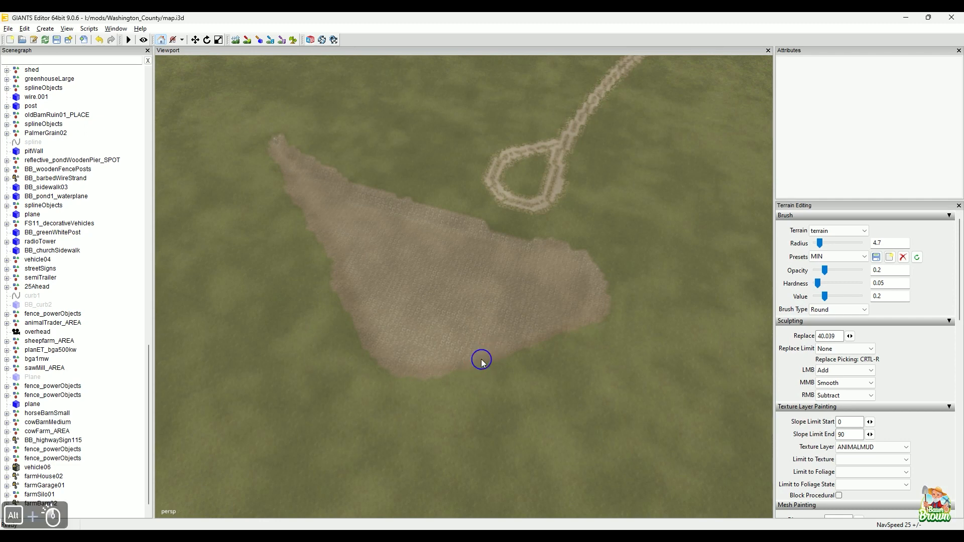
Step: Inspect the mud-textured basin, the looped dirt track beside it and the surrounding terrain from several angles
mouse_move(482, 361)
left_mouse_down("alt")
mouse_move(473, 378)
mouse_move(480, 348)
left_mouse_up("alt")
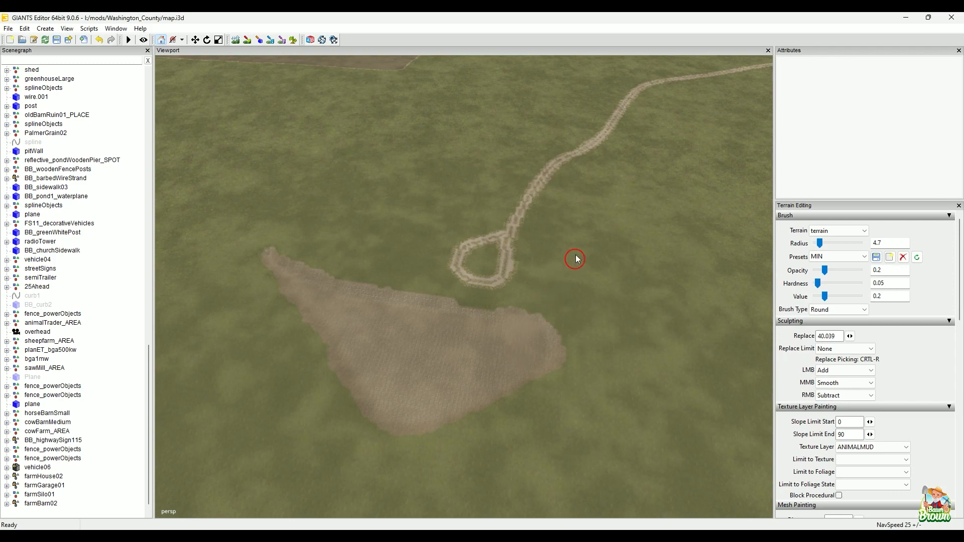
left_click_drag(629, 284, 469, 330, "alt")
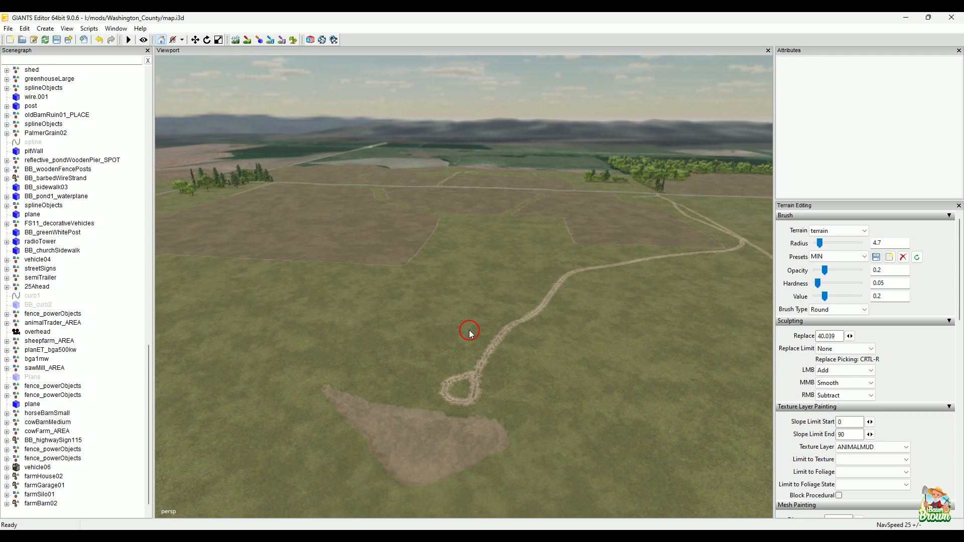
left_click_drag(484, 273, 462, 340, "alt")
right_click_drag(462, 340, 556, 279, "alt")
left_click_drag(557, 277, 577, 269, "alt")
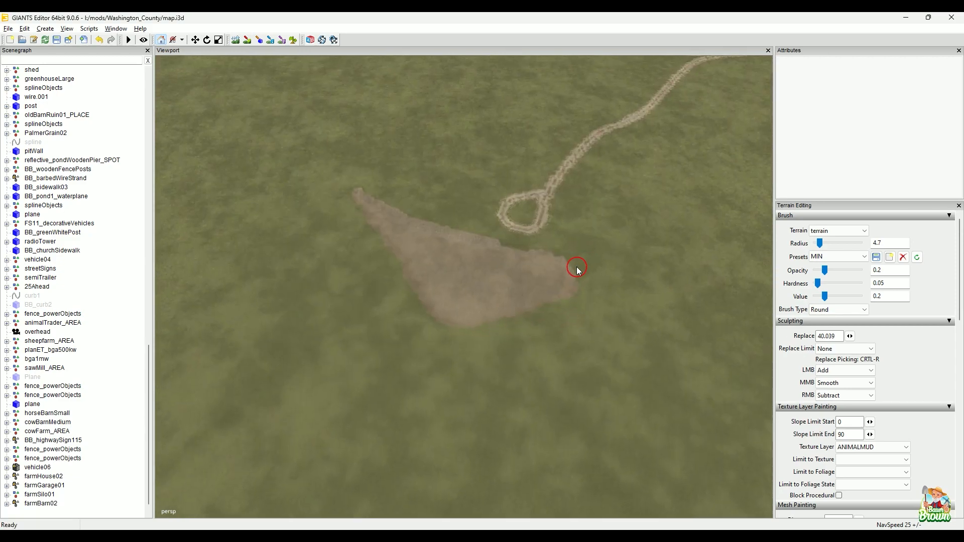
right_click_drag(576, 269, 545, 241, "alt")
left_click_drag(545, 242, 542, 273, "alt")
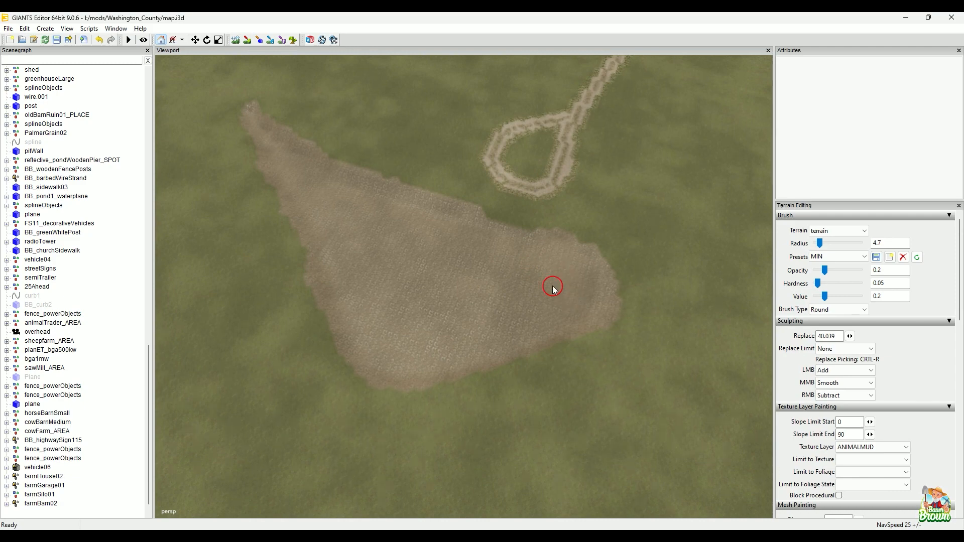
left_click_drag(555, 334, 432, 297, "alt")
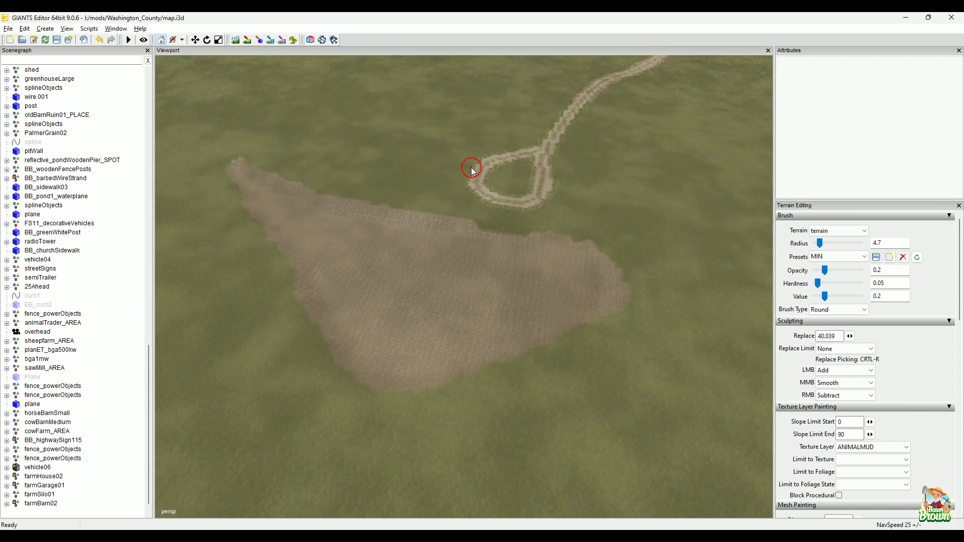
middle_click_drag(472, 170, 540, 297, "alt")
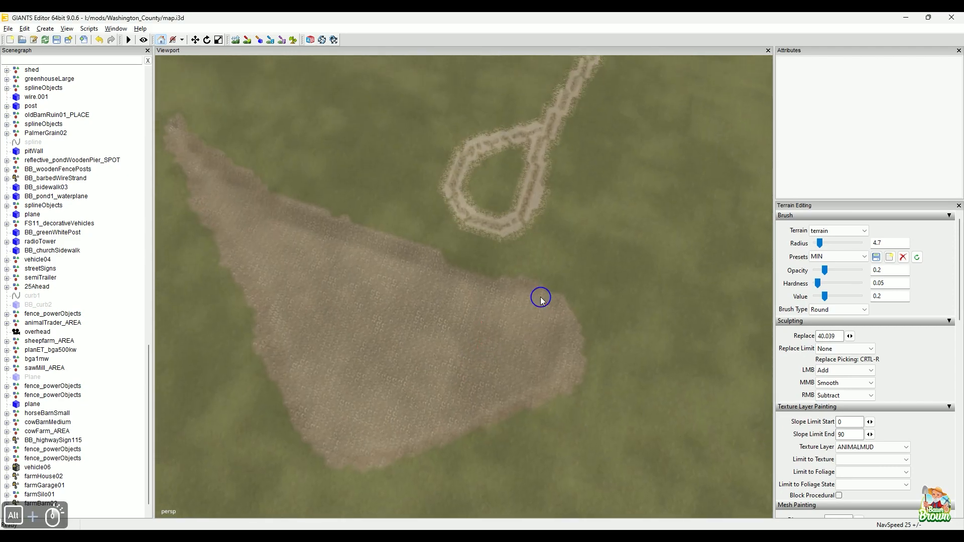
right_click_drag(540, 297, 529, 298, "alt")
middle_click_drag(529, 298, 555, 282, "alt")
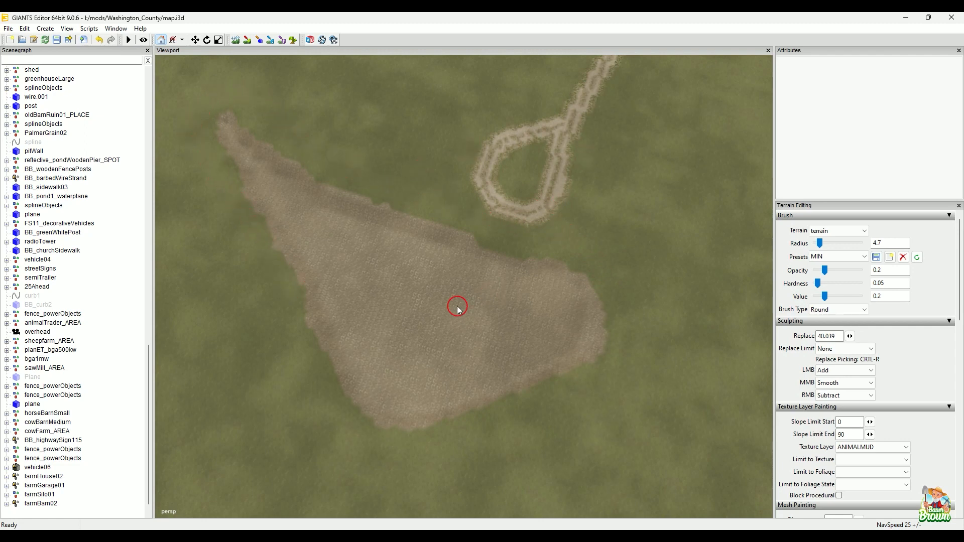
mouse_move(474, 323)
left_mouse_down("alt")
mouse_move(423, 329)
mouse_move(420, 249)
mouse_move(444, 266)
mouse_move(538, 261)
mouse_move(486, 303)
mouse_move(483, 280)
mouse_move(450, 315)
mouse_move(488, 332)
mouse_move(396, 369)
mouse_move(437, 375)
mouse_move(429, 380)
mouse_move(551, 318)
left_mouse_up("alt")
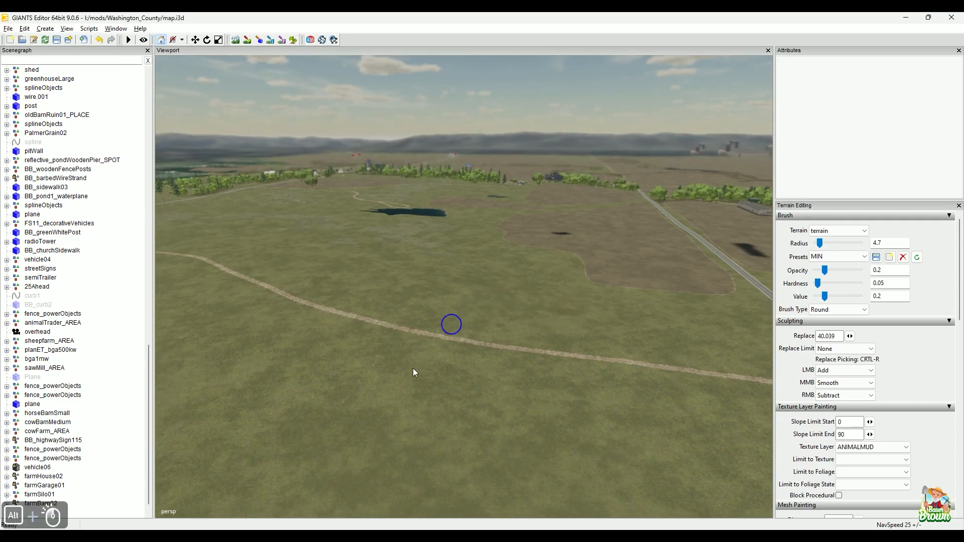
mouse_move(413, 371)
left_mouse_down("alt")
mouse_move(360, 402)
mouse_move(358, 376)
mouse_move(430, 311)
mouse_move(378, 381)
mouse_move(428, 344)
mouse_move(401, 365)
mouse_move(398, 350)
mouse_move(377, 388)
left_mouse_up("alt")
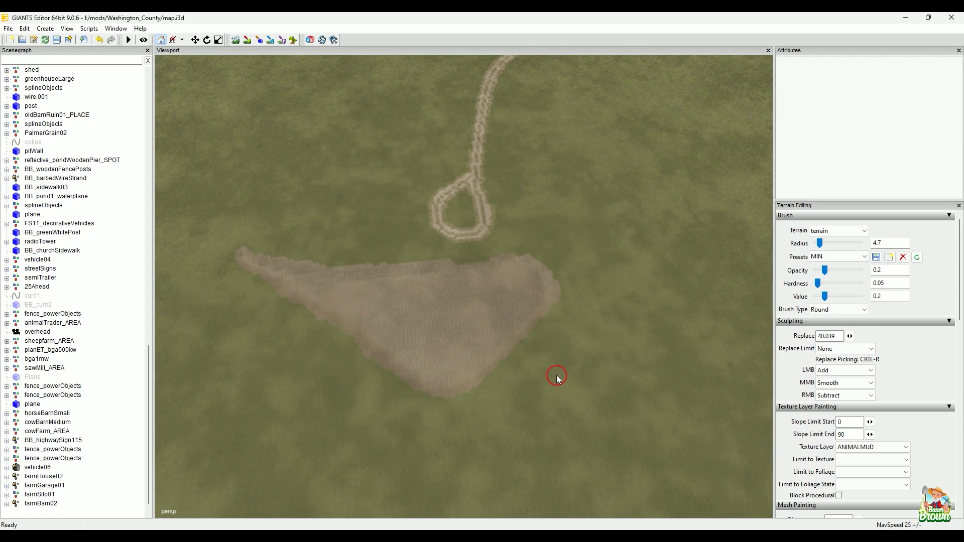
Step: Open the Prefabs library, browse the list of all available prefabs, and close the library
left_click(111, 31)
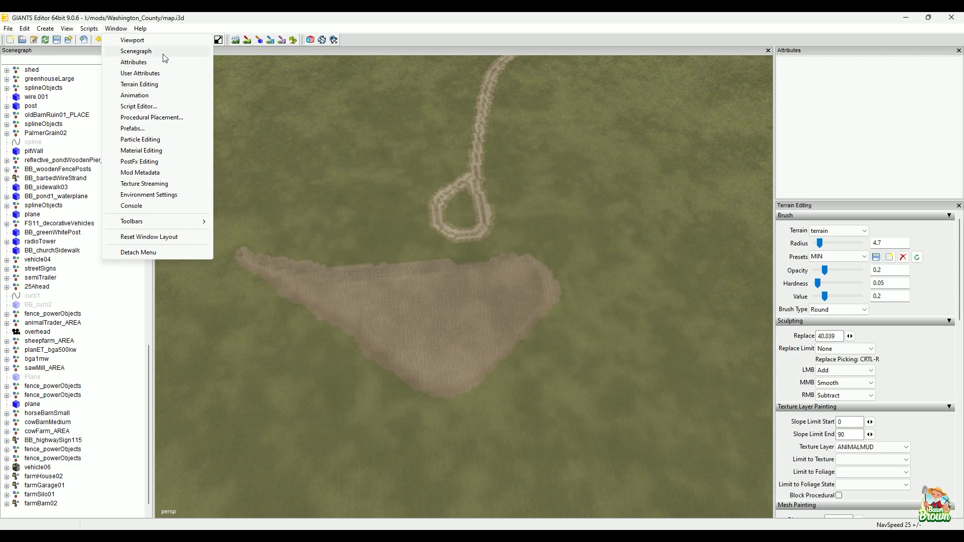
left_click(138, 129)
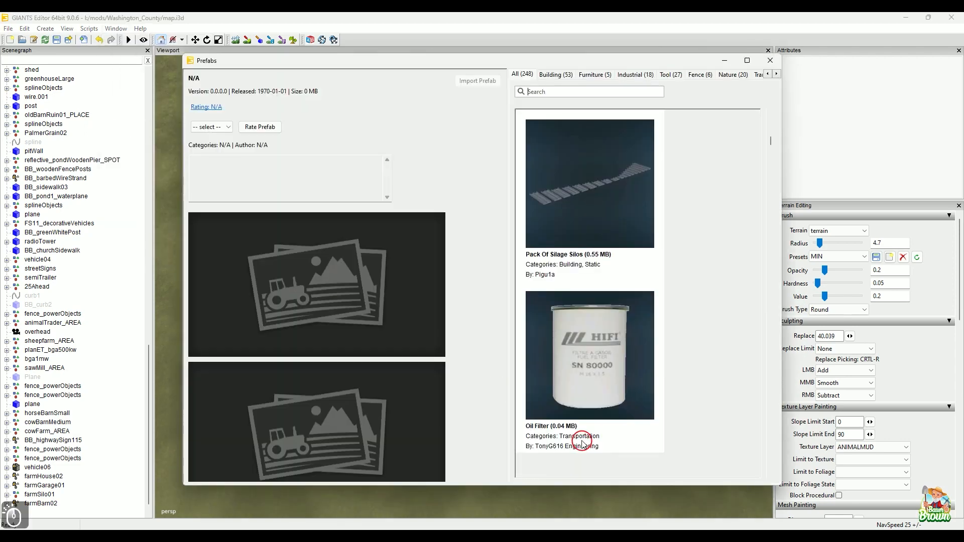
scroll(619, 326, "down", 3)
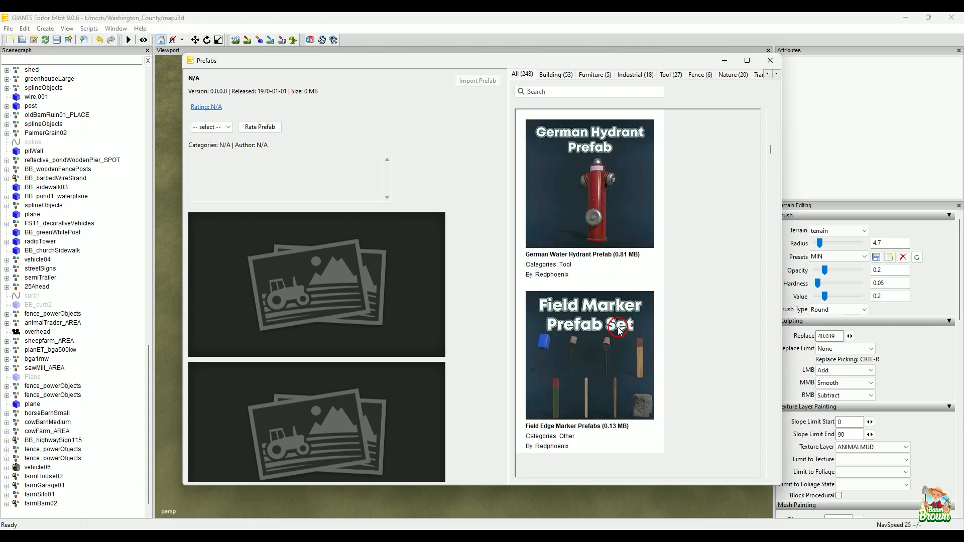
scroll(619, 329, "up", 2)
scroll(619, 329, "up", 2)
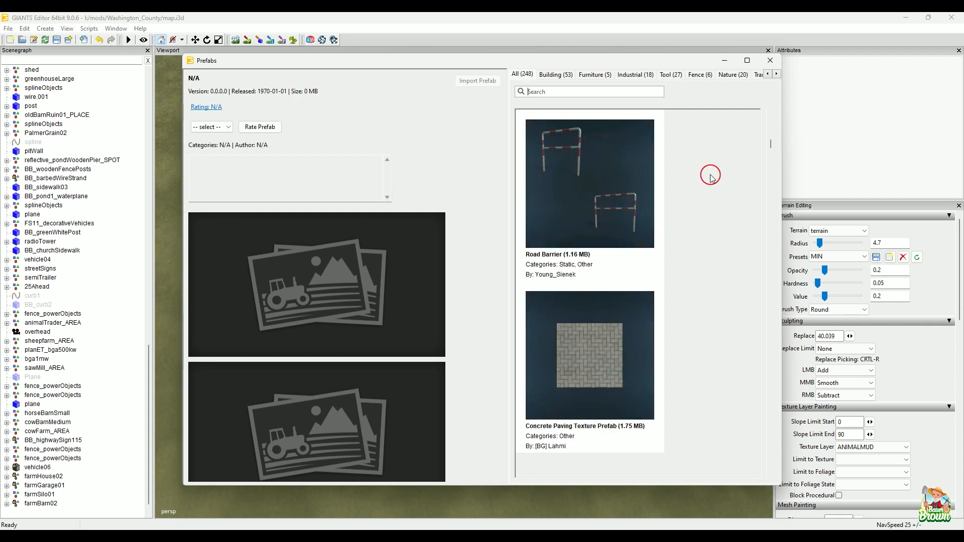
left_click(770, 62)
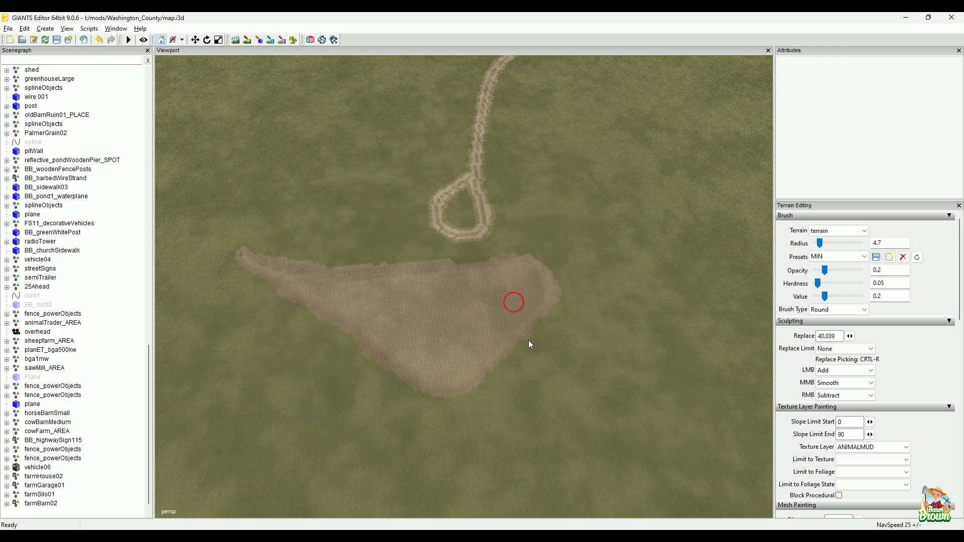
Step: Create a plane primitive and position it above the mud basin at a height of about 46.3
left_click_drag(512, 299, 452, 306, "alt")
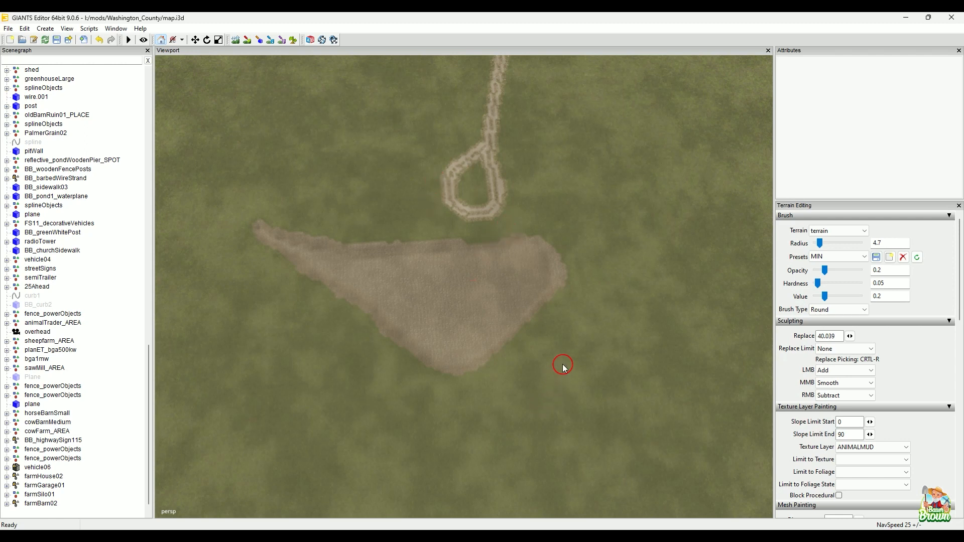
left_click_drag(540, 346, 455, 363, "alt")
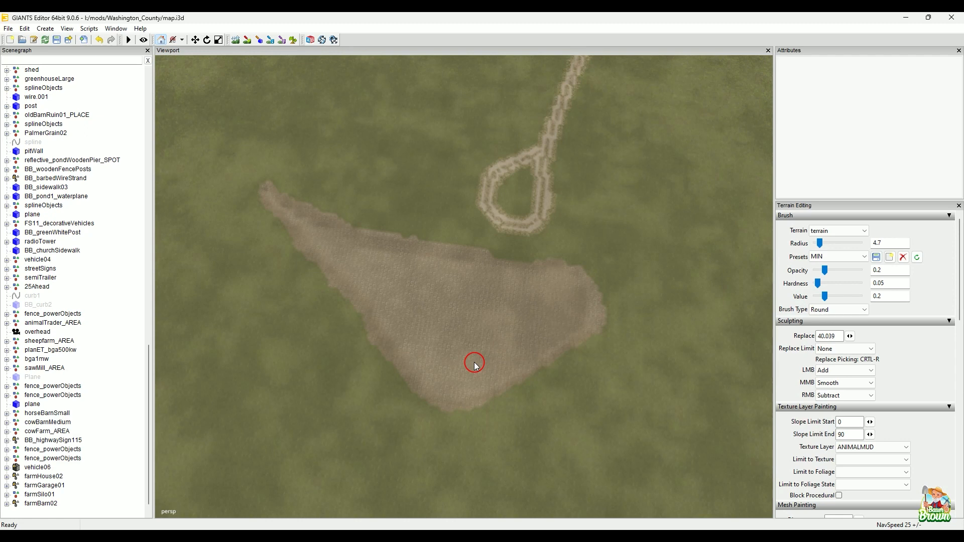
left_click(45, 29)
mouse_move(80, 118)
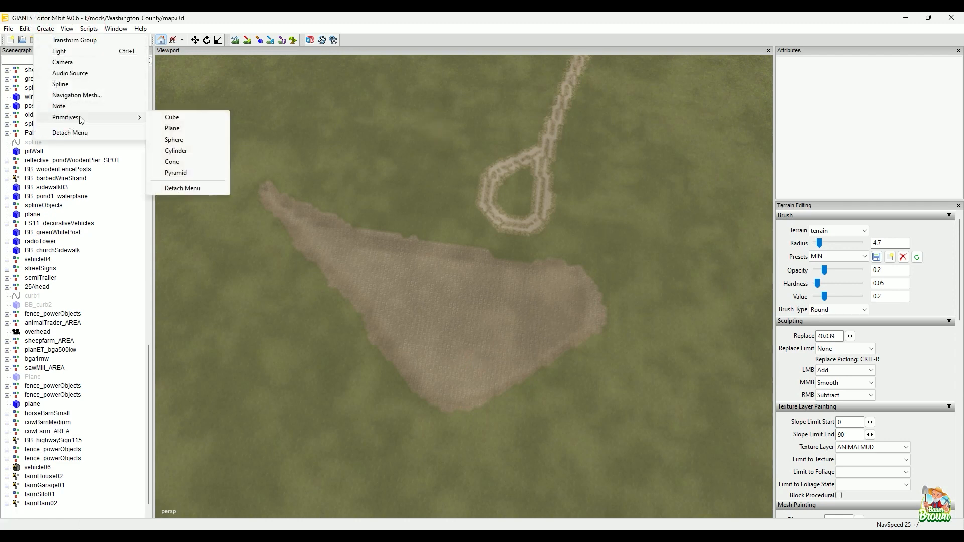
left_click(208, 129)
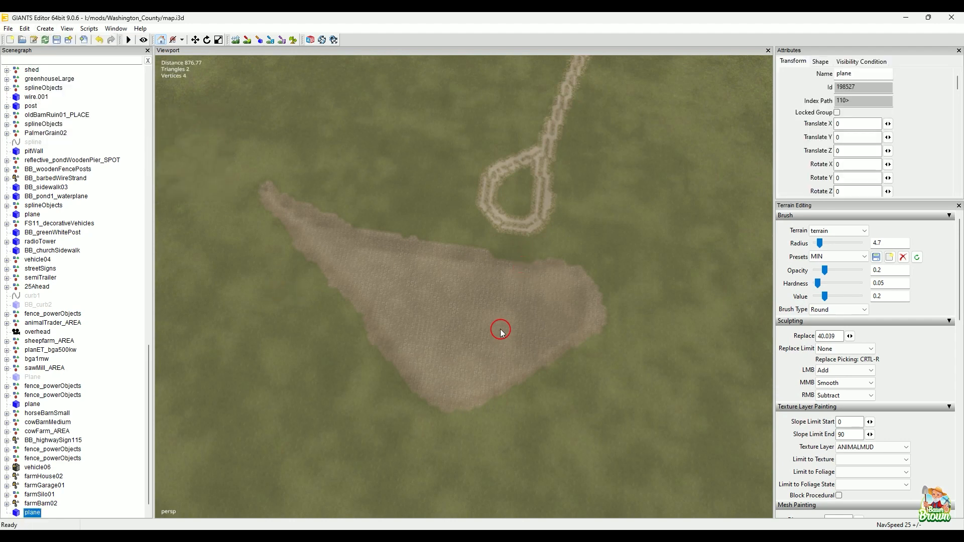
left_click(446, 318)
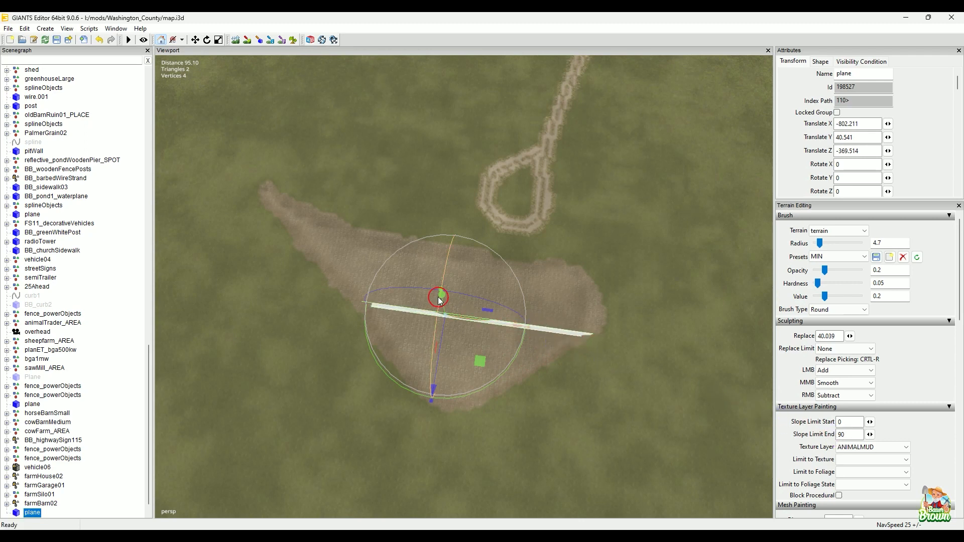
left_click_drag(443, 297, 445, 284)
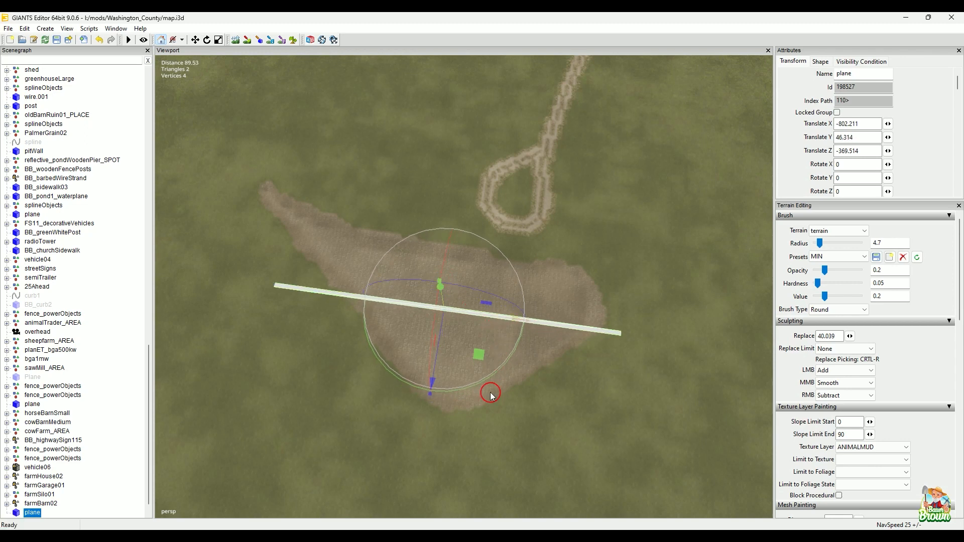
Step: Widen the narrow plane along its Z axis so it forms a broad sheet over the basin
right_click_drag(639, 366, 452, 404, "alt")
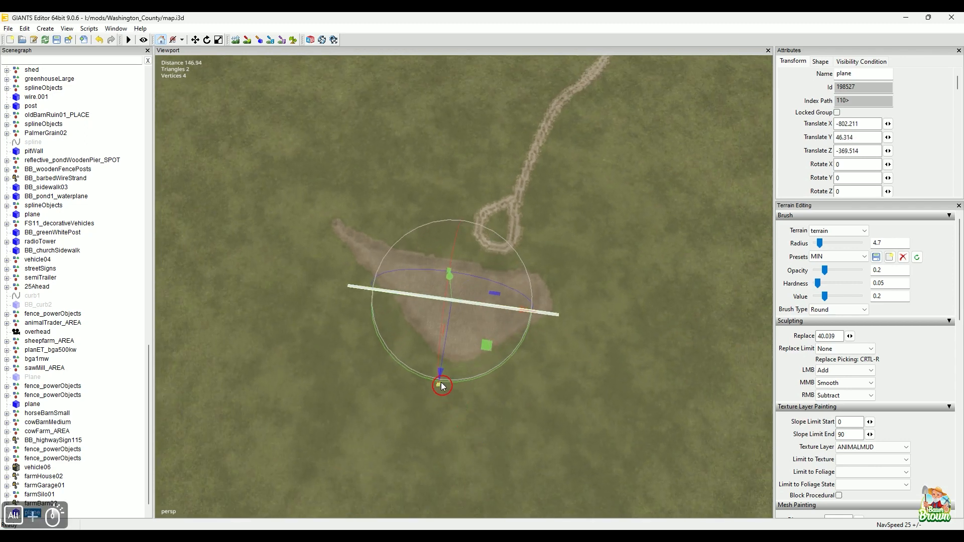
left_click_drag(436, 385, 432, 524, "alt")
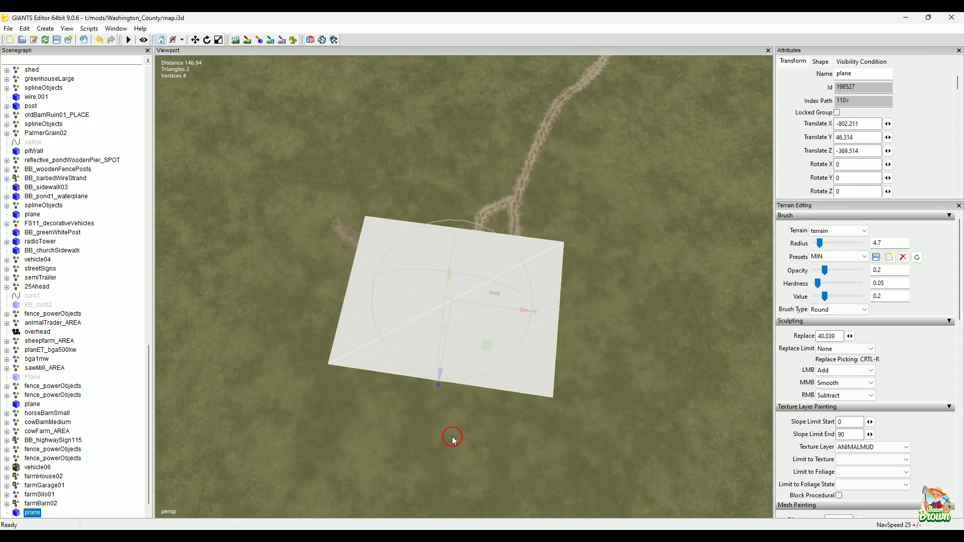
left_click_drag(452, 440, 505, 452, "alt")
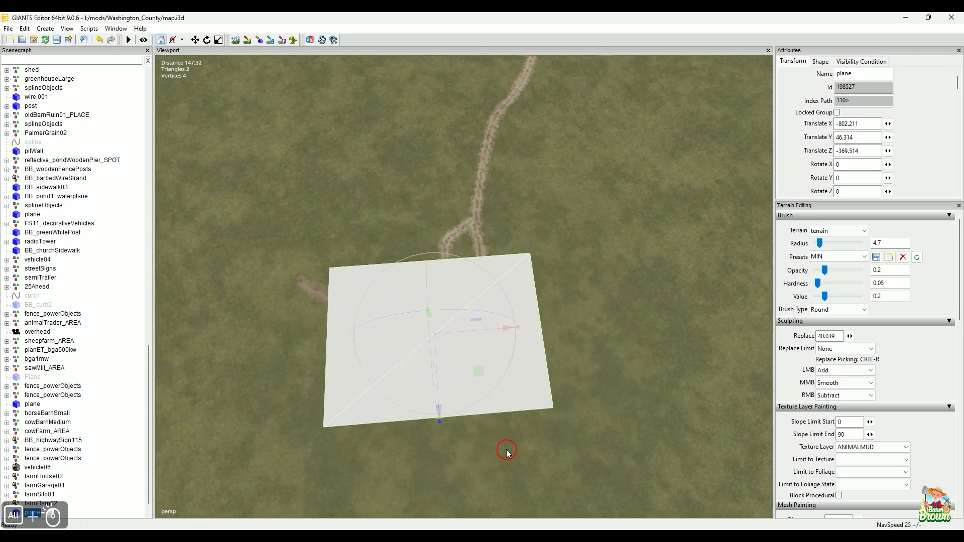
left_click(490, 393)
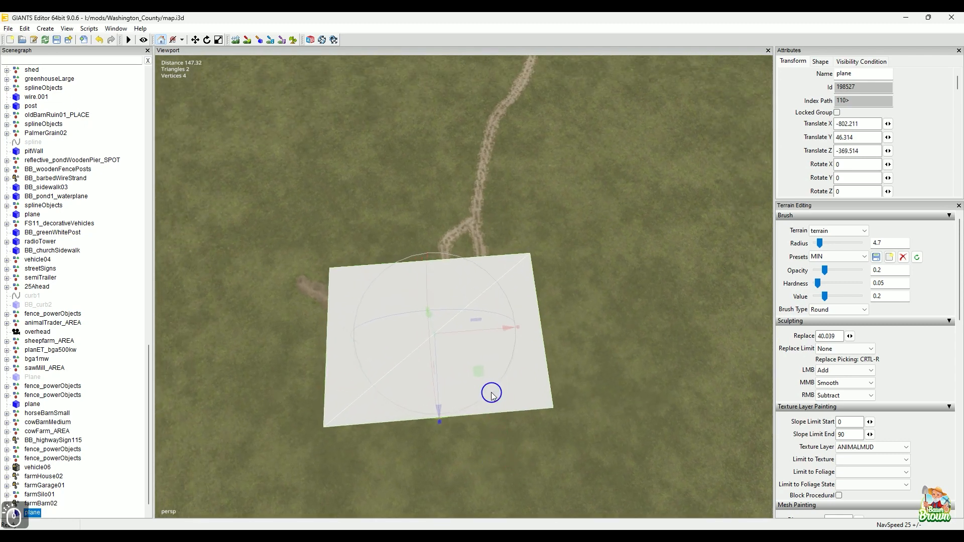
left_click(394, 405)
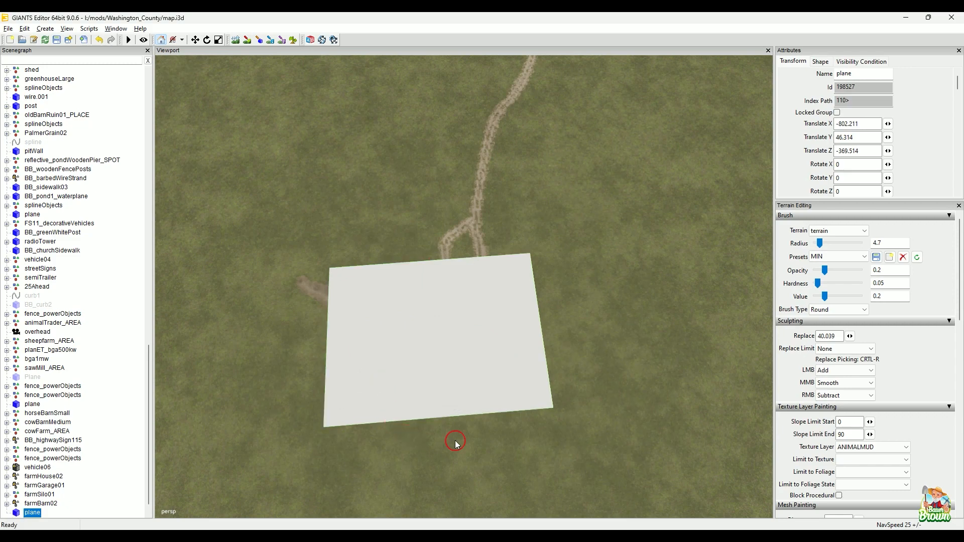
Step: Align the plane over the basin with a Y rotation of about -32.8, and lower it to a height of about 41.06
left_click_drag(456, 441, 475, 298, "alt")
left_click(475, 298)
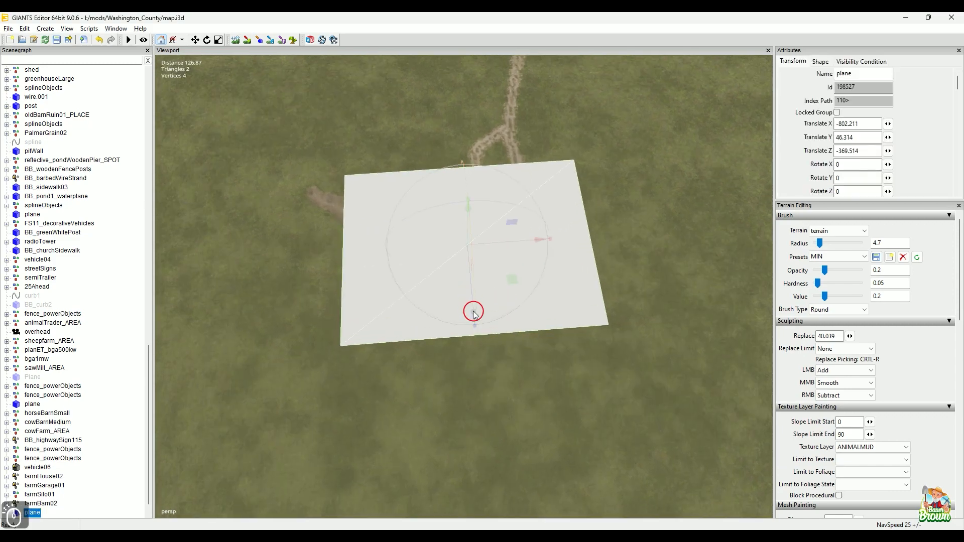
left_click_drag(547, 273, 516, 273)
left_click_drag(579, 321, 602, 249, "alt")
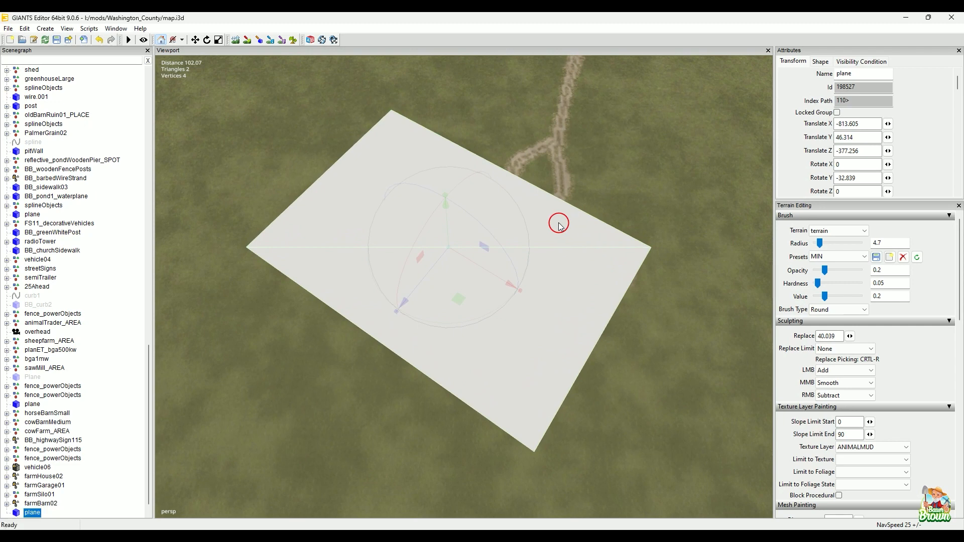
mouse_move(451, 228)
left_mouse_down()
mouse_move(448, 250)
mouse_move(441, 243)
left_mouse_up()
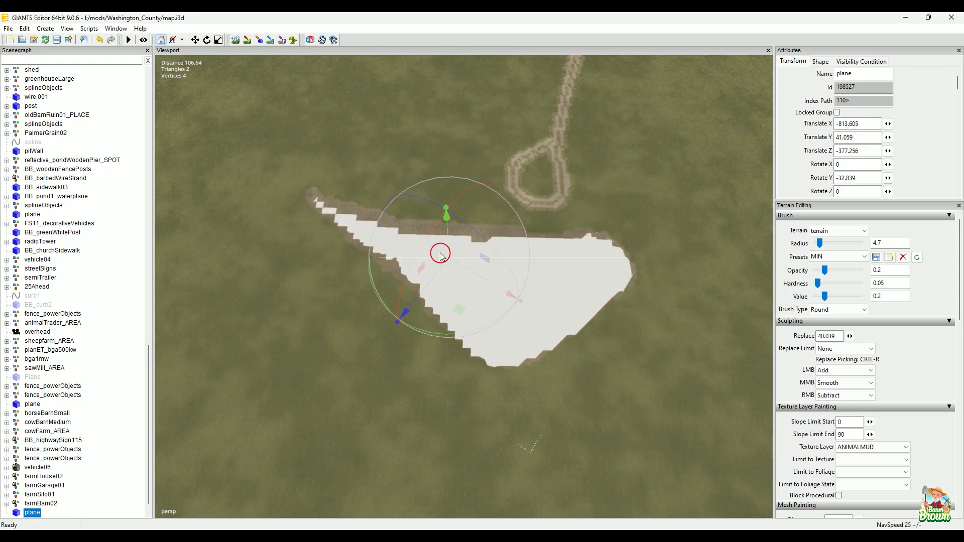
Step: Examine the plane's edges against the basin's banks, including the wide end and the narrow tip
left_click_drag(552, 387, 471, 300, "alt")
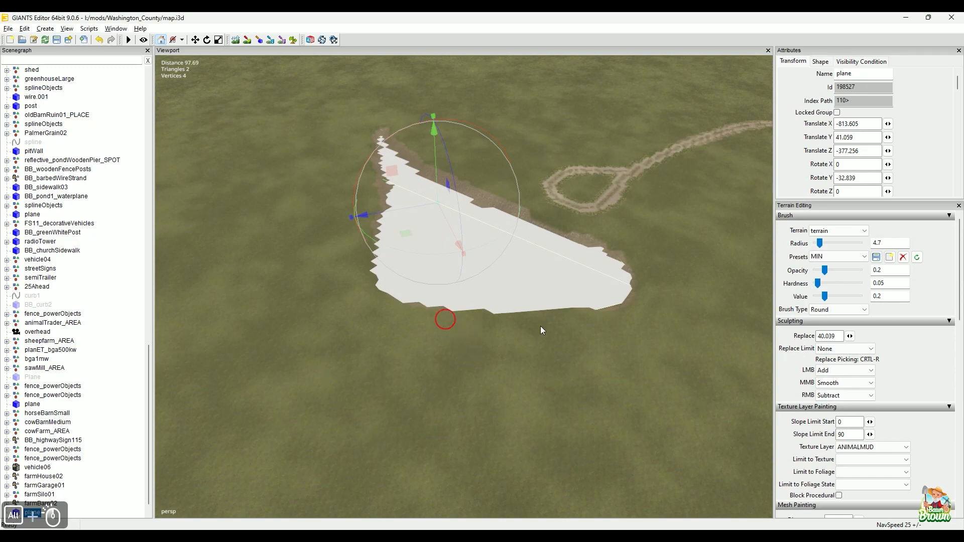
left_click_drag(540, 327, 563, 331, "alt")
right_click_drag(564, 331, 644, 344, "alt")
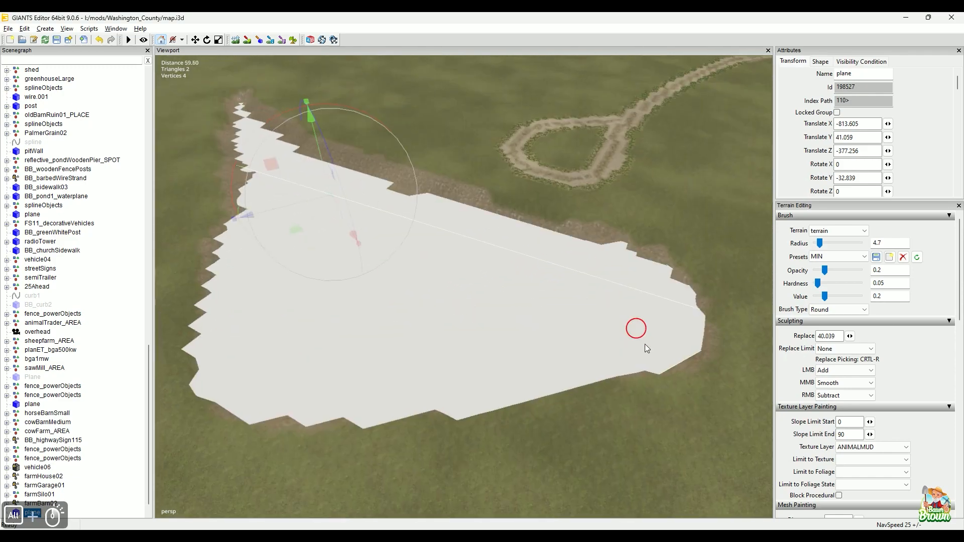
left_click_drag(644, 345, 673, 441, "alt")
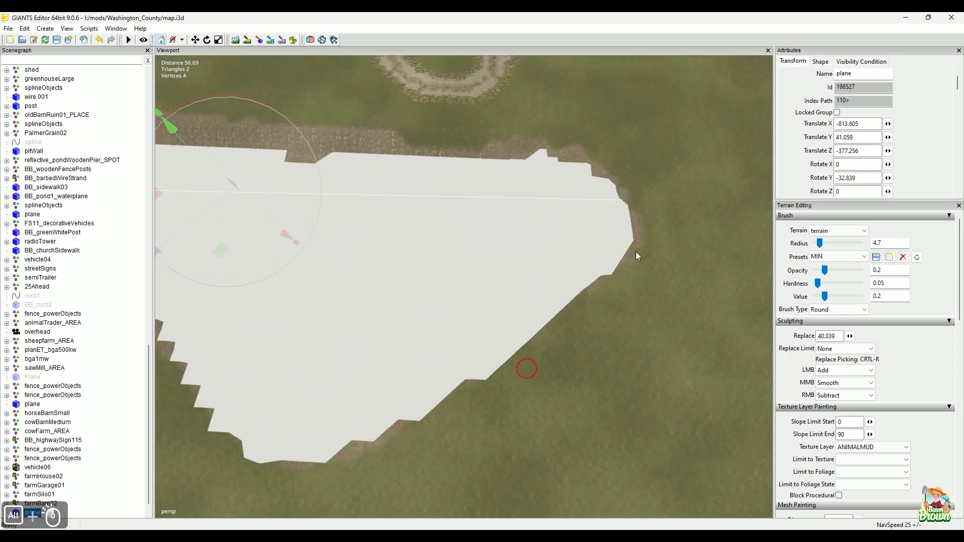
left_click_drag(581, 294, 356, 308, "alt")
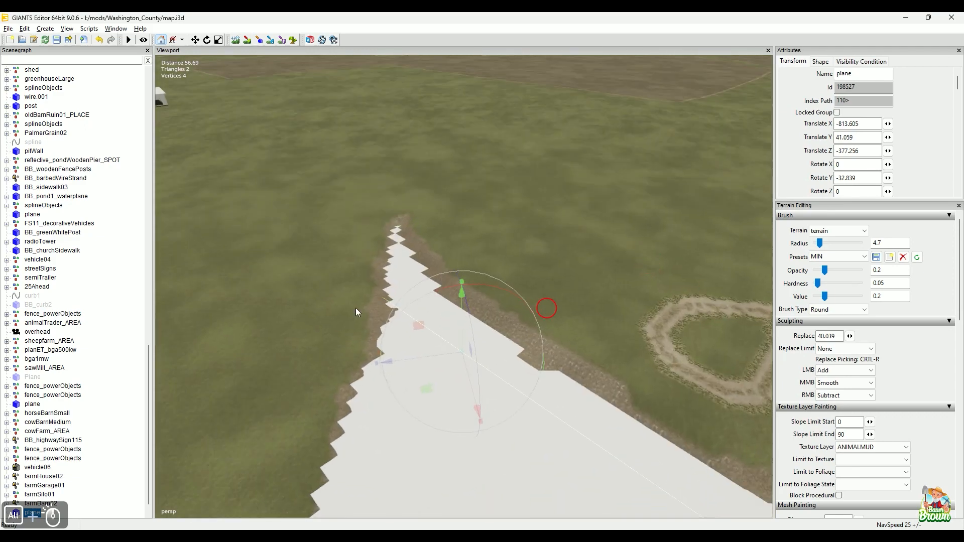
right_click_drag(356, 308, 430, 236, "alt")
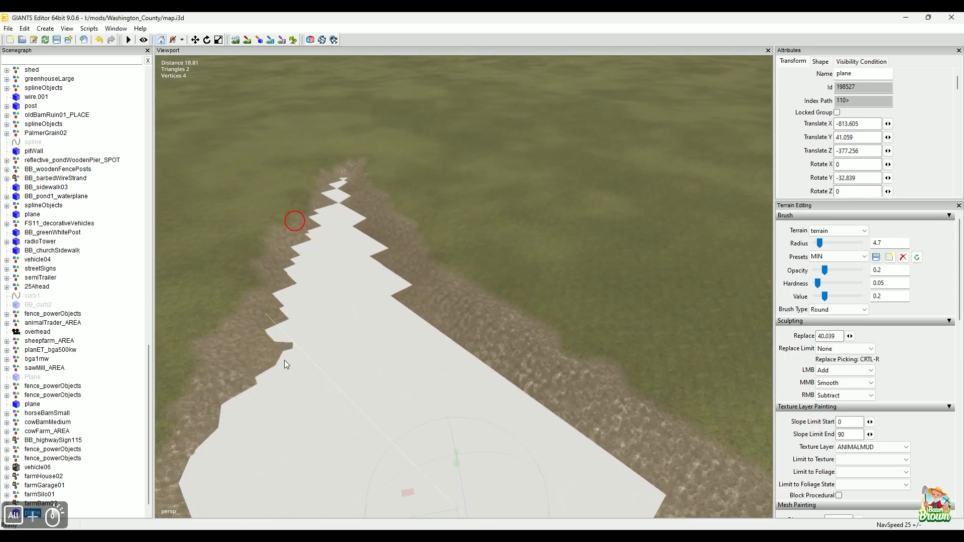
right_click_drag(468, 306, 423, 351, "alt")
middle_click_drag(424, 351, 406, 315, "alt")
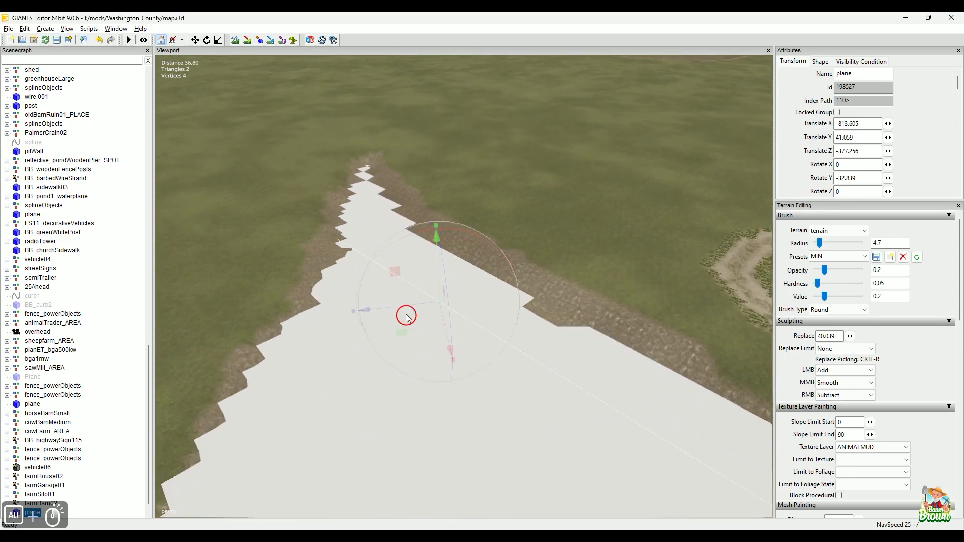
left_click_drag(407, 316, 482, 305, "alt")
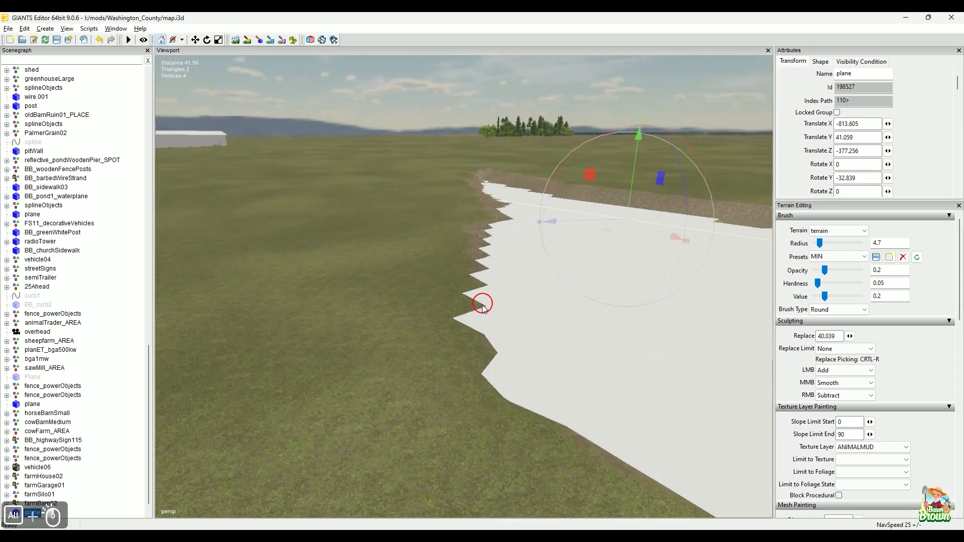
Step: Try the plane at a height of about 41.51 over the basin, and lower it back to about 41.06
left_click_drag(552, 306, 555, 368, "alt")
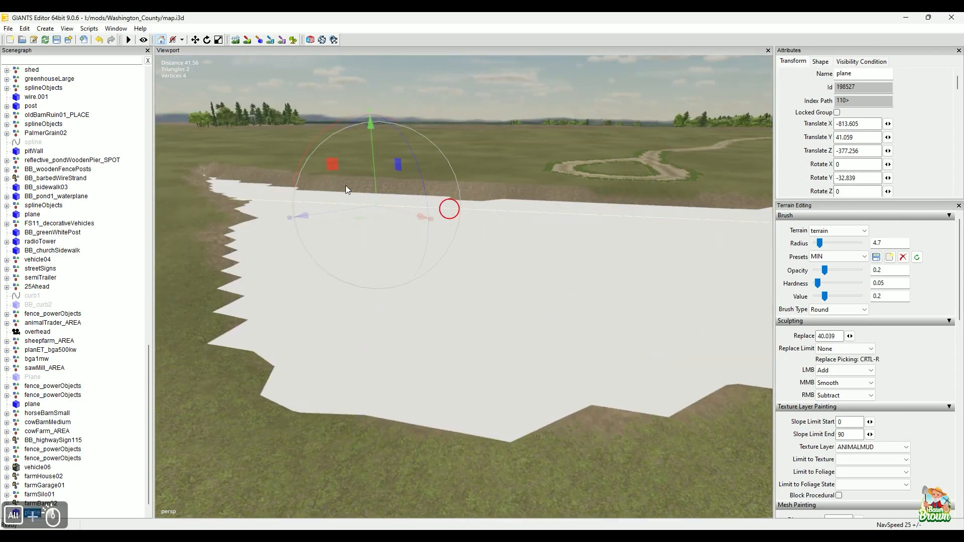
right_click_drag(568, 348, 525, 354, "alt")
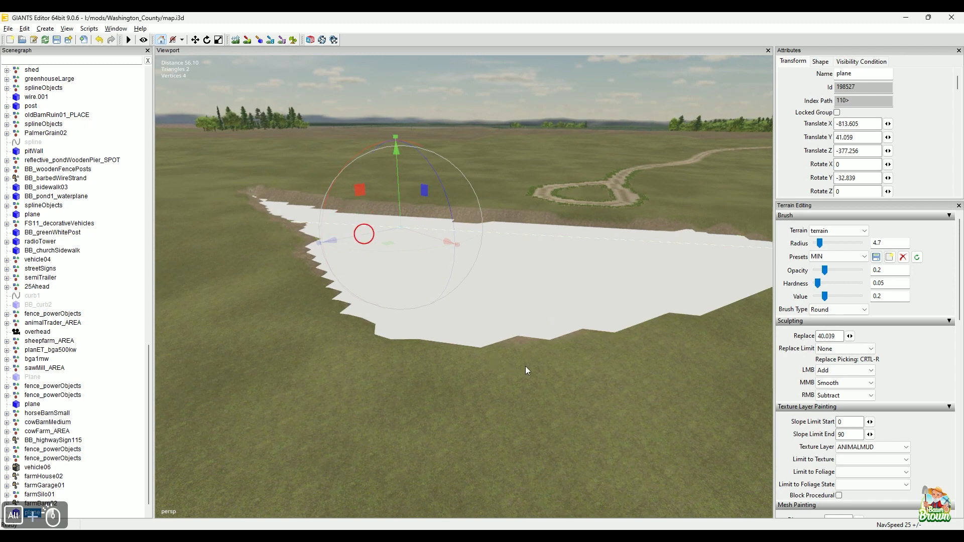
left_click_drag(525, 366, 530, 366, "alt")
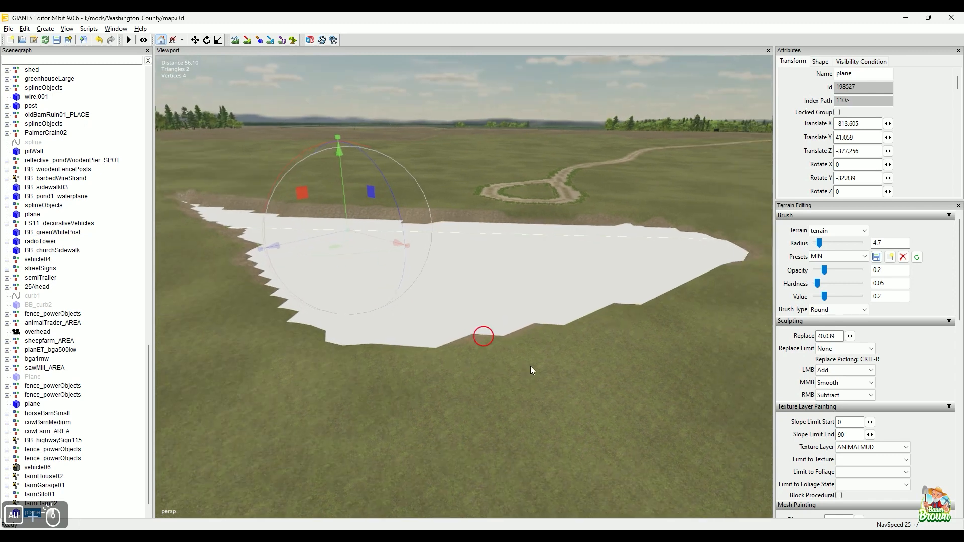
left_click(344, 178)
left_click_drag(344, 177, 351, 173)
scroll(461, 404, "down", 3)
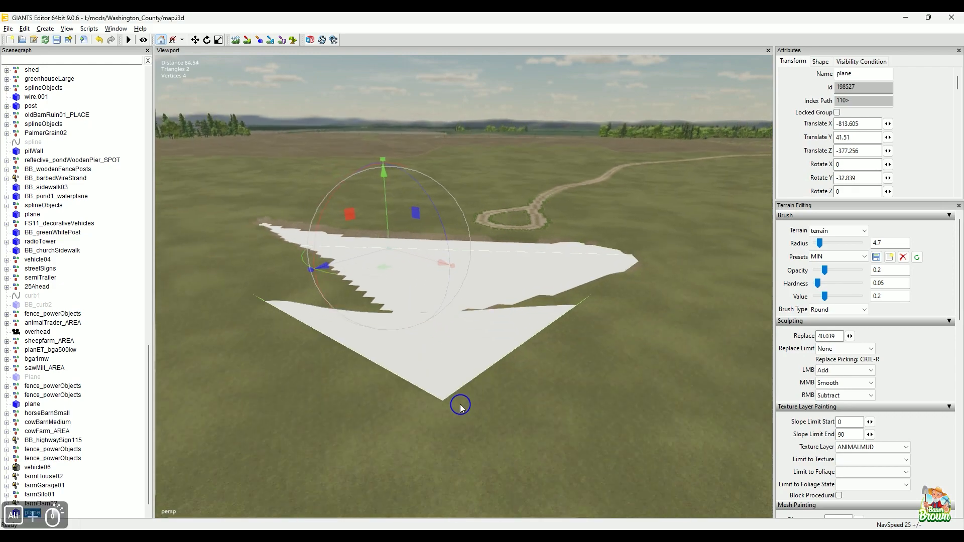
left_click_drag(460, 404, 459, 304, "alt")
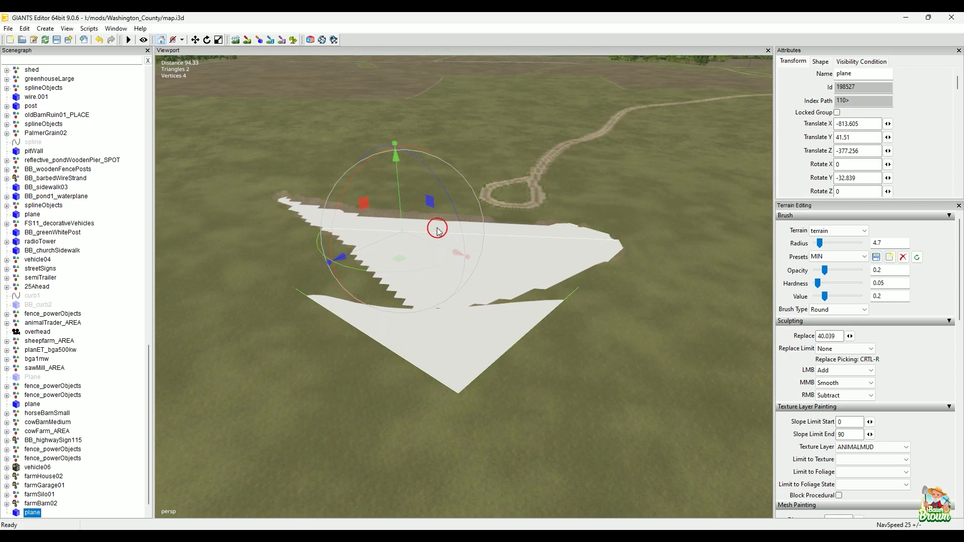
left_click_drag(399, 176, 401, 180)
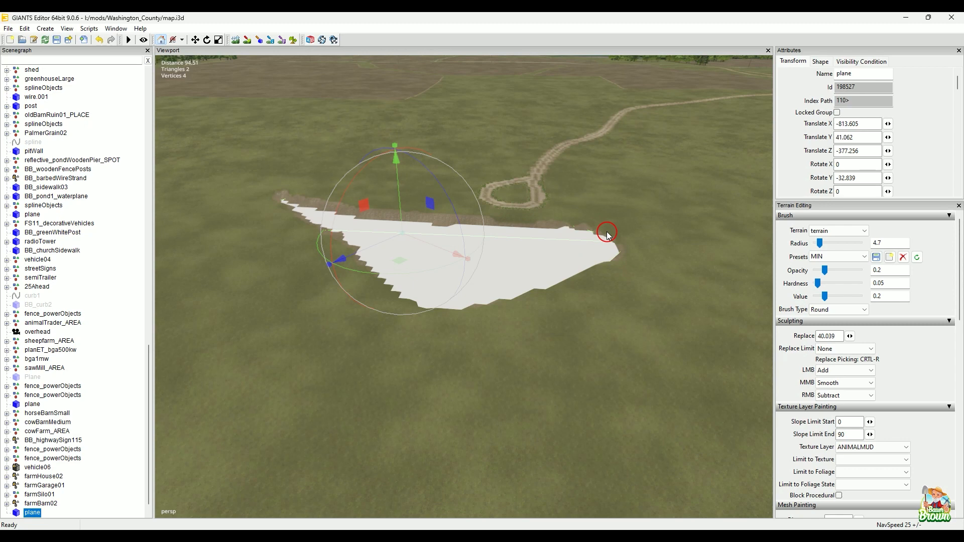
Step: Raise the plane to a height of about 41.49 so it overlaps the basin's banks
right_click_drag(607, 235, 577, 230)
left_click_drag(395, 199, 384, 182)
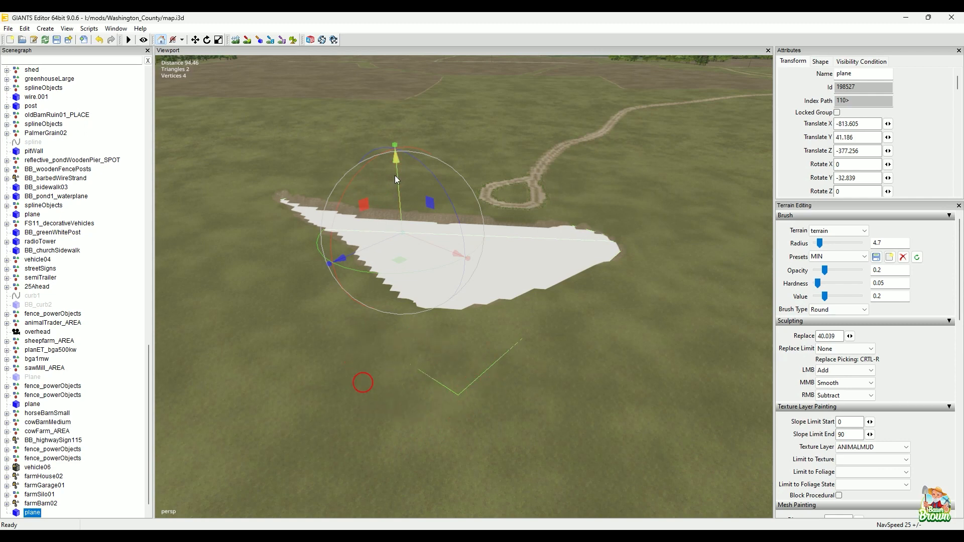
left_click_drag(394, 175, 395, 176)
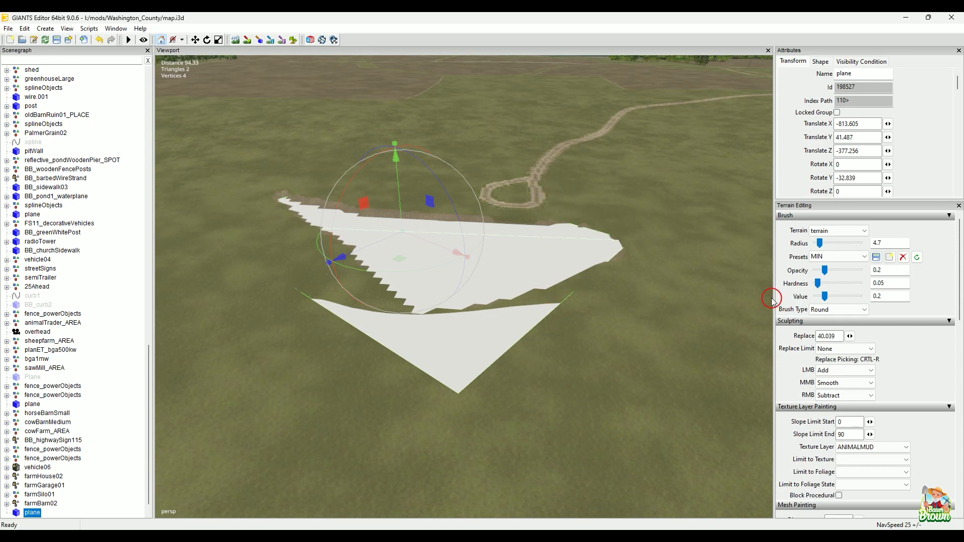
Step: Export the selected plane as the I3D file waterTEST in the prefabs folder, and delete the plane from the scene
left_click_drag(576, 387, 624, 328, "alt")
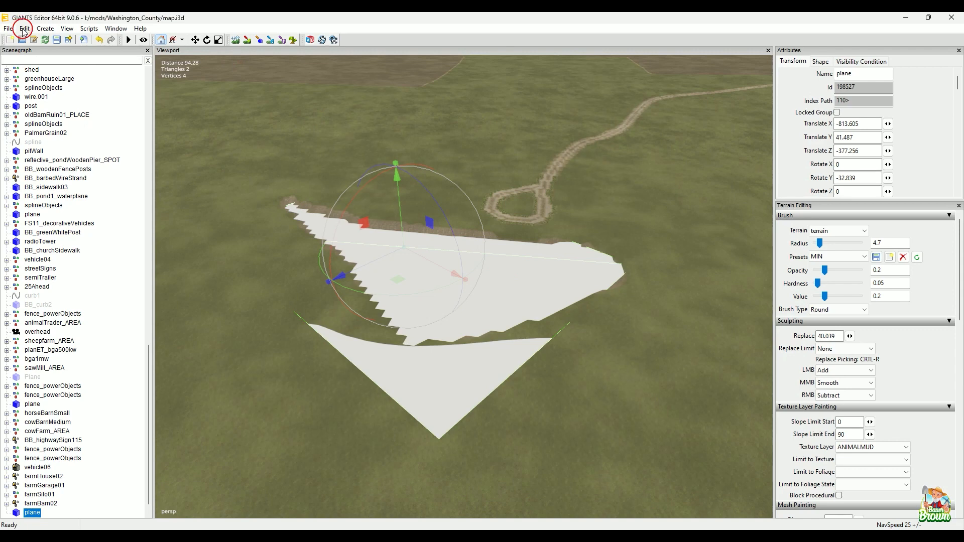
left_click(8, 28)
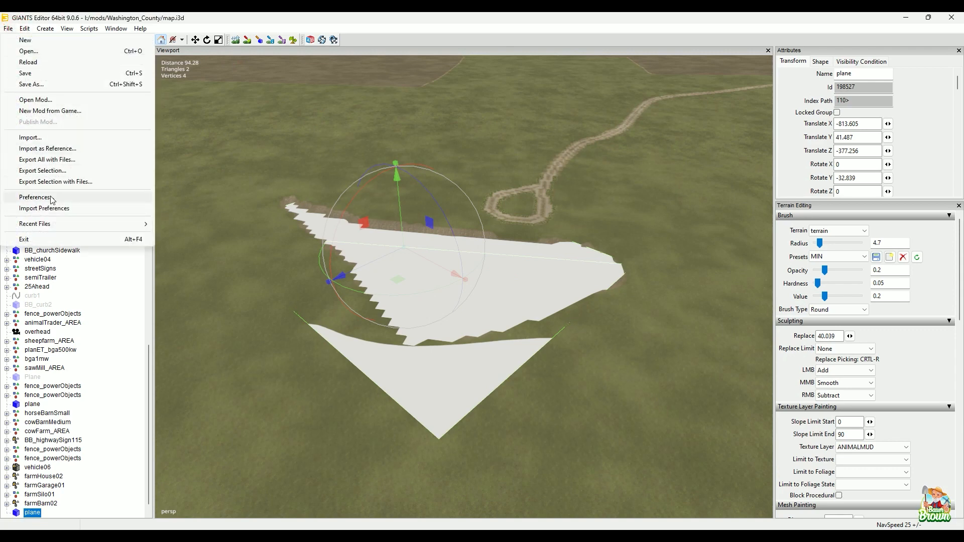
left_click(43, 171)
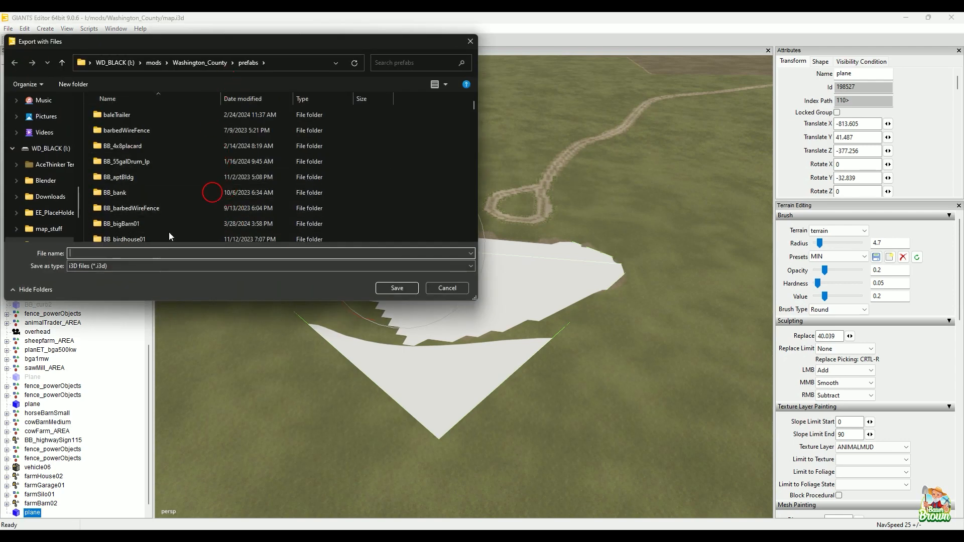
left_click(168, 251)
type("waterTEST")
left_click(410, 289)
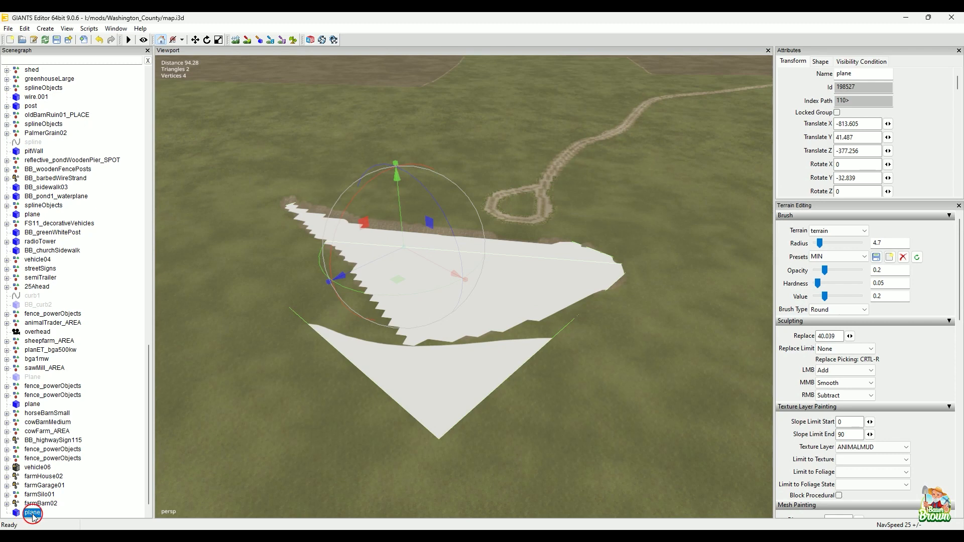
key("Delete")
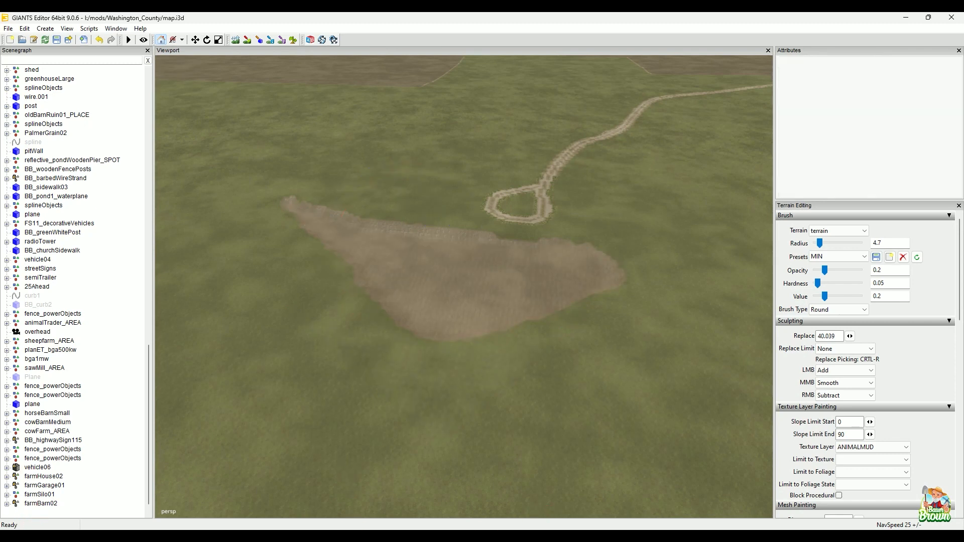
Step: Open the exported waterTEST I3D file from the prefabs folder in Notepad++
left_click(472, 537)
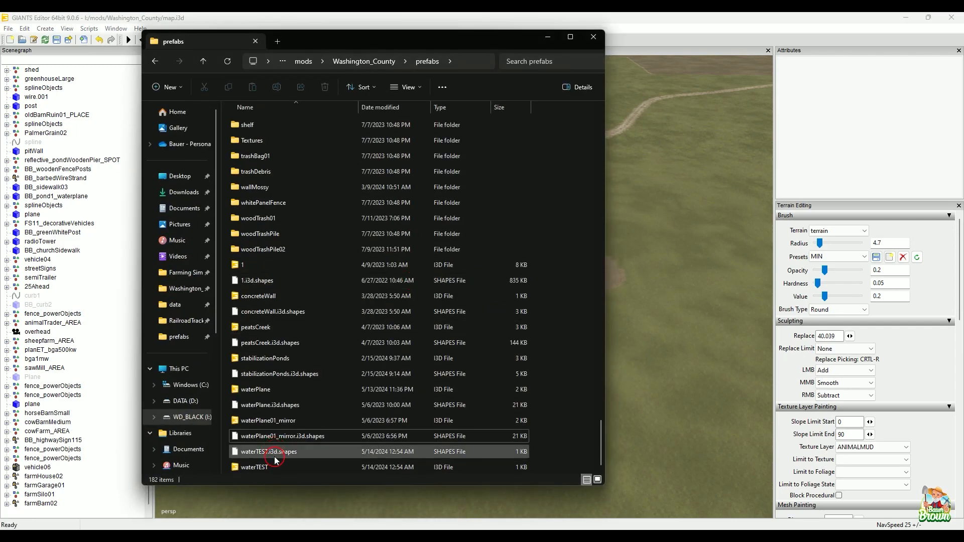
left_click(278, 467)
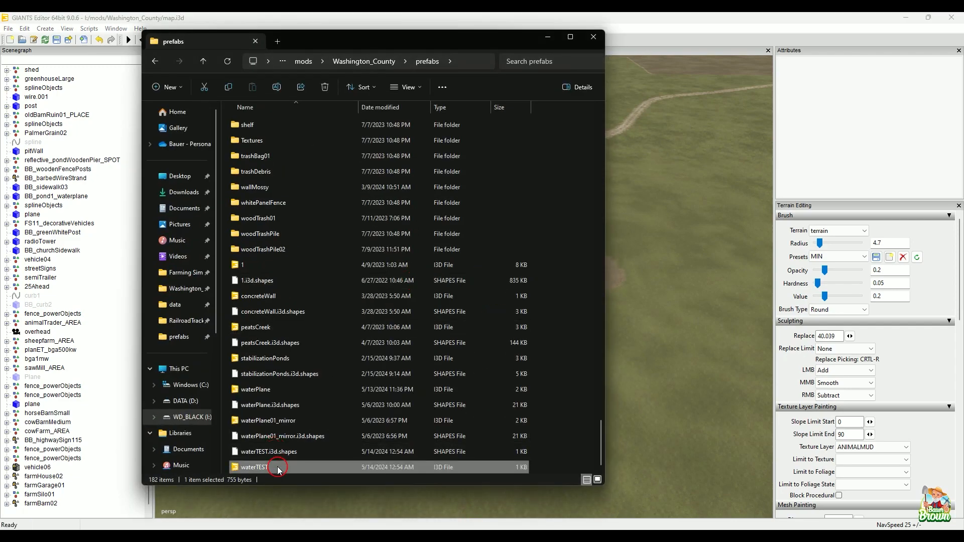
right_click(278, 467)
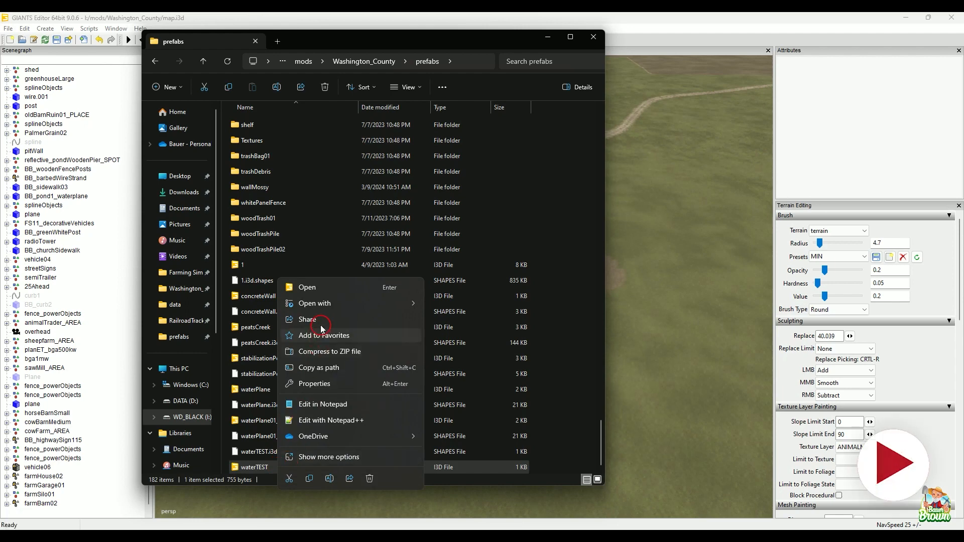
mouse_move(332, 304)
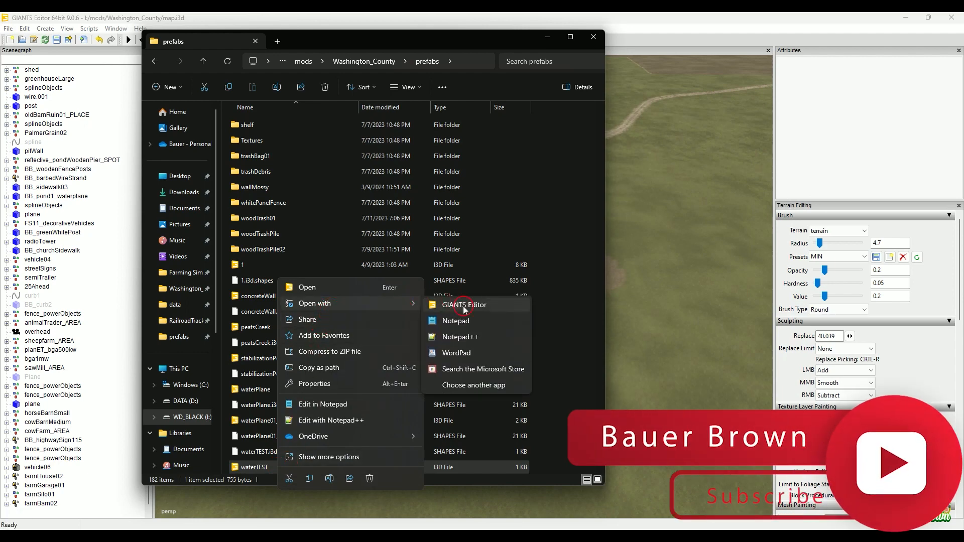
left_click(486, 339)
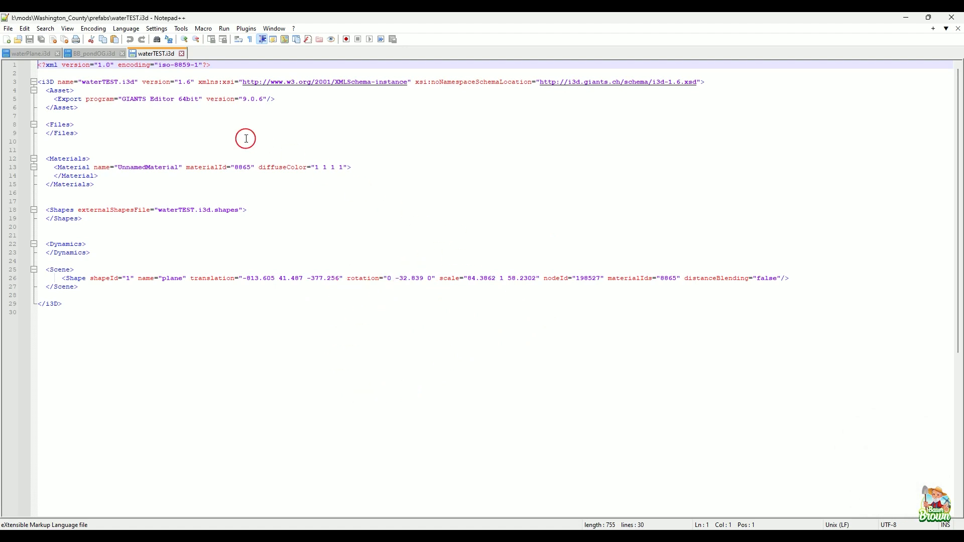
Step: Replace the Files and Materials blocks in waterTEST.i3d with the water_mat blocks copied from BB_pondOG.i3d
left_click(97, 54)
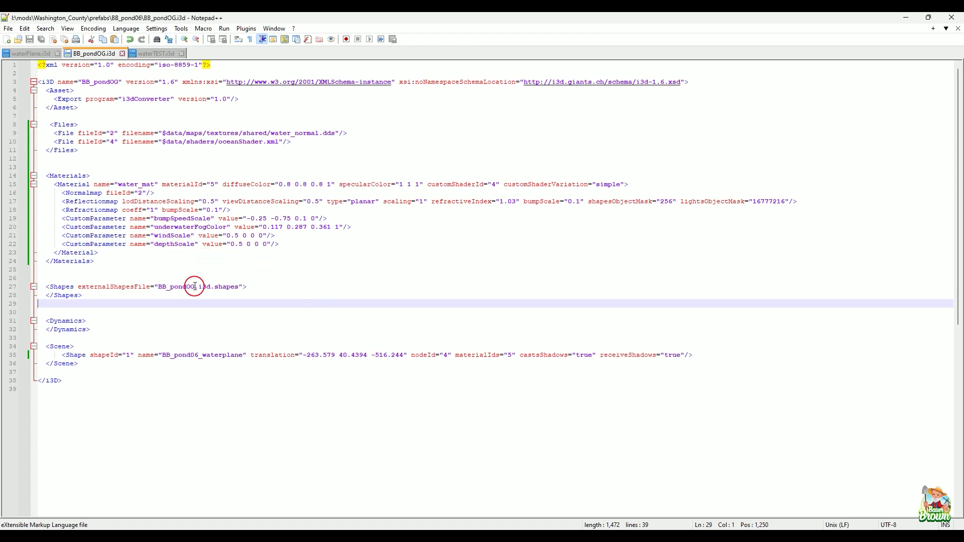
left_click_drag(46, 124, 139, 258)
key("ctrl+c")
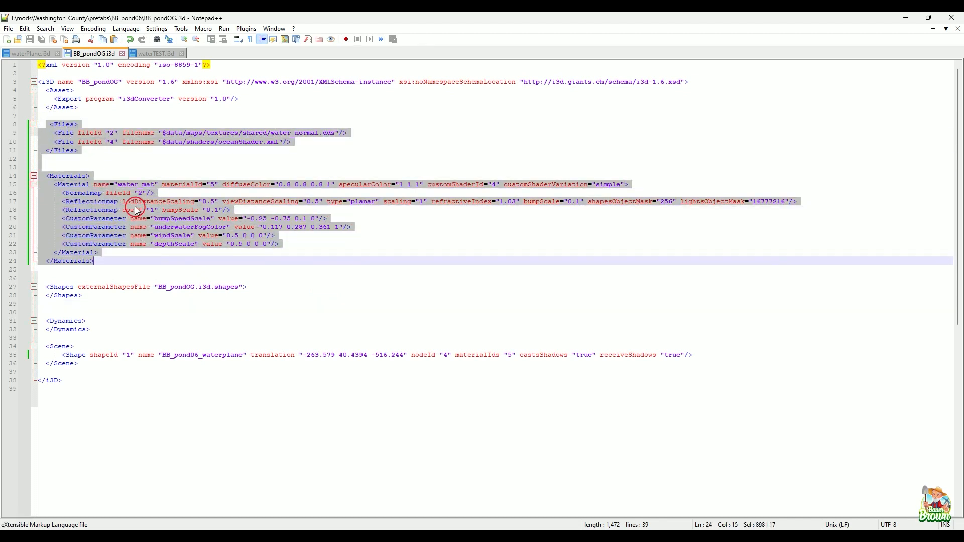
left_click(149, 53)
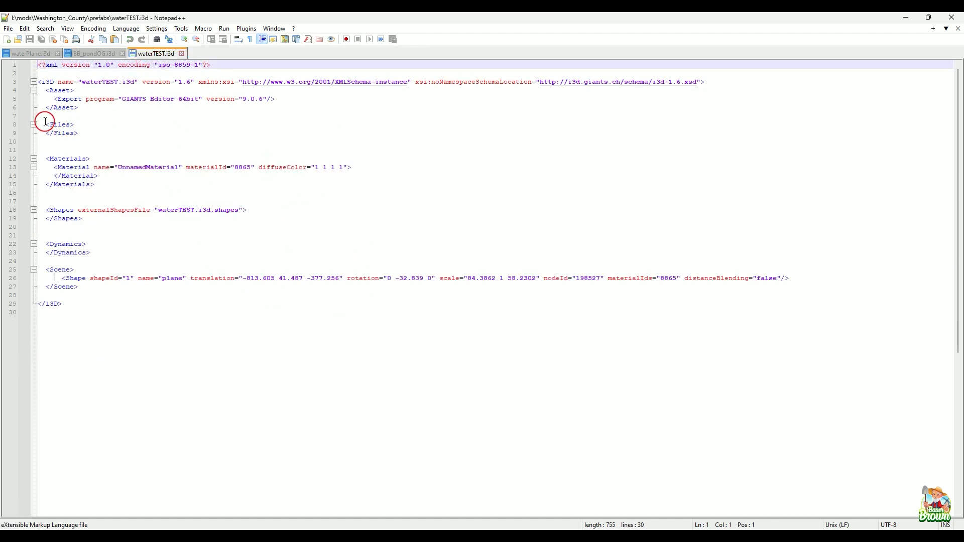
left_click_drag(46, 122, 126, 188)
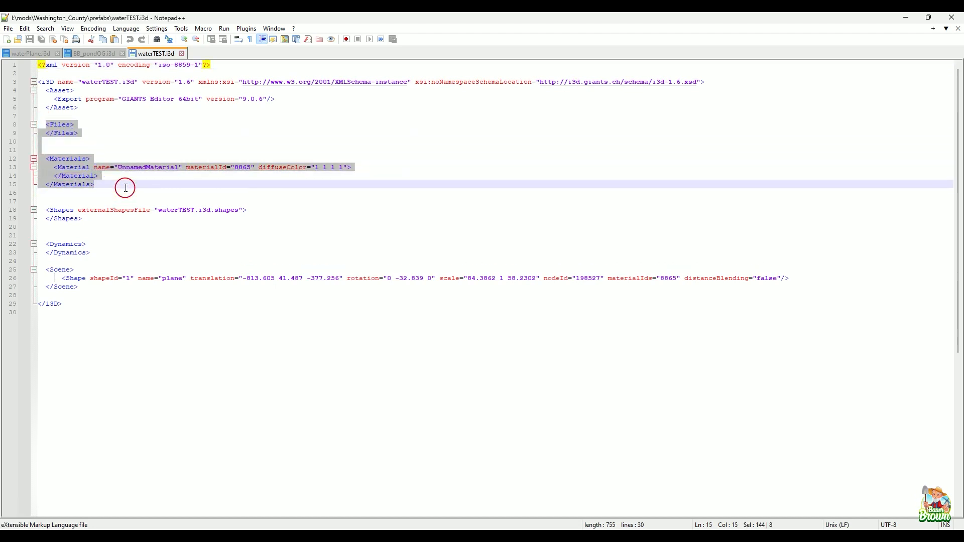
key("ctrl+v")
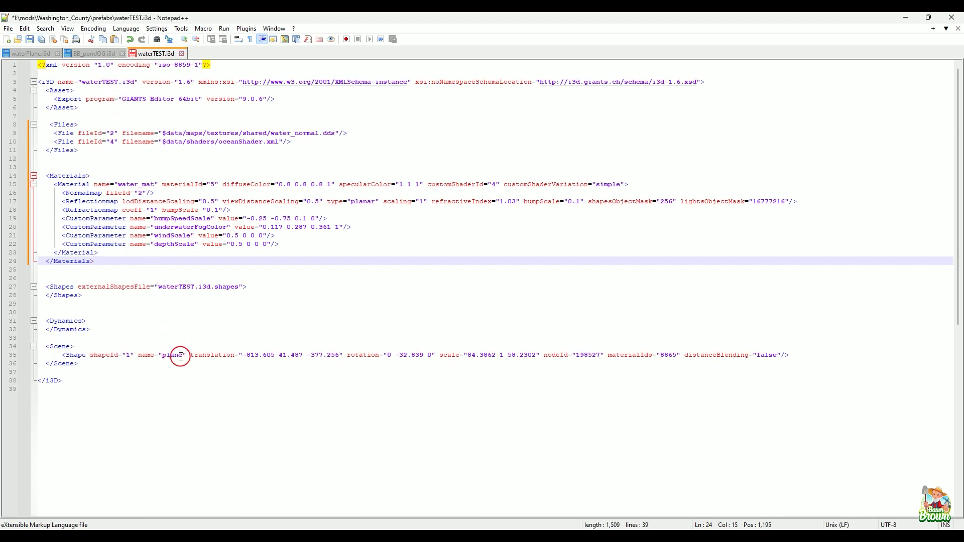
Step: Change the name attribute of the scene's shape in waterTEST.i3d to waterTEST
left_click(186, 355)
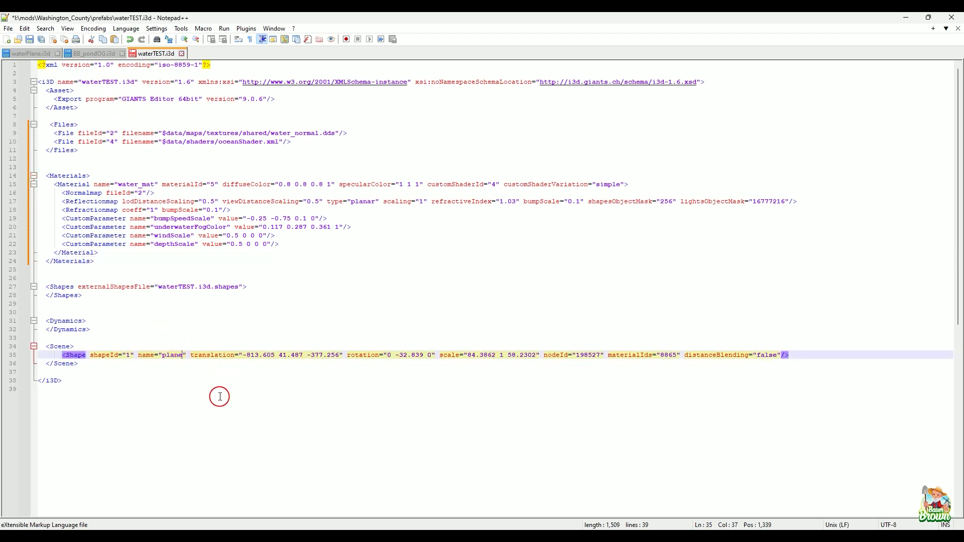
key("BackSpace")
key("BackSpace")
key("BackSpace")
key("BackSpace")
key("BackSpace")
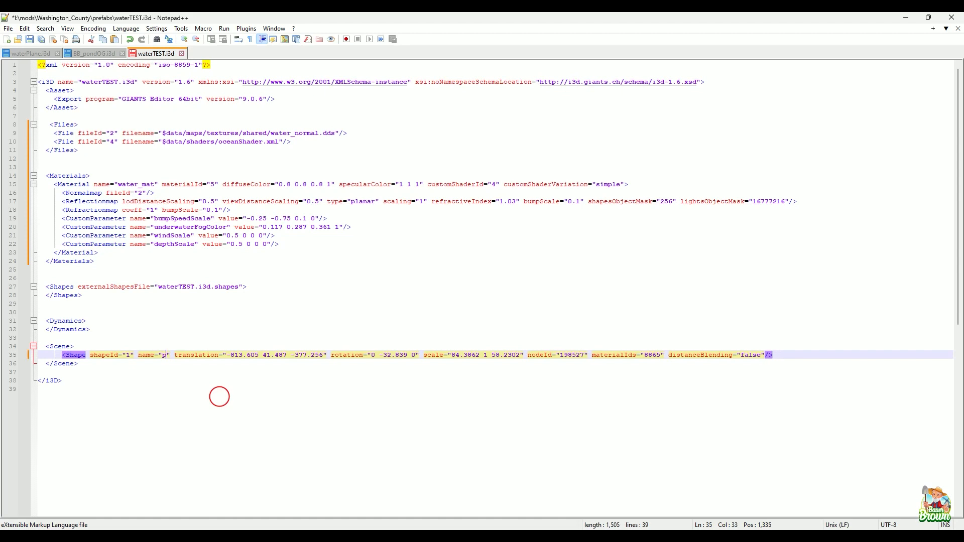
type("water")
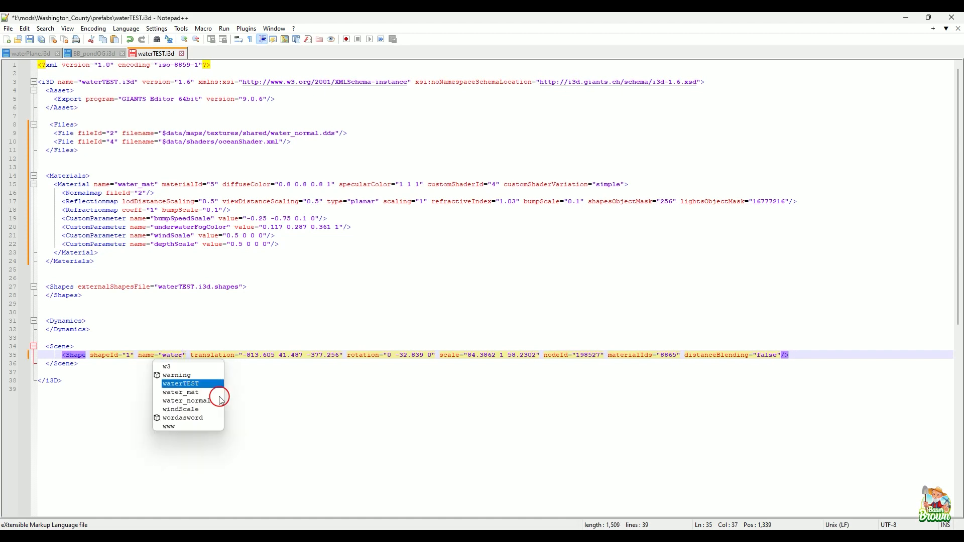
type("TEST")
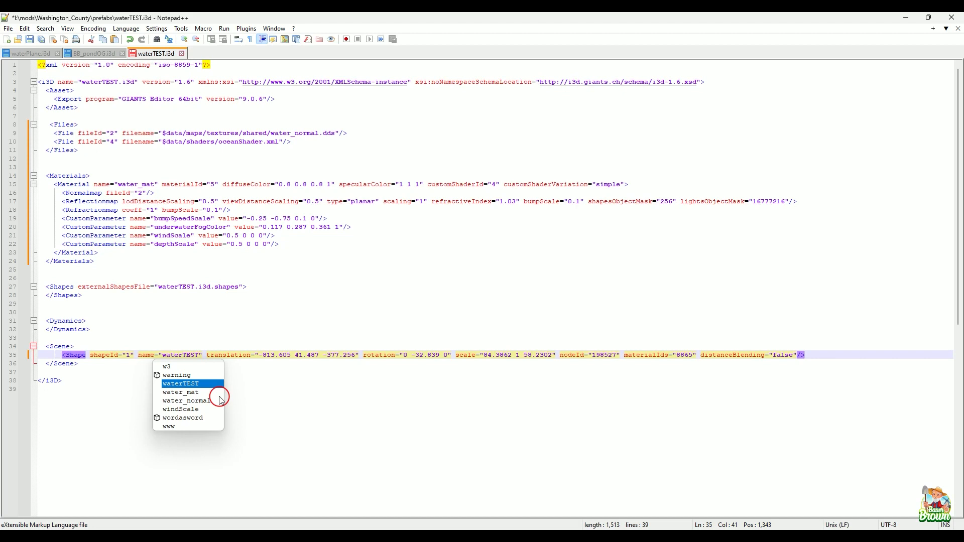
left_click(345, 396)
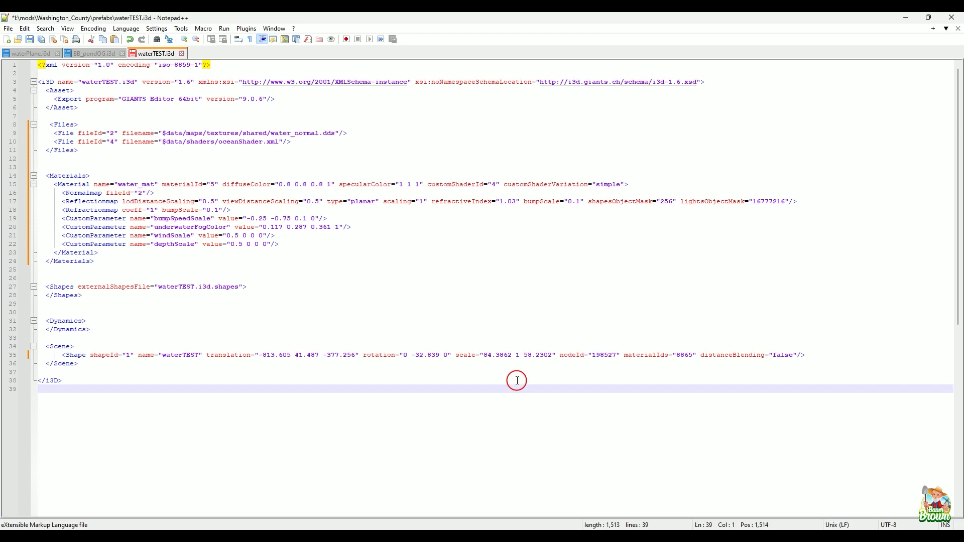
Step: Set the shape's materialIds to 5 to match water_mat, and save waterTEST.i3d
double_click(685, 355)
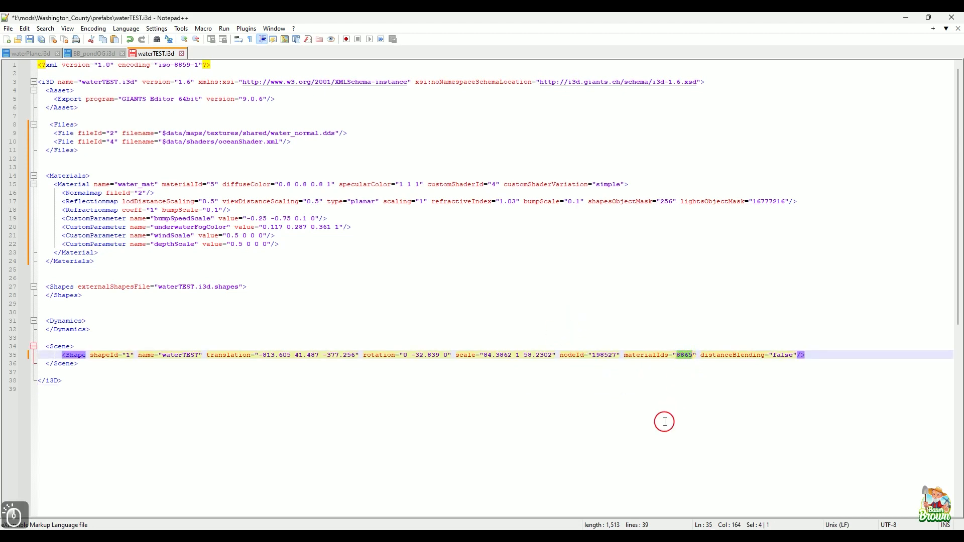
type("5")
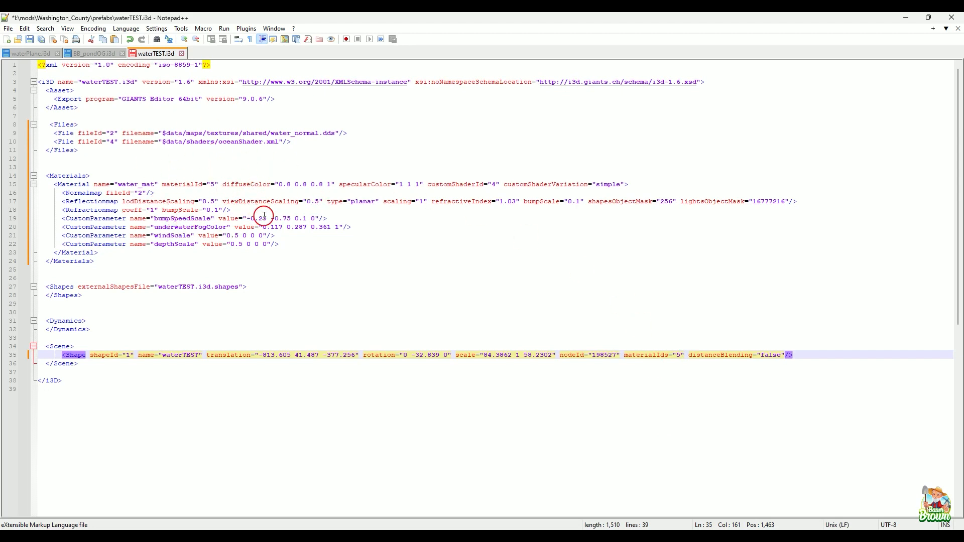
key("ctrl+s")
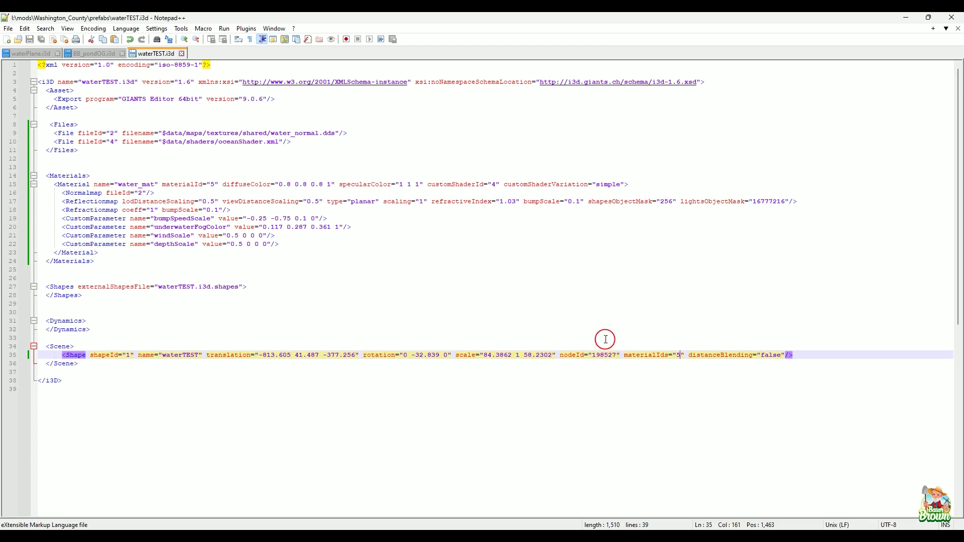
Step: Switch back to GIANTS Editor and import the edited waterTEST I3D file from the prefabs folder into the map
key("alt+Tab")
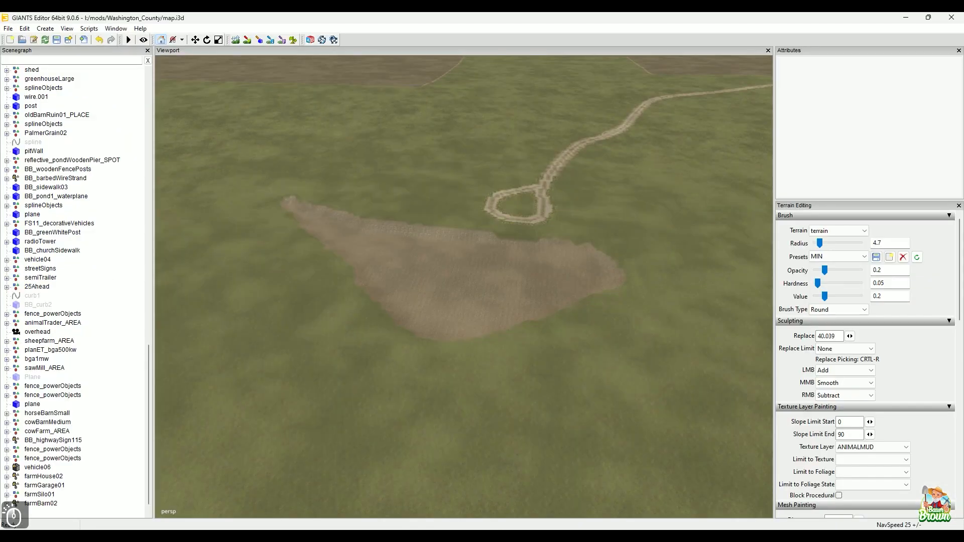
key("alt+Tab")
left_click(246, 465)
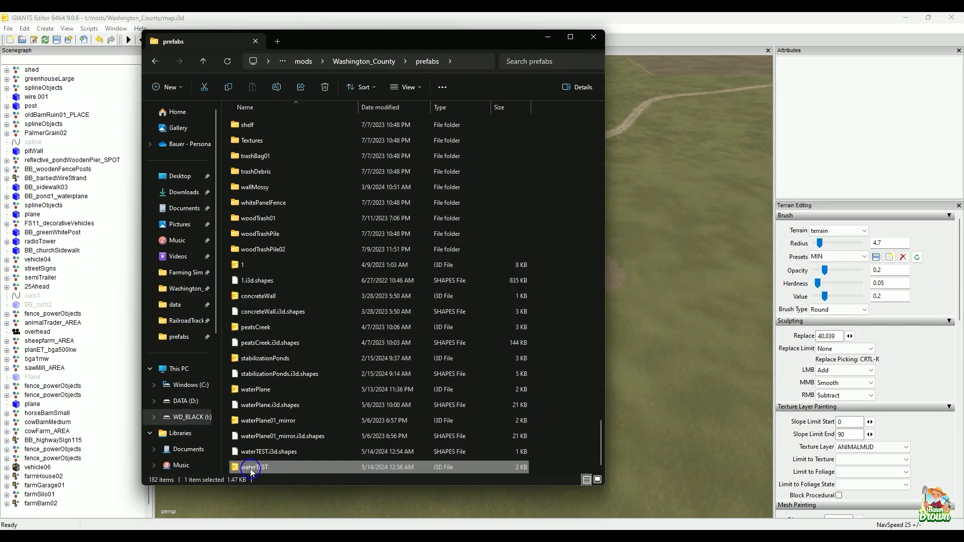
left_click_drag(251, 471, 669, 247)
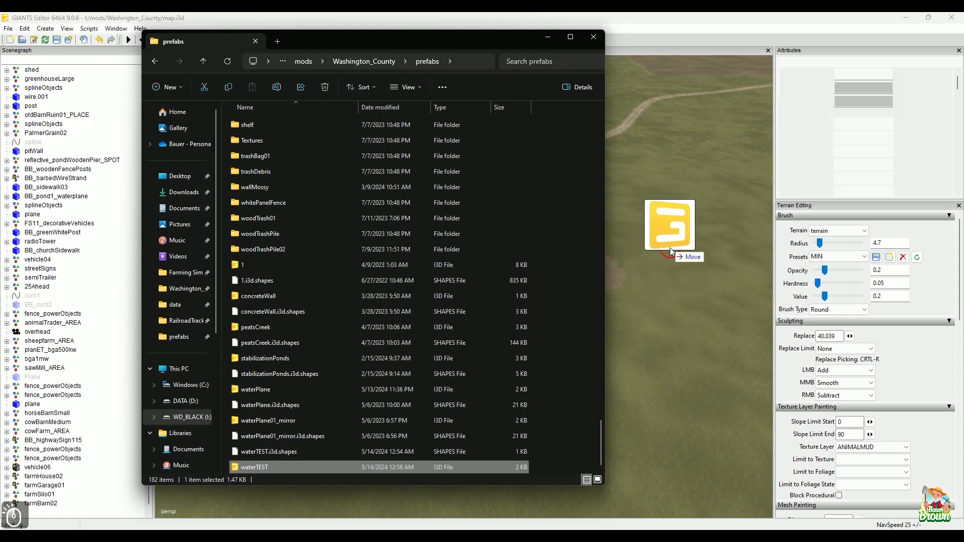
left_click(547, 39)
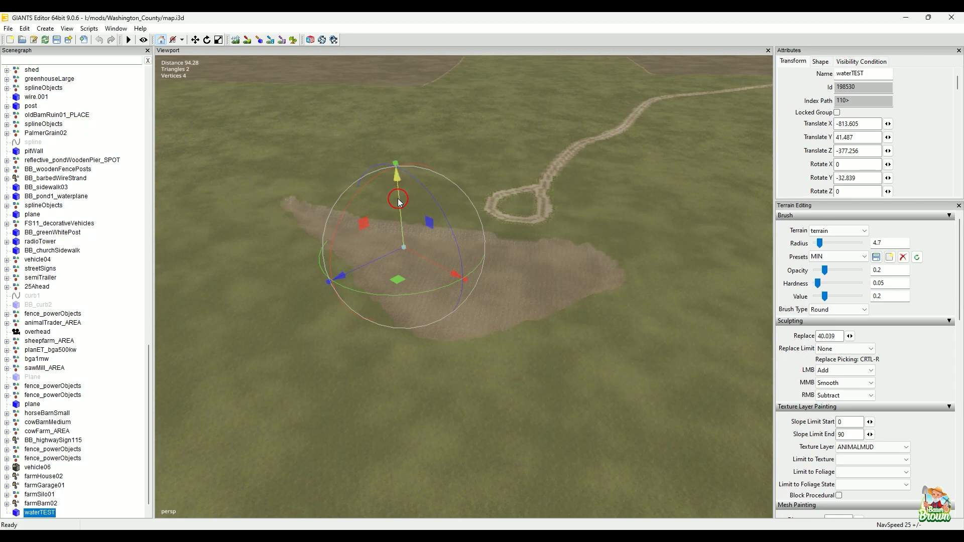
Step: Try raising the waterTEST plane above the basin and enabling Tangents on its shape, and undo both changes
left_click_drag(399, 200, 400, 150)
left_click(820, 61)
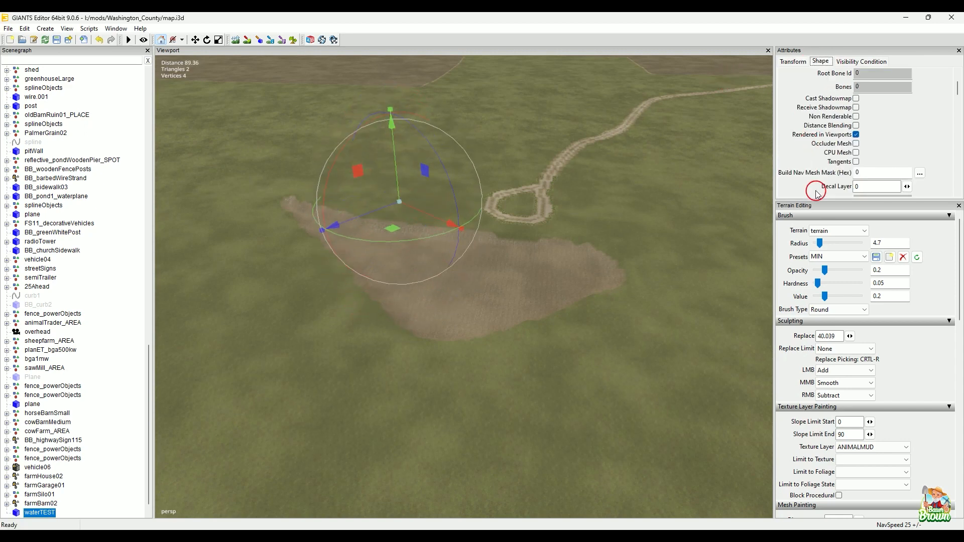
left_click(855, 161)
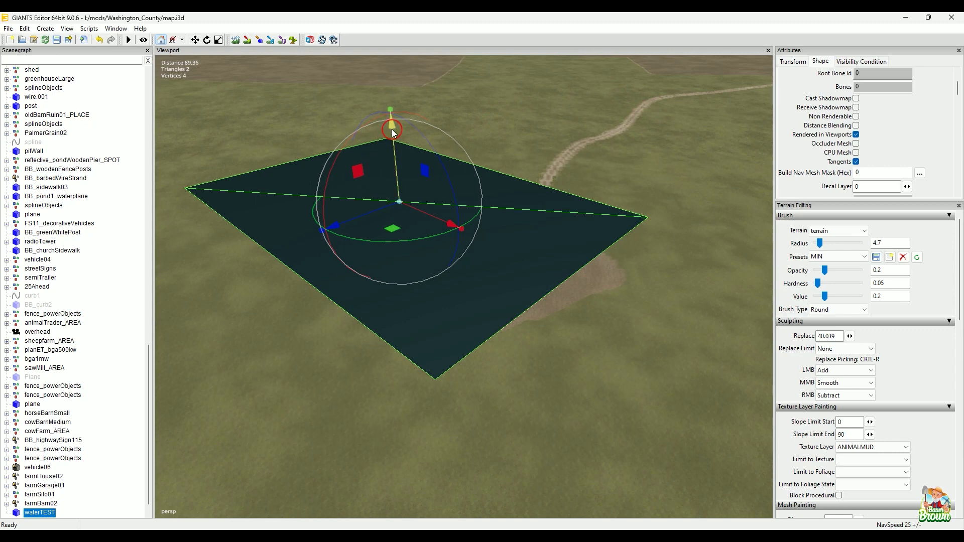
key("ctrl+z")
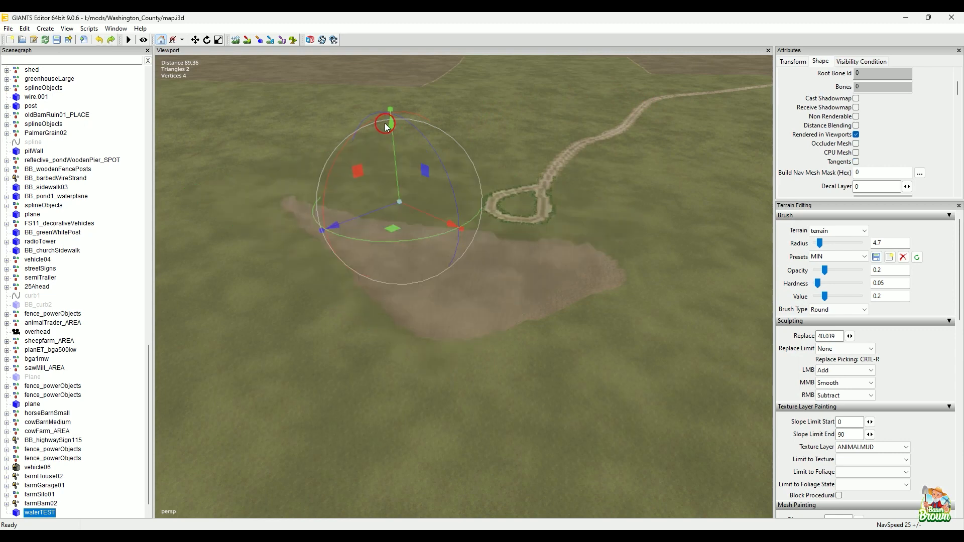
key("ctrl+z")
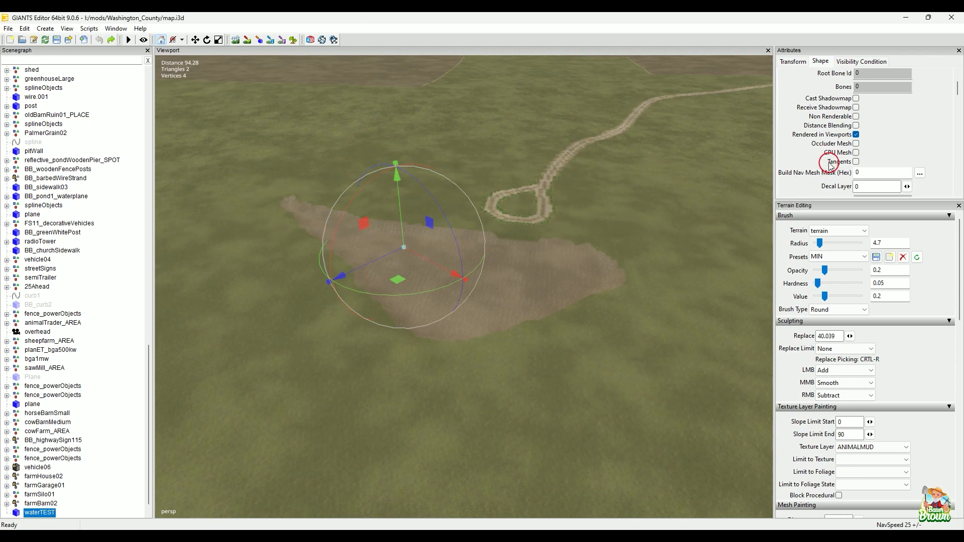
Step: Enable Tangents on the waterTEST shape so its water material renders in the basin
left_click(854, 162)
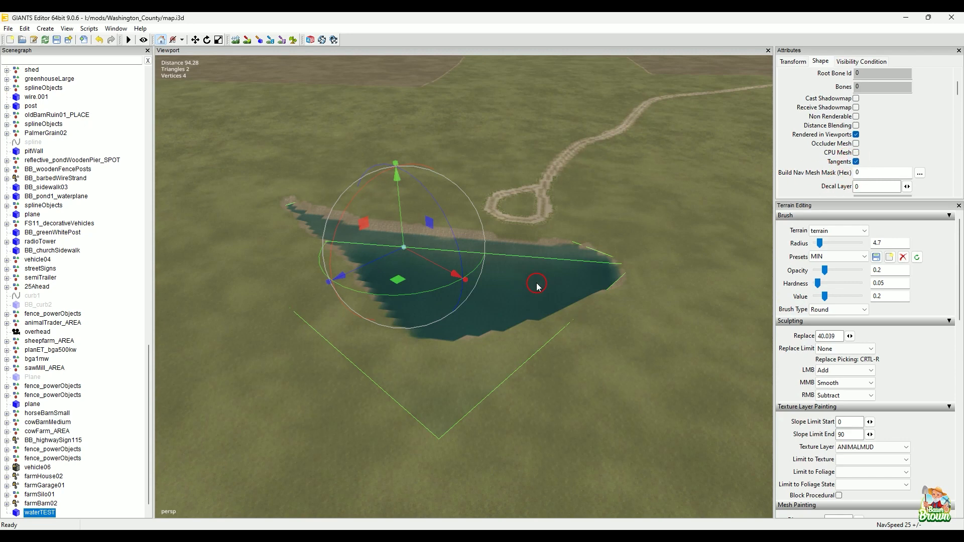
left_click_drag(414, 255, 506, 227, "alt")
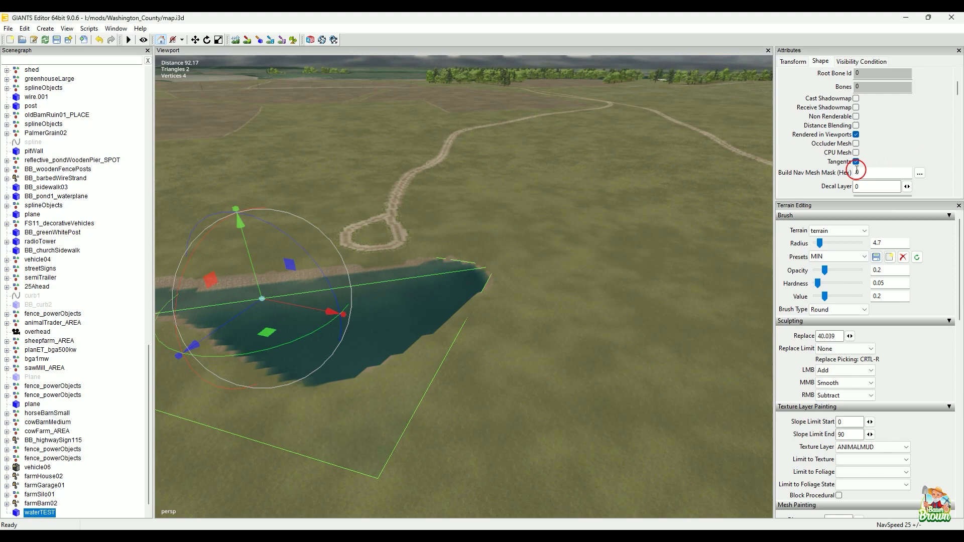
middle_click_drag(482, 315, 504, 329, "alt")
right_click_drag(504, 329, 515, 300, "alt")
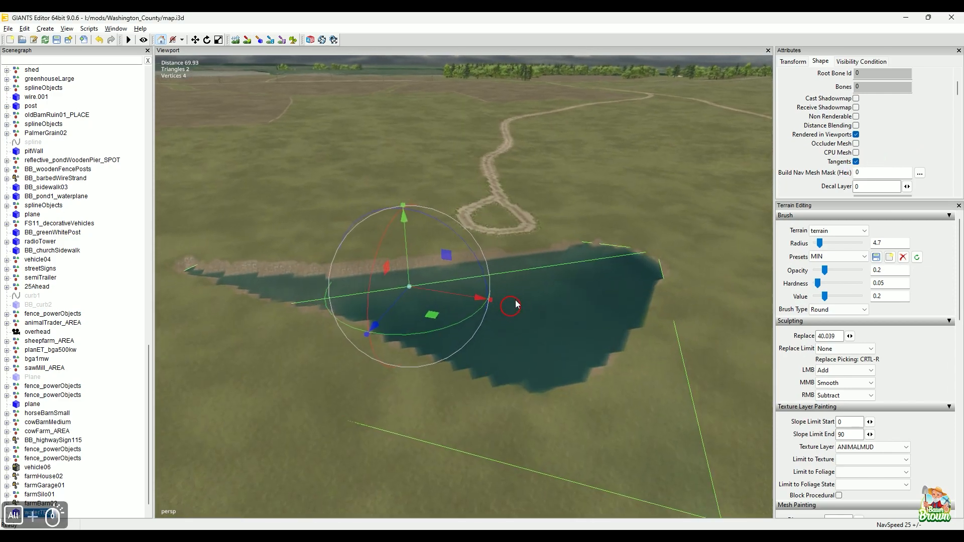
Step: Examine the pond from several sides, checking where the water meets the banks and how far the plane's corners extend
middle_click_drag(515, 300, 471, 320, "alt")
left_click_drag(471, 319, 333, 337, "alt")
middle_click_drag(398, 323, 288, 300, "alt")
mouse_move(371, 315)
right_mouse_down("alt")
mouse_move(401, 298)
mouse_move(353, 312)
right_mouse_up("alt")
left_click_drag(290, 297, 460, 290, "alt")
middle_click_drag(402, 298, 482, 322, "alt")
right_click_drag(428, 291, 460, 286, "alt")
left_click_drag(447, 278, 409, 231, "alt")
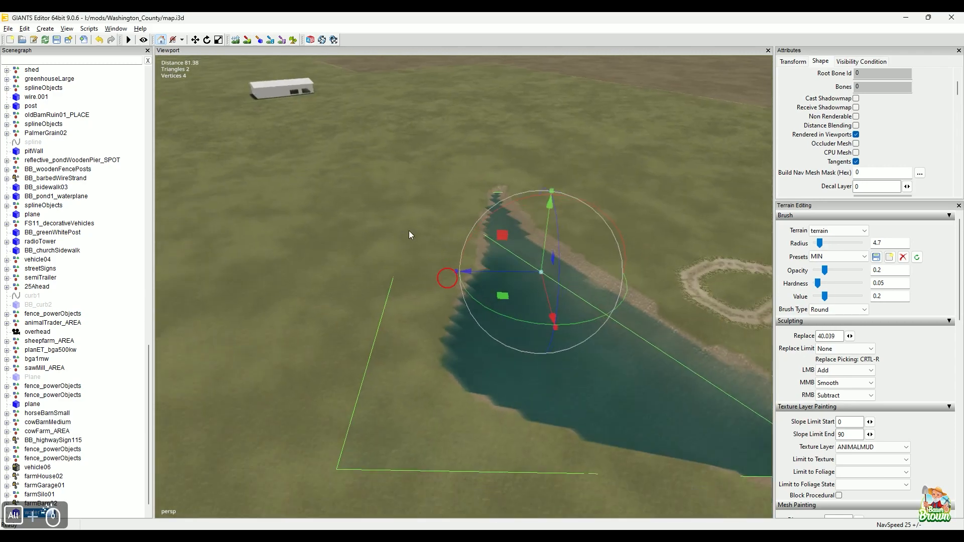
middle_click_drag(408, 231, 395, 194, "alt")
mouse_move(426, 235)
right_mouse_down("alt")
mouse_move(433, 214)
mouse_move(437, 221)
right_mouse_up("alt")
middle_click_drag(432, 216, 458, 180, "alt")
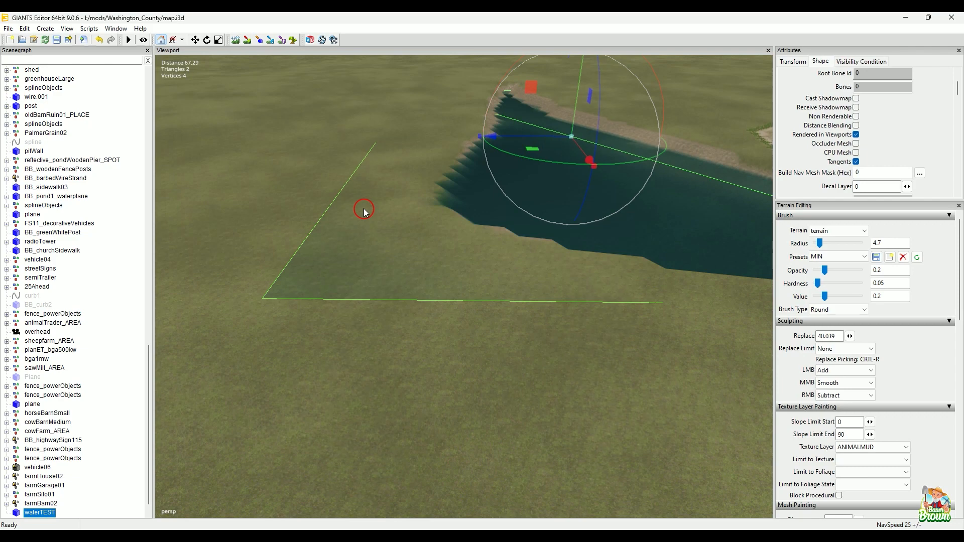
middle_click_drag(349, 213, 341, 235, "alt")
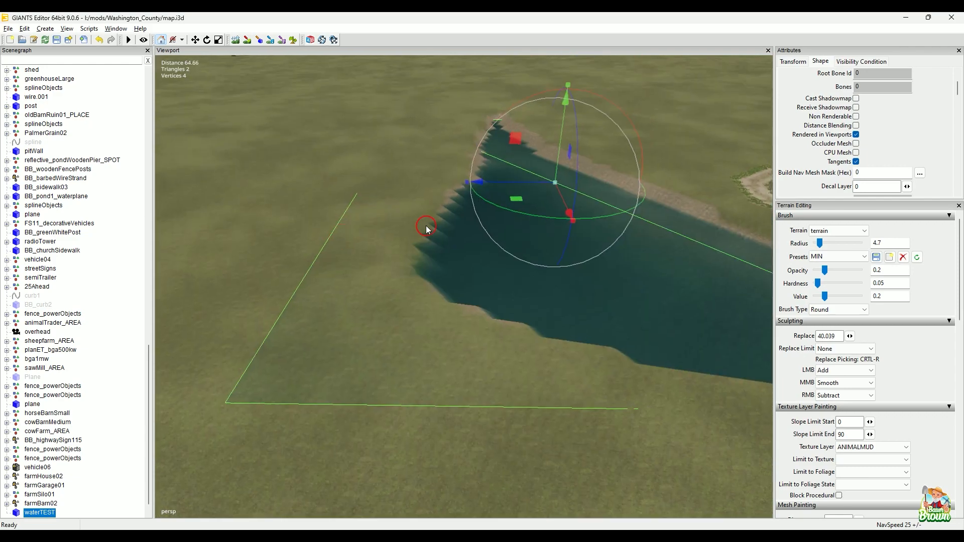
middle_click_drag(426, 225, 335, 215, "alt")
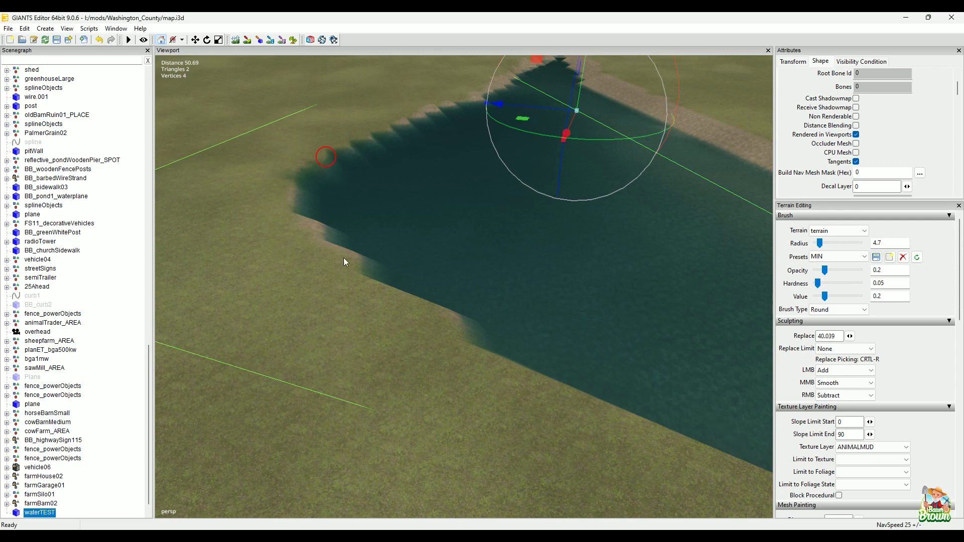
Step: Inspect the water surface and muddy bank up close, and the whole pond outline from farther away
scroll(443, 196, "down", 2)
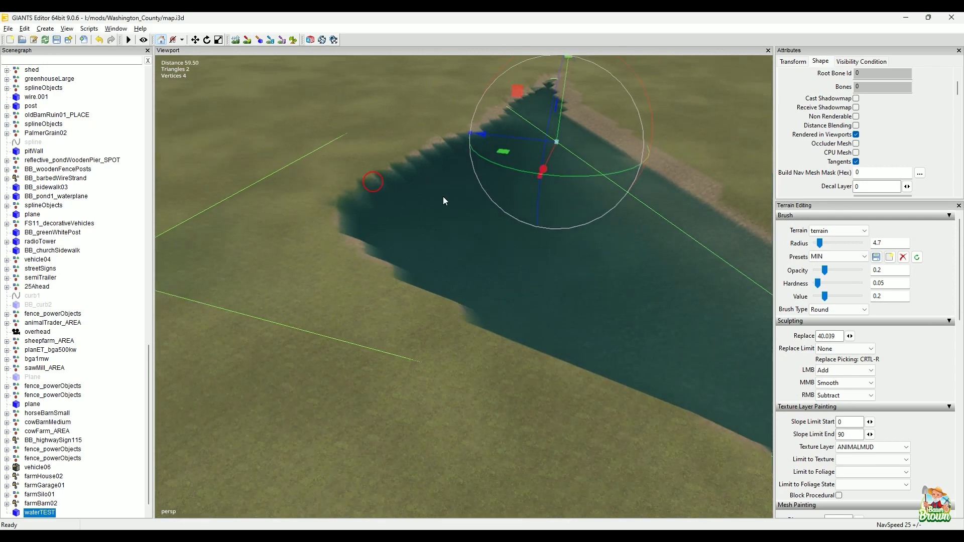
middle_click_drag(443, 197, 234, 215, "alt")
left_click_drag(441, 223, 410, 264, "alt")
right_click_drag(409, 264, 557, 176, "alt")
right_click_drag(601, 158, 597, 155, "alt")
left_click_drag(597, 156, 587, 139, "alt")
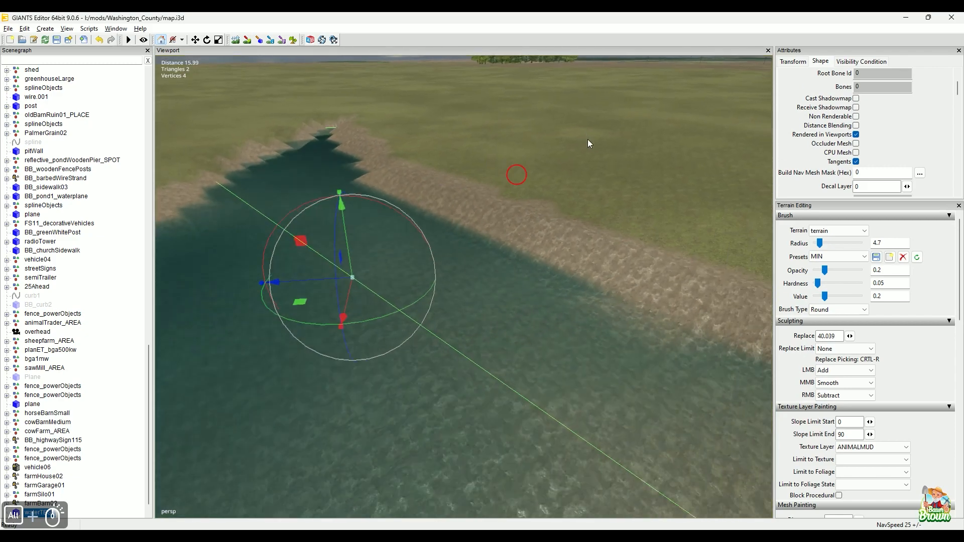
right_click_drag(587, 139, 545, 137, "alt")
left_click_drag(544, 137, 499, 165, "alt")
left_click_drag(470, 198, 502, 228, "alt")
right_click_drag(495, 232, 491, 234, "alt")
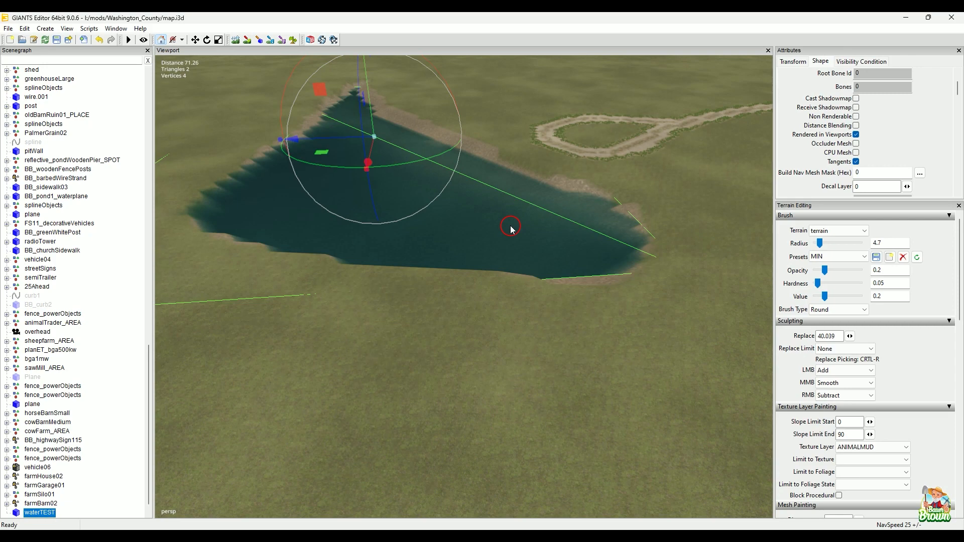
right_click_drag(527, 323, 481, 324, "alt")
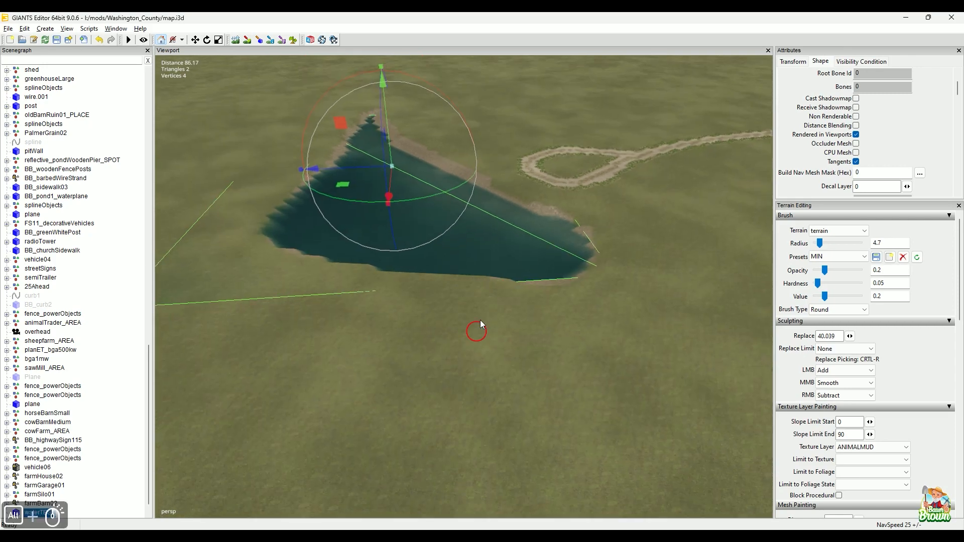
left_click_drag(481, 323, 509, 319, "alt")
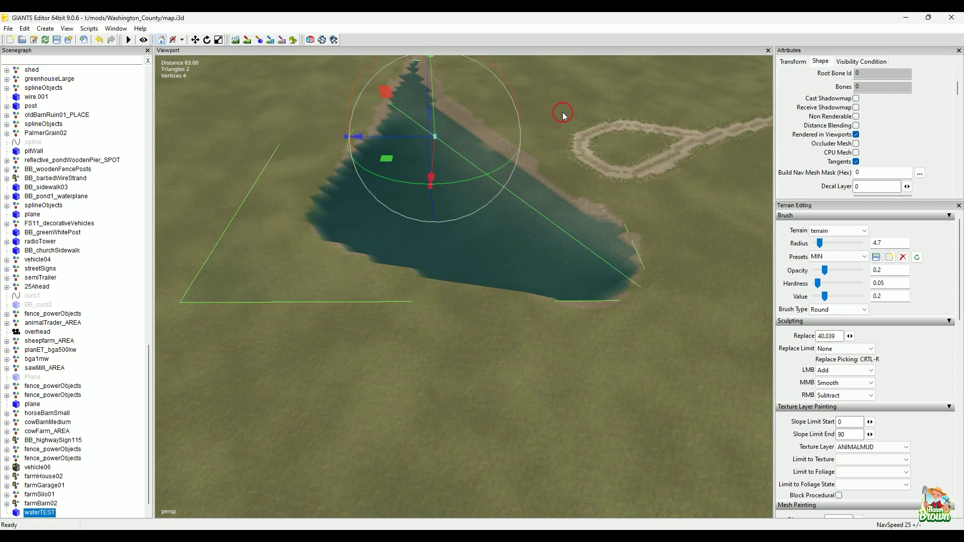
left_click_drag(490, 262, 402, 248, "alt")
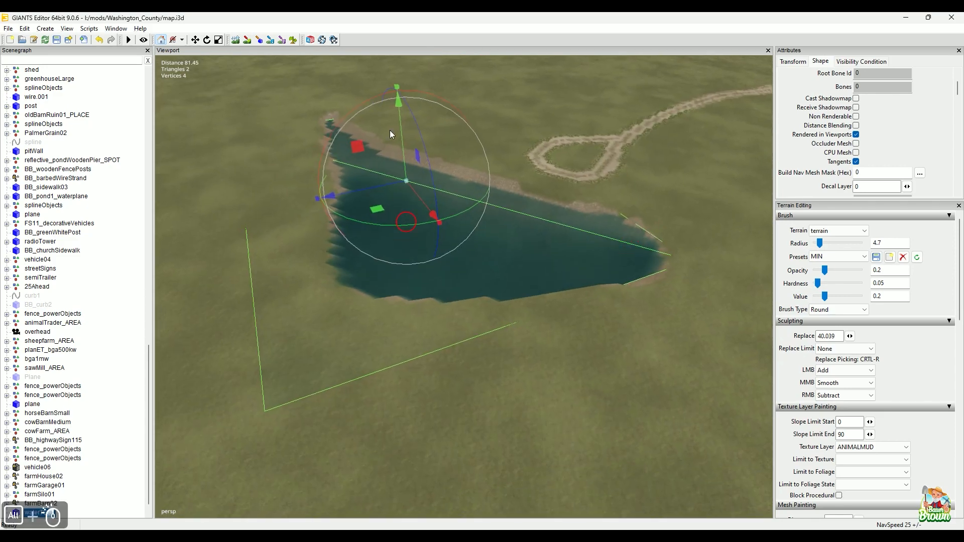
Step: Adjust the waterTEST plane's height to about Y 41.87 and its tilt to about 1.5 in X and -1.1 in Z
left_click_drag(409, 113, 412, 152)
left_click_drag(365, 270, 482, 259, "alt")
middle_click_drag(481, 259, 626, 239, "alt")
left_click_drag(626, 238, 590, 286, "alt")
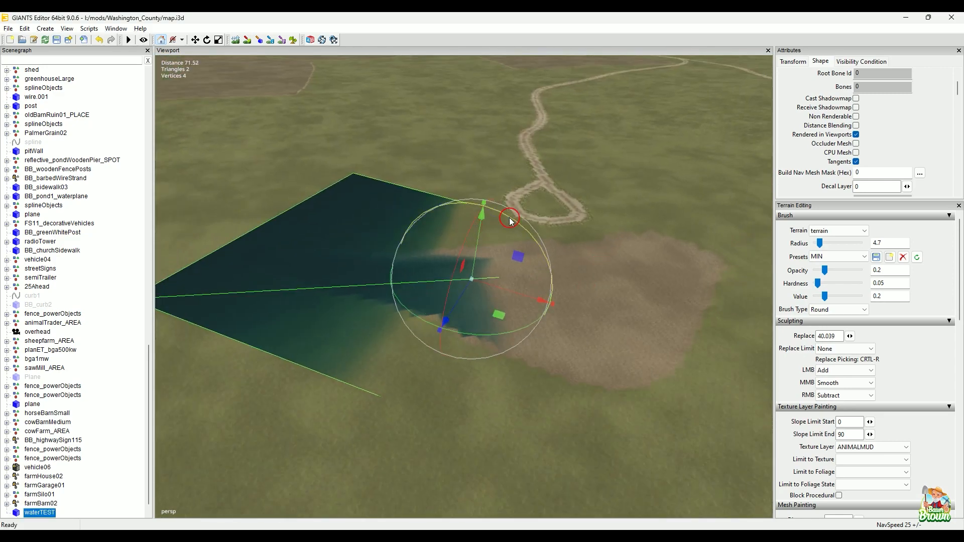
mouse_move(510, 221)
left_mouse_down()
mouse_move(497, 208)
mouse_move(460, 227)
mouse_move(475, 240)
left_mouse_up()
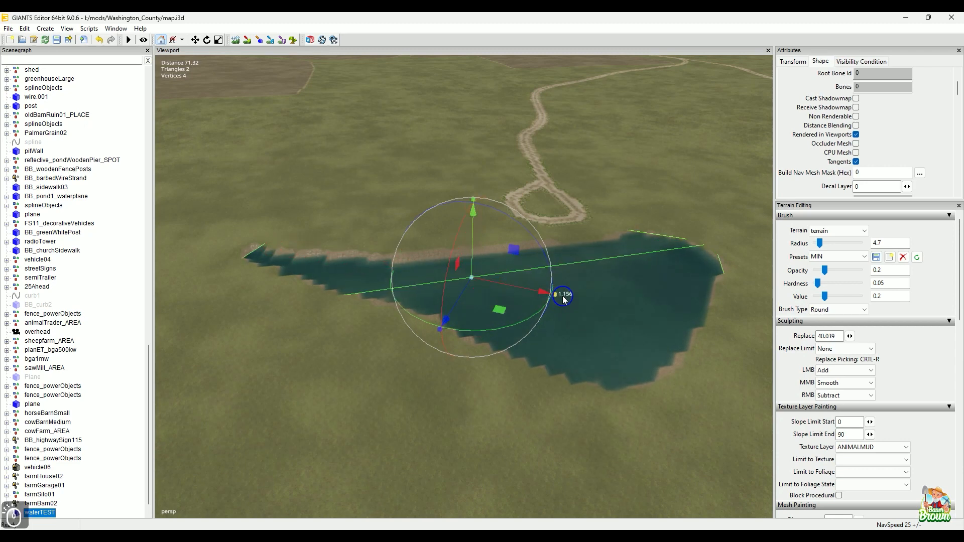
left_click_drag(531, 291, 520, 290)
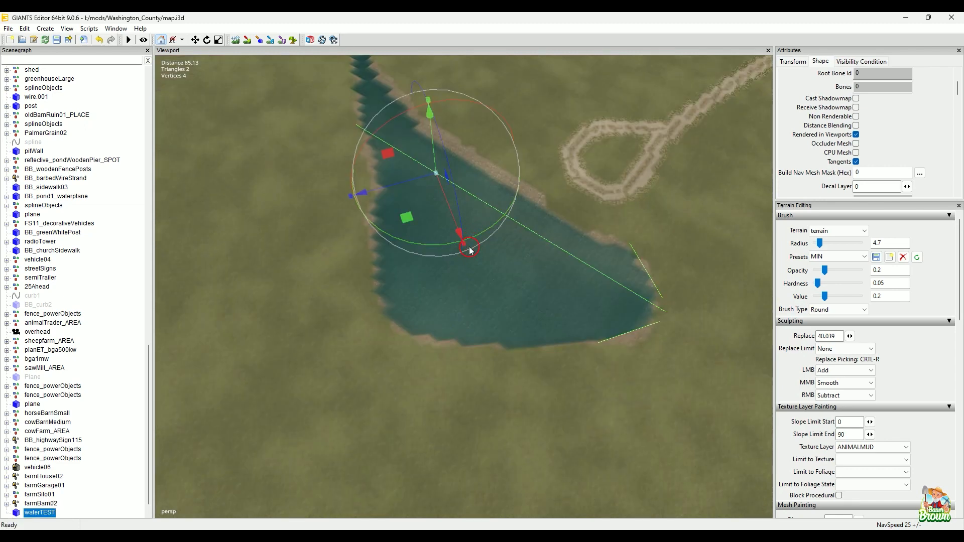
left_click_drag(470, 249, 471, 281)
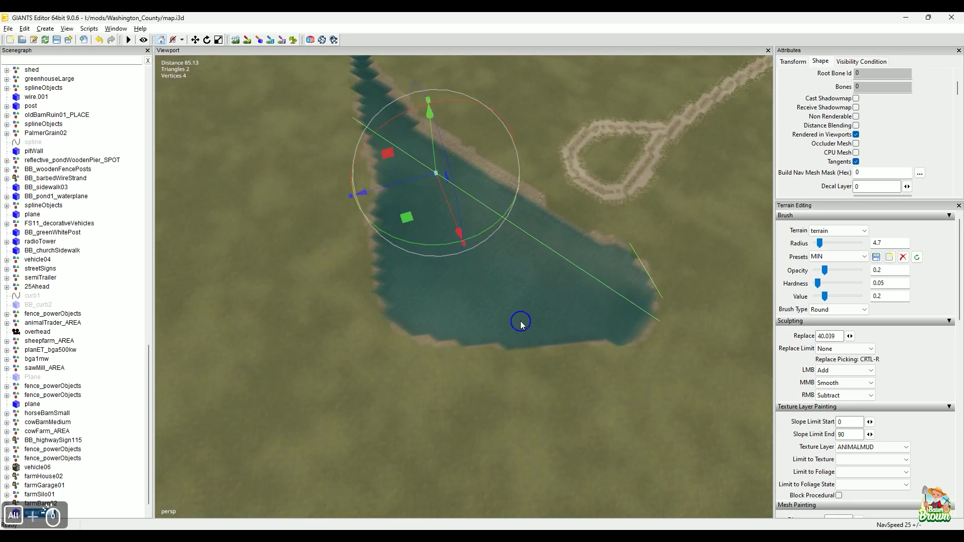
Step: Deselect the water plane and examine the adjusted pond from above and from low angles along its edges
left_click_drag(521, 322, 533, 306, "alt")
middle_click_drag(547, 307, 602, 329, "alt")
right_click_drag(546, 366, 604, 283, "alt")
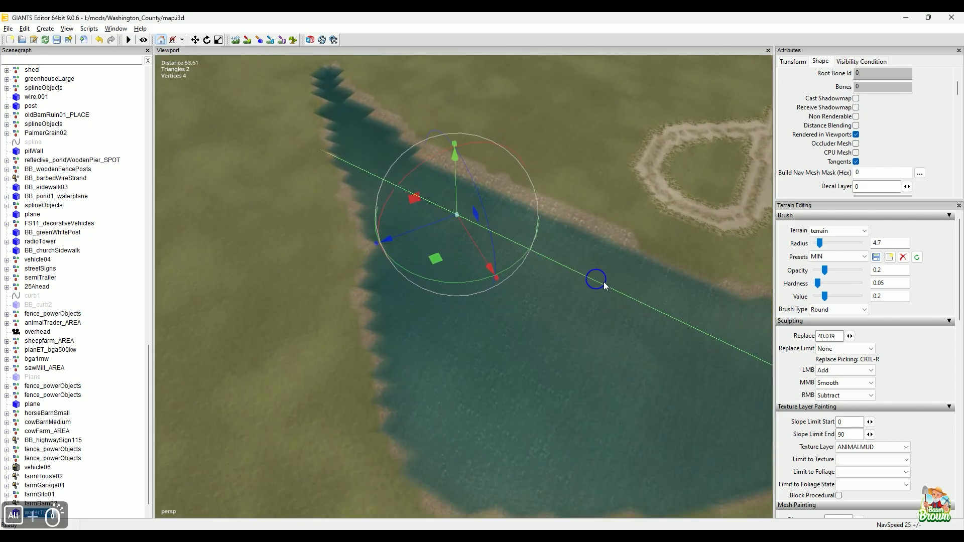
left_click_drag(604, 282, 612, 259, "alt")
left_click(546, 215)
middle_click_drag(605, 264, 564, 125, "alt")
left_click_drag(550, 200, 426, 243, "alt")
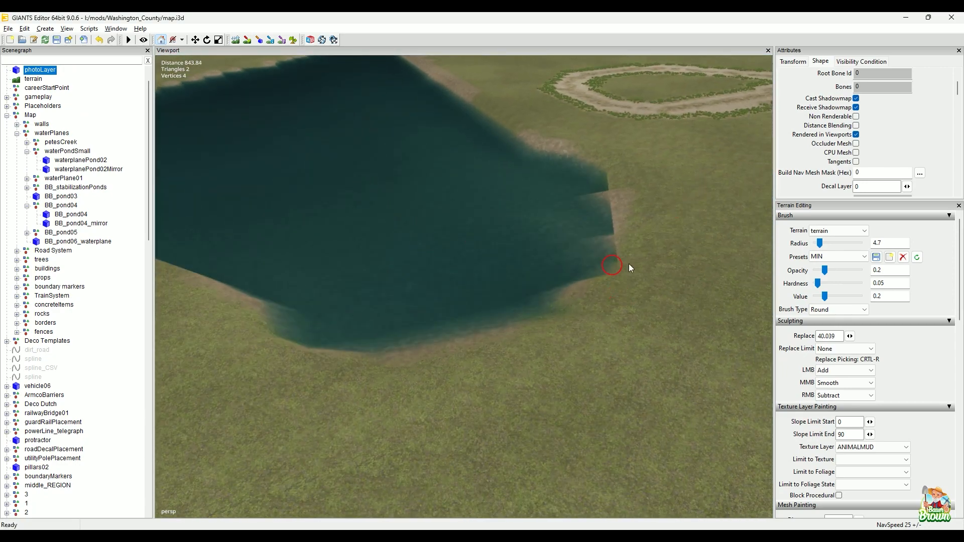
left_click_drag(624, 262, 580, 233, "alt")
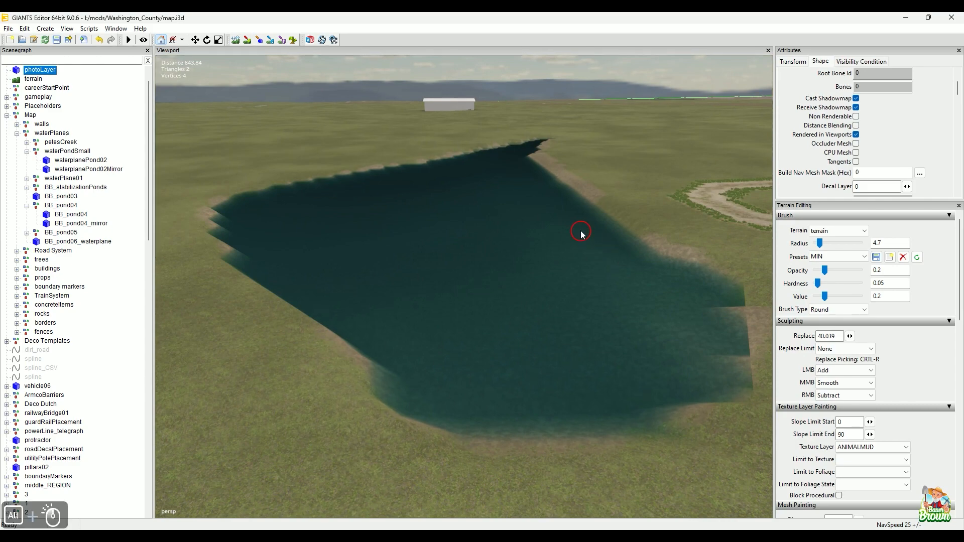
left_click_drag(601, 234, 426, 237, "alt")
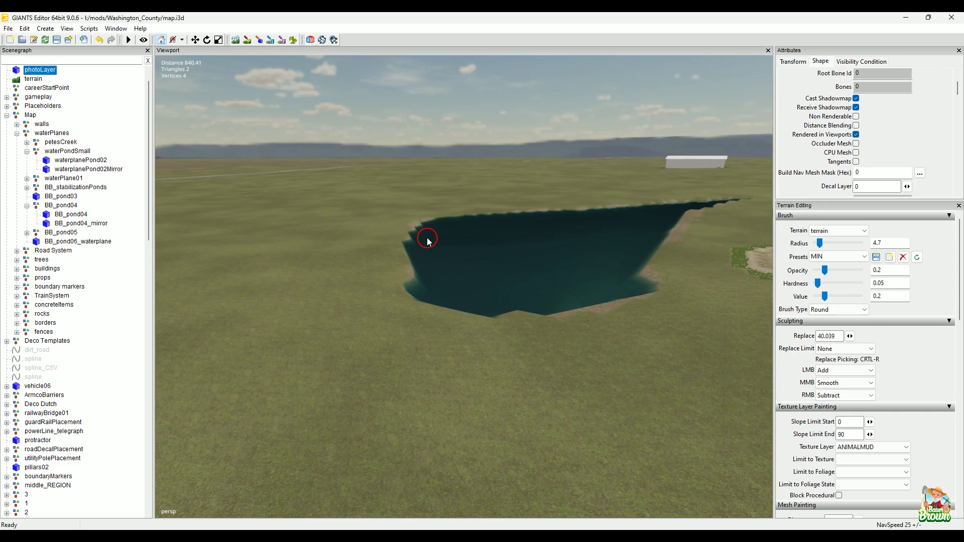
Step: Walk up to the pond in First Person Mode to check the water at ground level, and leave the mode
left_click(145, 40)
key("w")
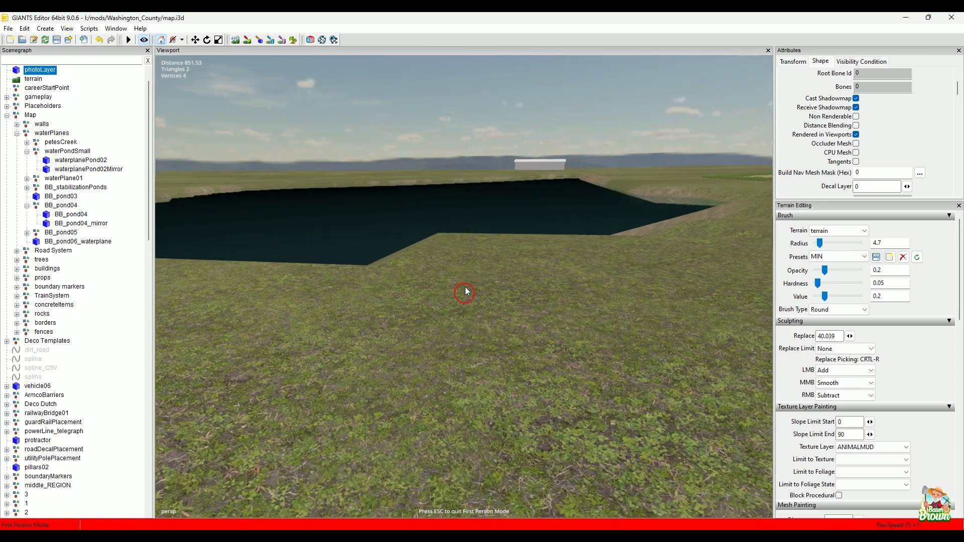
key("alt+w")
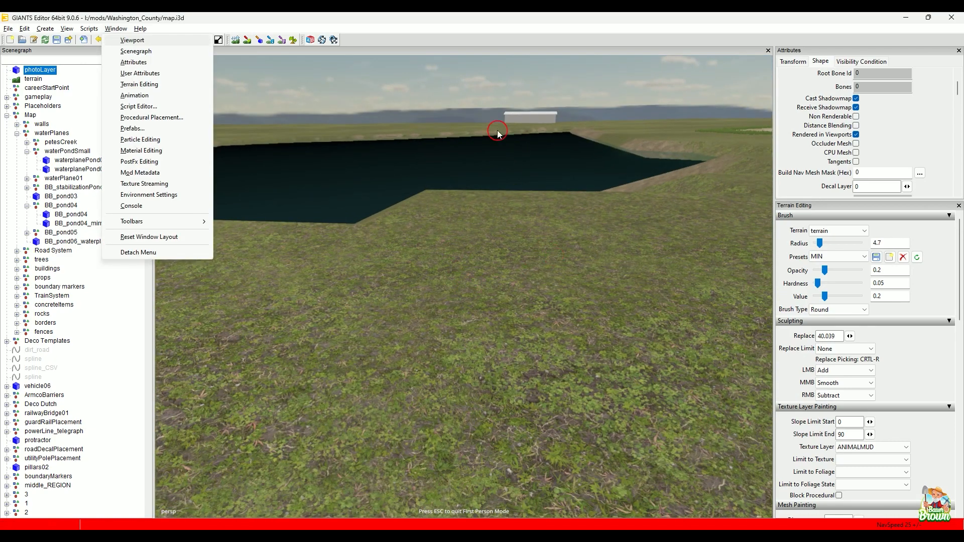
left_click(492, 92)
left_click_drag(464, 288, 465, 289)
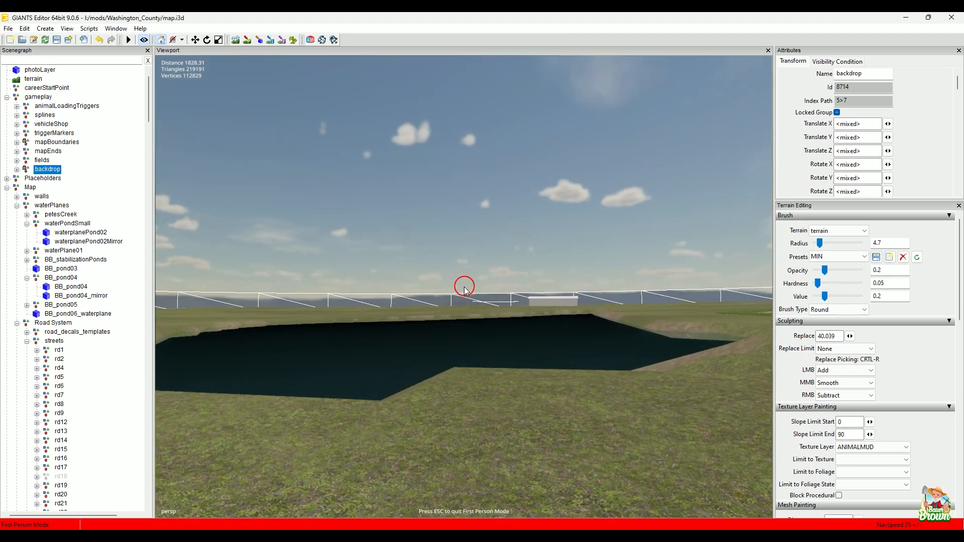
left_click(464, 288)
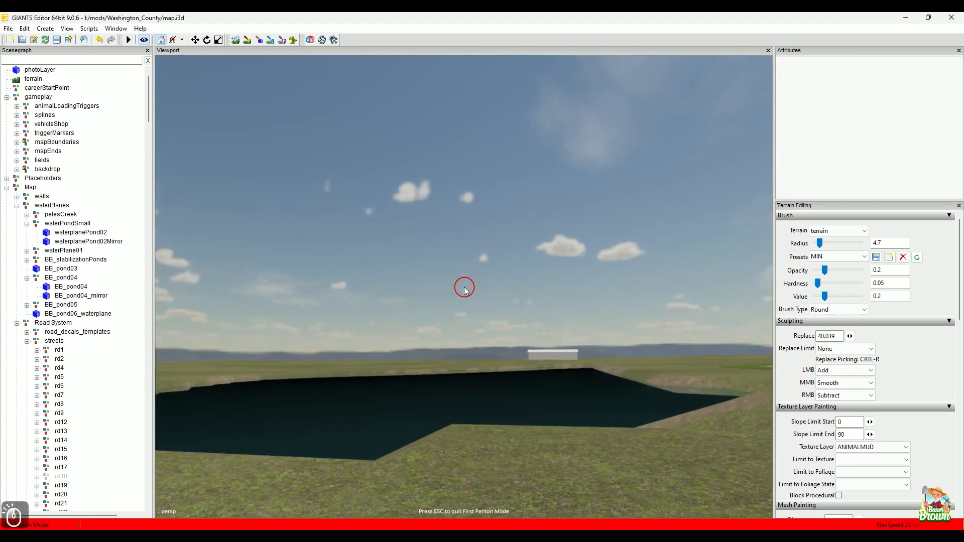
key("w")
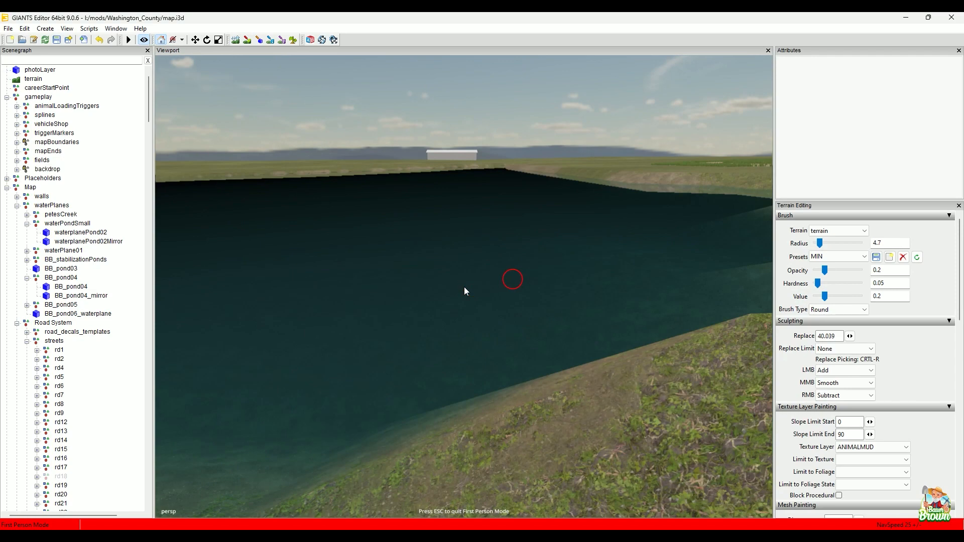
key("s")
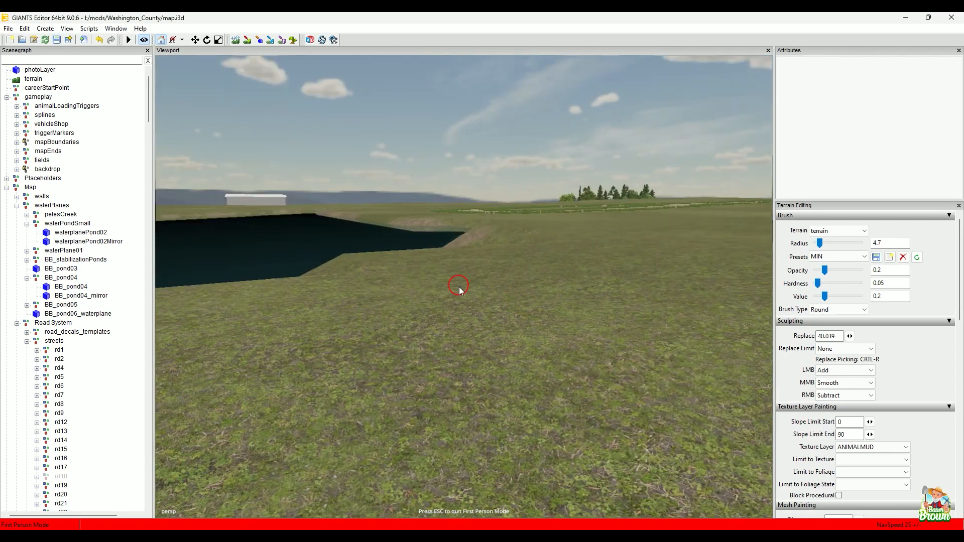
key("Escape")
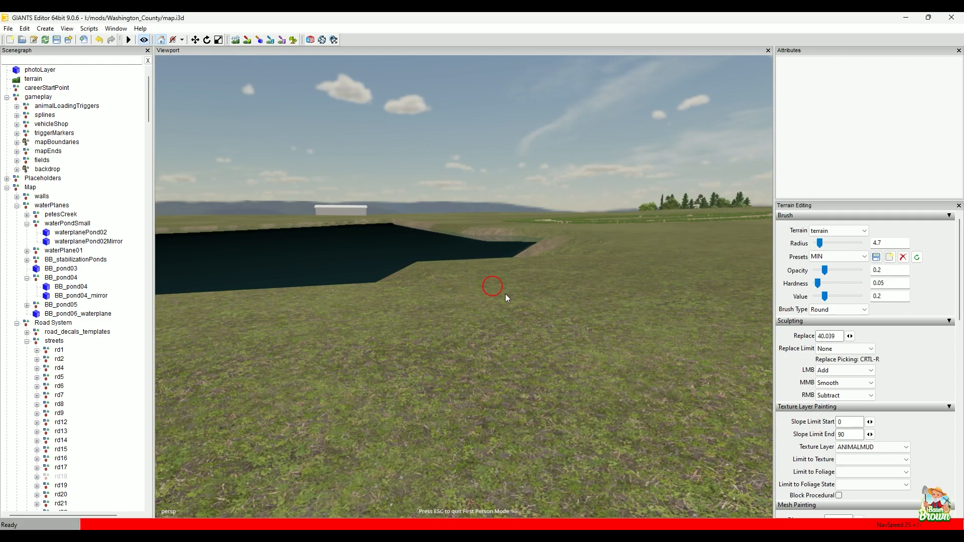
Step: Delete the waterTEST plane from the scene, leaving only the mud basin
scroll(481, 346, "down", 5)
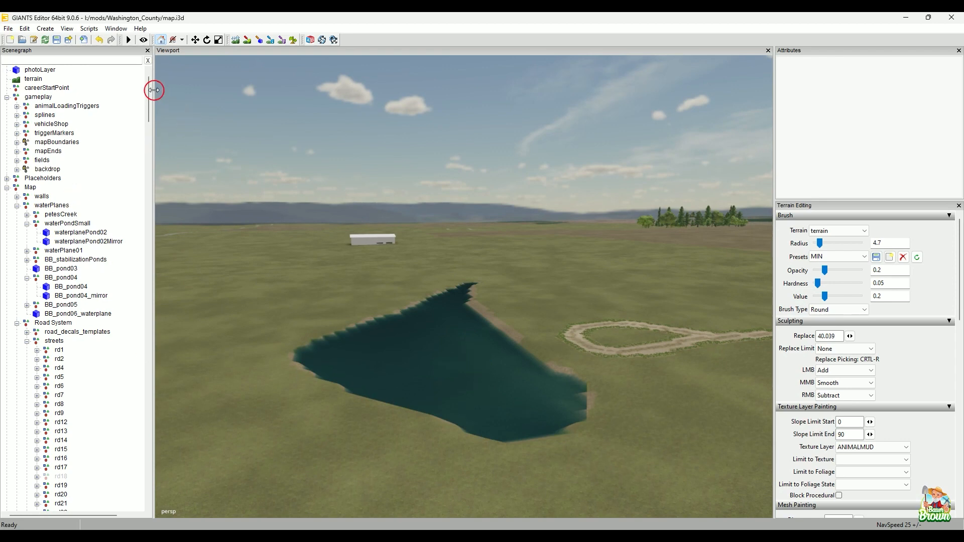
left_click_drag(150, 91, 131, 494)
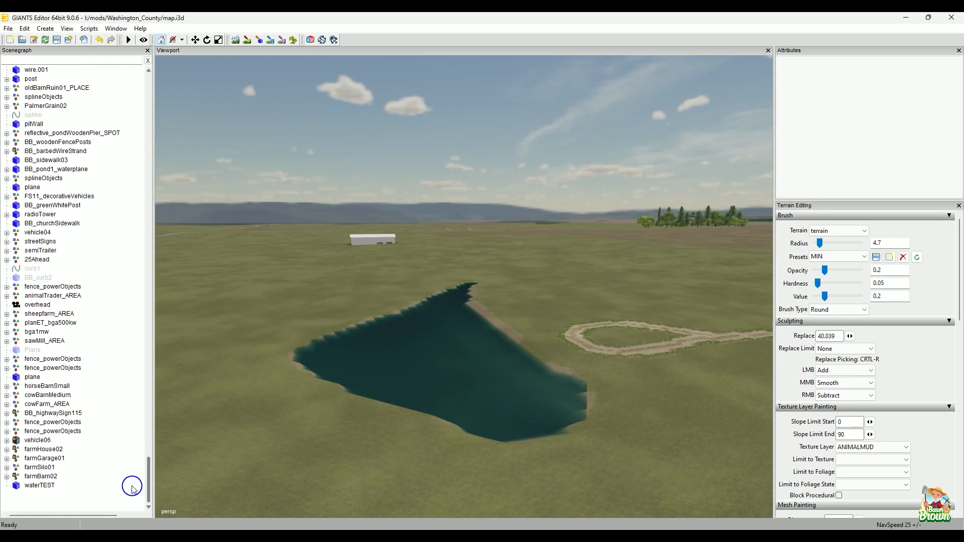
left_click(29, 486)
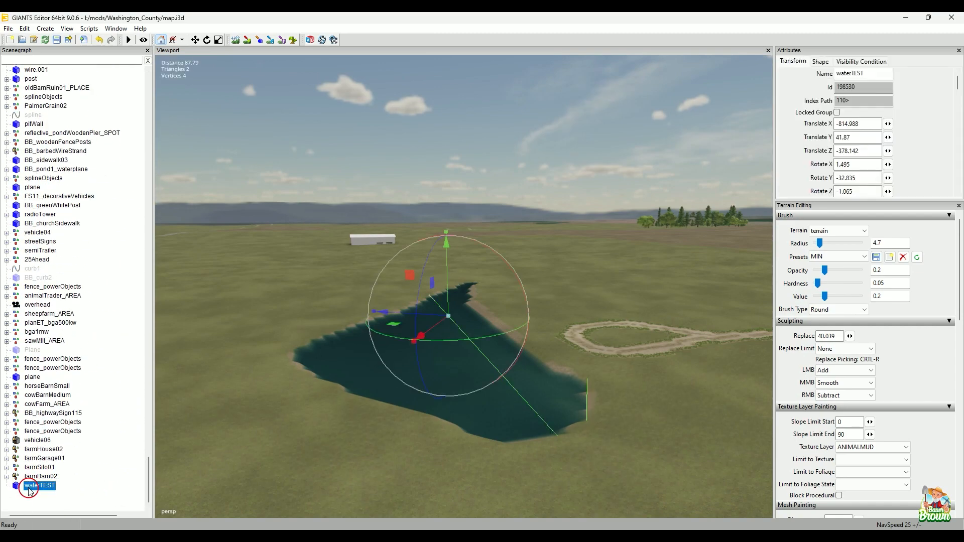
key("Delete")
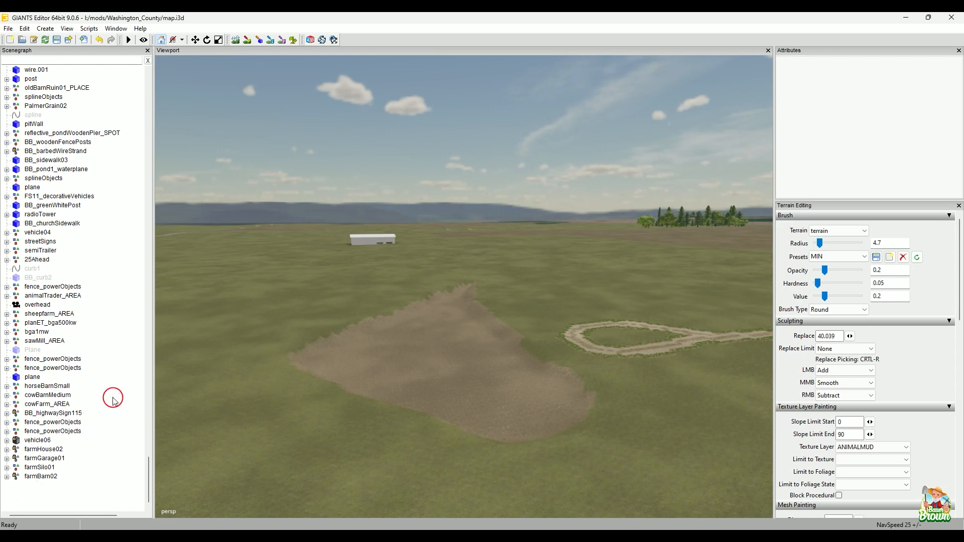
Step: Examine the outline of the empty mud basin from above and from tilted angles
scroll(510, 267, "up", 3)
left_click_drag(504, 369, 587, 370, "alt")
middle_click_drag(586, 371, 559, 359, "alt")
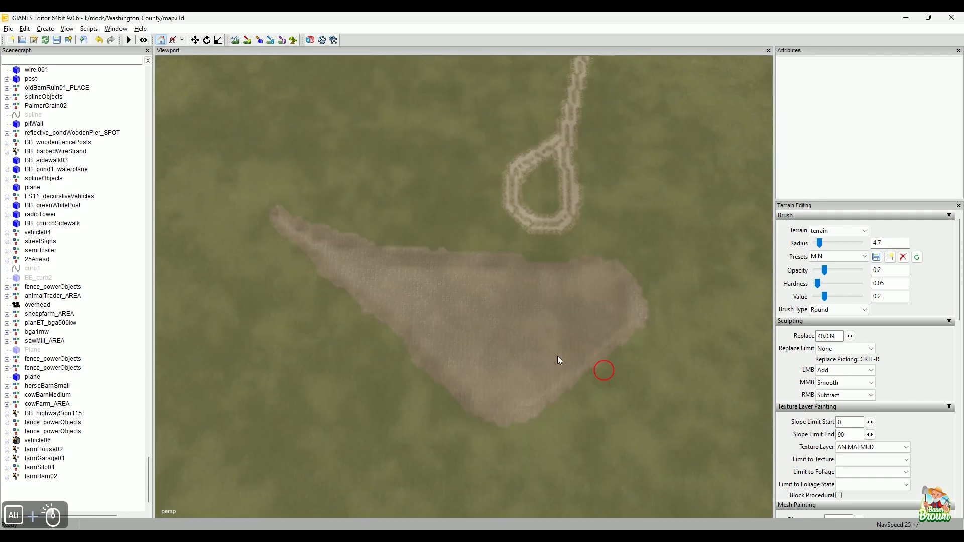
scroll(563, 369, "up", 5)
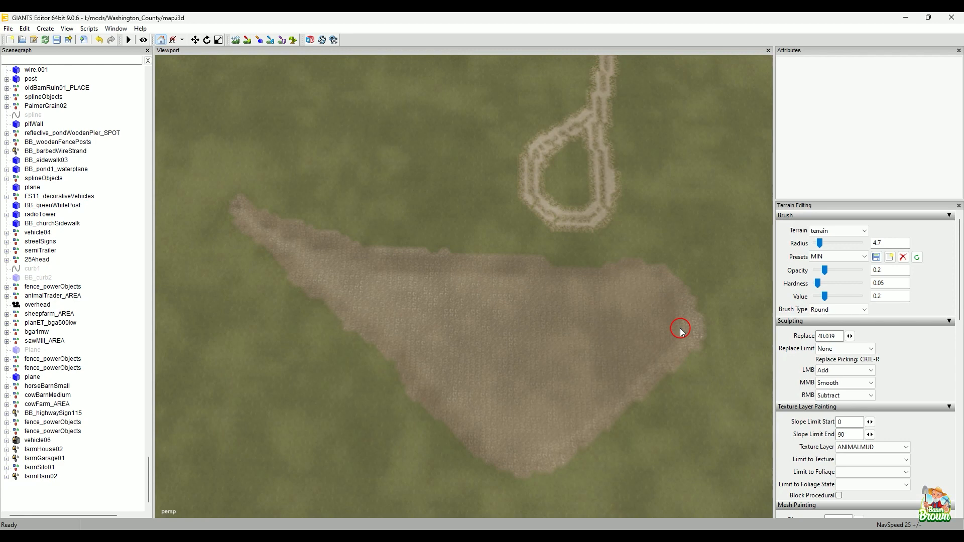
middle_click_drag(665, 390, 641, 374, "alt")
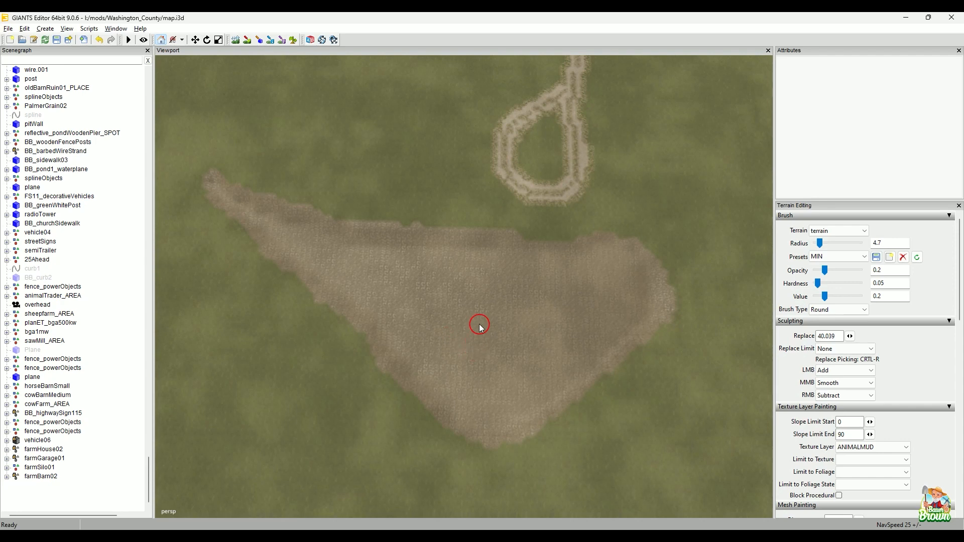
middle_click_drag(480, 328, 504, 362, "alt")
middle_click_drag(512, 305, 532, 321, "alt")
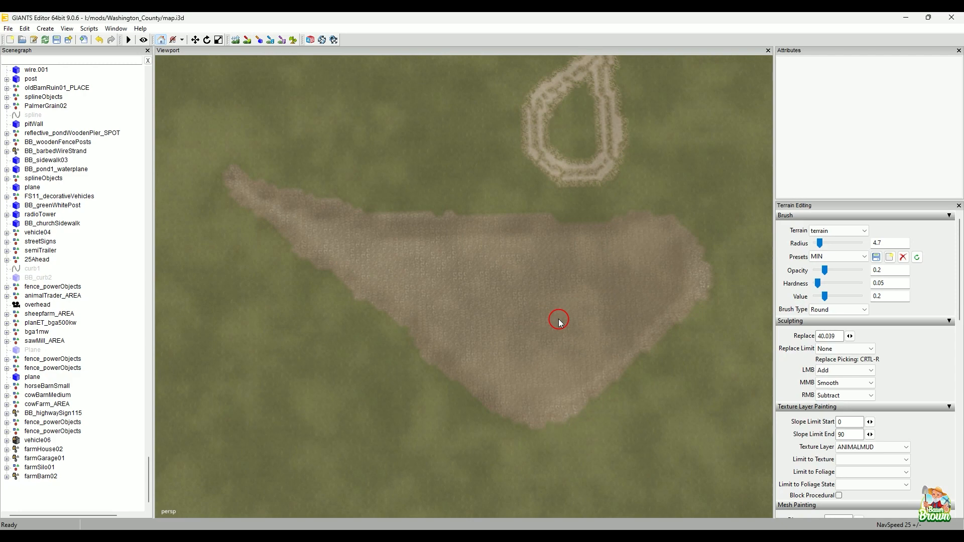
left_click_drag(590, 302, 579, 171, "alt")
left_click_drag(538, 209, 541, 326, "alt")
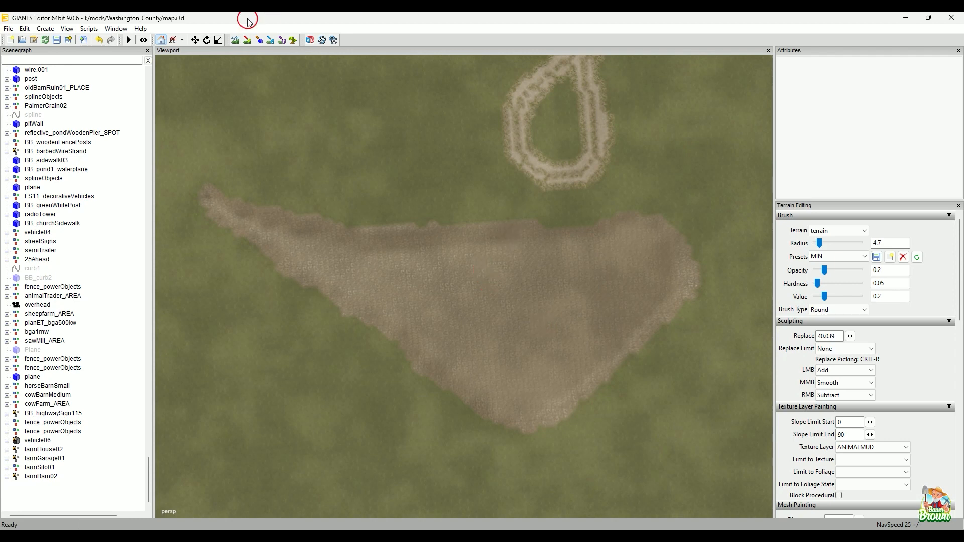
Step: Switch the viewport to the overhead camera to see the mud basin straight from above
left_click(68, 29)
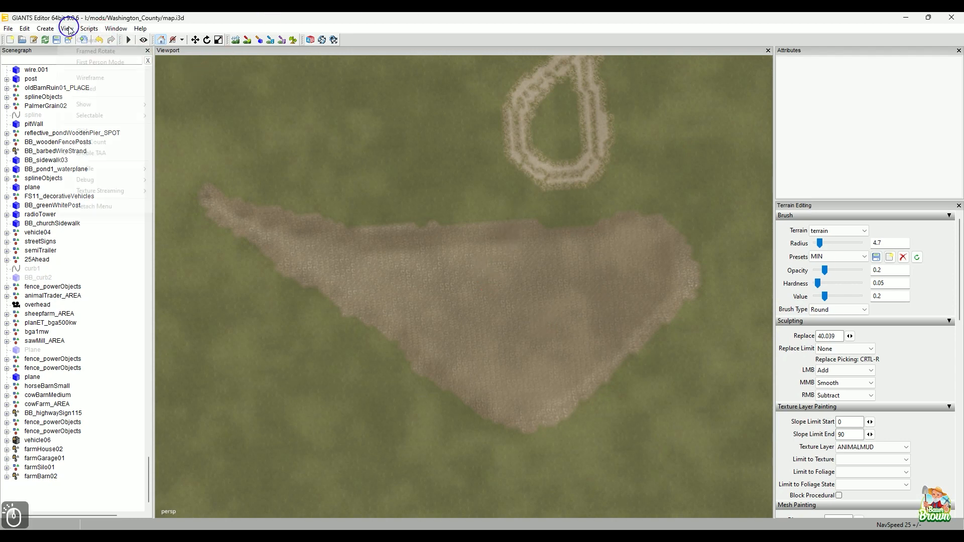
mouse_move(85, 44)
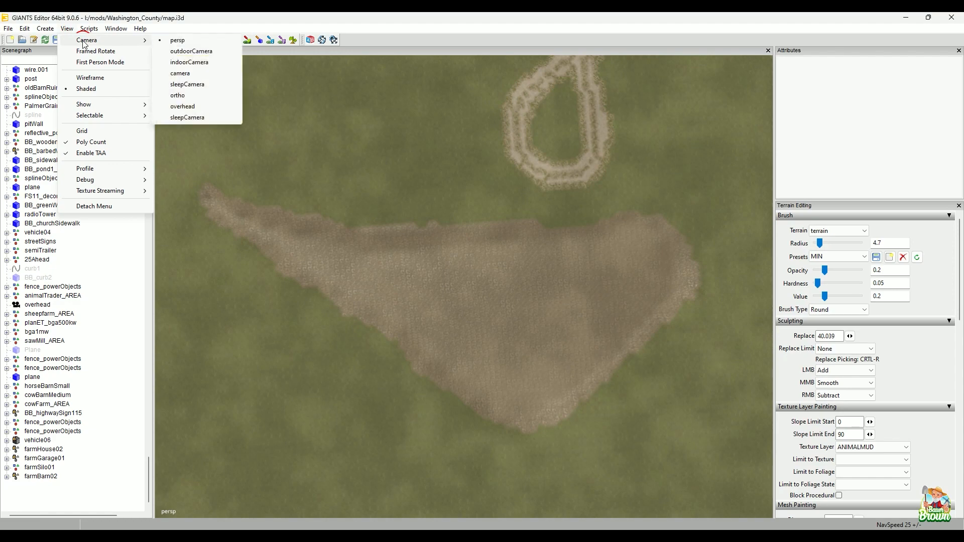
left_click(190, 107)
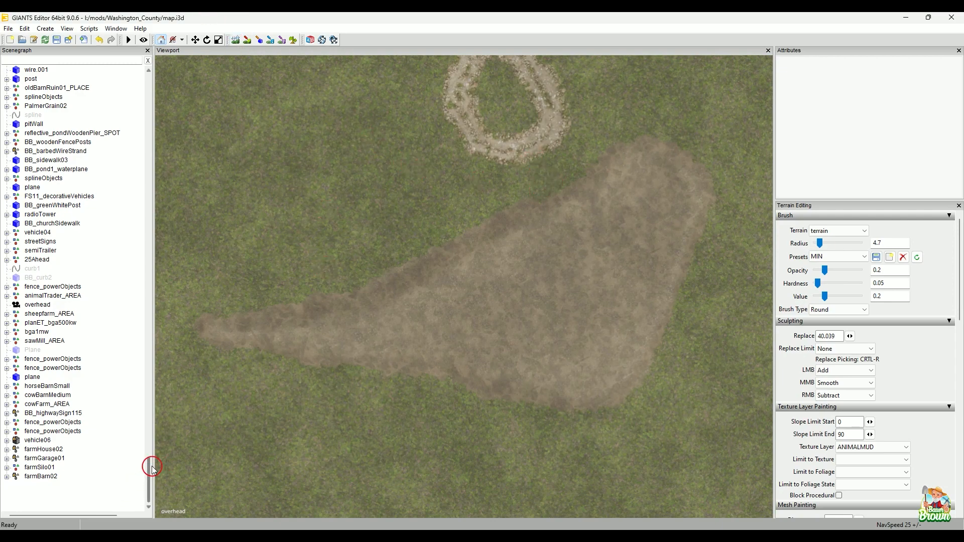
Step: Select the terrain object in the scenegraph
left_click(151, 482)
left_click_drag(150, 482, 150, 86)
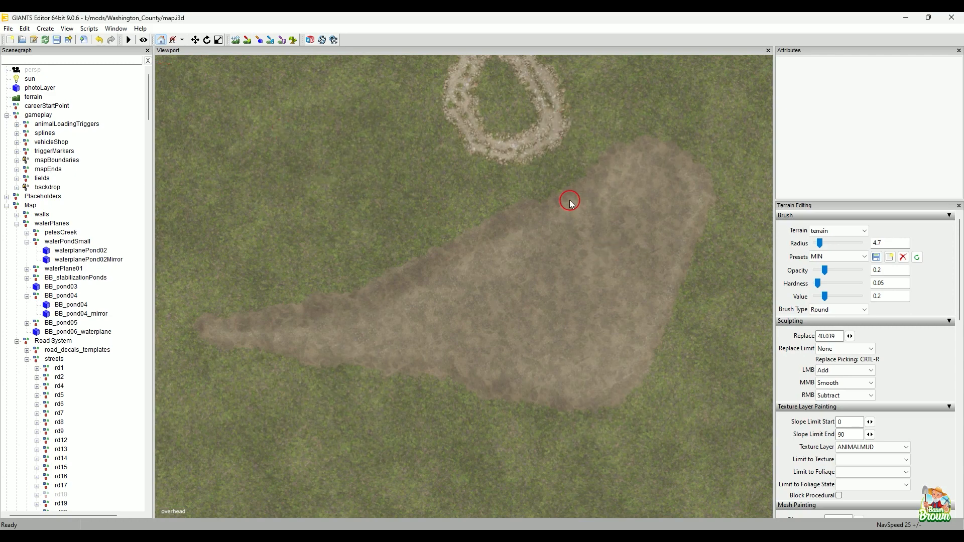
left_click(39, 102)
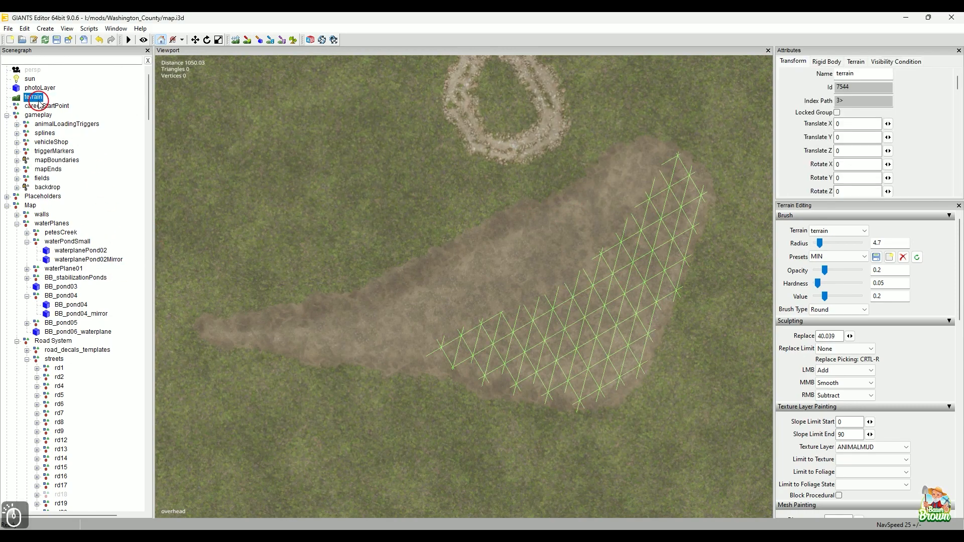
Step: Review the Frustum Culled and Only Terrain options for Wavefront OBJ export in the preferences, and close them
left_click(15, 28)
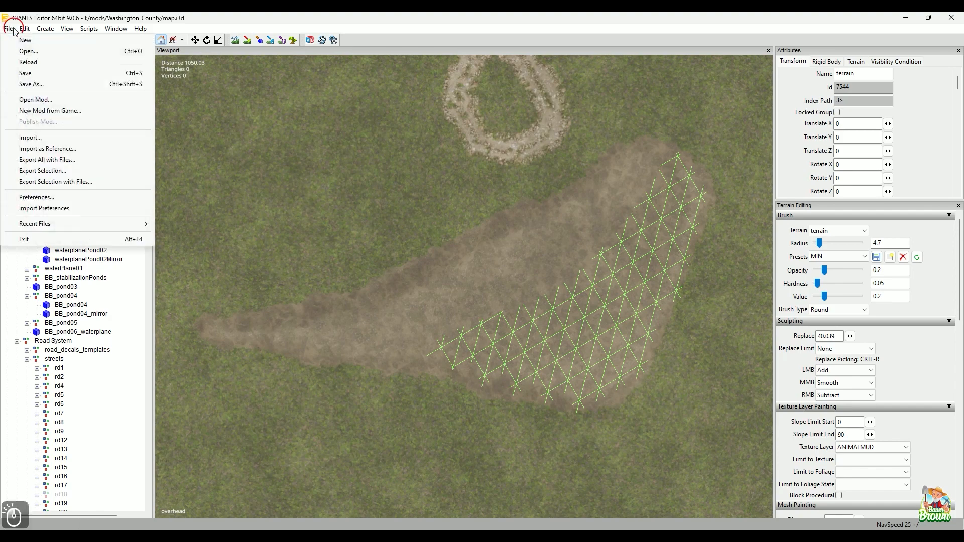
left_click(40, 199)
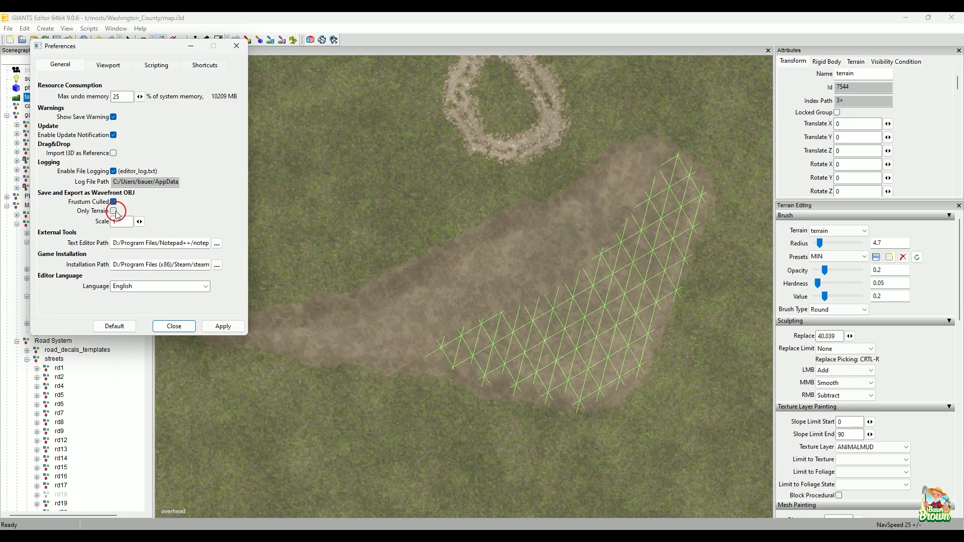
left_click(115, 212)
left_click(114, 215)
left_click(173, 327)
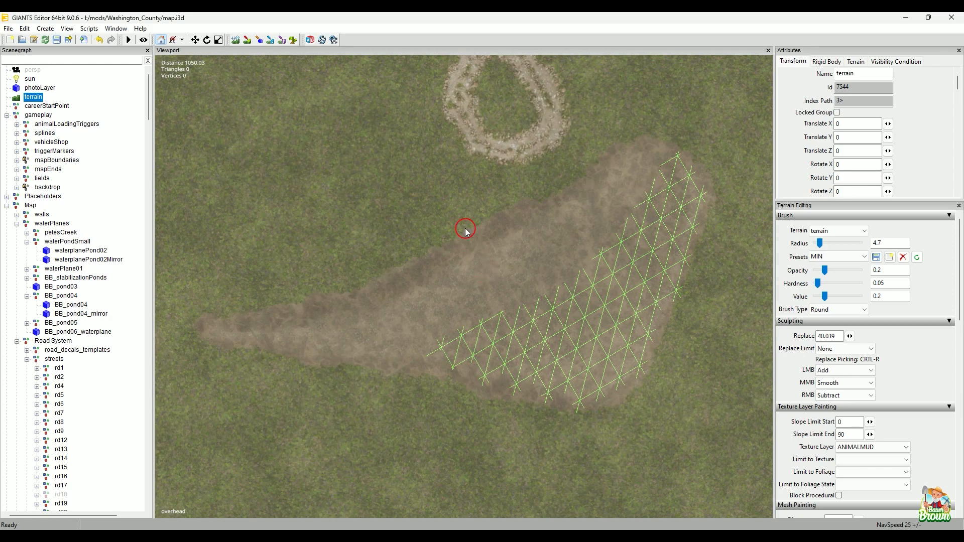
Step: Export the selected terrain as a Wavefront OBJ file named waterTEST in the Washington_County mod folder
left_click(8, 28)
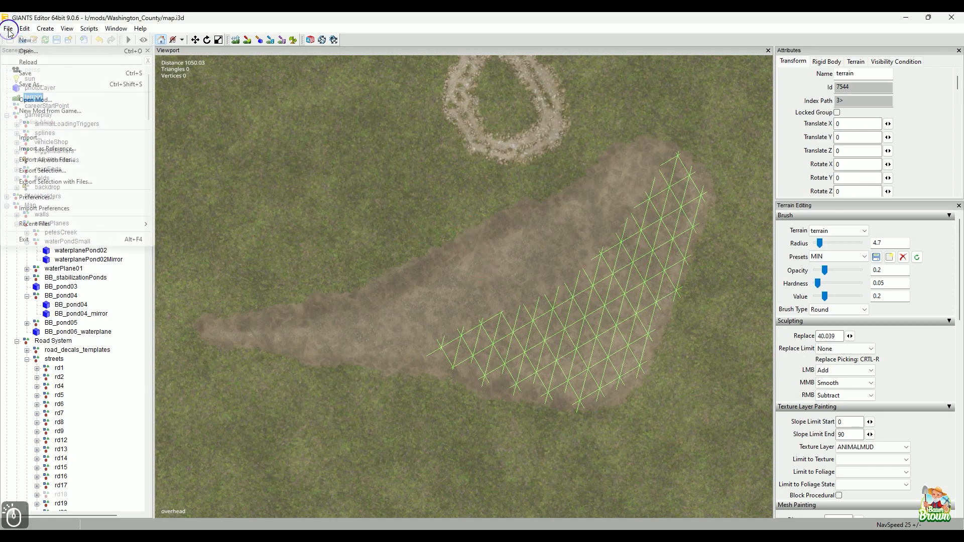
left_click(55, 171)
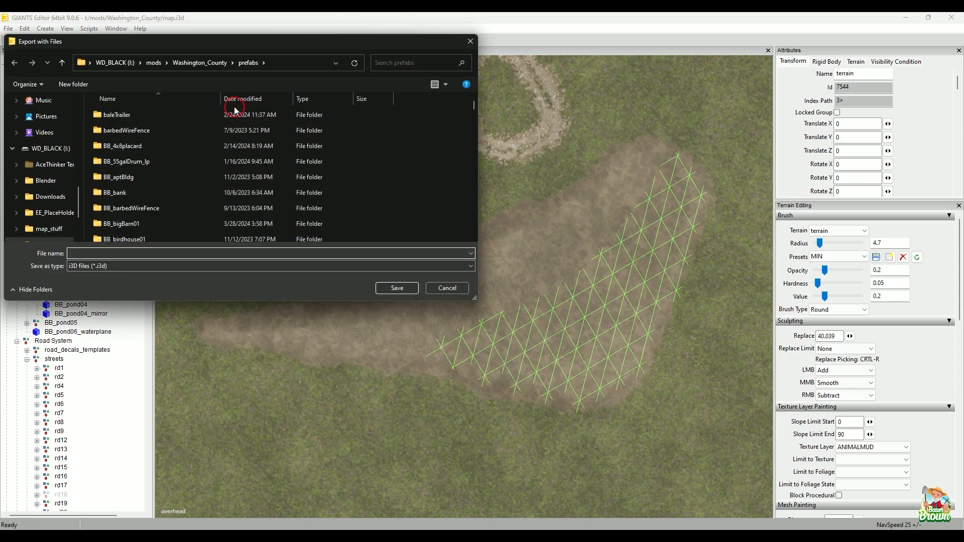
left_click(201, 63)
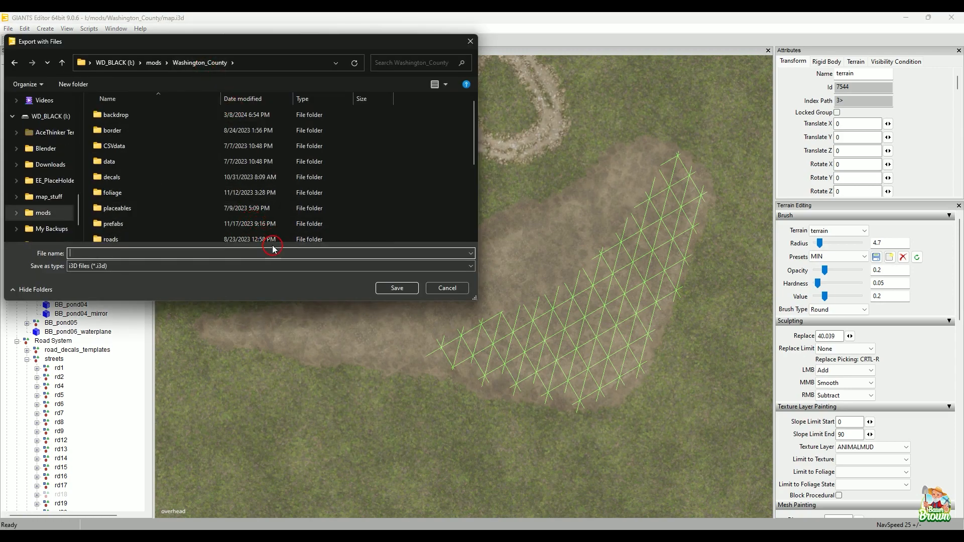
left_click(257, 208)
scroll(251, 198, "down", 3)
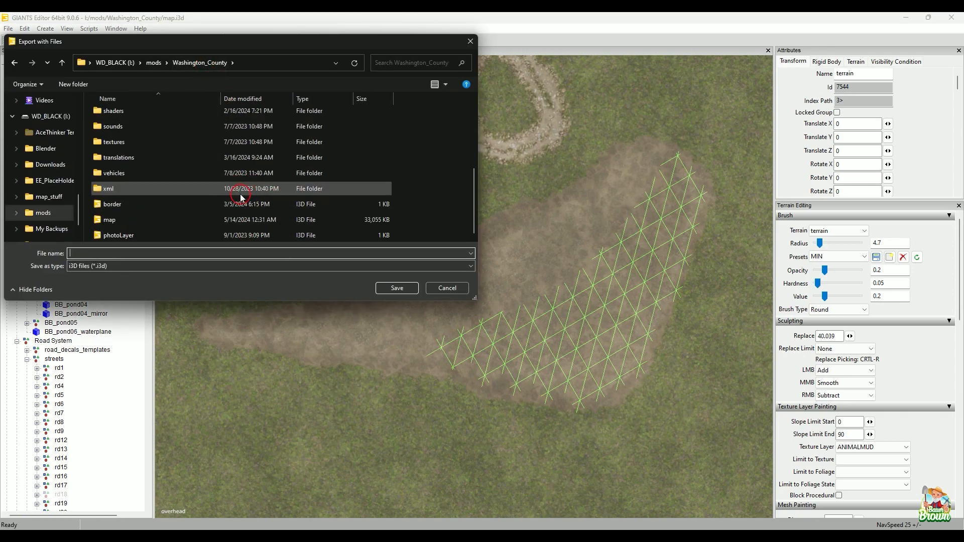
left_click(174, 267)
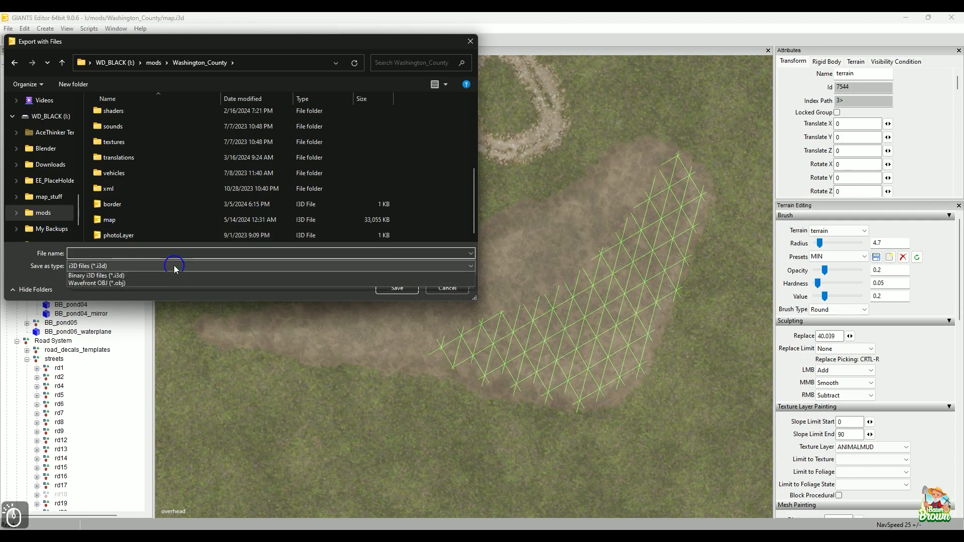
left_click(174, 291)
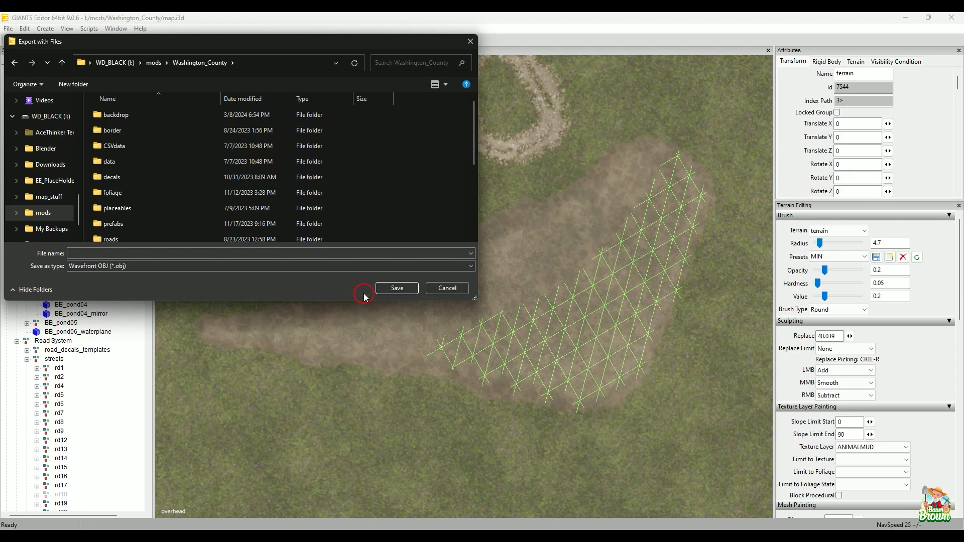
left_click(147, 256)
left_click(153, 254)
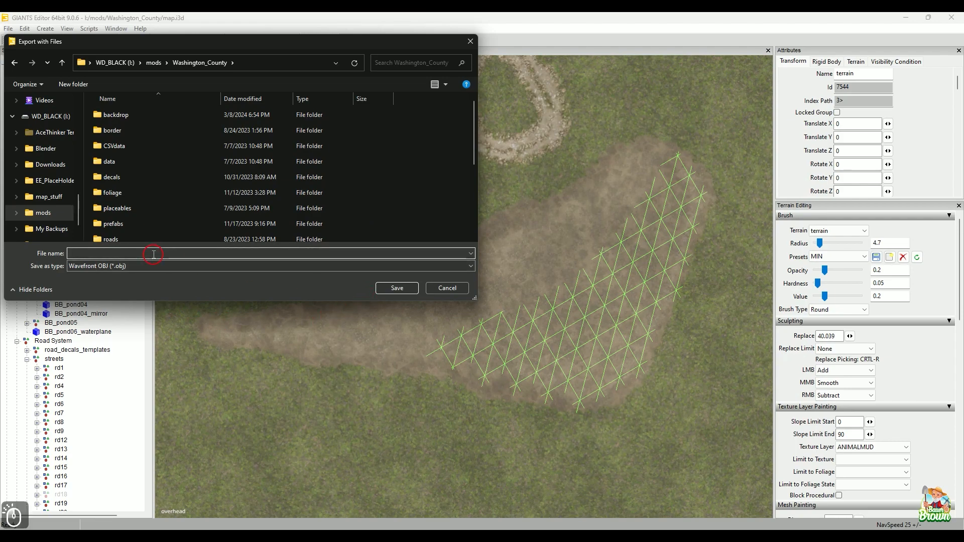
type("waterTEST")
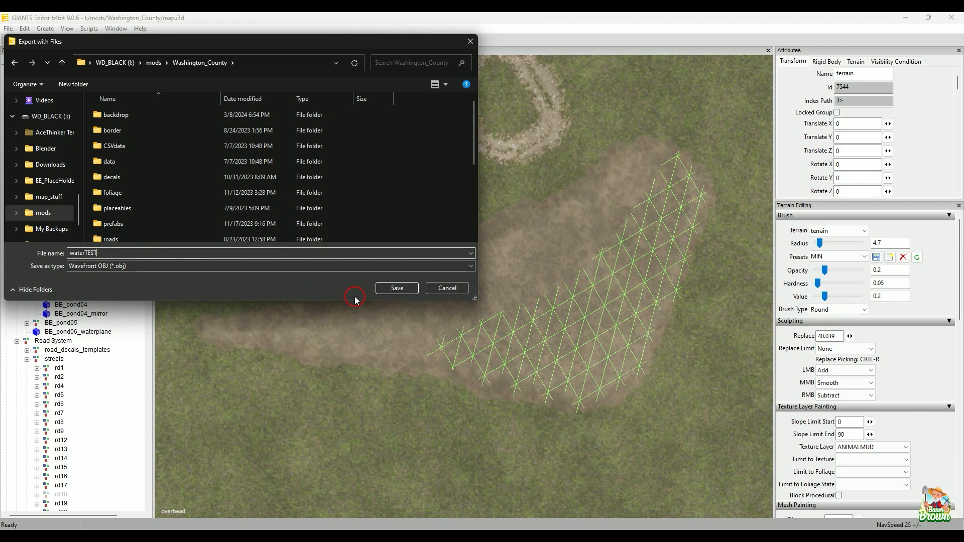
left_click(388, 295)
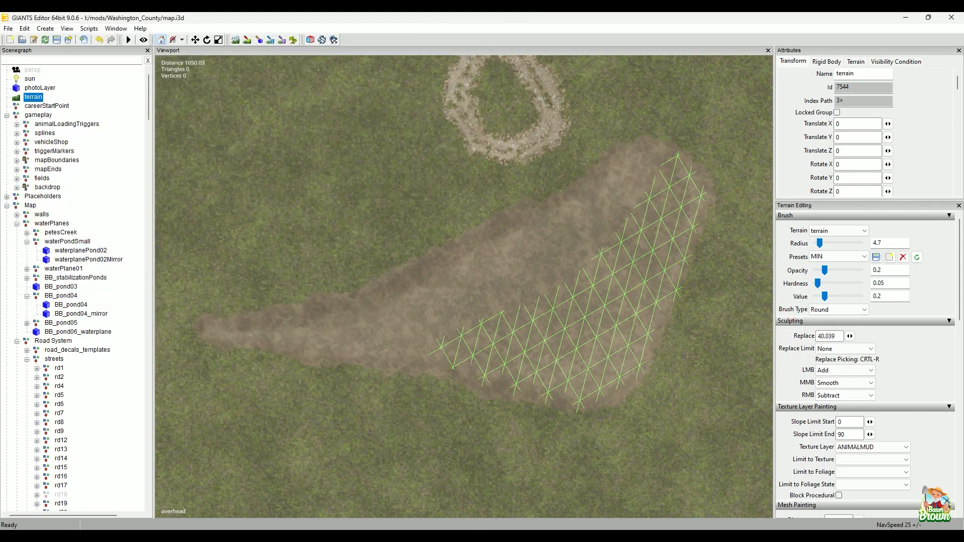
Step: Switch to Blender and delete the default cube
left_click(529, 480)
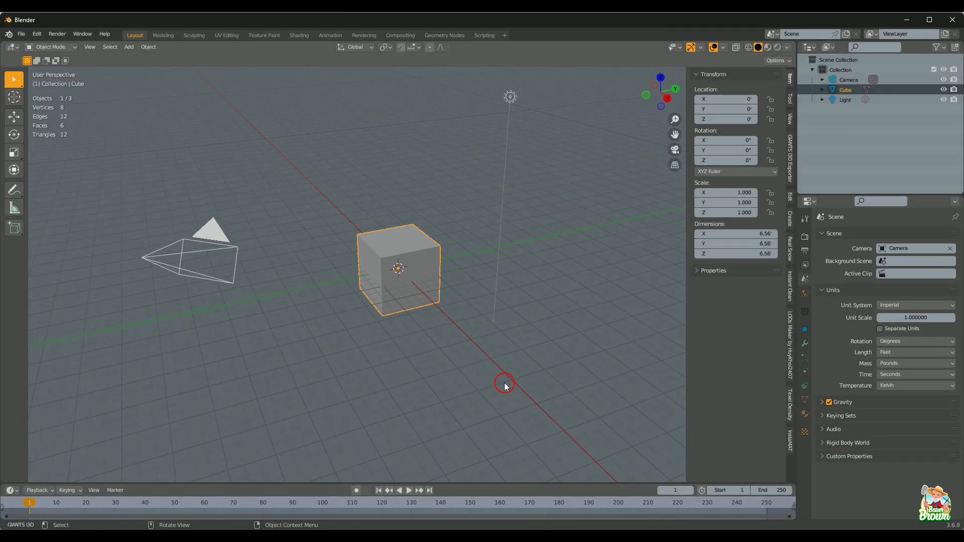
mouse_move(518, 320)
middle_mouse_down()
mouse_move(490, 327)
mouse_move(512, 305)
middle_mouse_up()
key("x")
left_click(459, 260)
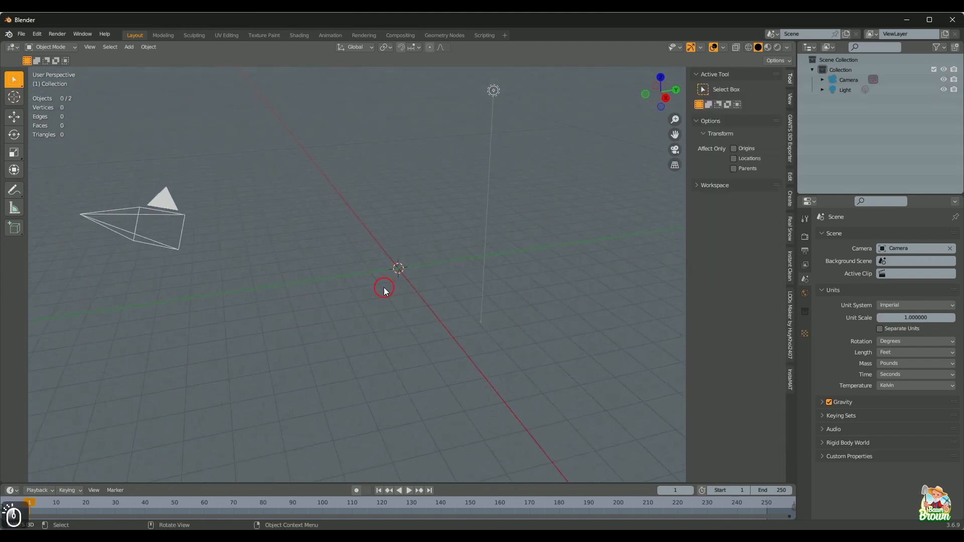
Step: Import waterTEST.obj from mods\Washington_County as Wavefront (.obj) (legacy), and frame the imported terrain mesh in the view
left_click(21, 35)
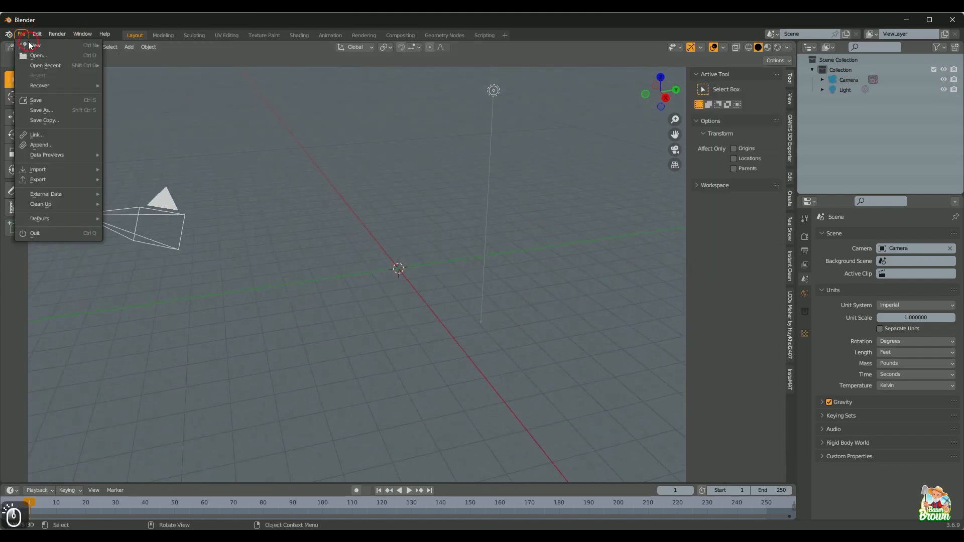
left_click(73, 174)
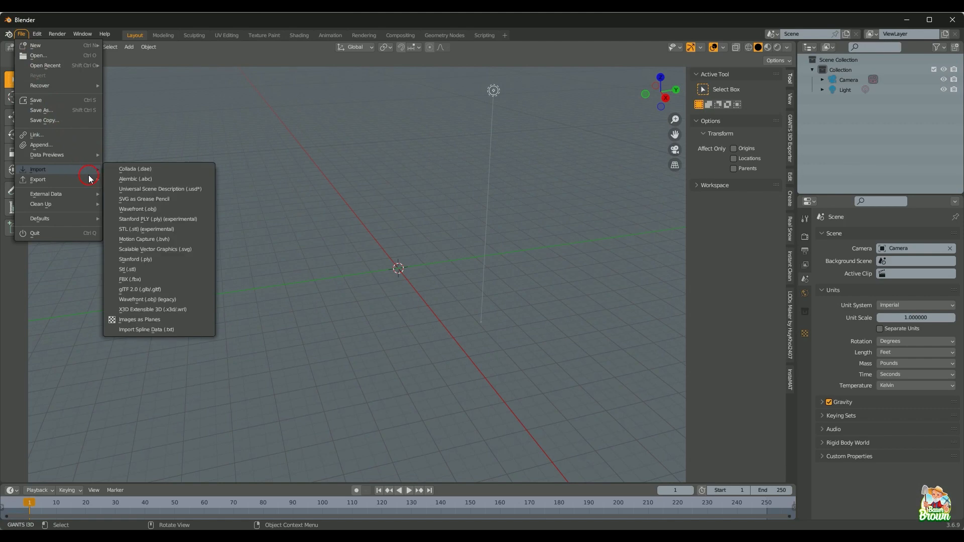
left_click(169, 301)
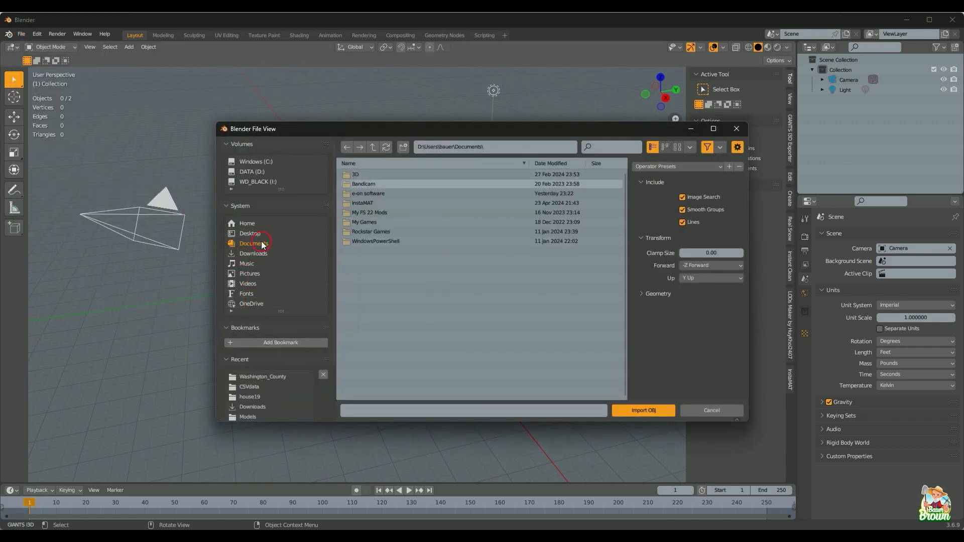
left_click(260, 183)
double_click(382, 232)
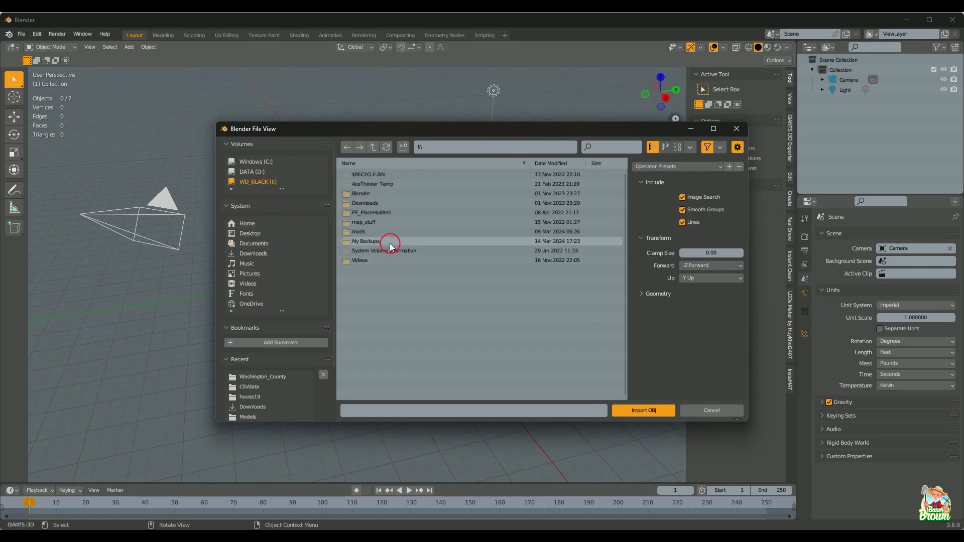
double_click(389, 222)
left_click(415, 348)
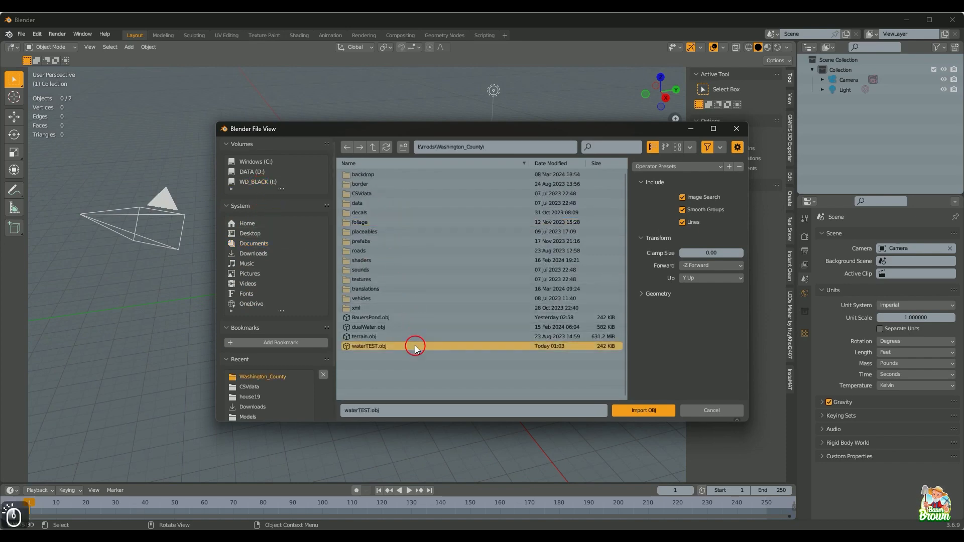
left_click(646, 412)
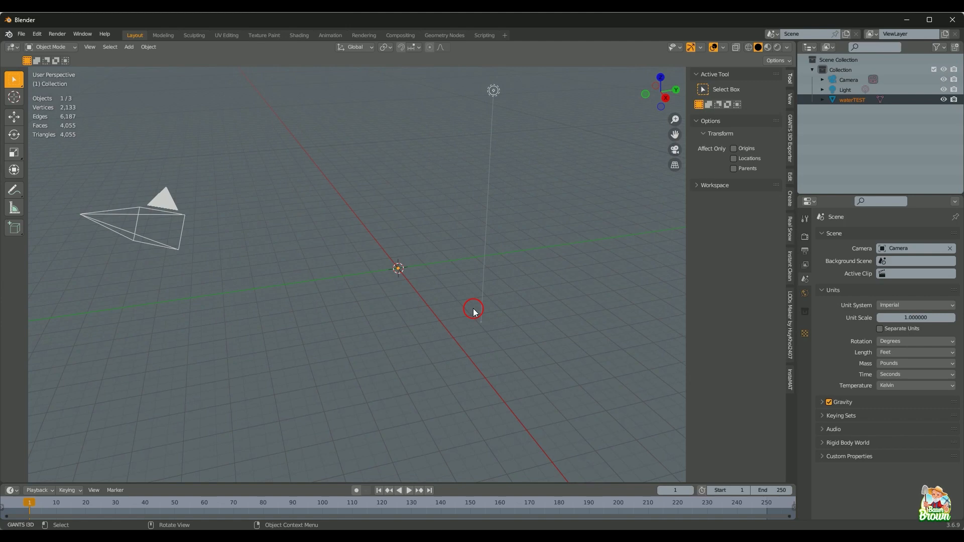
key("KP_Decimal")
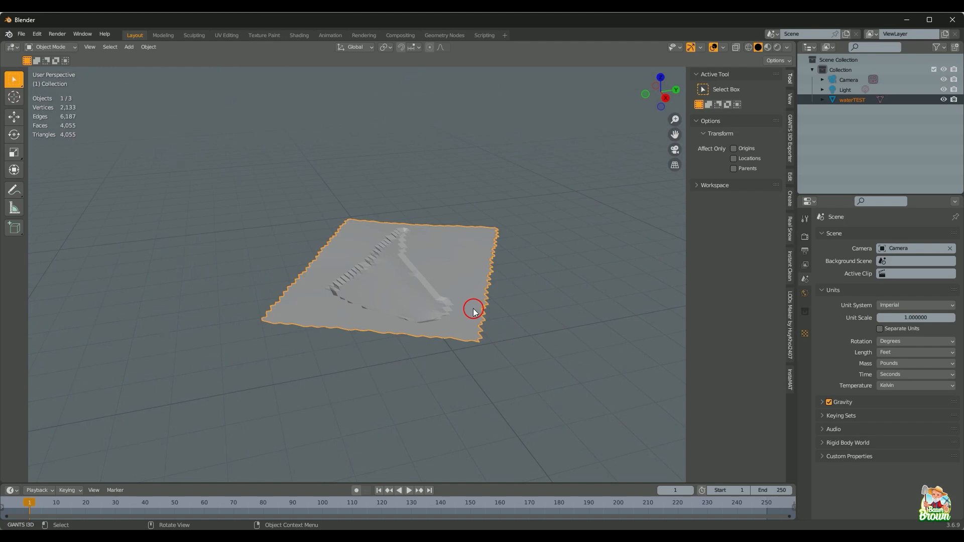
Step: Examine the basin outline in the imported terrain mesh from directly above
key("KP_7")
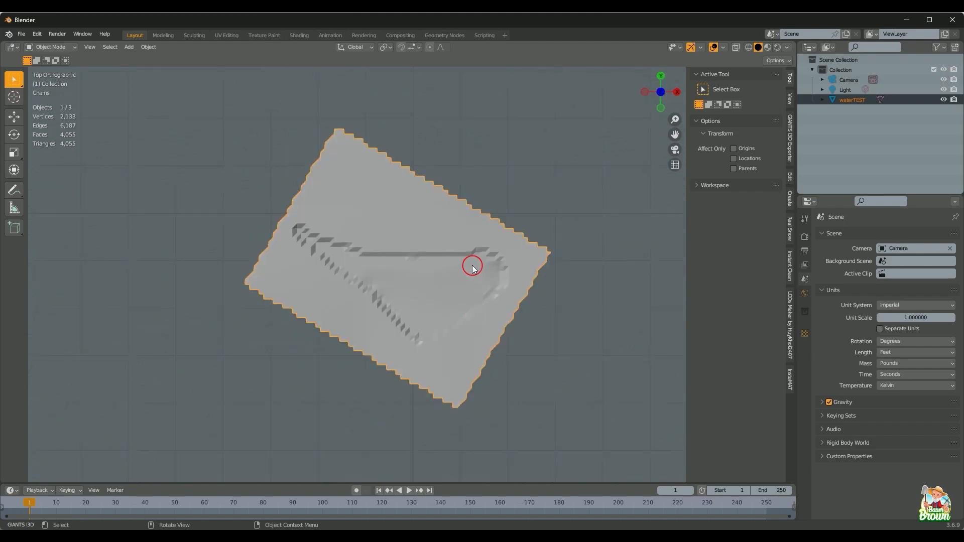
scroll(471, 268, "up", 3)
scroll(472, 269, "down", 1)
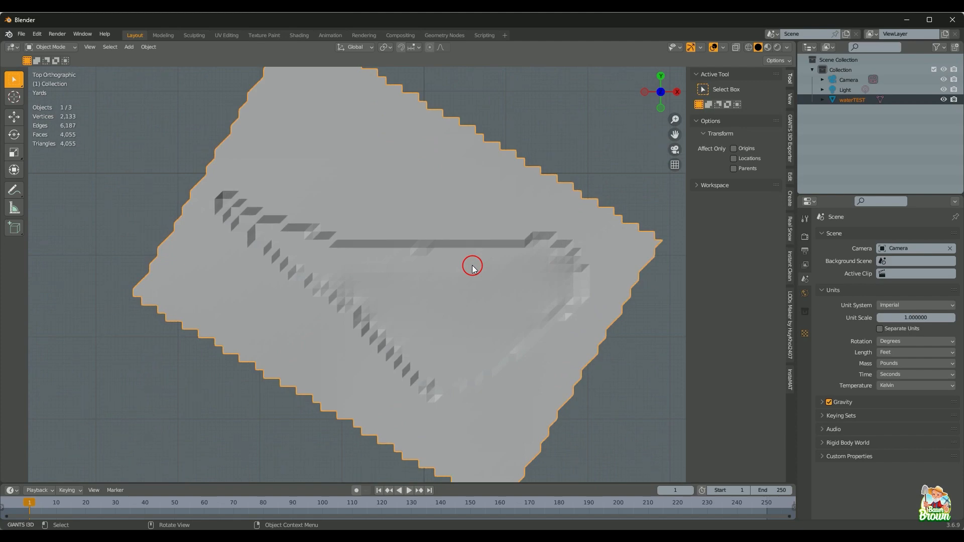
scroll(472, 269, "down", 1)
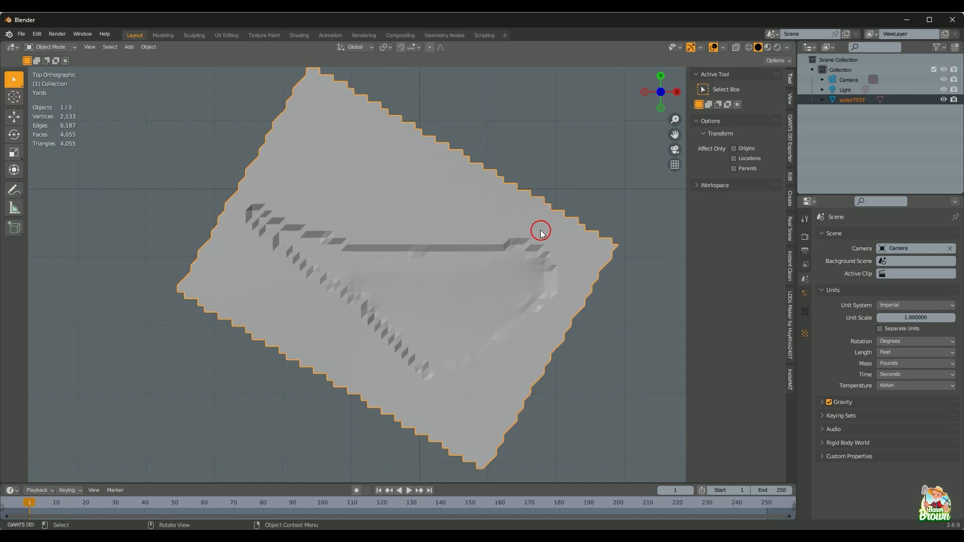
middle_click_drag(469, 297, 444, 229, "shift")
scroll(355, 280, "up", 2)
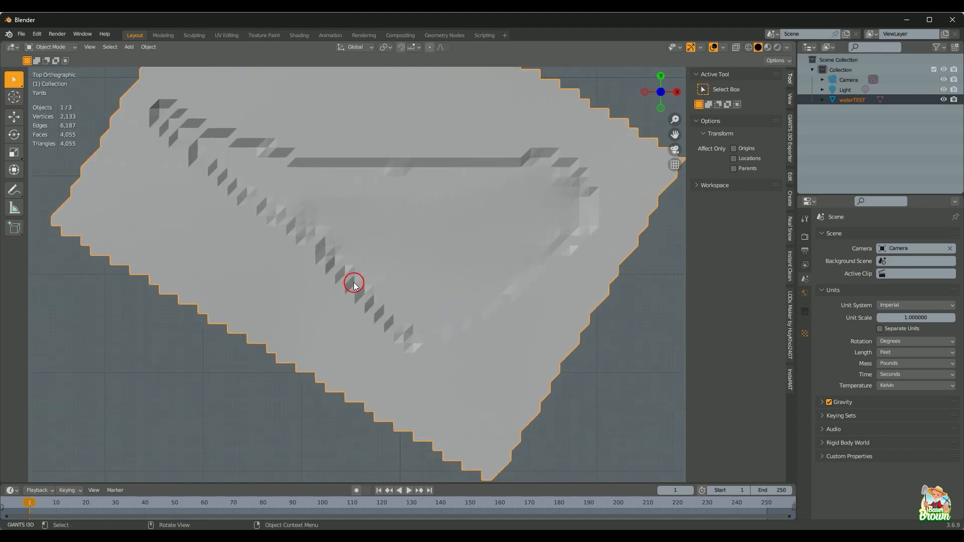
scroll(370, 304, "up", 2)
scroll(387, 283, "down", 1)
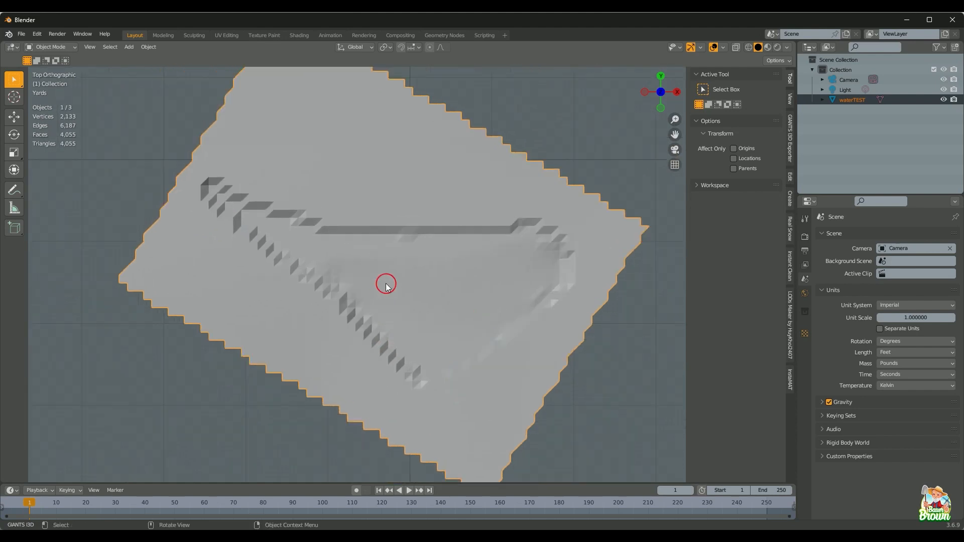
middle_click_drag(389, 283, 326, 305, "shift")
scroll(415, 297, "up", 2)
scroll(415, 297, "down", 1)
scroll(325, 305, "down", 1)
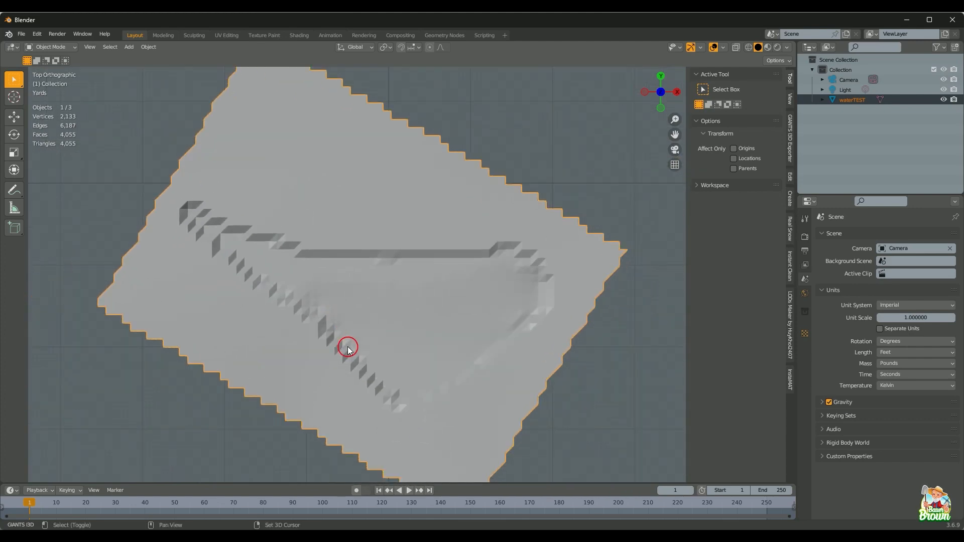
middle_click_drag(347, 344, 384, 293, "shift")
scroll(383, 327, "up", 1)
mouse_move(383, 329)
middle_mouse_down("shift")
mouse_move(389, 333)
mouse_move(367, 340)
middle_mouse_up("shift")
scroll(386, 332, "down", 1)
scroll(367, 341, "up", 1)
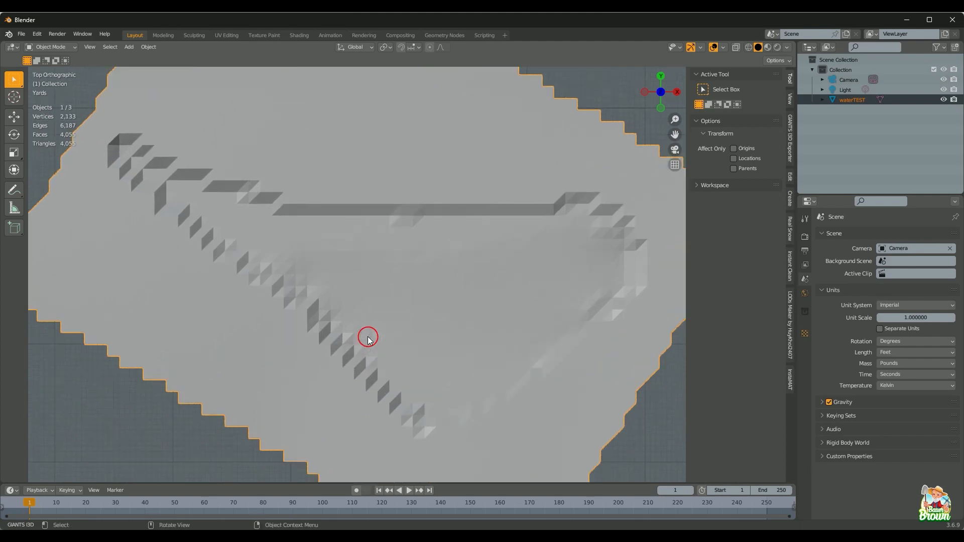
scroll(367, 338, "down", 1)
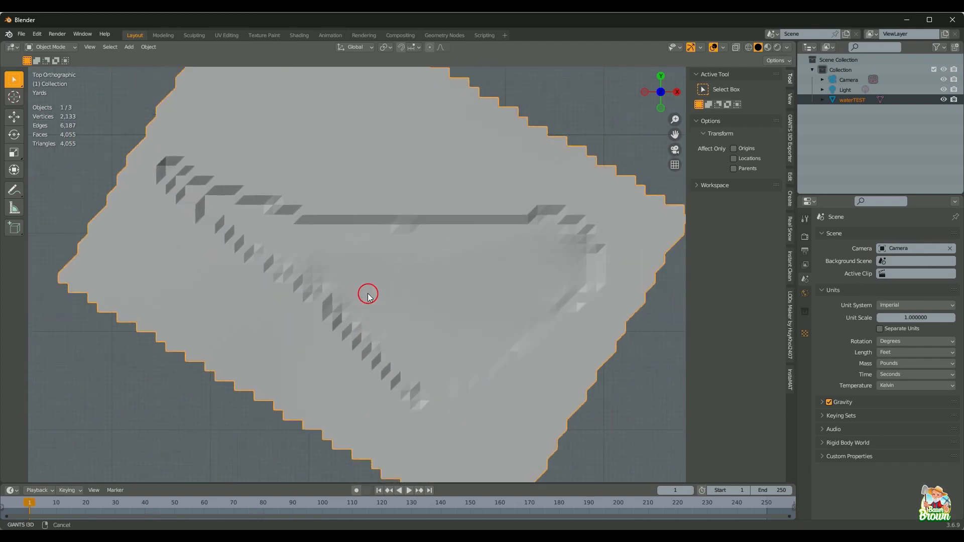
middle_click_drag(366, 293, 316, 281, "shift")
scroll(401, 318, "up", 1)
scroll(365, 277, "down", 1)
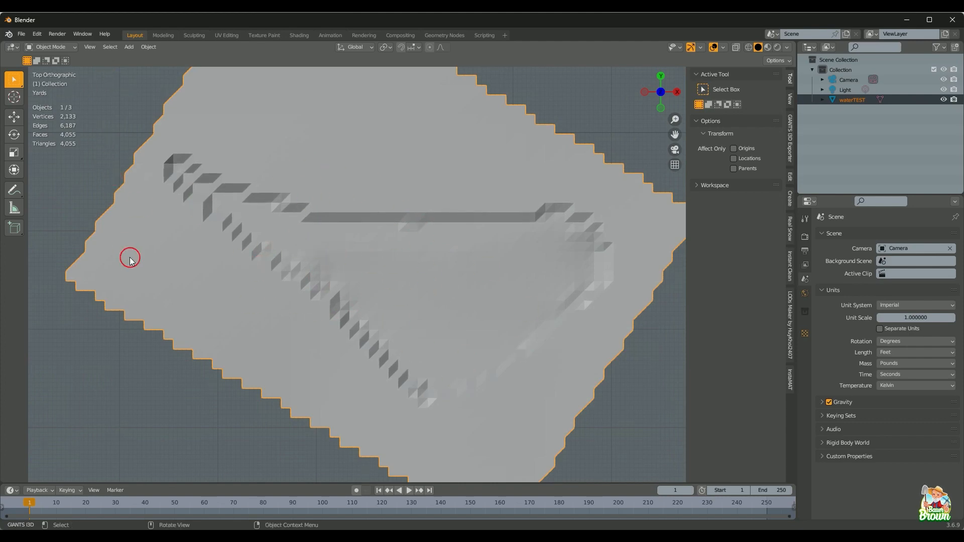
key("shift+a")
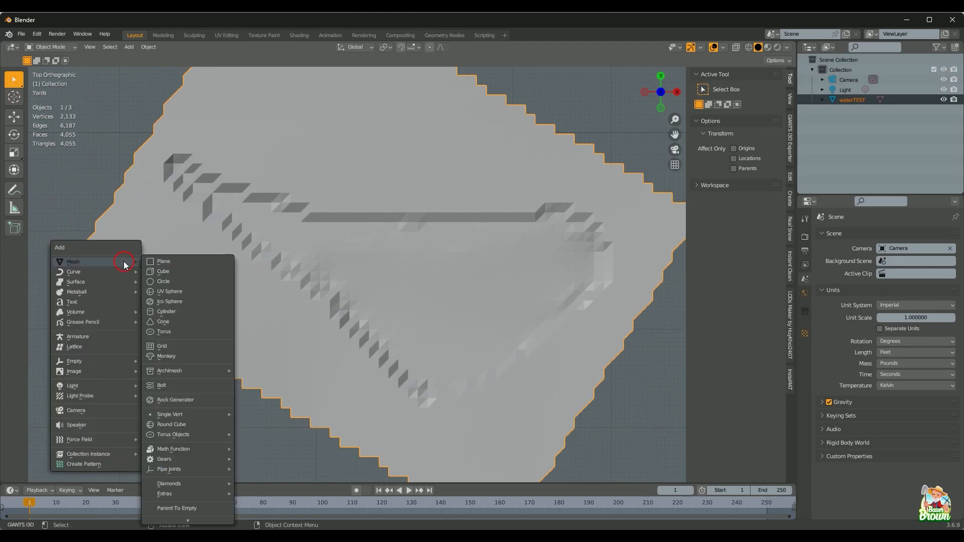
left_click(160, 262)
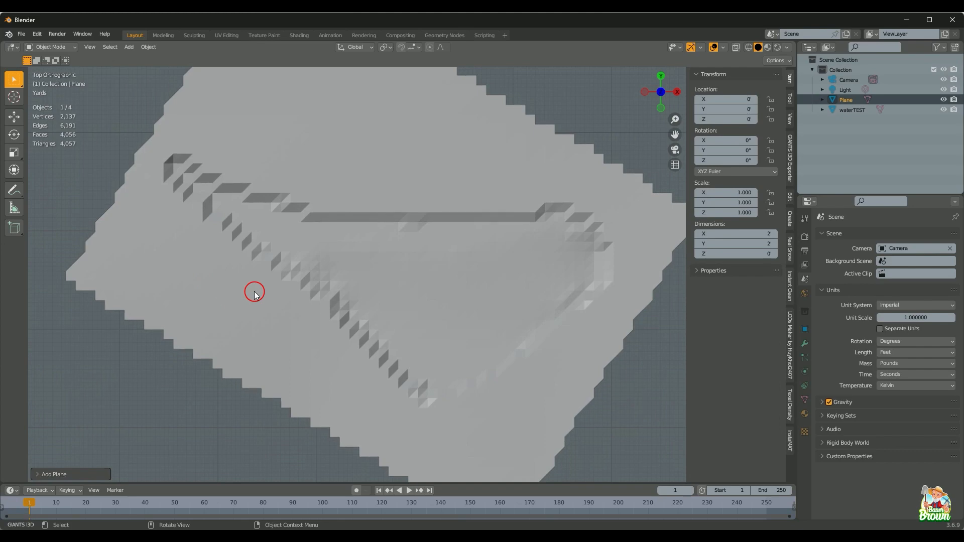
scroll(254, 293, "down", 5)
scroll(255, 294, "up", 3)
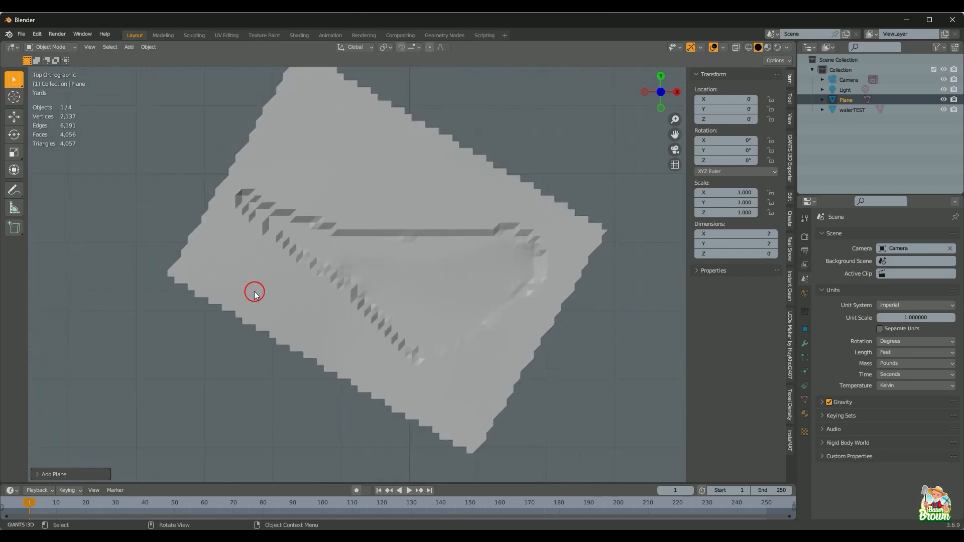
left_click(847, 100)
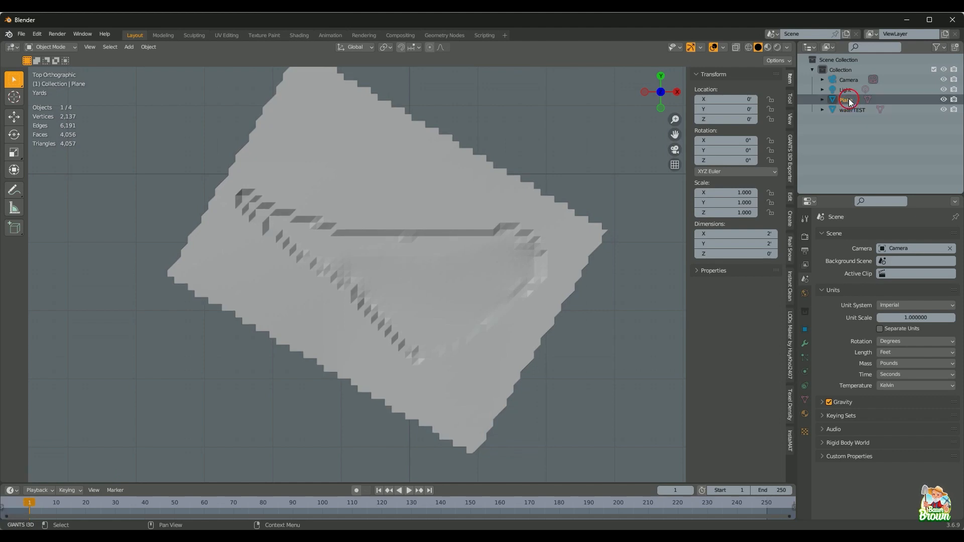
key("x")
scroll(391, 243, "up", 1)
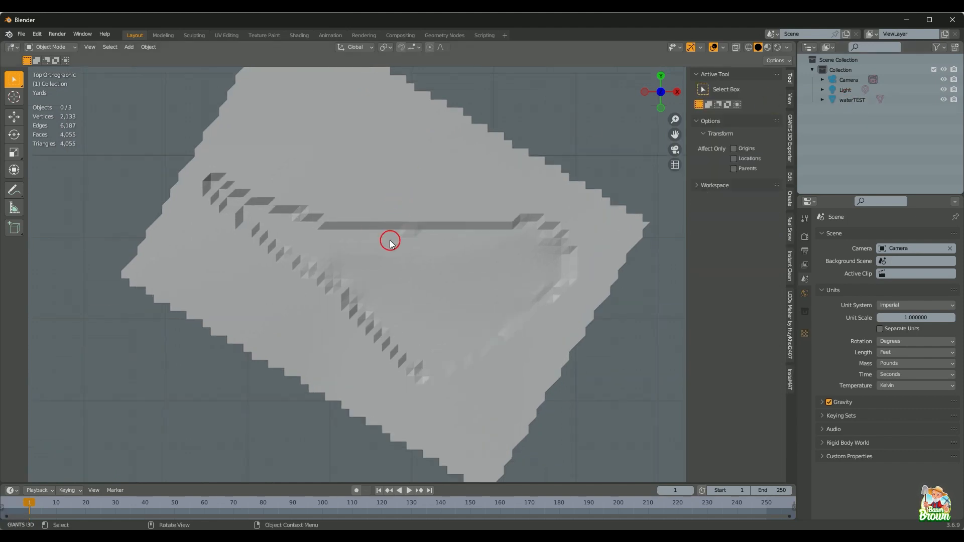
Step: Place the 3D cursor on the terrain surface just outside the basin's southwest bank, and add a mesh plane there
scroll(391, 243, "up", 1)
left_click(441, 179)
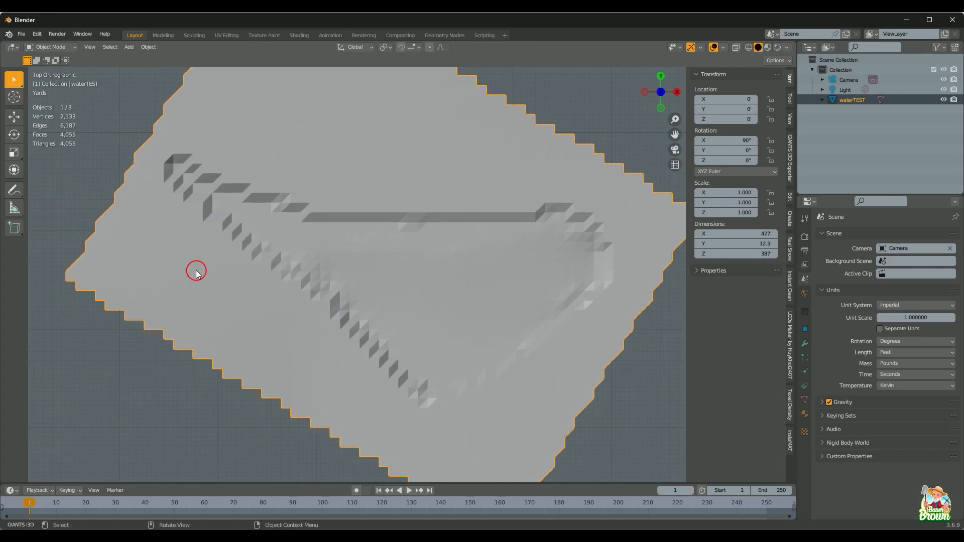
right_click(244, 272, "shift")
key("shift+a")
mouse_move(308, 302)
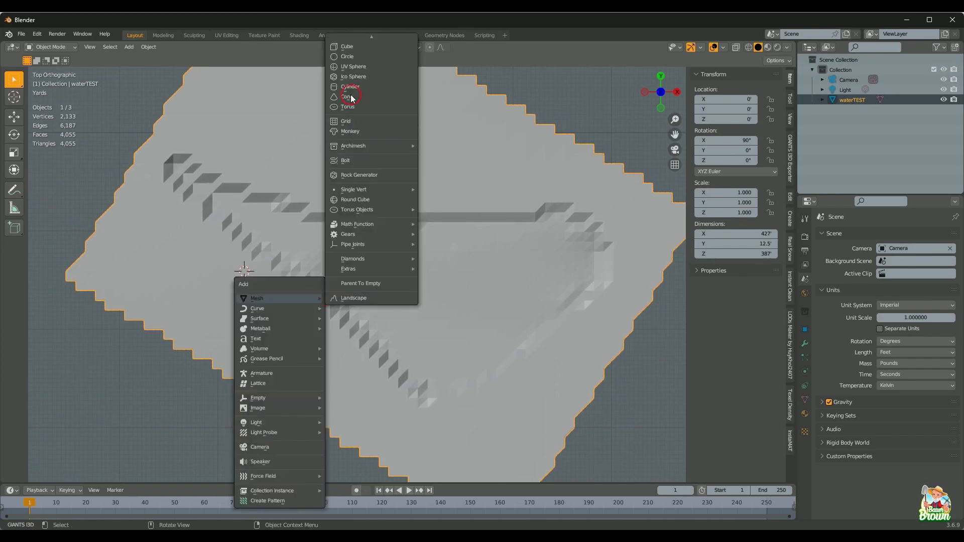
scroll(368, 40, "up", 1)
left_click(368, 43)
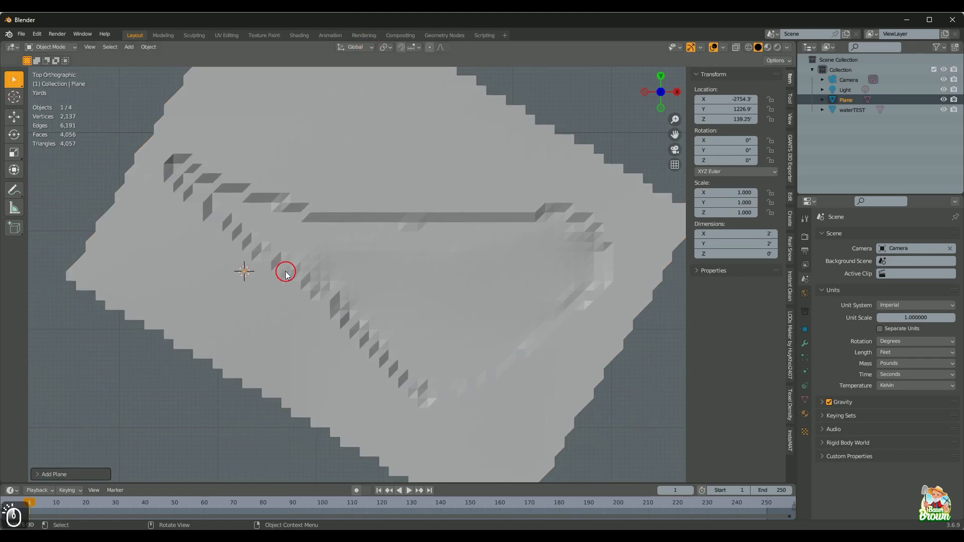
Step: Merge all four vertices of the new plane into a single vertex at its centre in Edit Mode
scroll(269, 325, "up", 3)
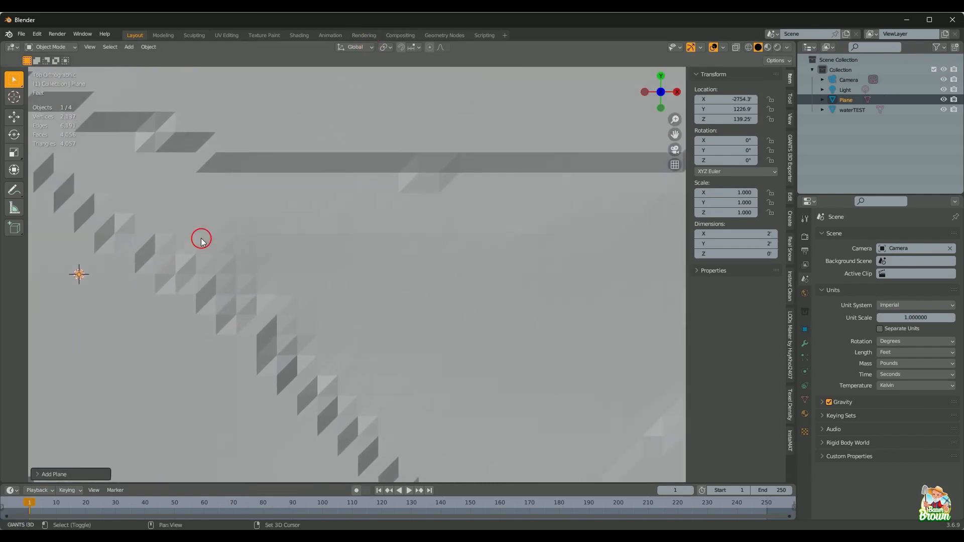
middle_click_drag(201, 239, 447, 269, "shift")
scroll(279, 345, "up", 3)
middle_click_drag(280, 339, 432, 273, "shift")
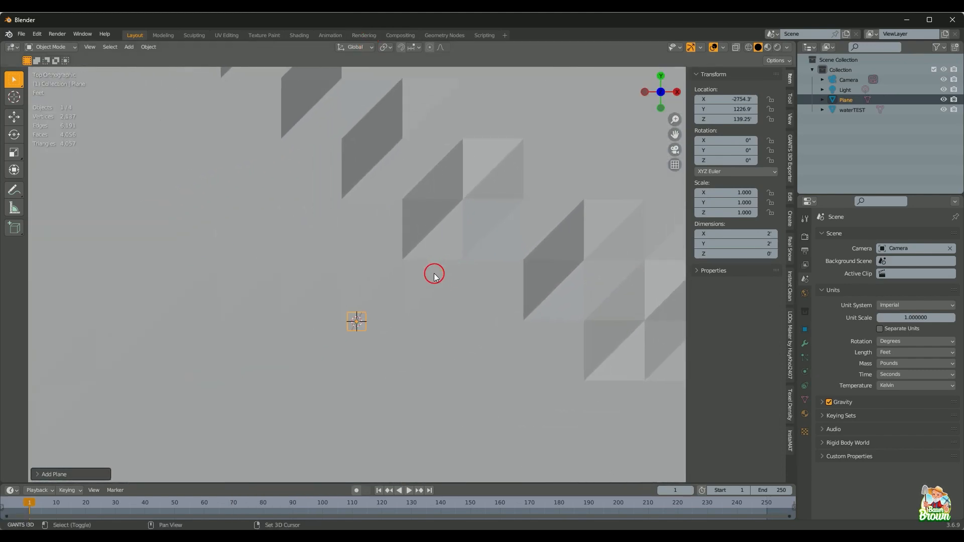
scroll(372, 338, "up", 2)
middle_click_drag(372, 338, 389, 246, "shift")
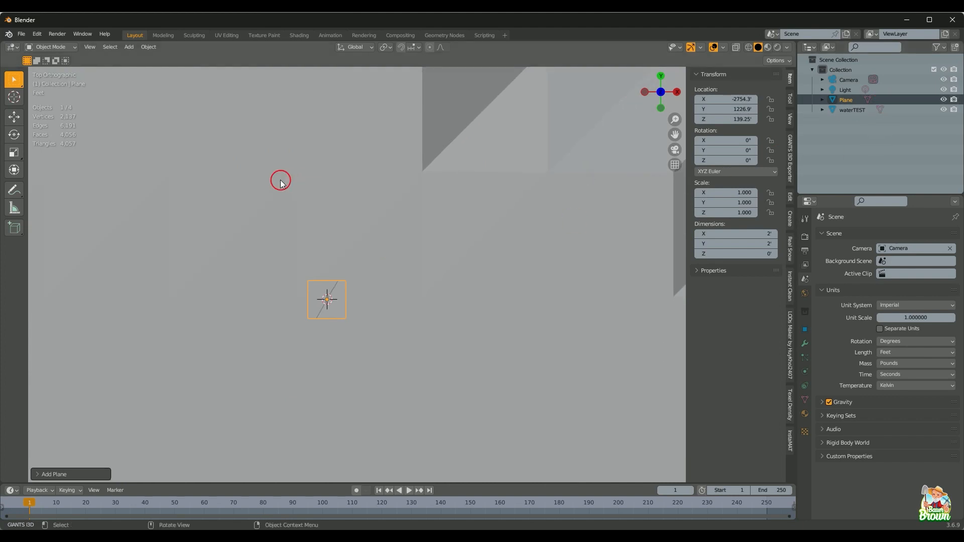
key("Tab")
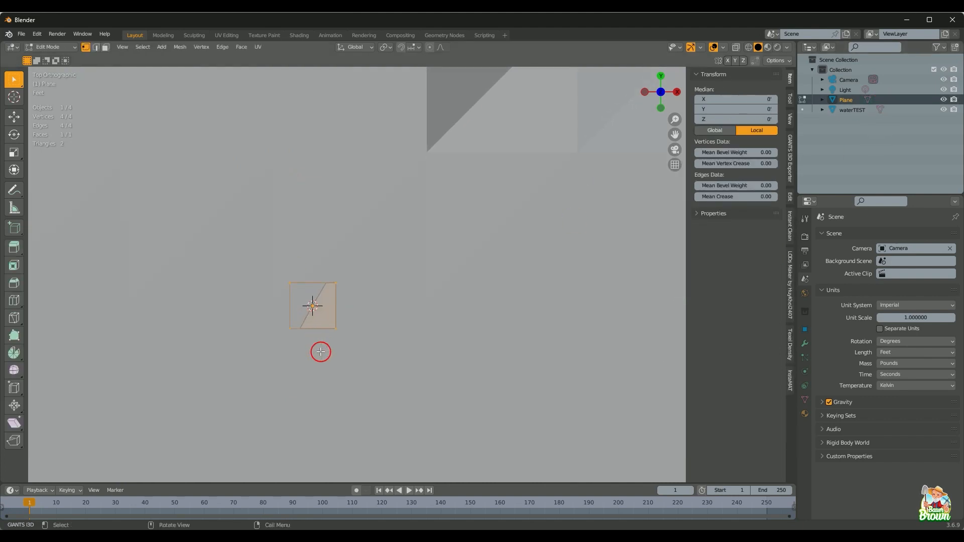
scroll(321, 351, "up", 2)
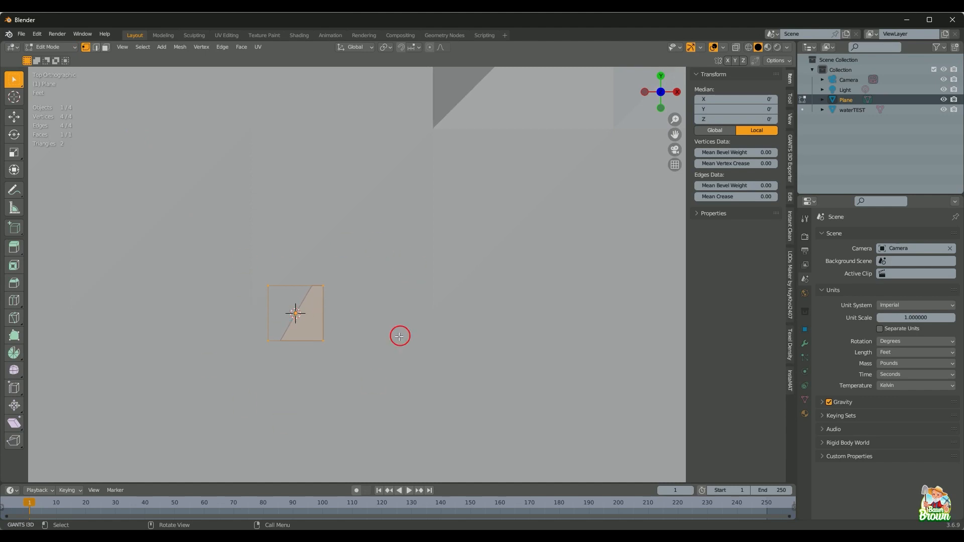
left_click(270, 283)
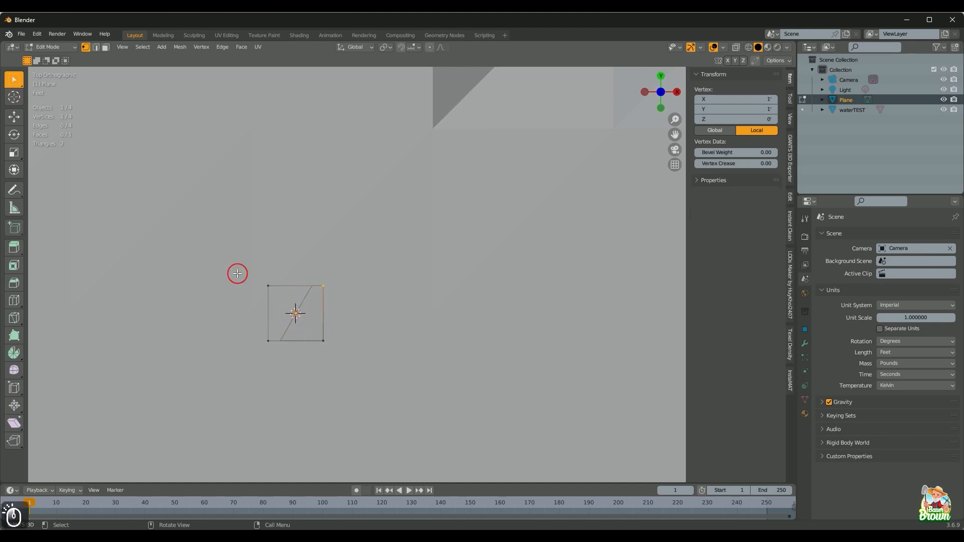
left_click_drag(221, 259, 354, 356)
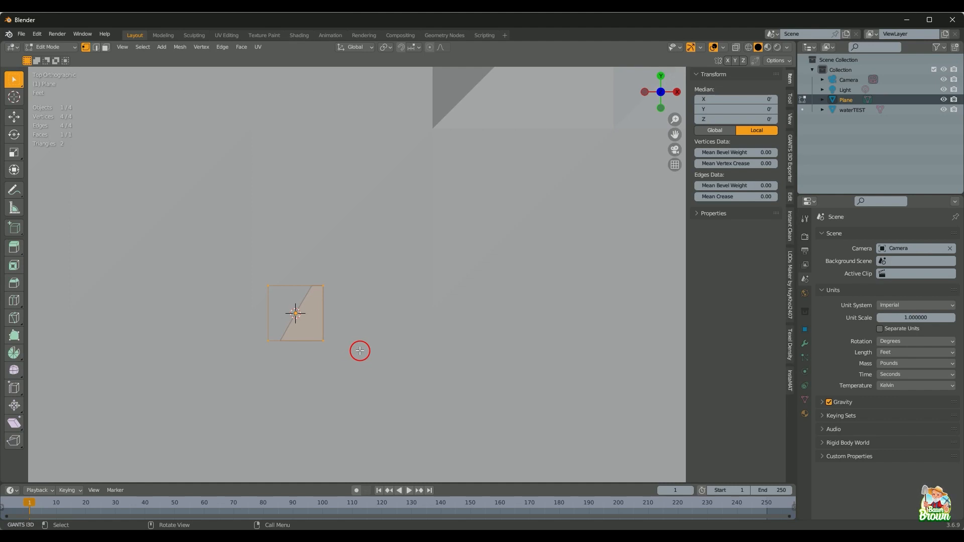
key("m")
left_click(360, 352)
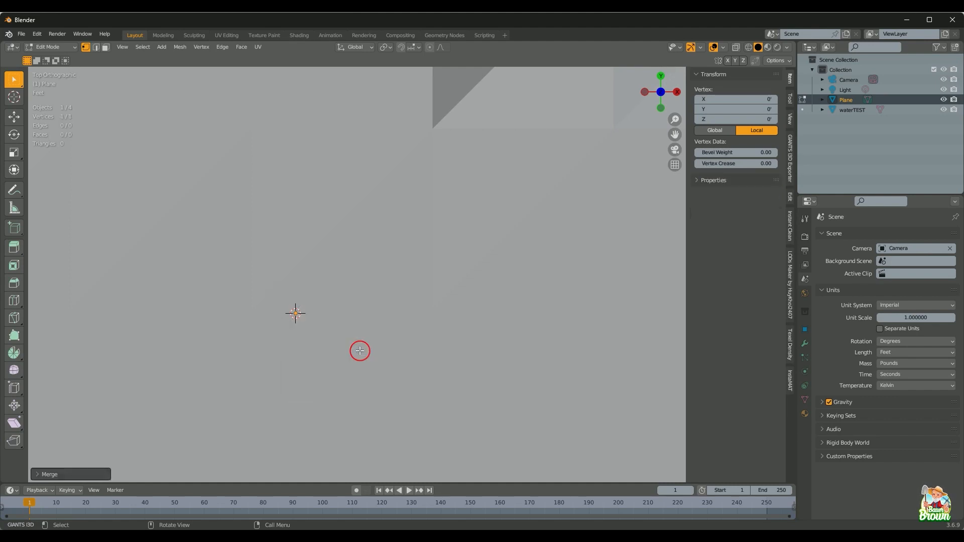
Step: Move the single vertex up along the outside of the basin's southwest bank to about X -12.1', Y 17.5'
scroll(359, 351, "up", 4)
scroll(356, 350, "down", 3)
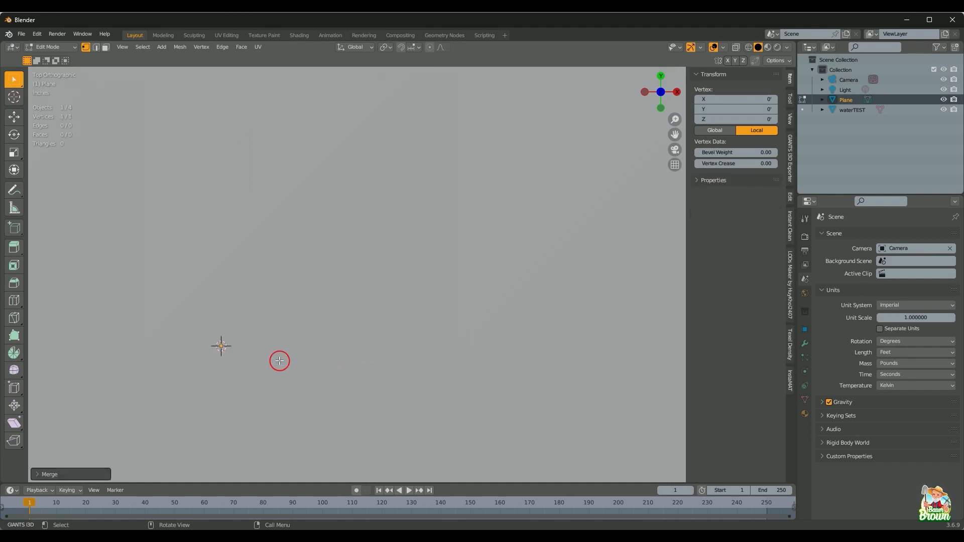
scroll(387, 321, "down", 3)
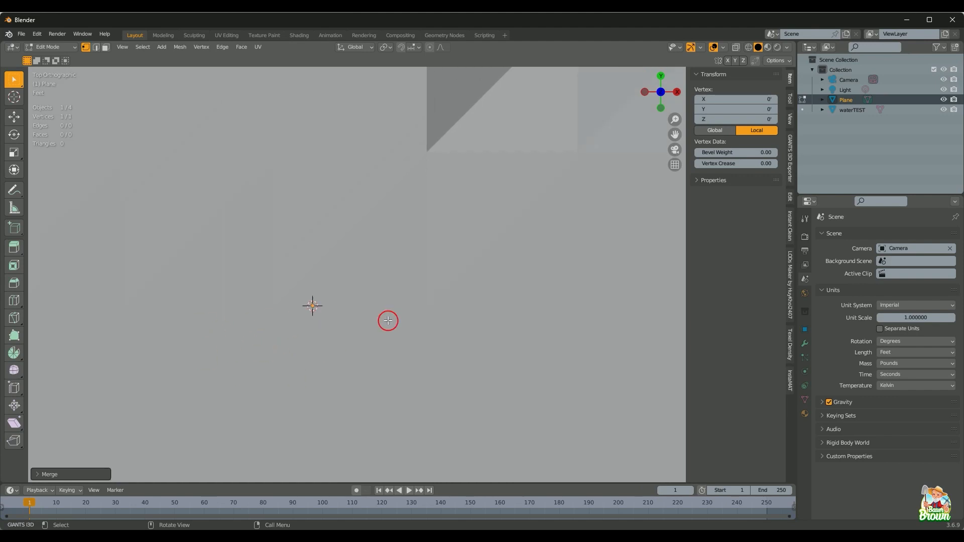
scroll(404, 289, "down", 5)
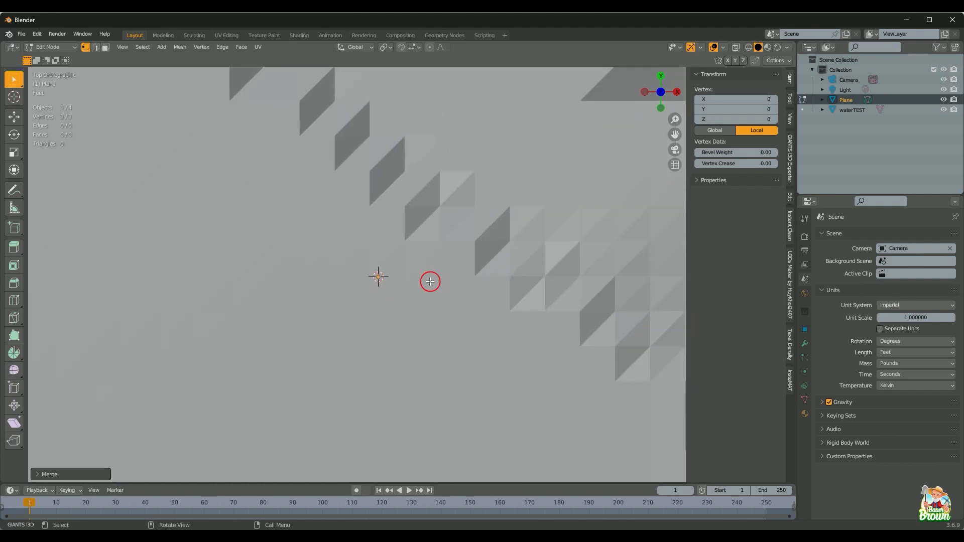
middle_click_drag(424, 289, 346, 394, "shift")
middle_click_drag(324, 355, 235, 260, "shift")
scroll(237, 260, "down", 1)
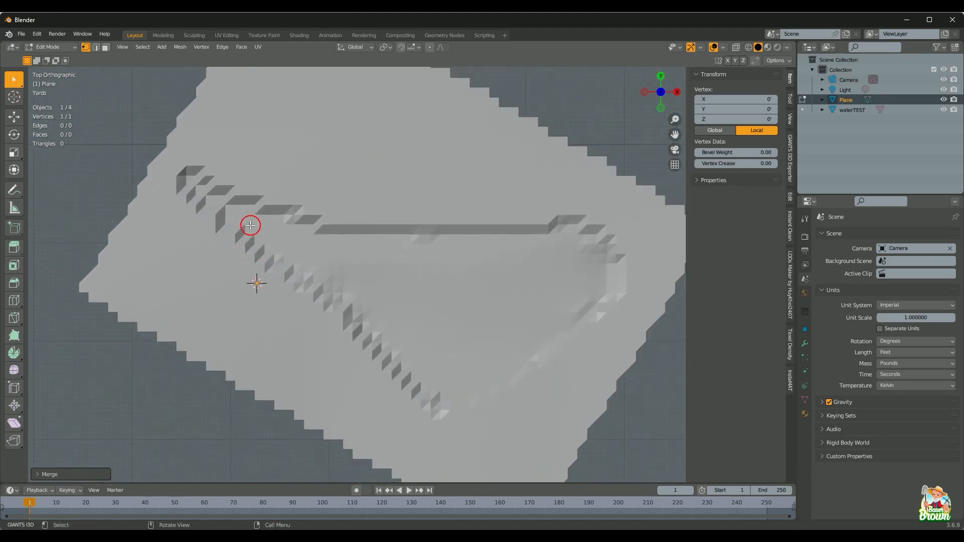
right_click(256, 283, "shift")
key("g")
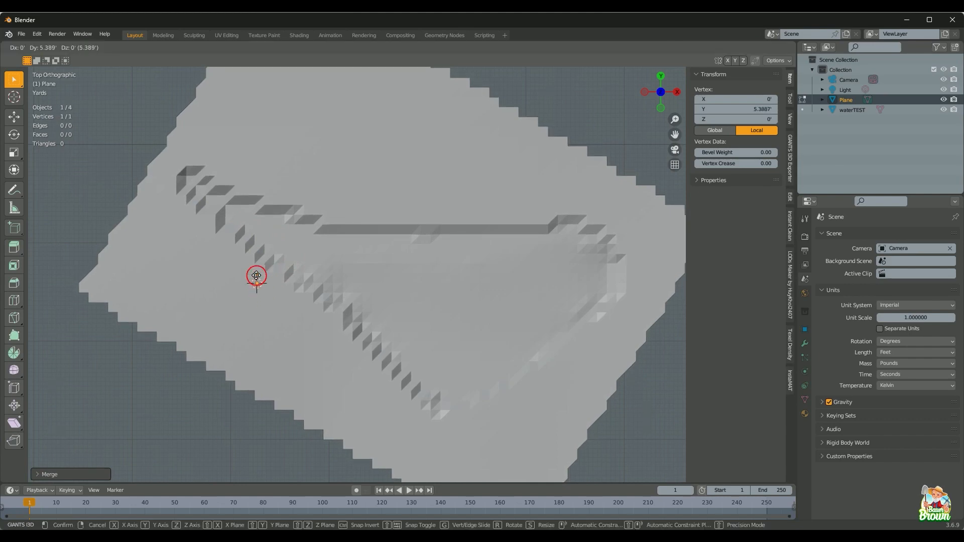
left_click(238, 258)
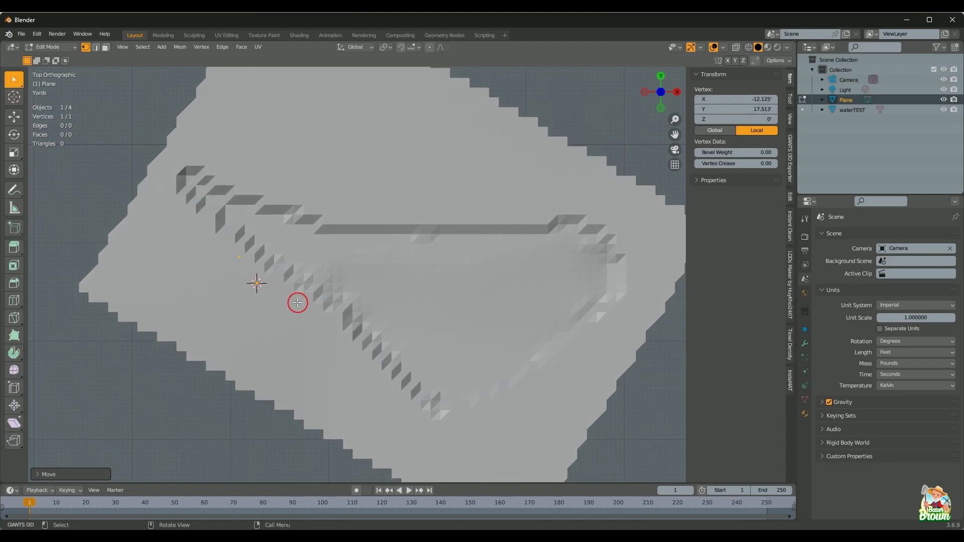
Step: Extrude the vertex along the outside of the bank to about X -58.5', Y 54.5', near the basin's northwest tip
middle_click_drag(298, 302, 286, 326, "shift")
scroll(400, 356, "up", 3)
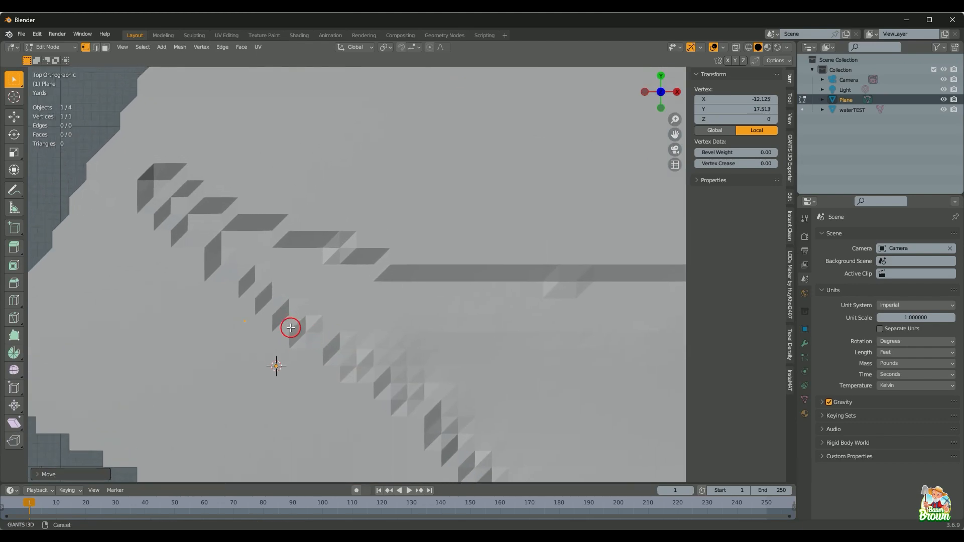
left_click(245, 322)
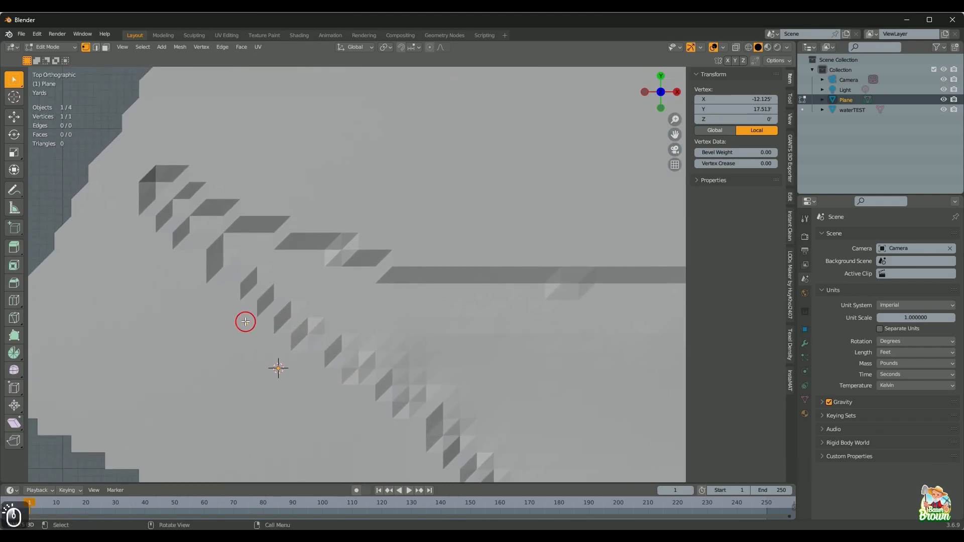
key("e")
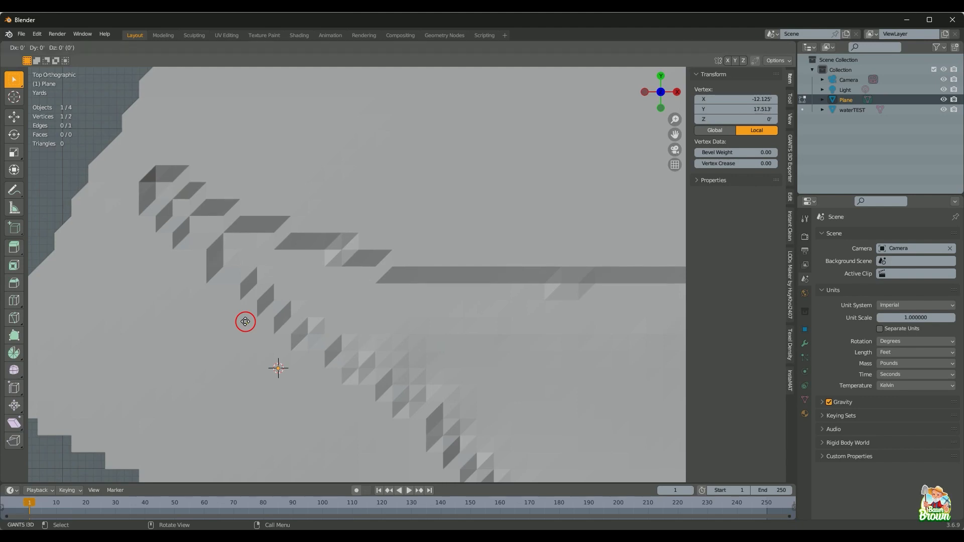
left_click(126, 227)
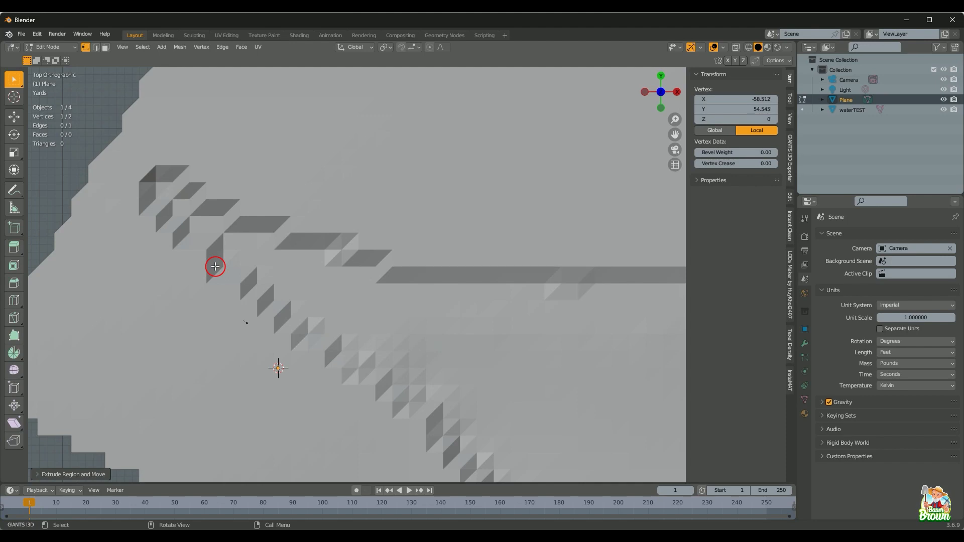
Step: Examine the outline's first edge against the terrain by alternating between wireframe and solid shading
key("shift+z")
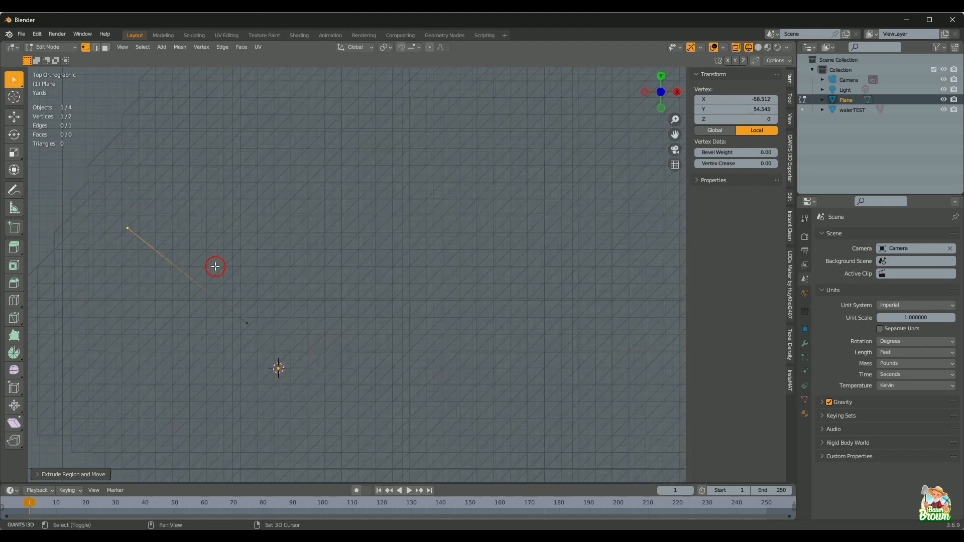
key("shift+z")
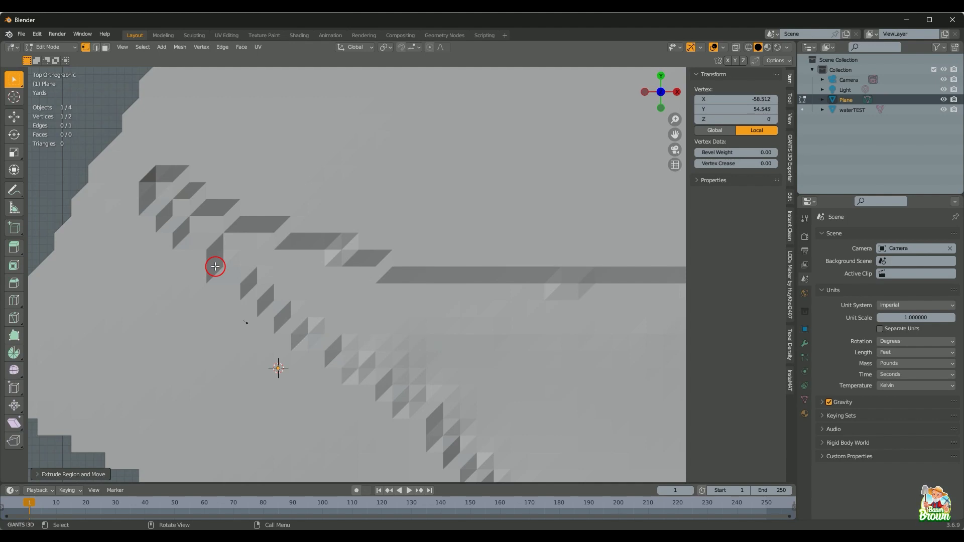
key("shift+z")
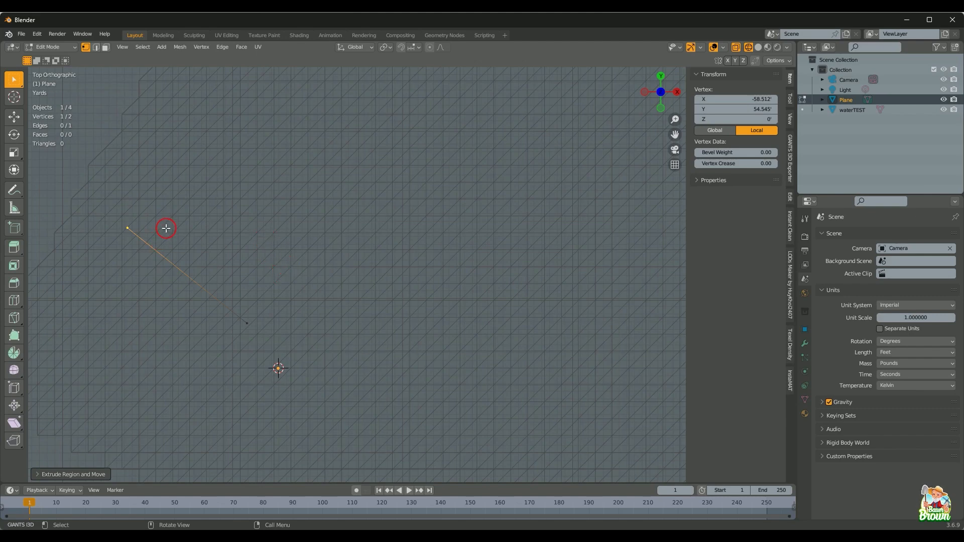
key("shift+z")
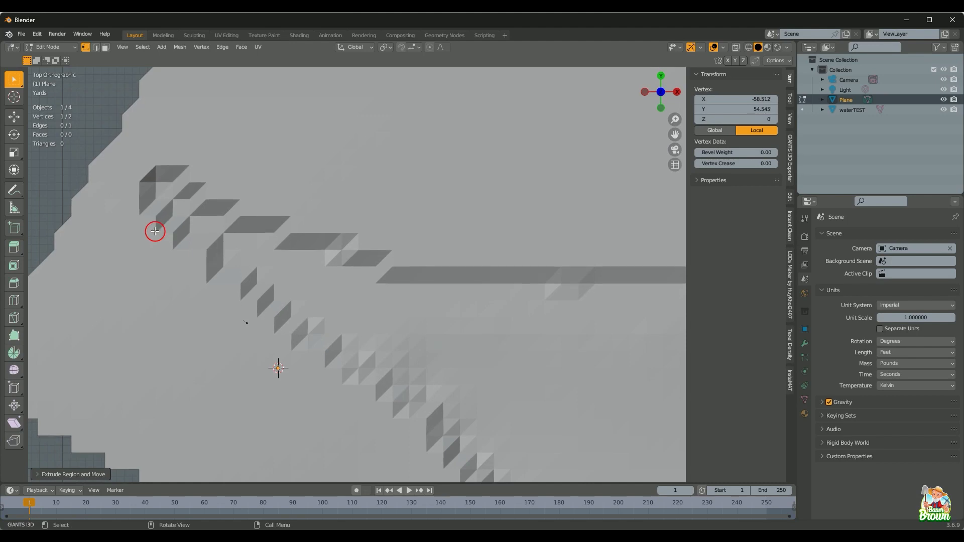
key("shift+z")
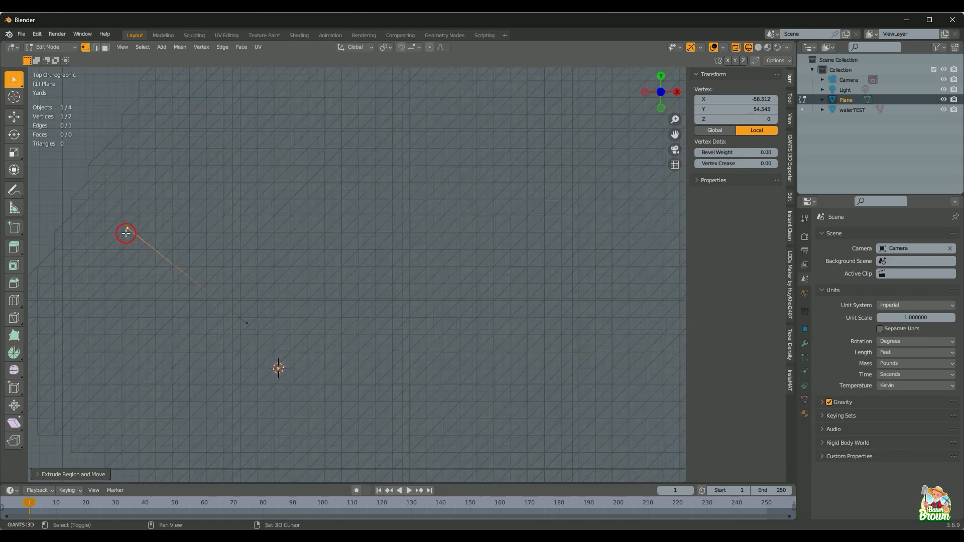
key("shift+z")
Step: Extrude three vertices around the outside of the basin's northwest tip, passing through about X -44.9', Y 92.7'
key("e")
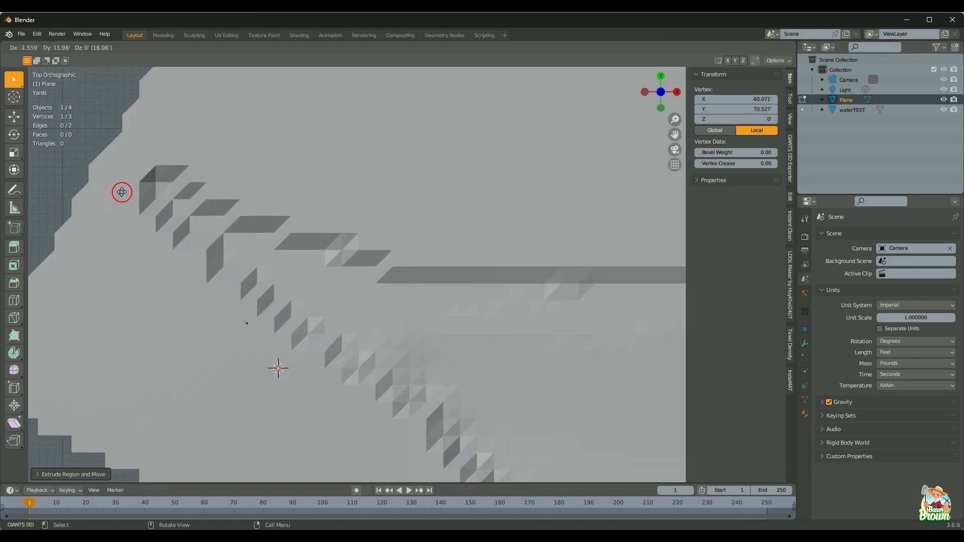
left_click(120, 166)
key("e")
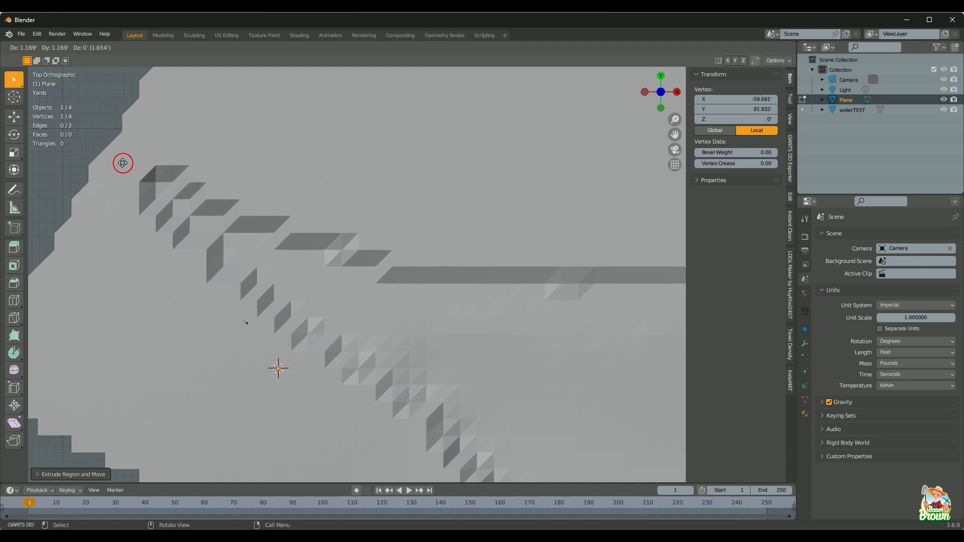
left_click(158, 135)
key("e")
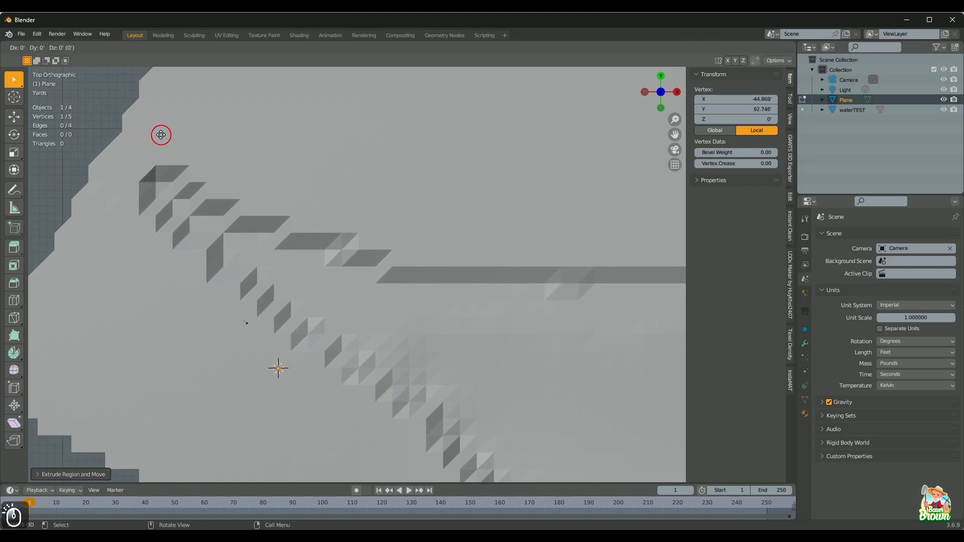
left_click(250, 171)
Step: Extrude three vertices along the outside of the north bank, at about X 53.4', Y 55.7', X 96.2', Y 50.1' and X 177', Y 50.1'
key("e")
left_click(415, 224)
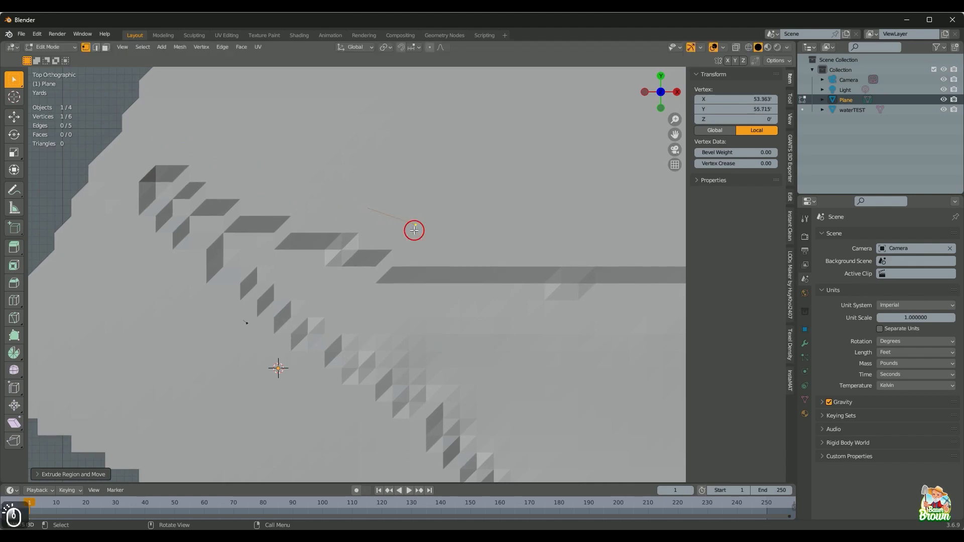
middle_click_drag(478, 331, 267, 315, "shift")
scroll(278, 276, "down", 4)
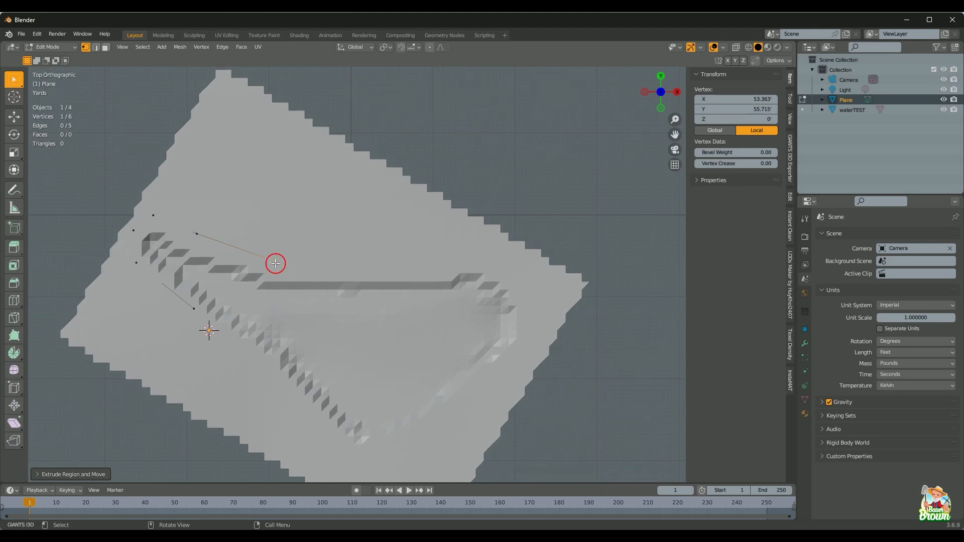
key("e")
left_click(329, 271)
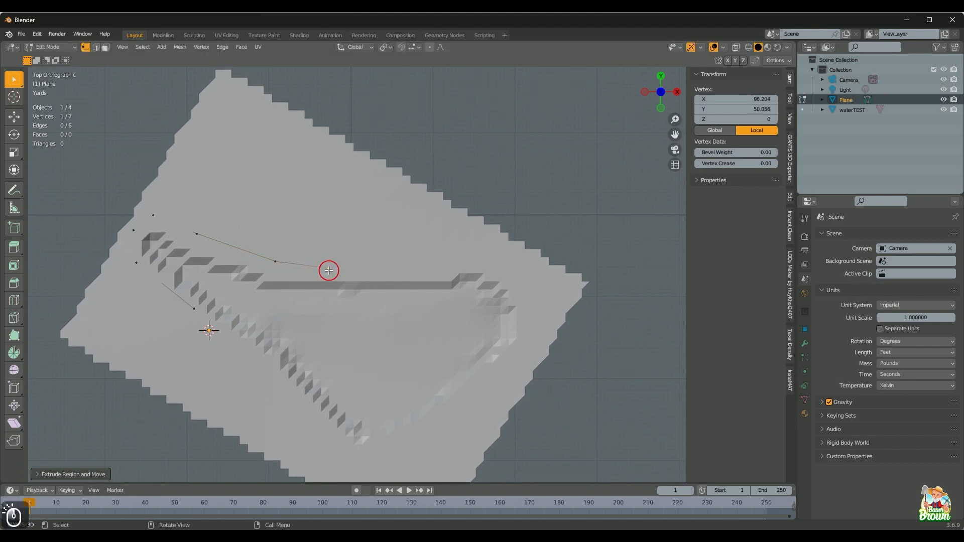
key("e")
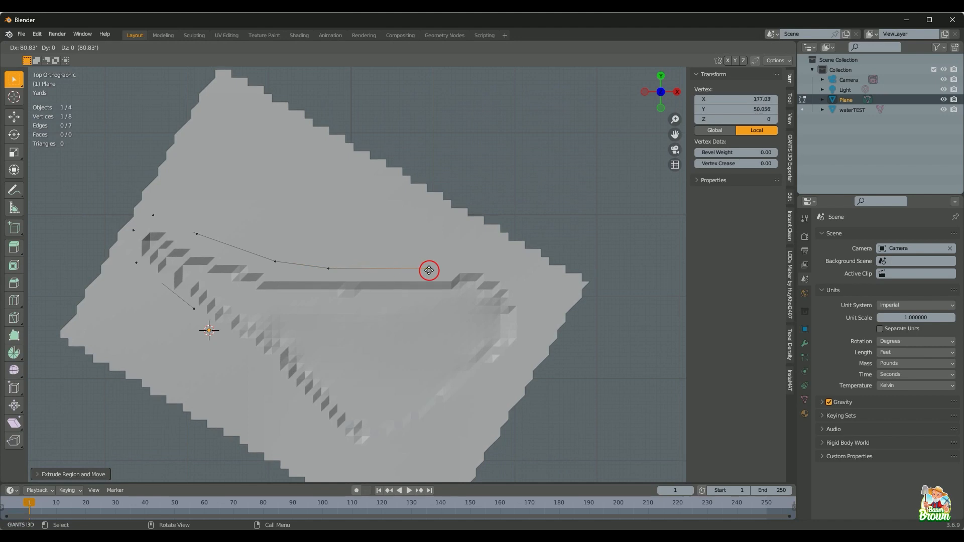
left_click(430, 270)
Step: Extrude three vertices around the outside of the basin's northeast corner, ending at about X 254.6', Y 23.4'
key("e")
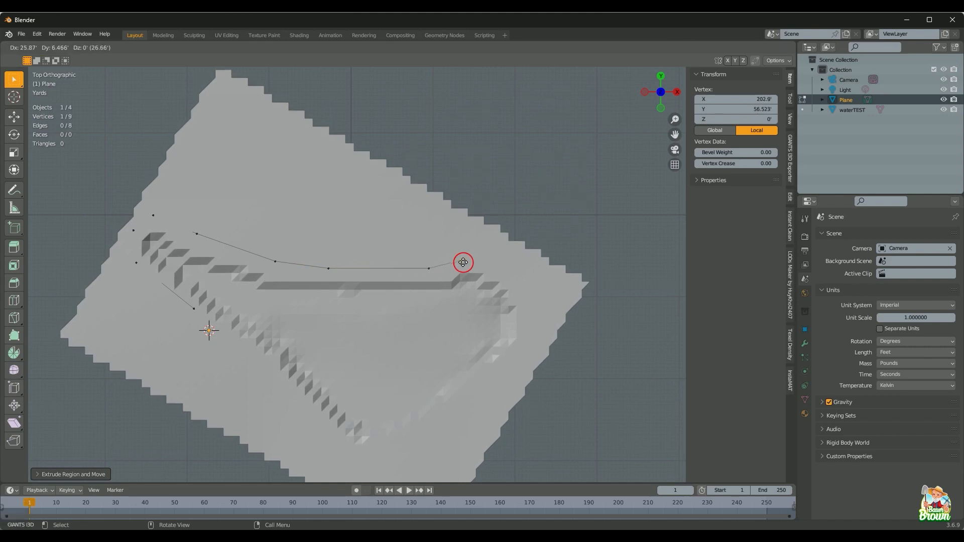
left_click(477, 258)
key("e")
left_click(512, 276)
key("e")
left_click(525, 301)
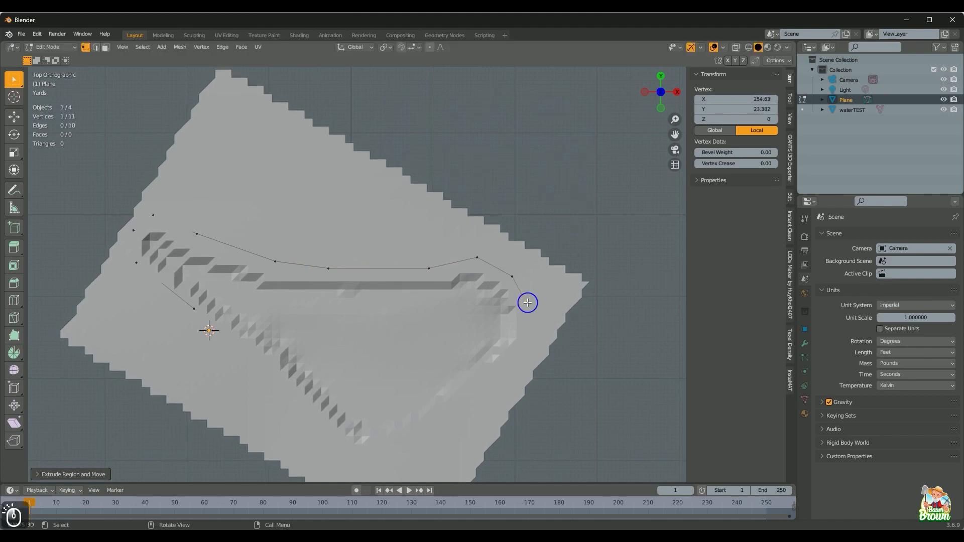
Step: Extrude three vertices down the outside of the east and southeast banks, ending just southeast of the basin's south tip
key("e")
left_click(528, 339)
key("e")
left_click(507, 383)
key("e")
left_click(392, 452)
Step: Extrude three vertices around the south tip and up the southwest bank to about X -4.8', Y 12.1', beside the outline's starting vertex
key("e")
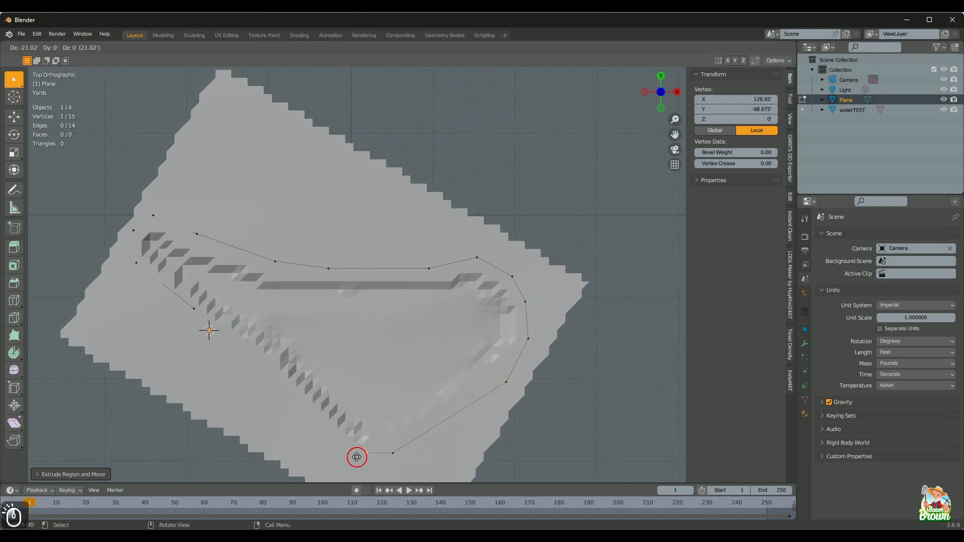
left_click(353, 455)
key("e")
left_click(291, 415)
key("e")
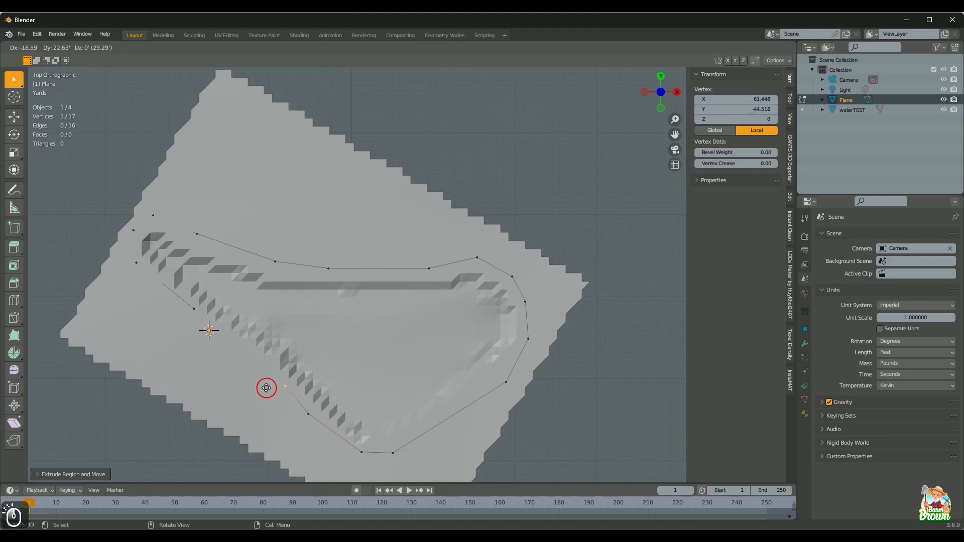
left_click(186, 319)
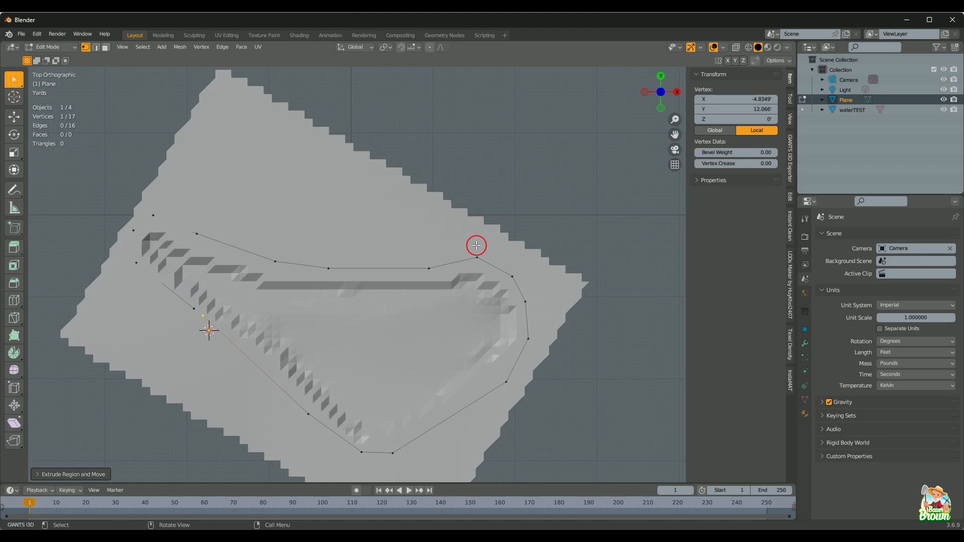
Step: Try to fill the whole basin outline with a single face
key("a")
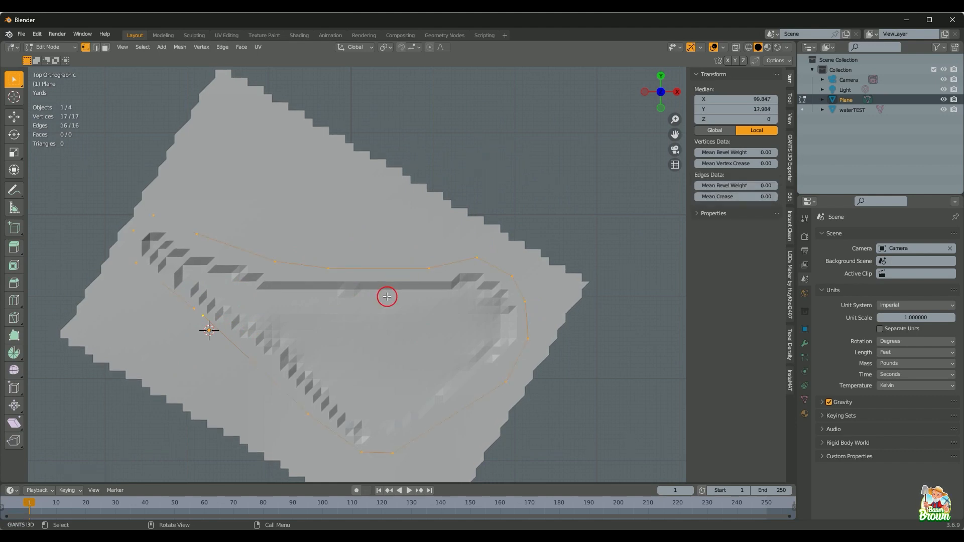
key("f")
key("ctrl+z")
Step: Select the outline's starting vertex on the southwest bank and enable Auto Merge Vertices
middle_click_drag(437, 305, 489, 225, "shift")
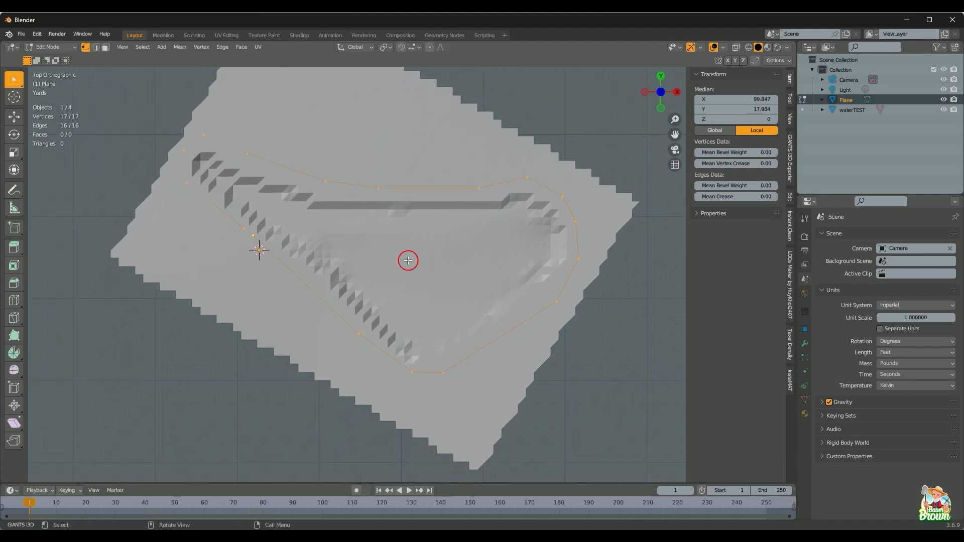
scroll(408, 260, "up", 2)
middle_click_drag(408, 271, 409, 295, "shift")
scroll(408, 294, "down", 1)
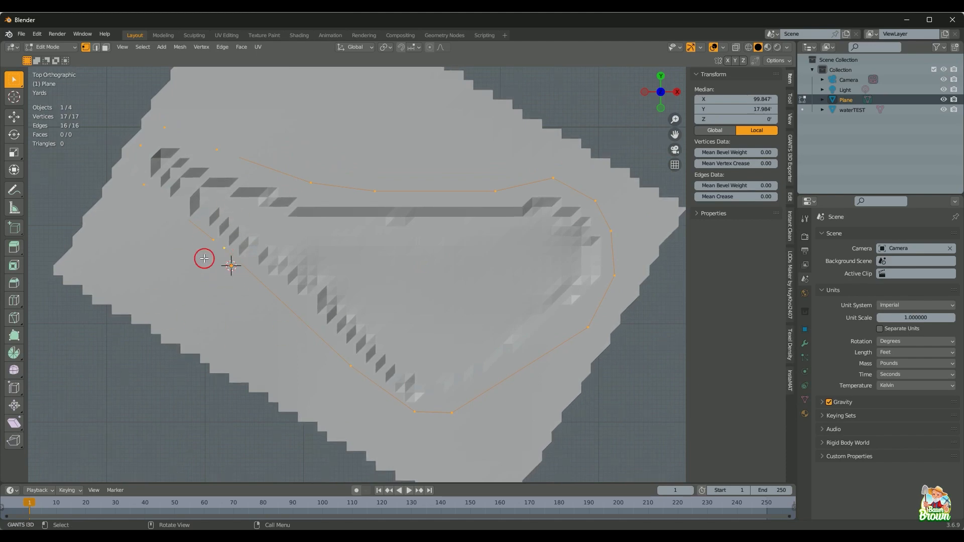
left_click(213, 237)
scroll(237, 267, "up", 2)
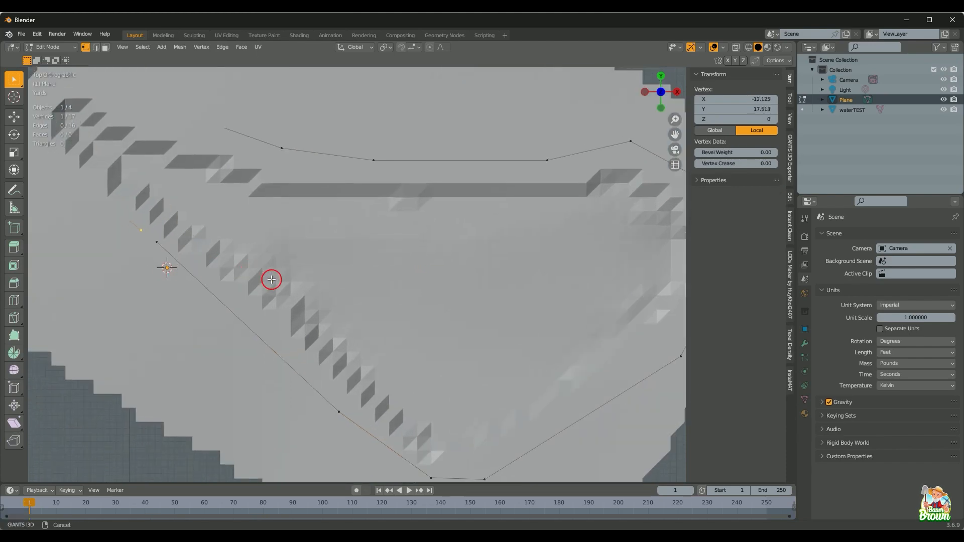
middle_click_drag(271, 280, 325, 297, "shift")
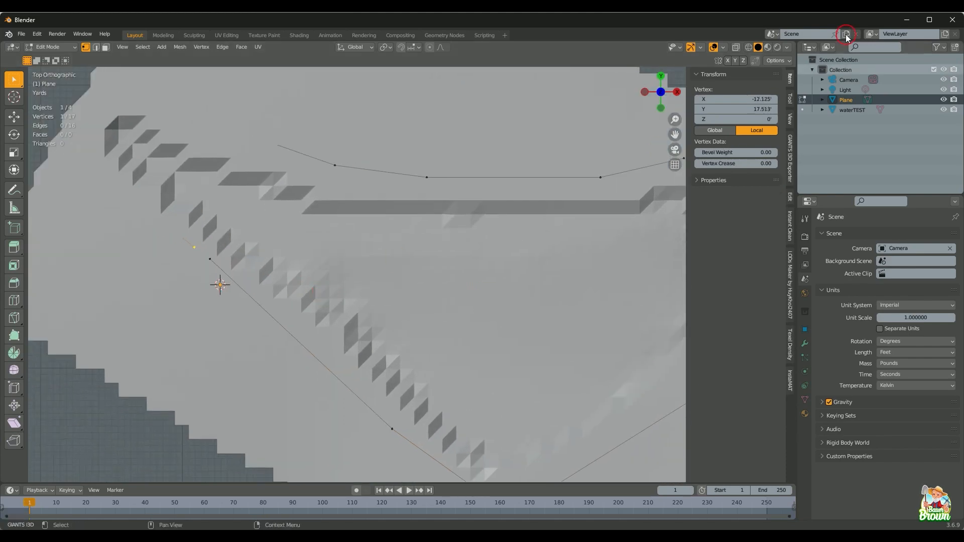
left_click(784, 61)
left_click(727, 151)
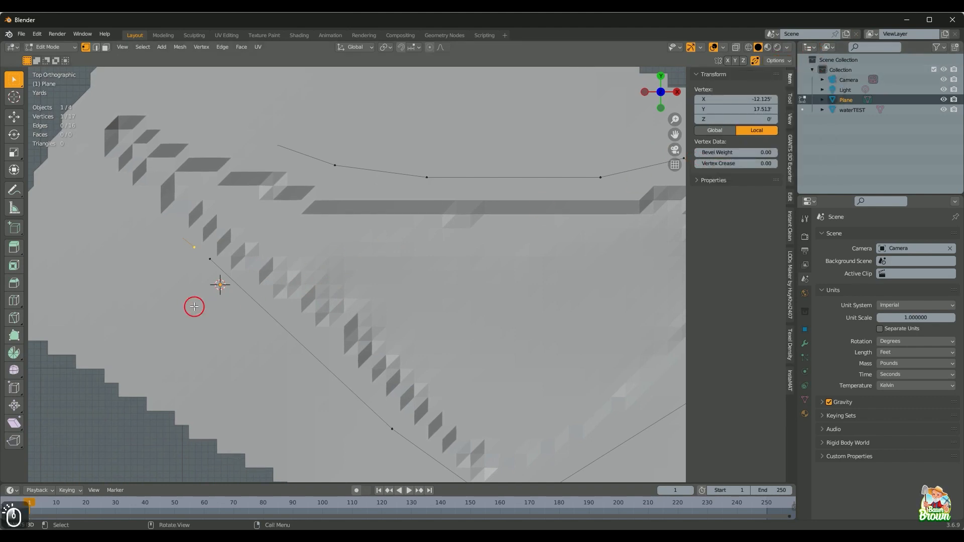
Step: Set the snap target to Vertex and select the outline's open end vertex next to the starting vertex
middle_click_drag(194, 307, 276, 316, "shift")
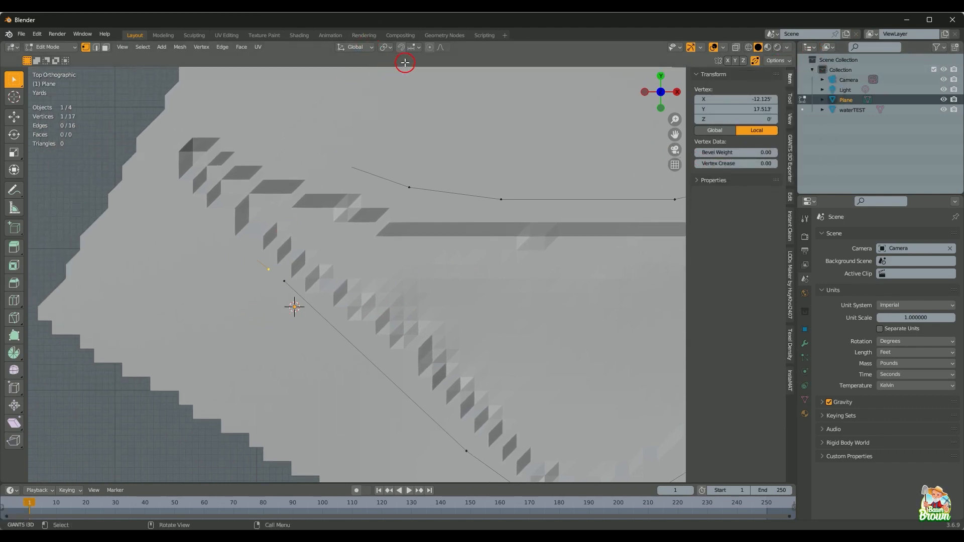
left_click(417, 49)
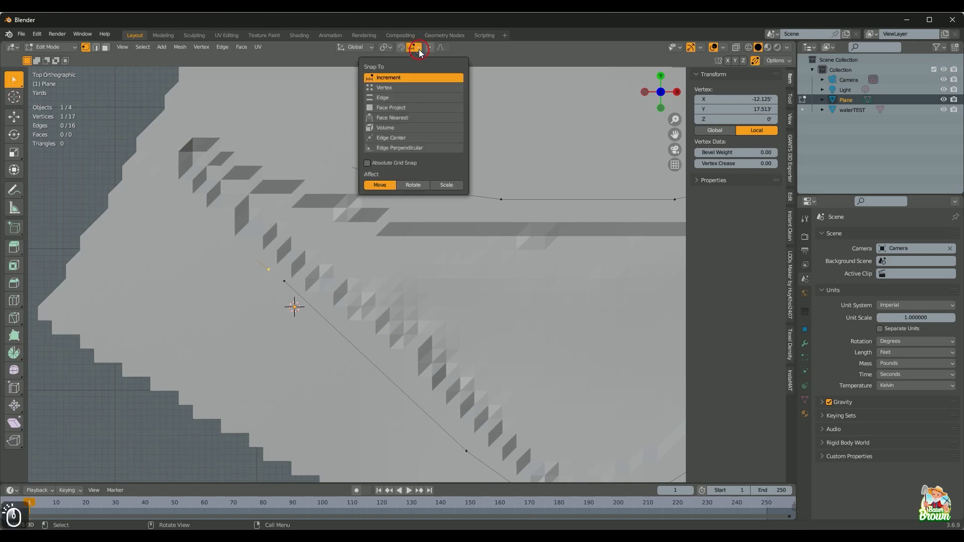
left_click(394, 87)
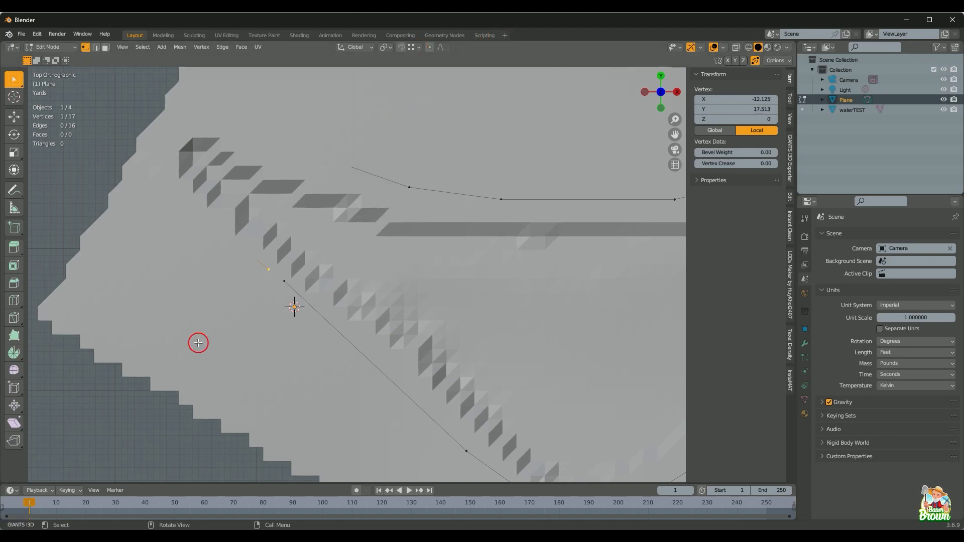
left_click(284, 281)
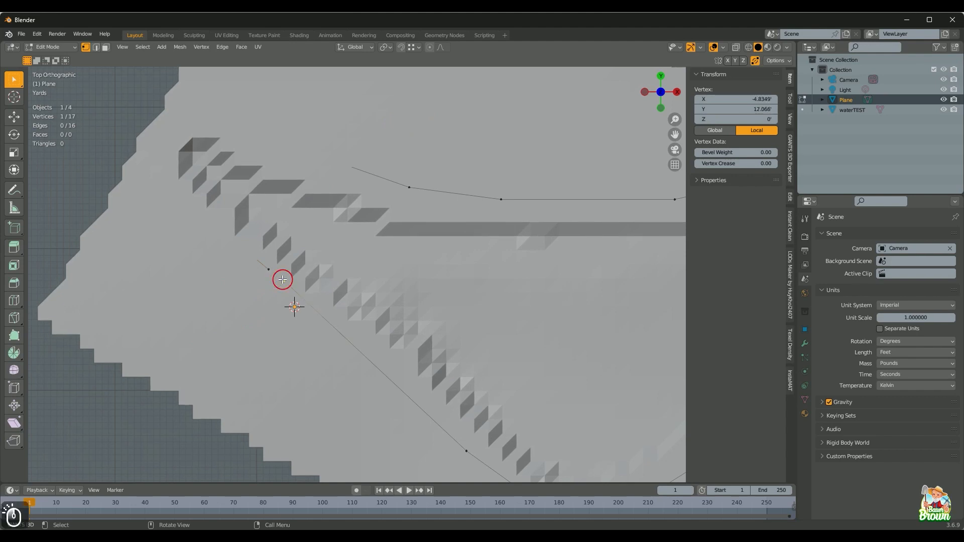
scroll(267, 327, "up", 2)
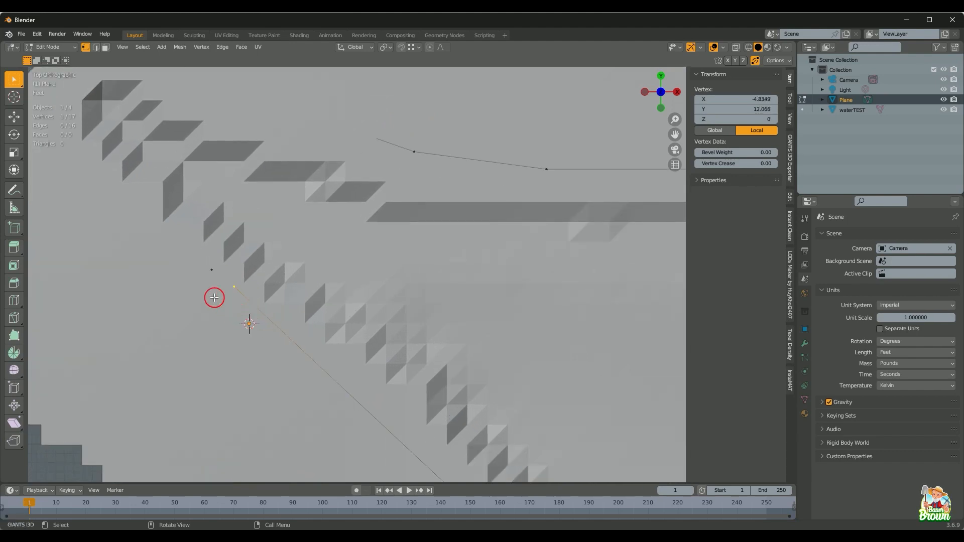
Step: Try to move the outline's open end vertex onto its starting vertex using vertex snapping
left_click_drag(238, 288, 243, 309)
right_click(243, 310)
left_click(418, 48)
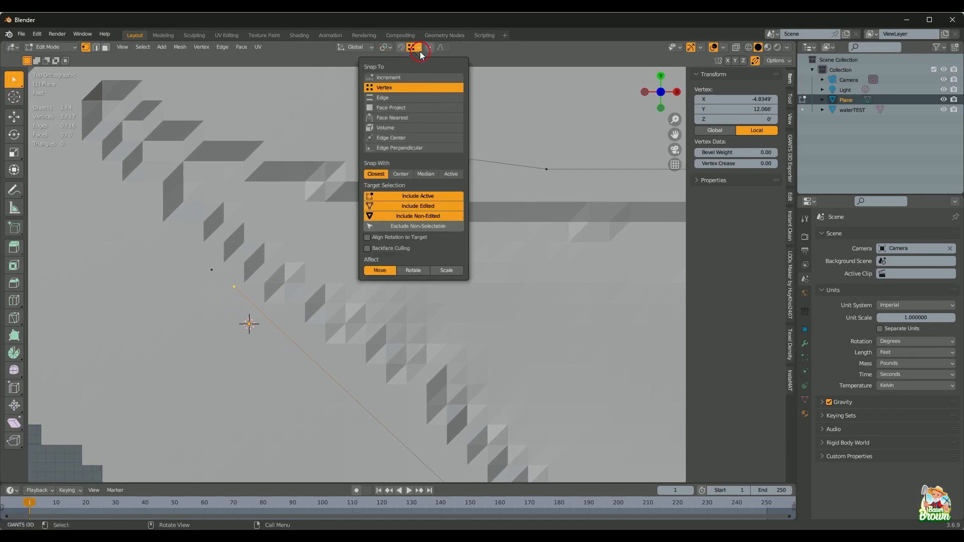
left_click(419, 50)
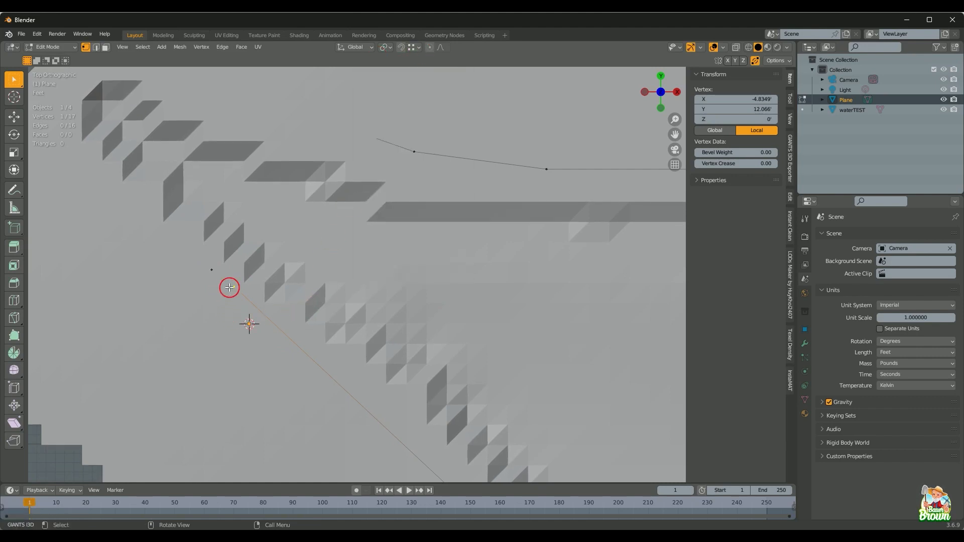
left_click_drag(238, 271, 211, 273)
middle_click_drag(224, 323, 236, 282)
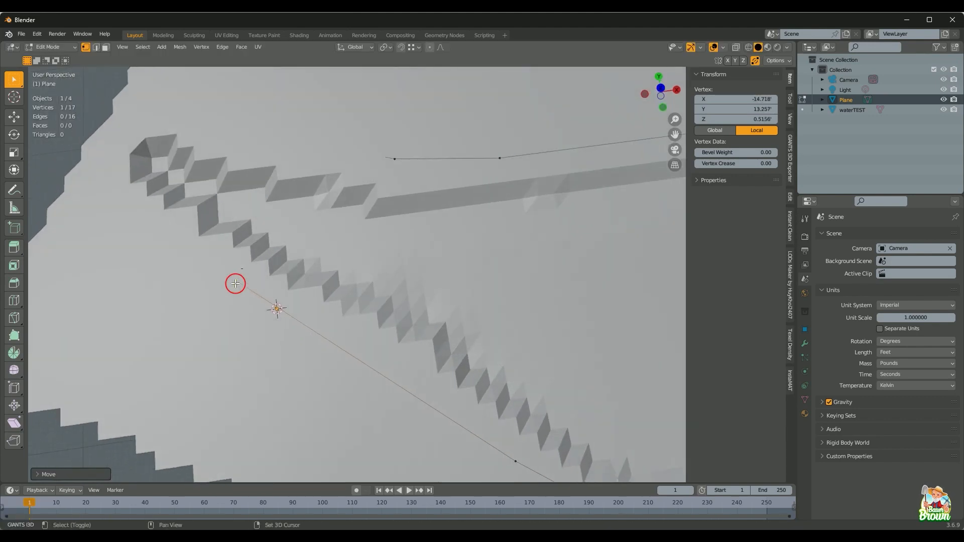
key("shift+z")
scroll(237, 294, "down", 2)
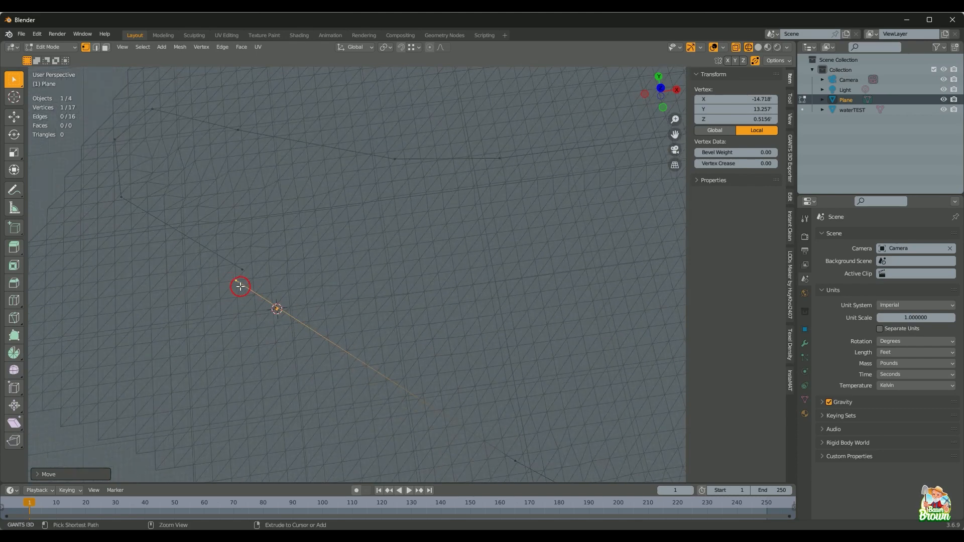
key("ctrl+z")
Step: Select the starting vertex together with the open end vertex and merge them at their centre to close the outline
scroll(242, 289, "up", 1)
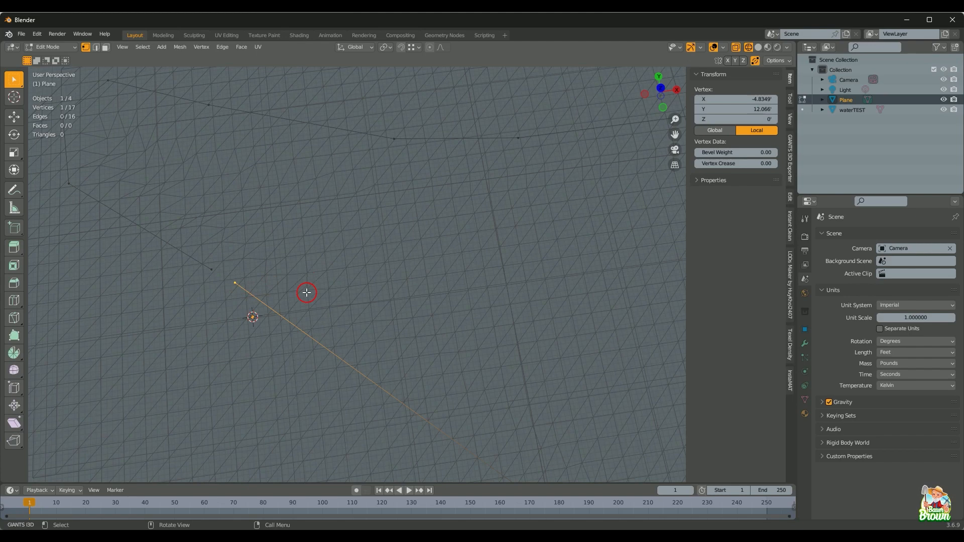
left_click(212, 270, "shift")
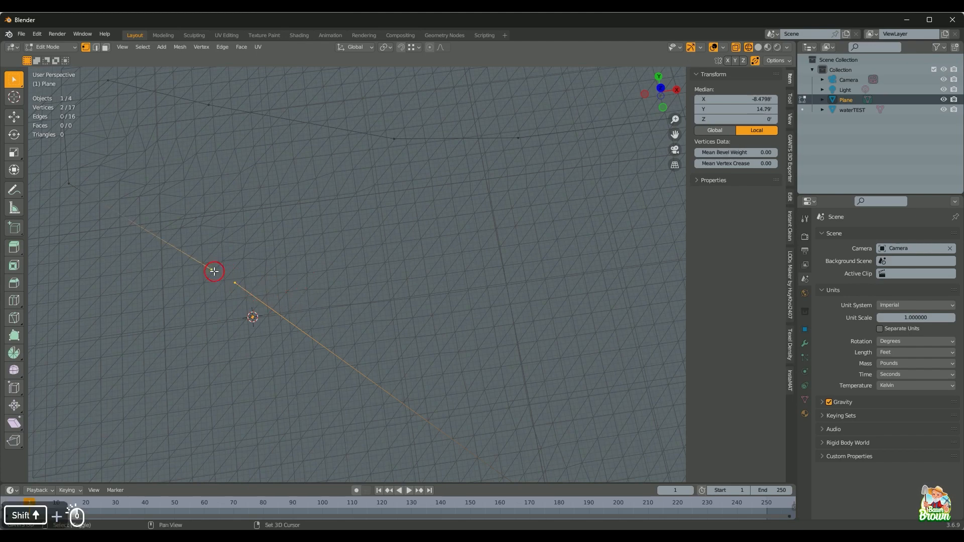
key("m")
left_click(268, 334)
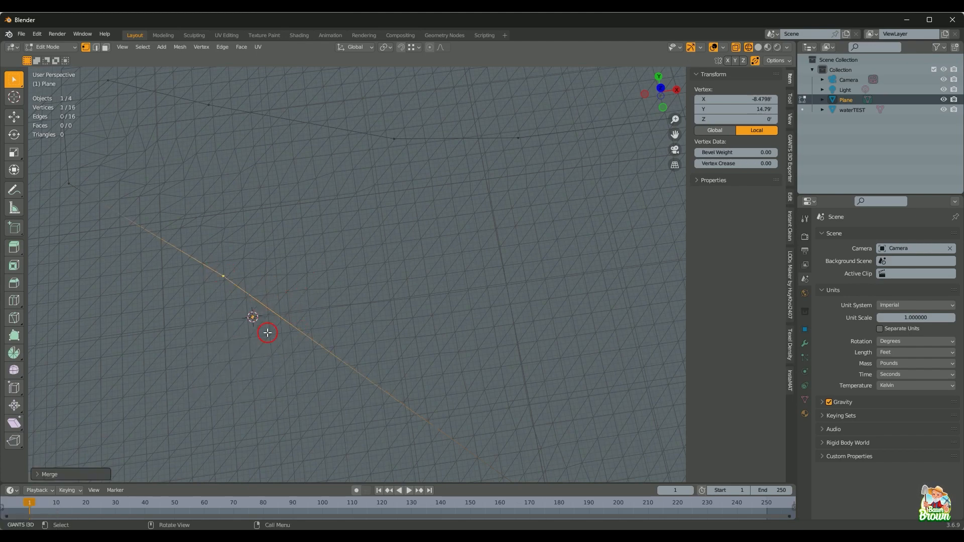
Step: Undo the vertex merge at the outline's opening, and fill the whole outline with a single face from the top view
key("ctrl+z")
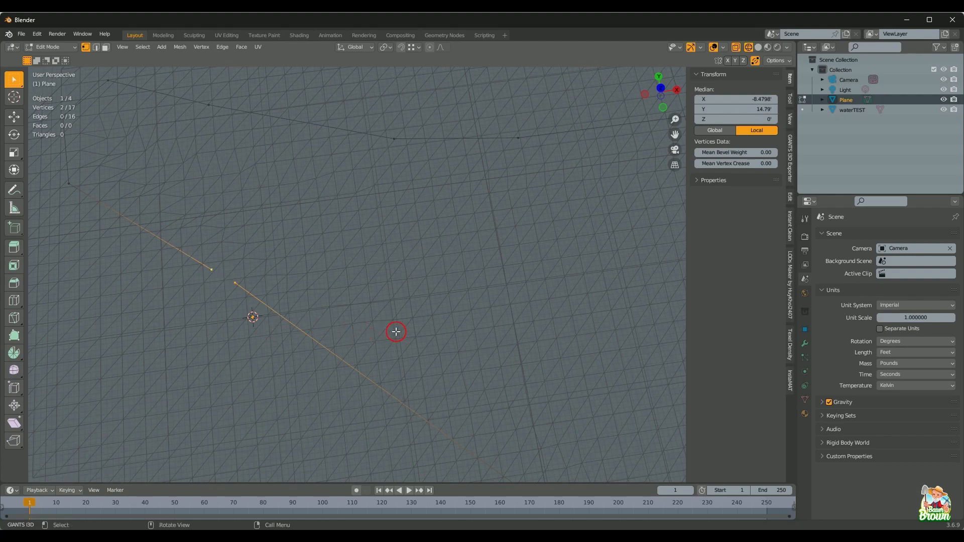
scroll(396, 331, "down", 1)
key("shift+z")
scroll(396, 332, "down", 2)
mouse_move(463, 261)
middle_mouse_down()
mouse_move(374, 301)
mouse_move(394, 305)
mouse_move(383, 309)
mouse_move(387, 321)
middle_mouse_up()
scroll(374, 301, "down", 2)
scroll(389, 327, "up", 1)
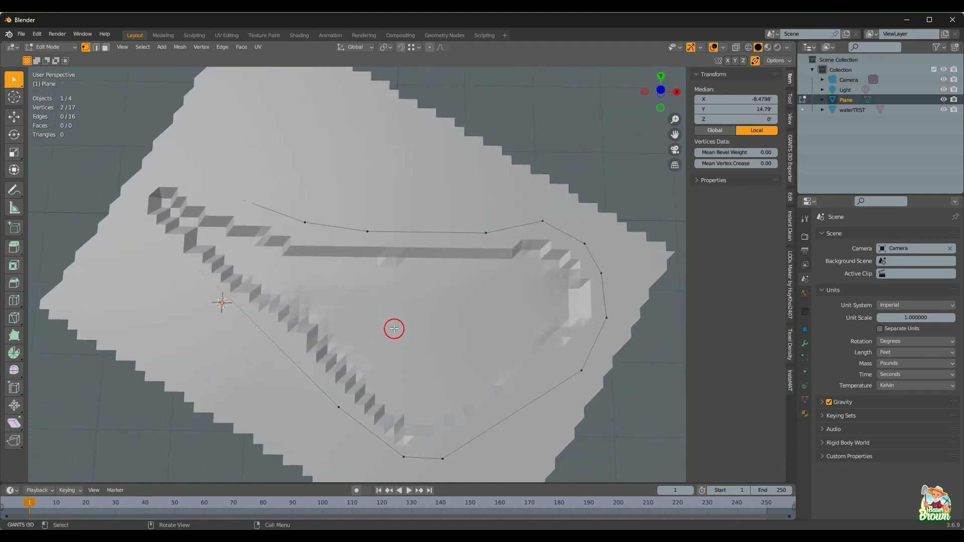
key("KP_7")
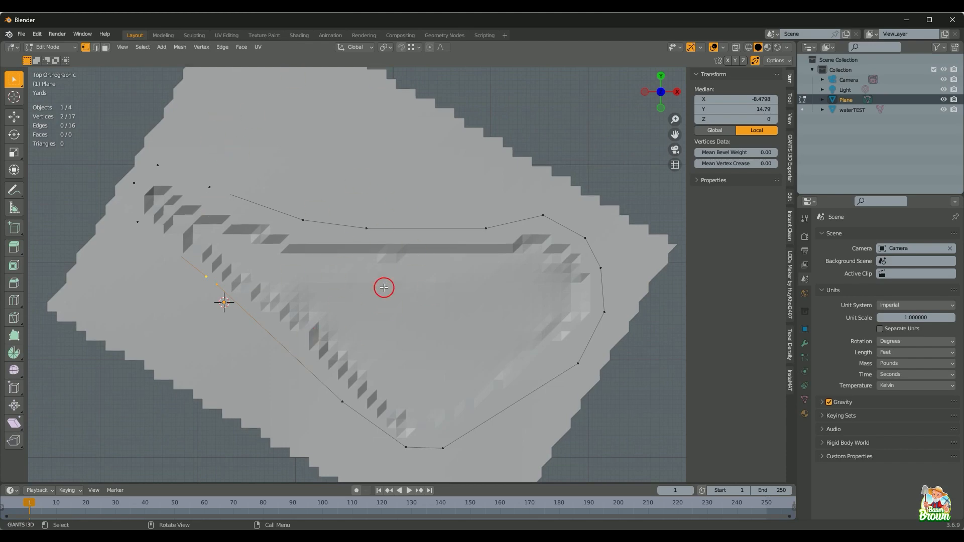
key("a")
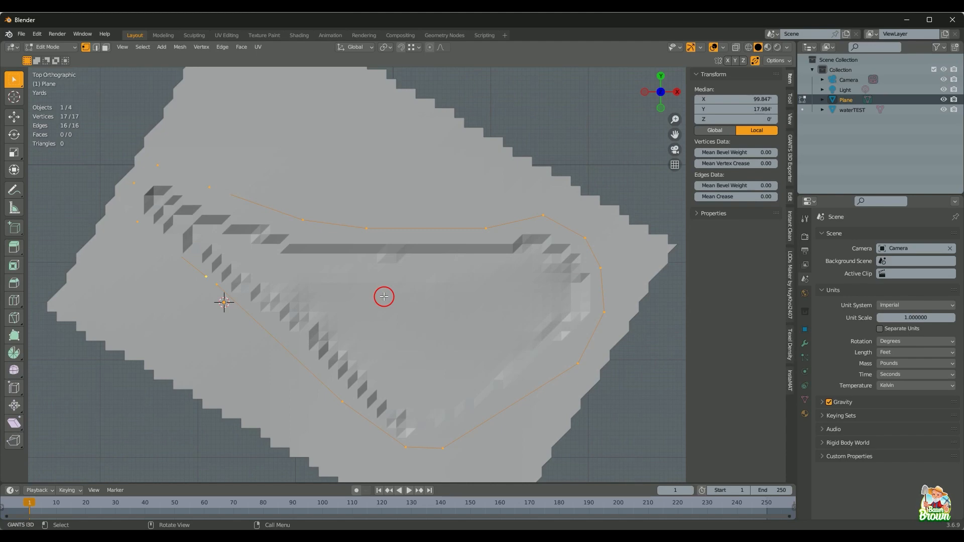
key("f")
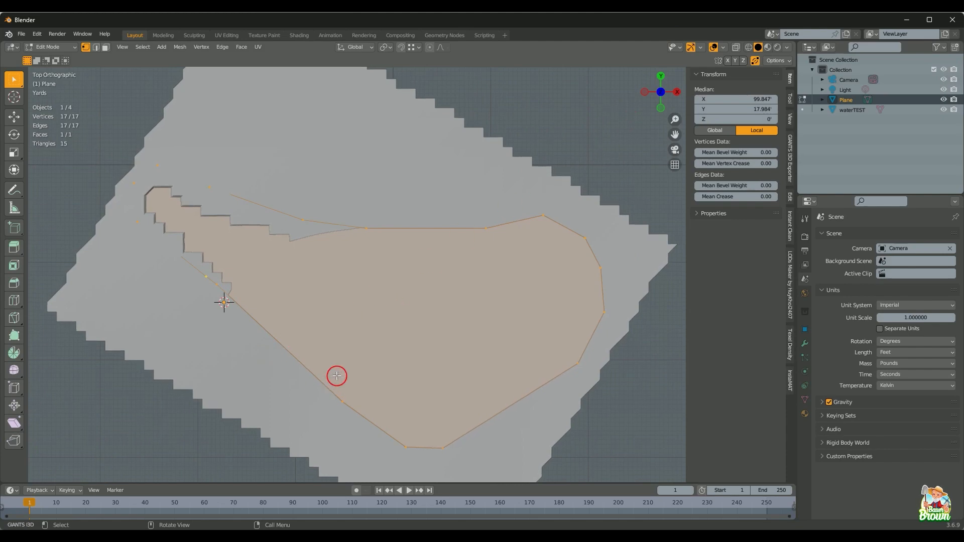
Step: Toggle the Face Orientation overlay to check which way the outline's new face points against the terrain
key("alt+f")
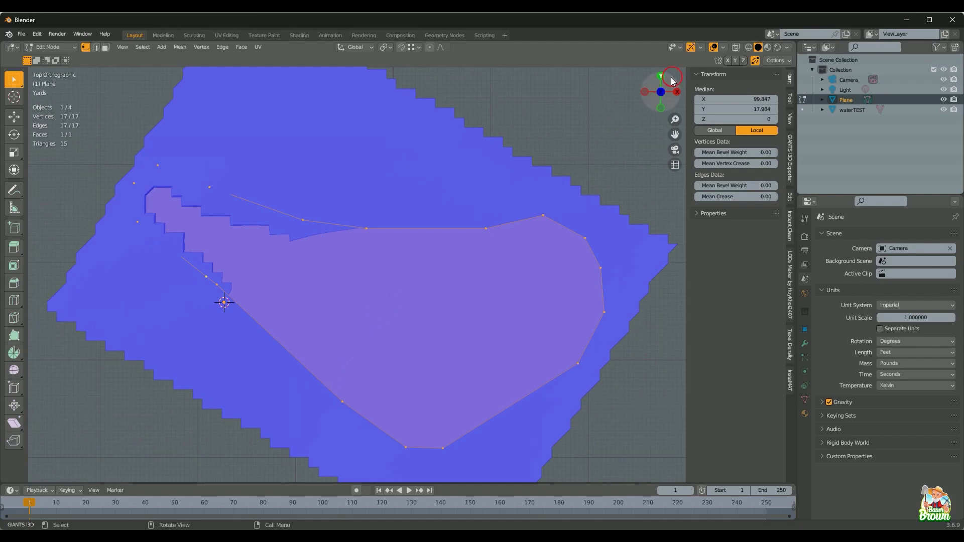
left_click(723, 47)
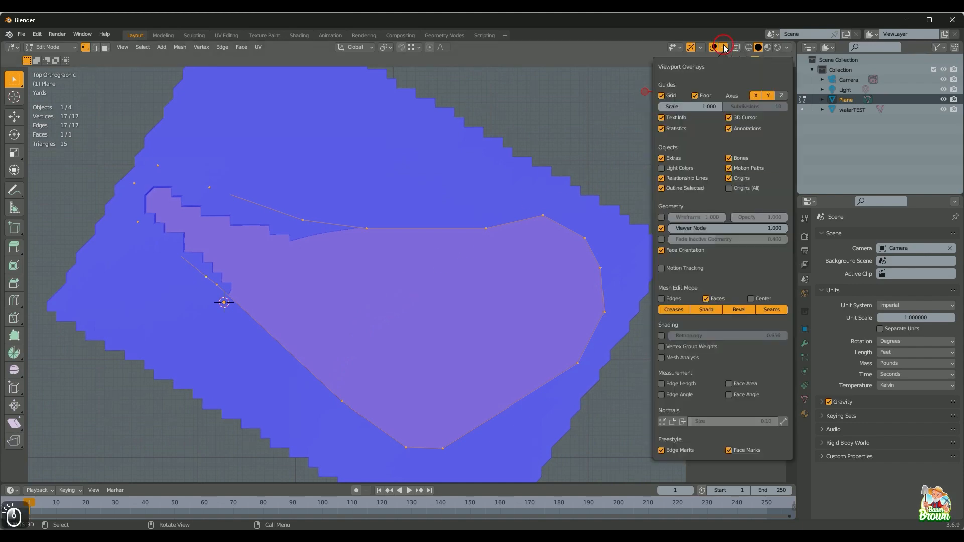
left_click(686, 251)
left_click(686, 252)
left_click(686, 252)
left_click(685, 251)
left_click(686, 251)
scroll(462, 297, "down", 3)
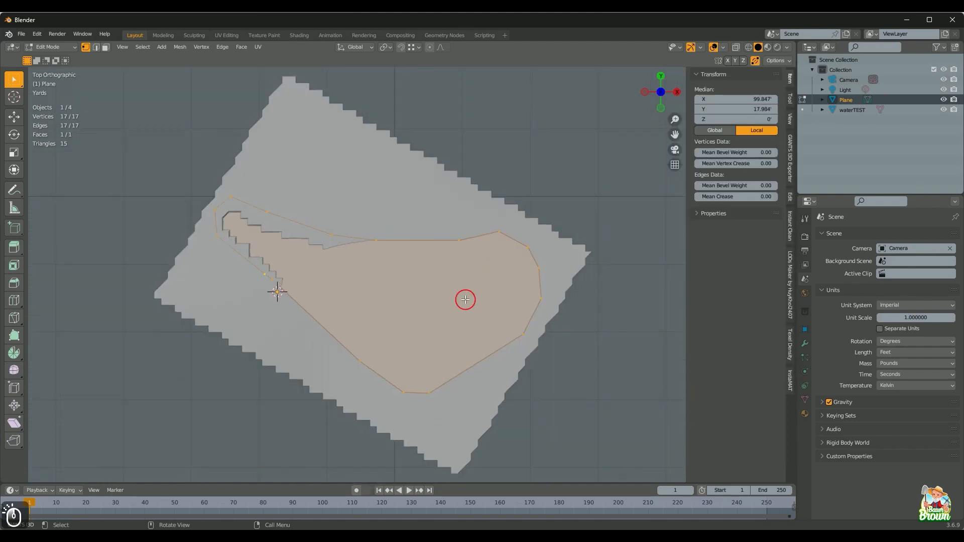
middle_click_drag(462, 296, 427, 344)
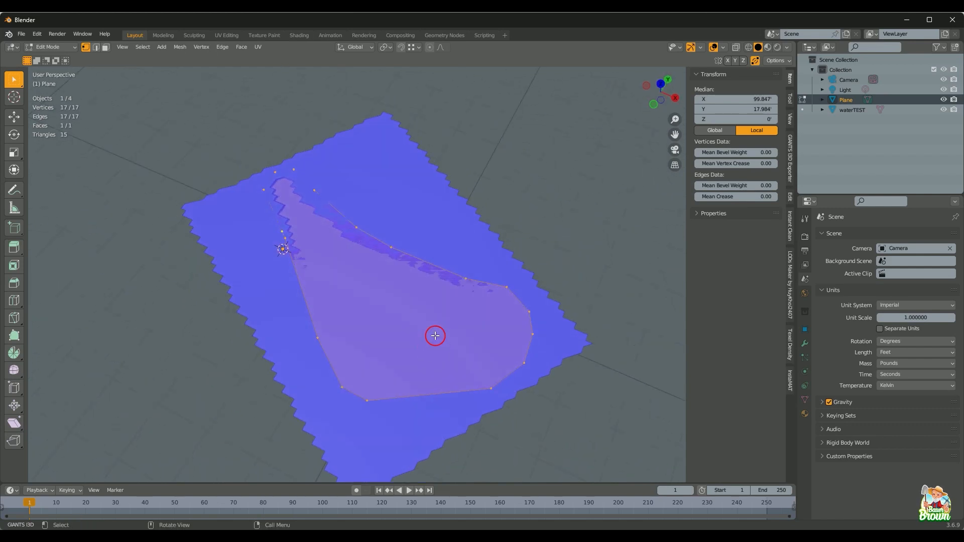
Step: Flip the normals of the new outline face
key("alt+n")
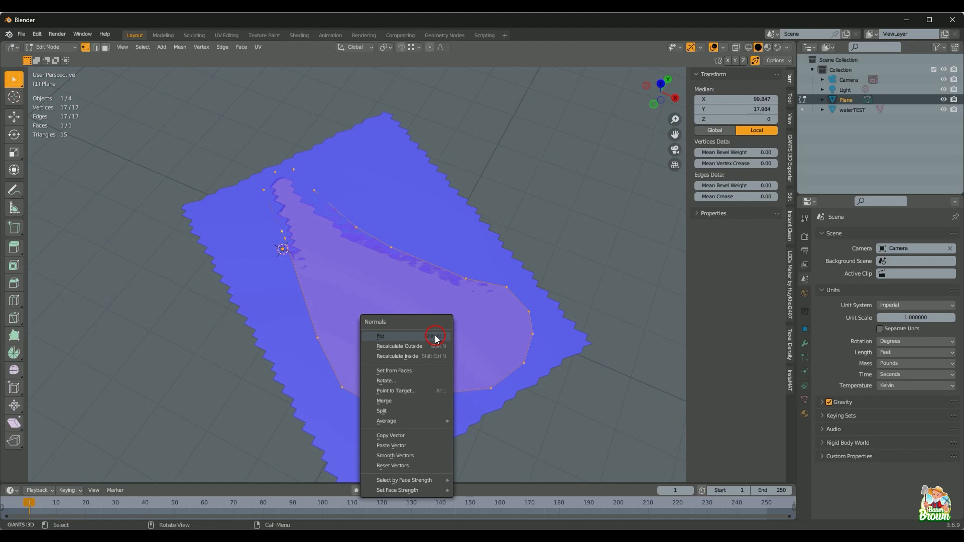
left_click(435, 338)
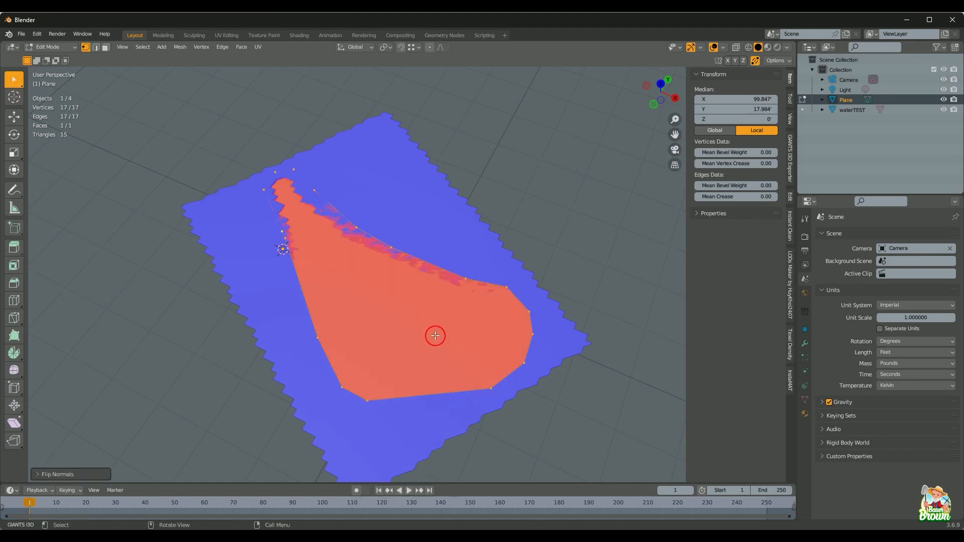
Step: Apply Flip/Rotate UV to the outline face in vertex select mode, and again in face select mode
left_click(241, 48)
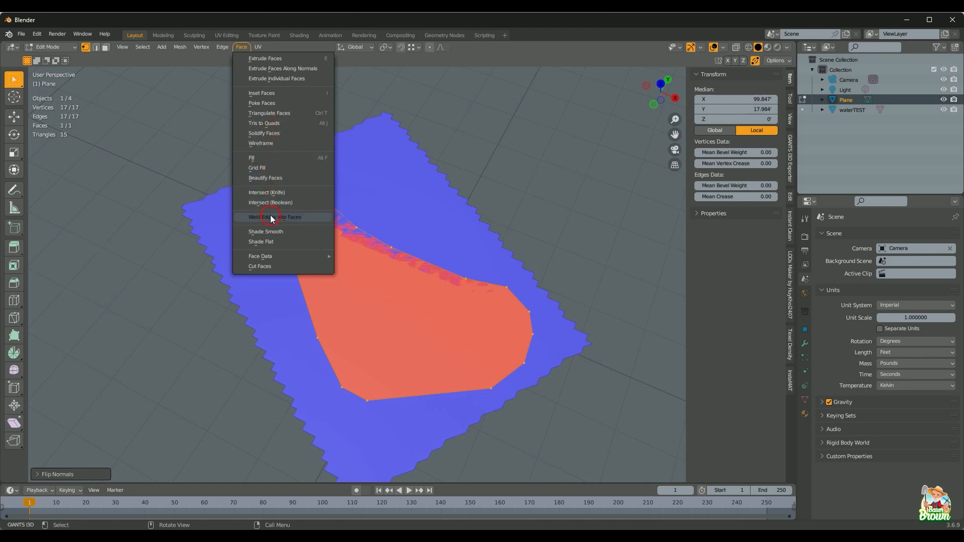
left_click(243, 49)
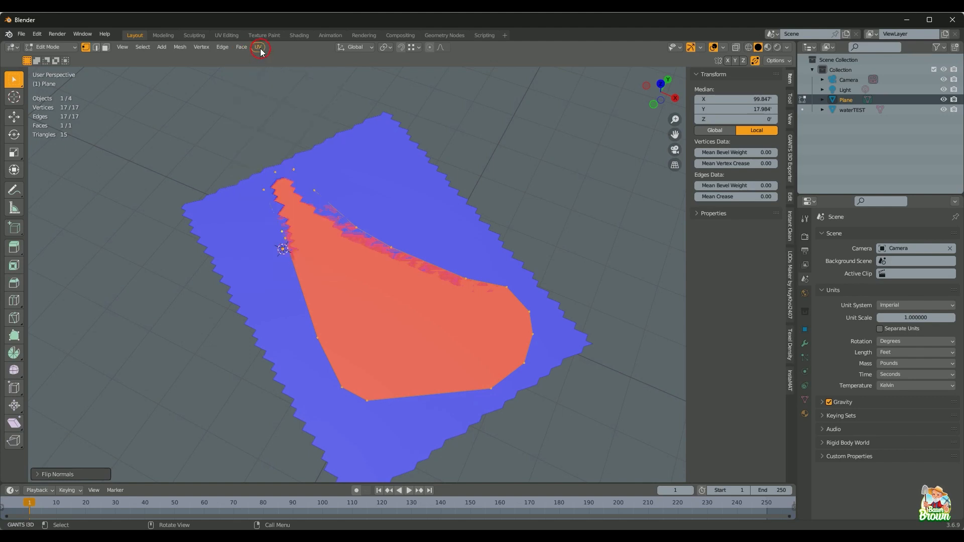
left_click(259, 48)
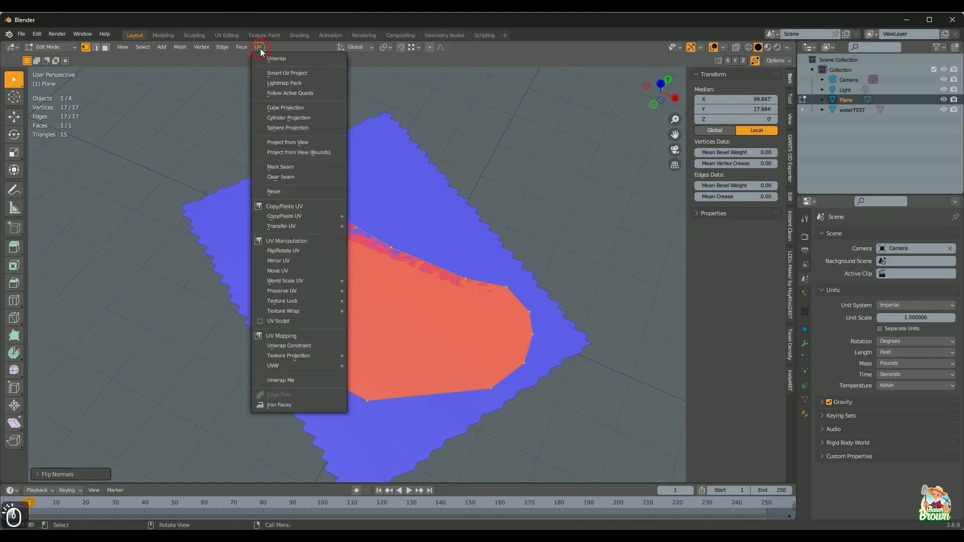
left_click(288, 250)
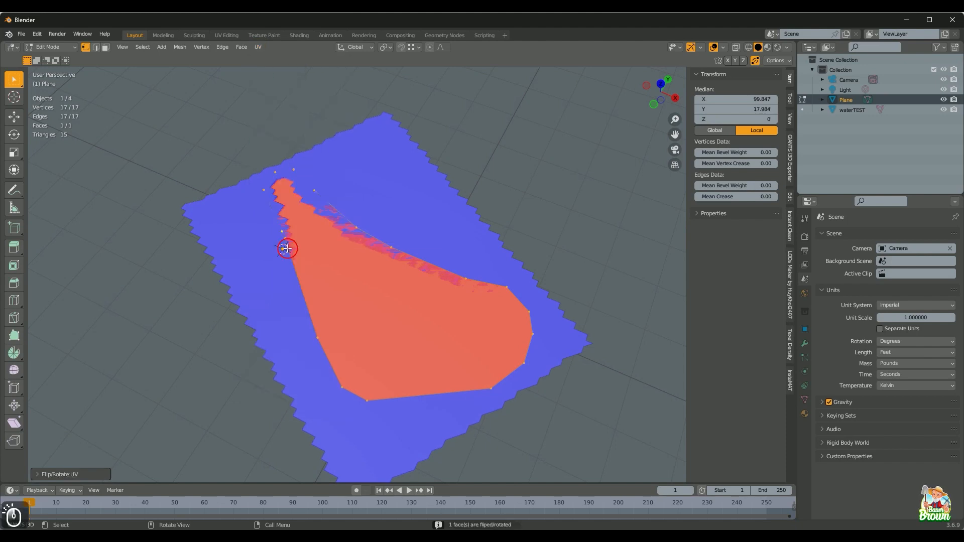
left_click(203, 68)
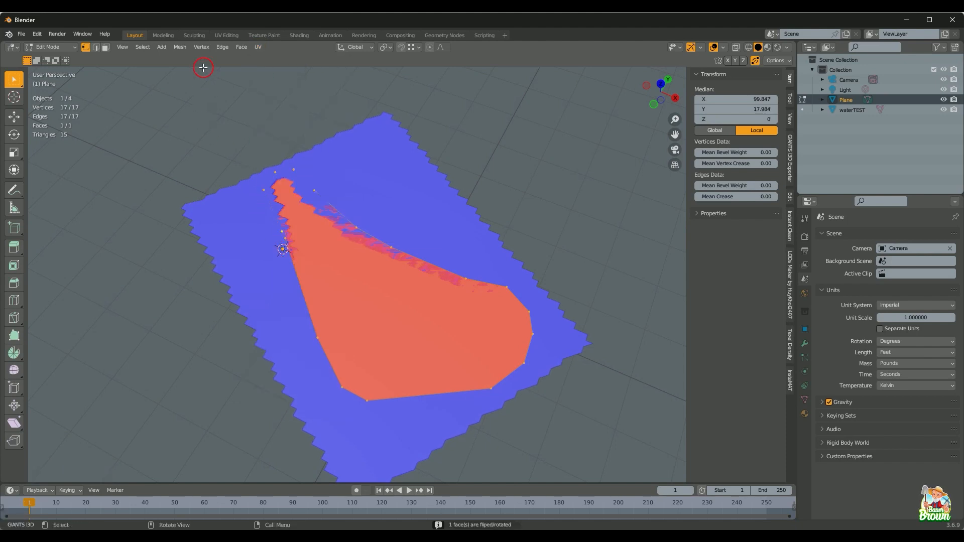
left_click(257, 47)
right_click(469, 325)
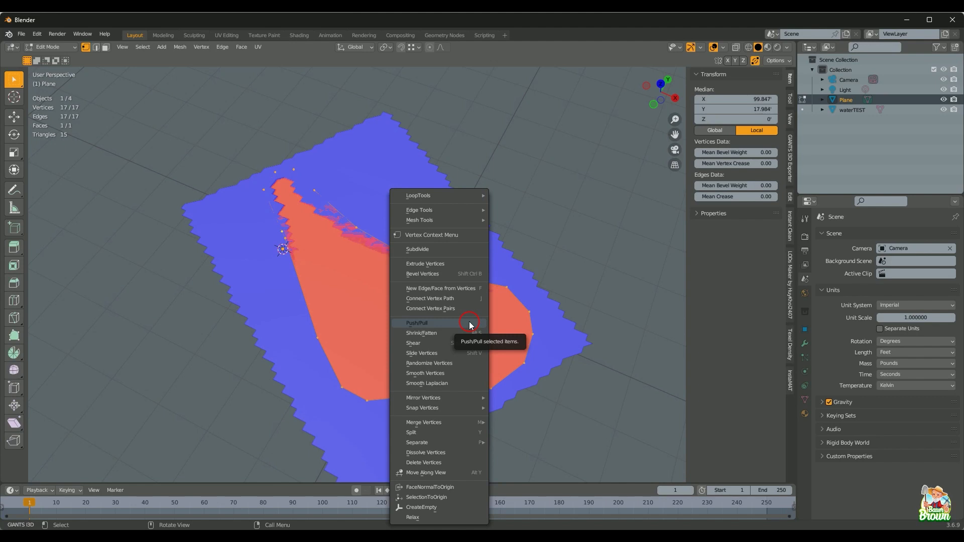
left_click(106, 47)
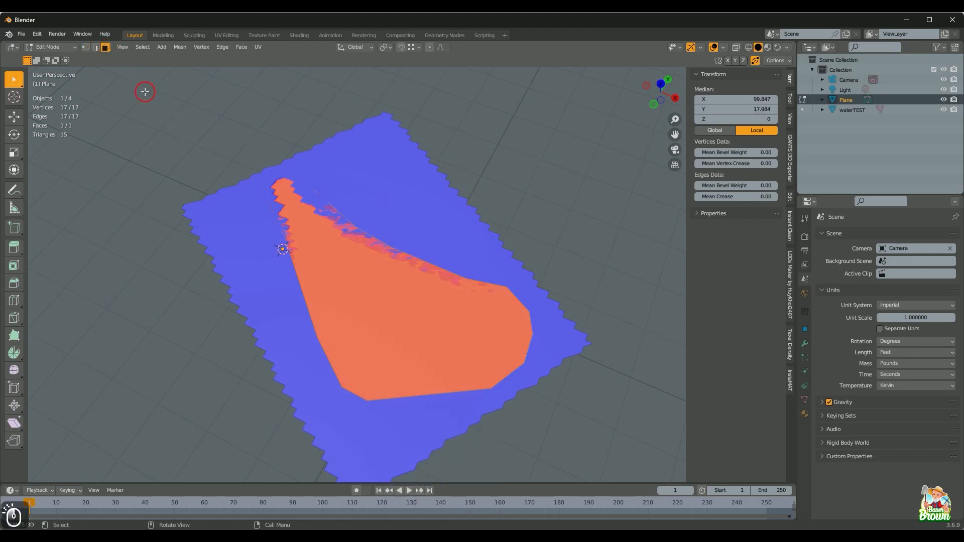
right_click(404, 369)
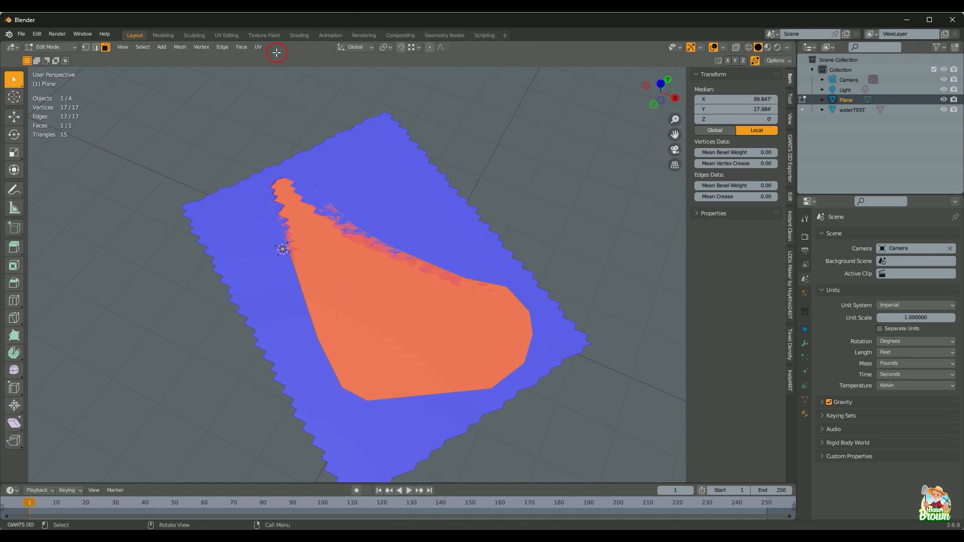
left_click(259, 46)
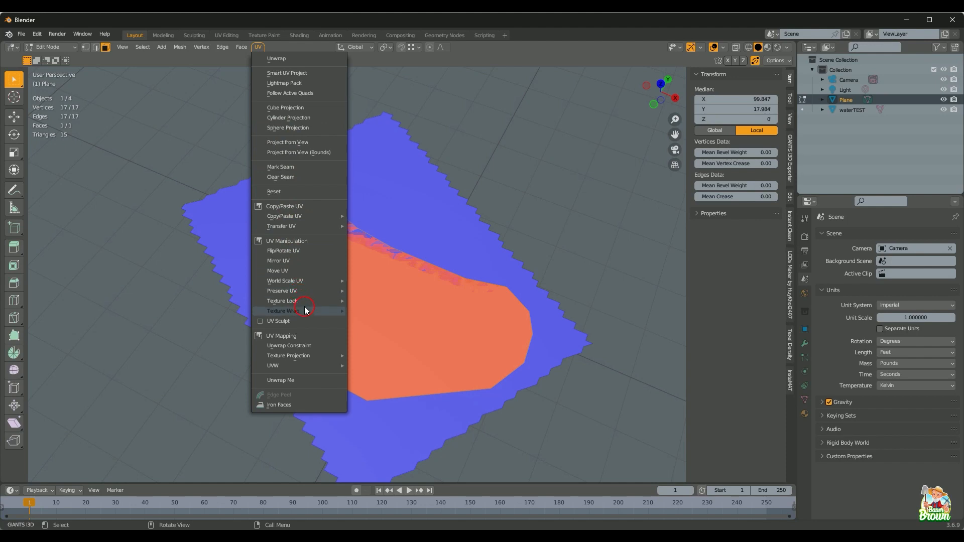
left_click(313, 251)
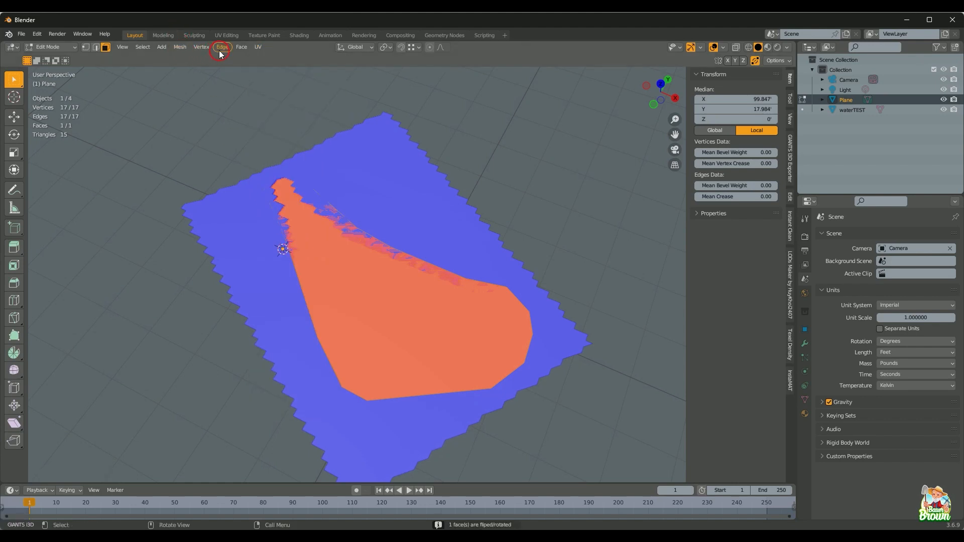
Step: Flip the outline face's normals back so that the face points upward
left_click(242, 48)
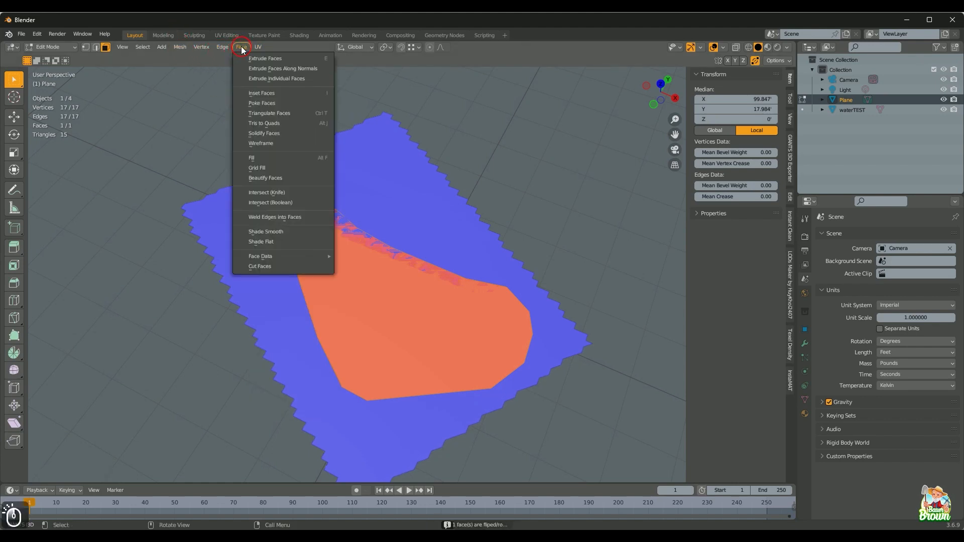
mouse_move(187, 50)
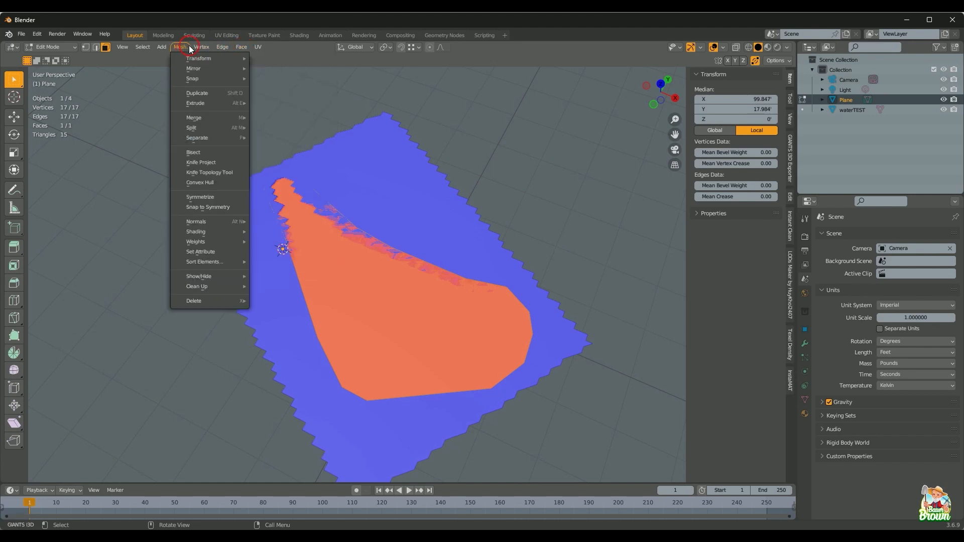
mouse_move(217, 49)
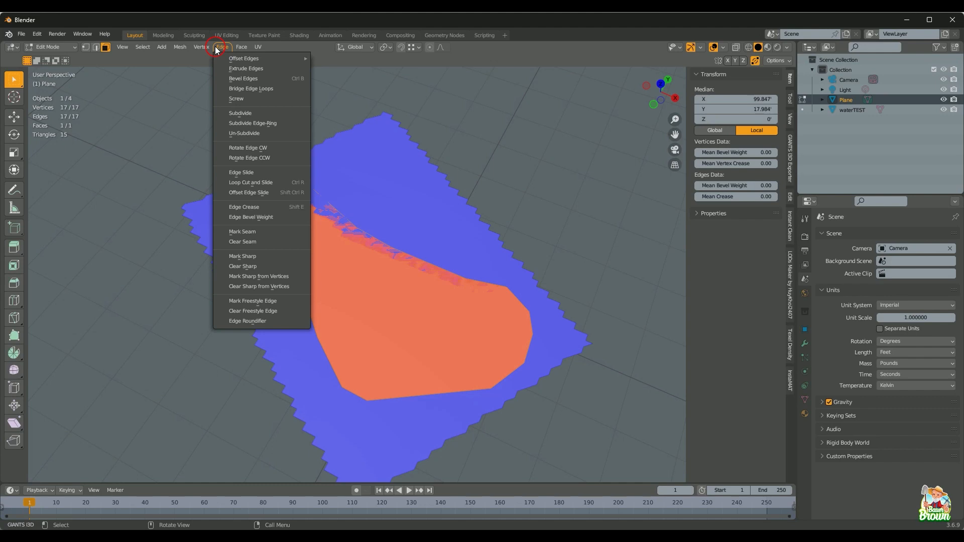
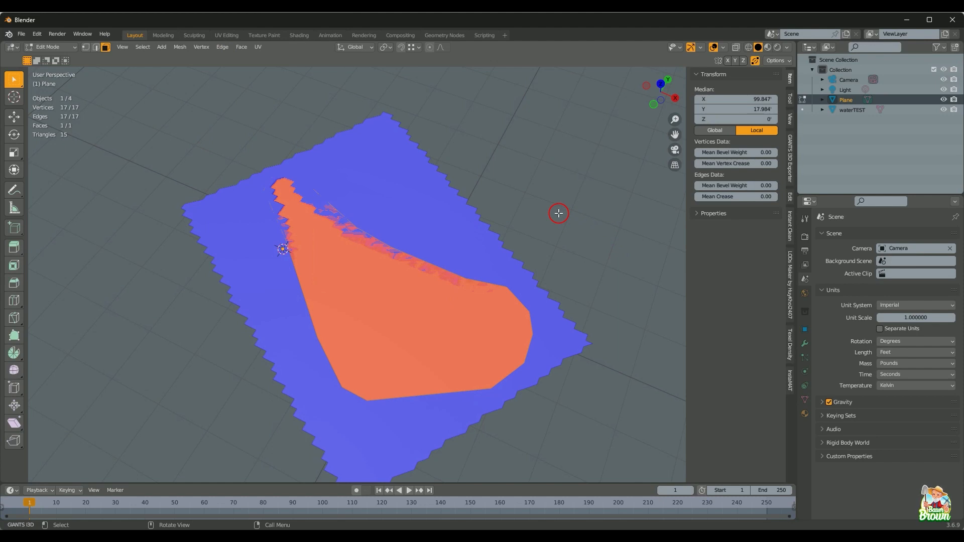
key("alt+n")
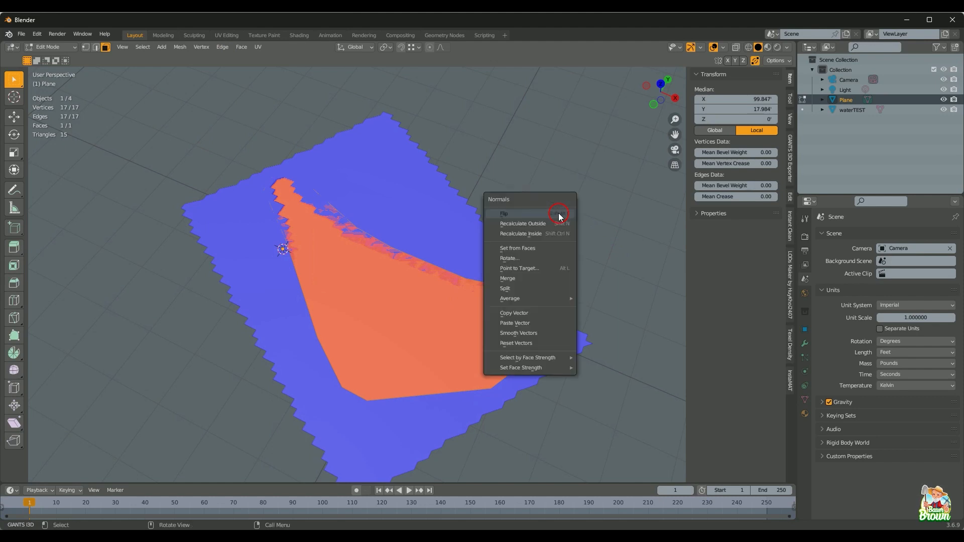
left_click(559, 215)
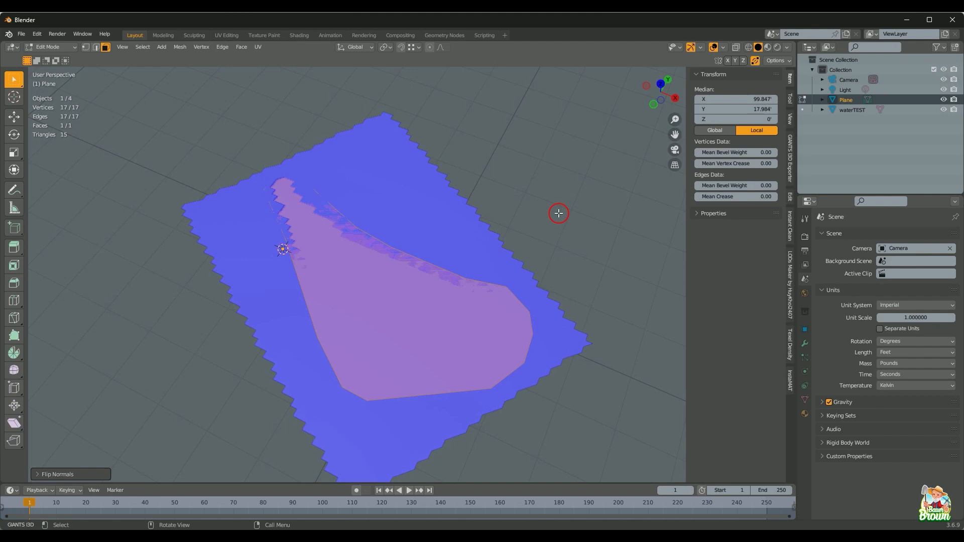
Step: Try flipping the outline face's normals again and refilling the selection, and undo the change
key("alt+f")
key("alt+n")
left_click(559, 213)
key("alt+f")
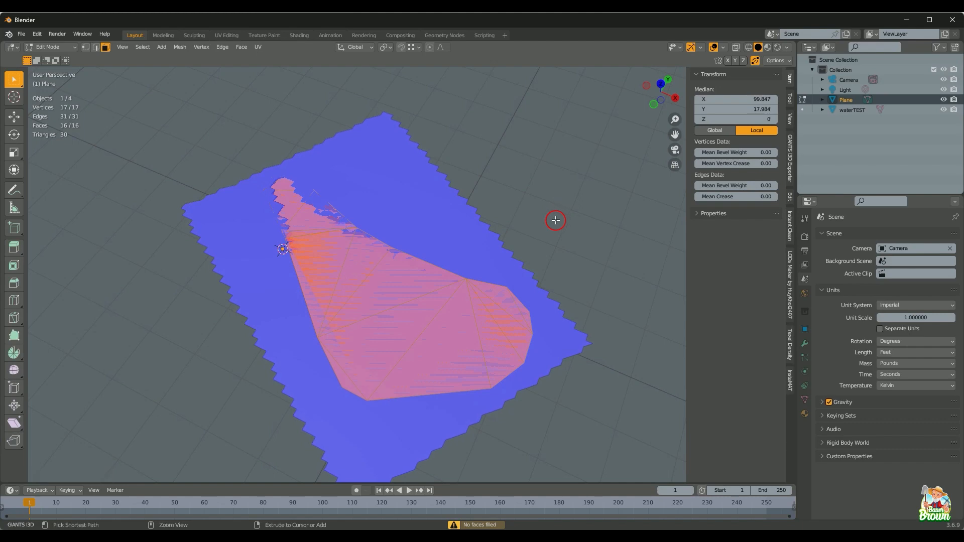
key("ctrl+z")
Step: Deselect the whole outline mesh and turn off the Face Orientation overlay
key("alt+a")
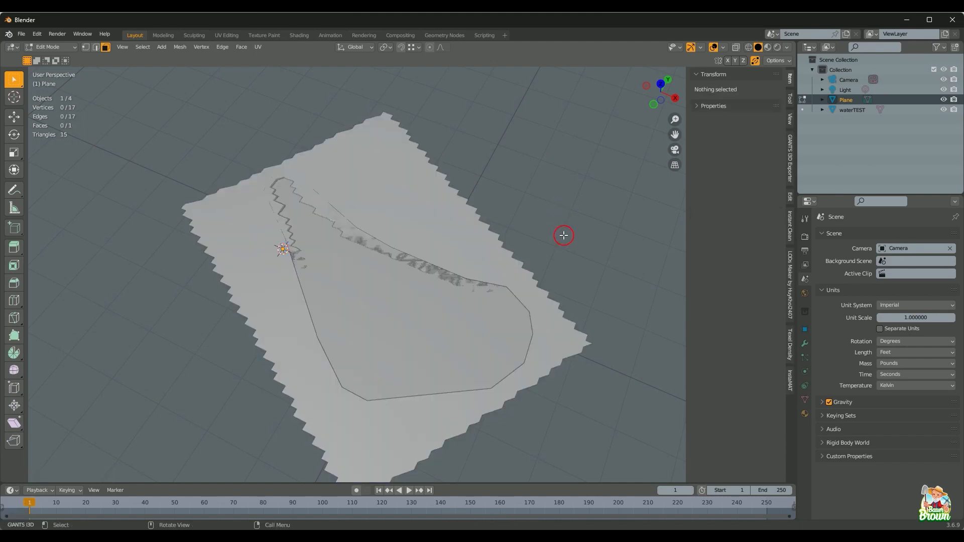
left_click(551, 322)
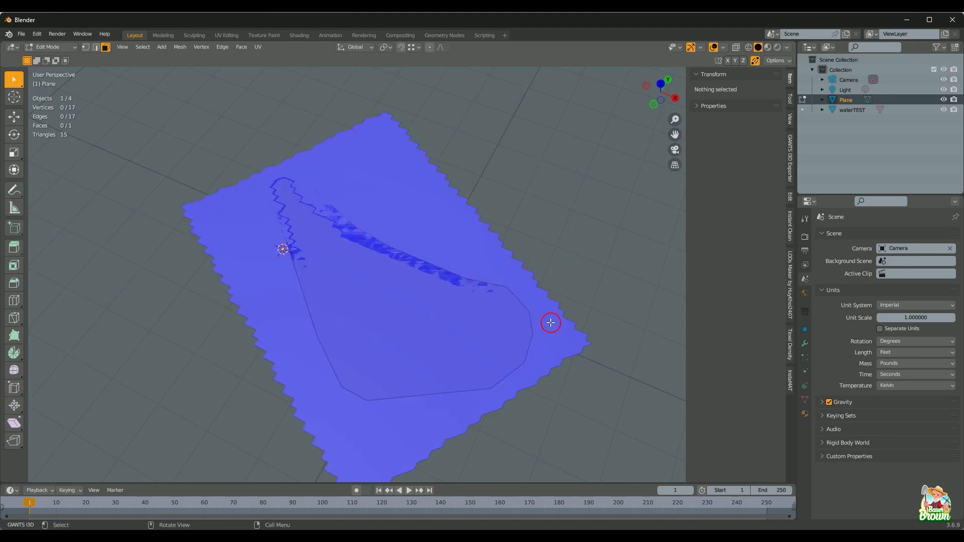
key("alt+a")
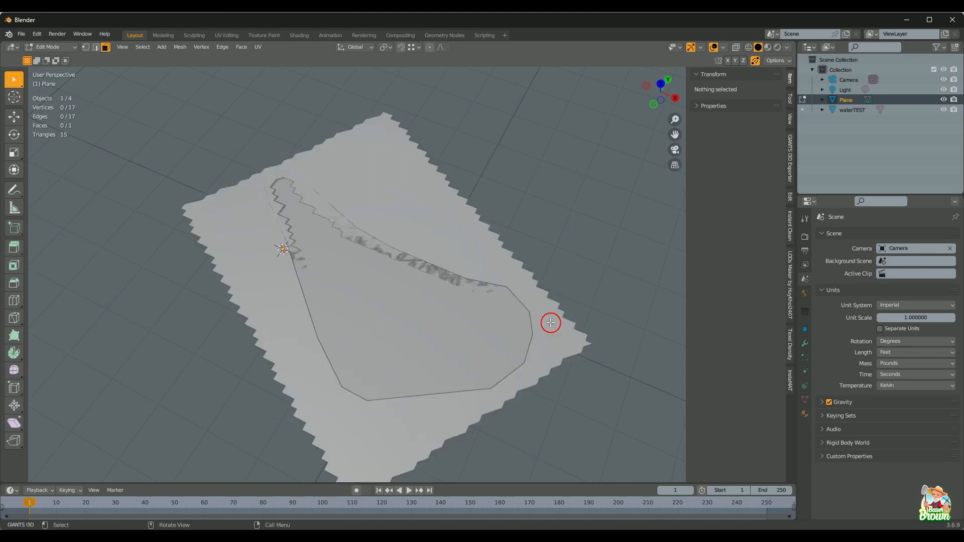
Step: Switch the plane to Object Mode and open the GIANTS I3D Exporter settings
key("Tab")
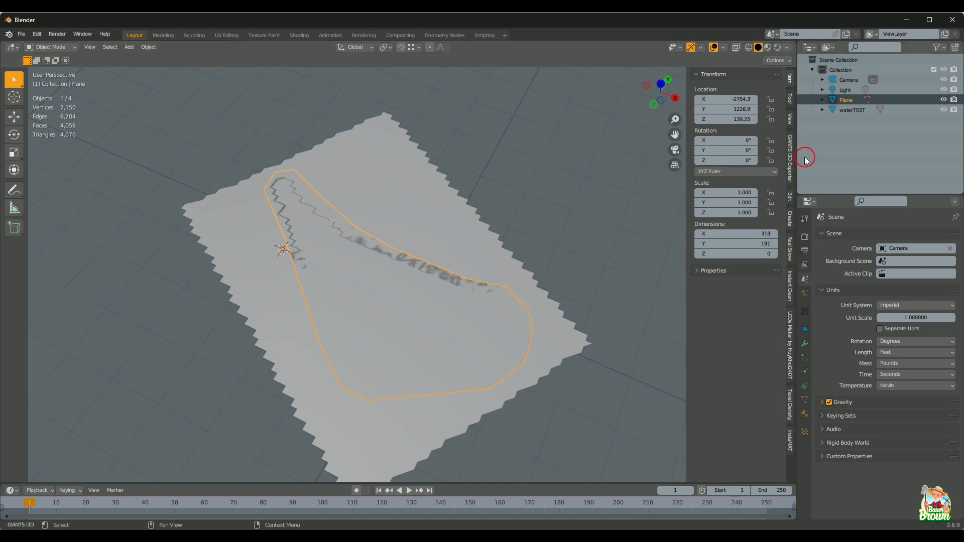
left_click(790, 147)
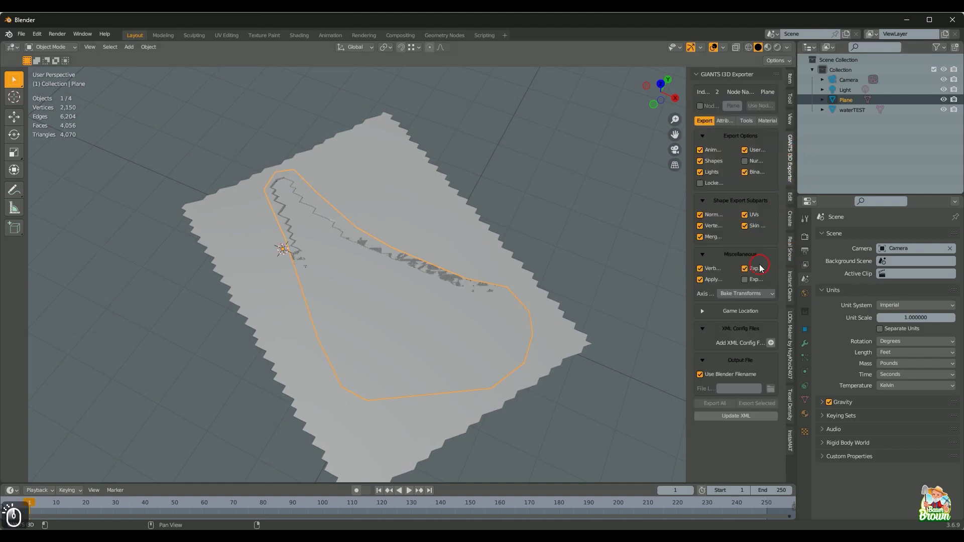
scroll(473, 291, "up", 2)
scroll(474, 291, "down", 3)
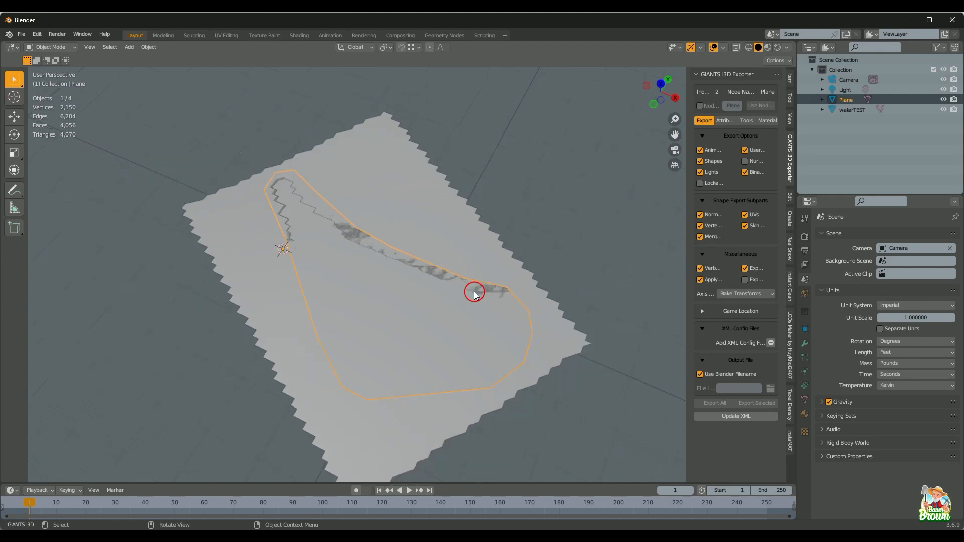
Step: Put the plane back in Edit Mode with vertex selection, hide the sidebar, and deselect all vertices
scroll(475, 292, "up", 2)
key("Tab")
scroll(474, 291, "up", 1)
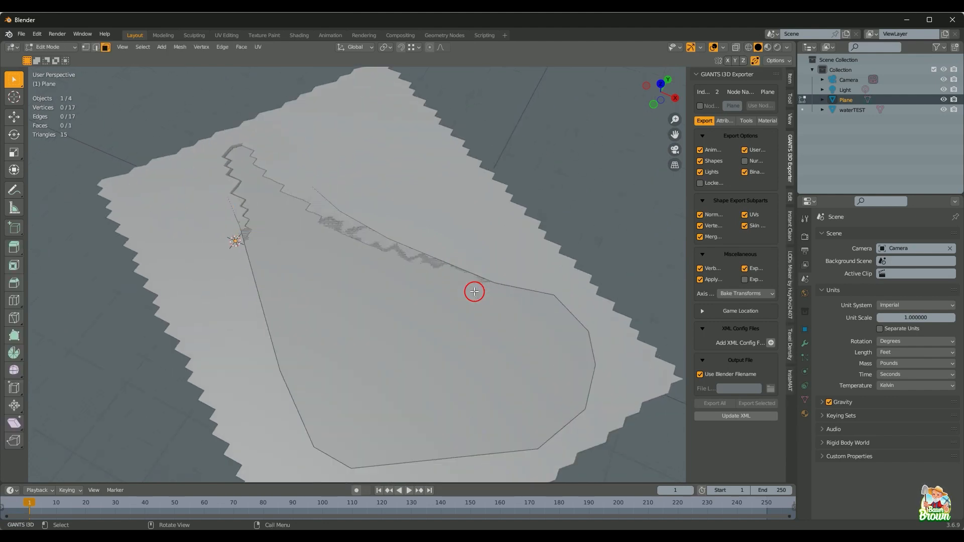
scroll(474, 291, "down", 1)
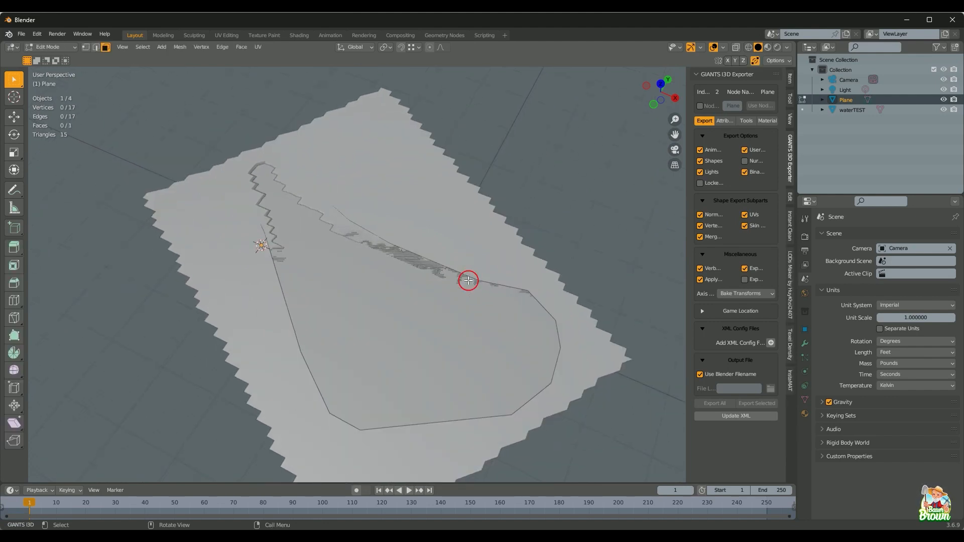
key("a")
key("1")
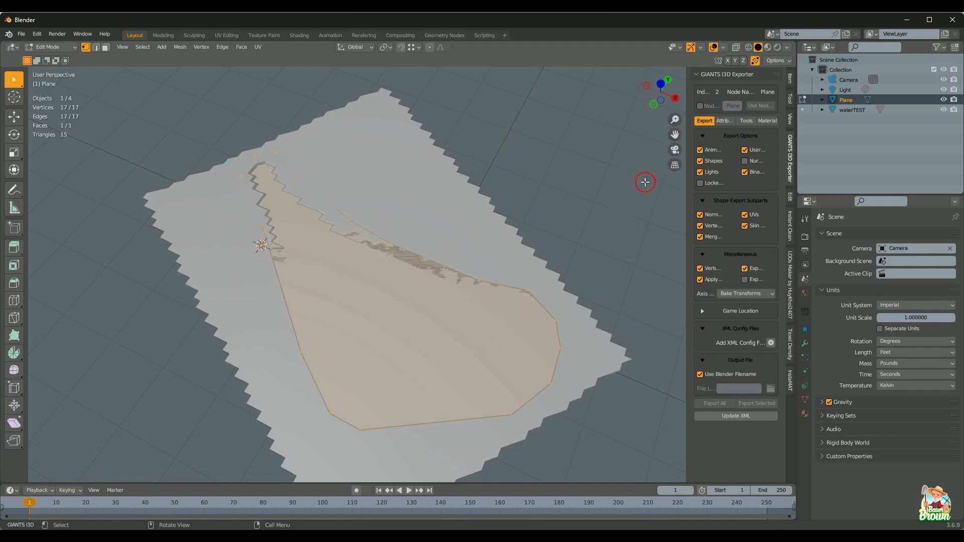
key("n")
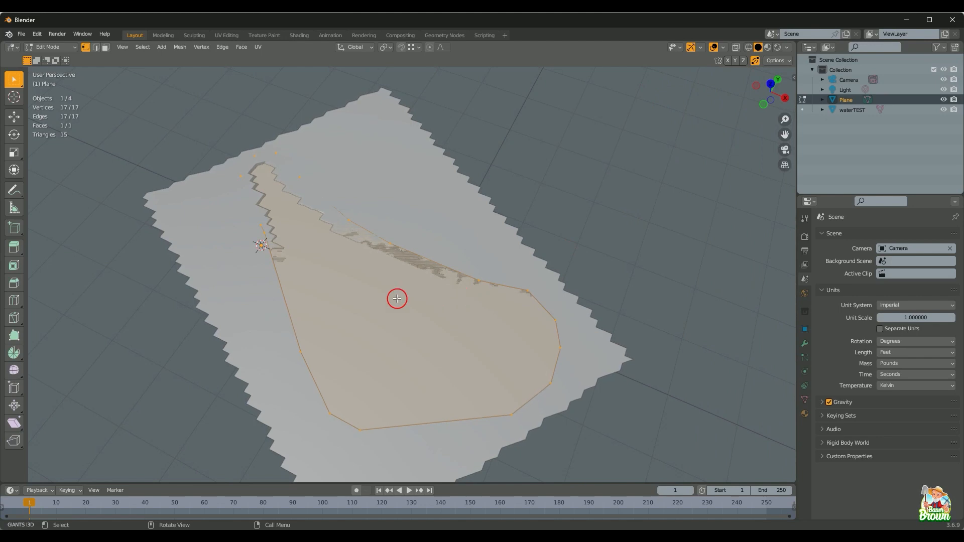
scroll(397, 298, "up", 1)
left_click(472, 206)
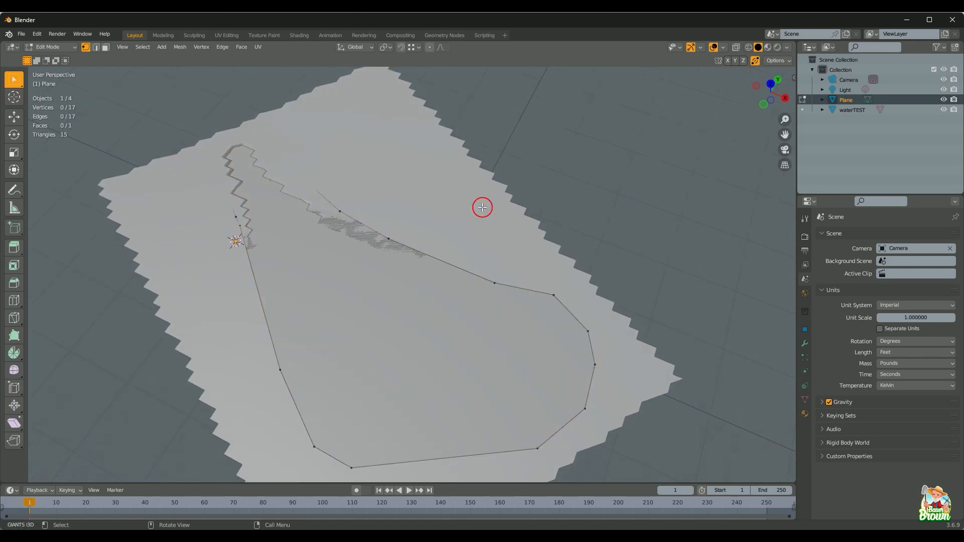
Step: Set the snapping target to Face Project and turn snapping on
left_click(418, 51)
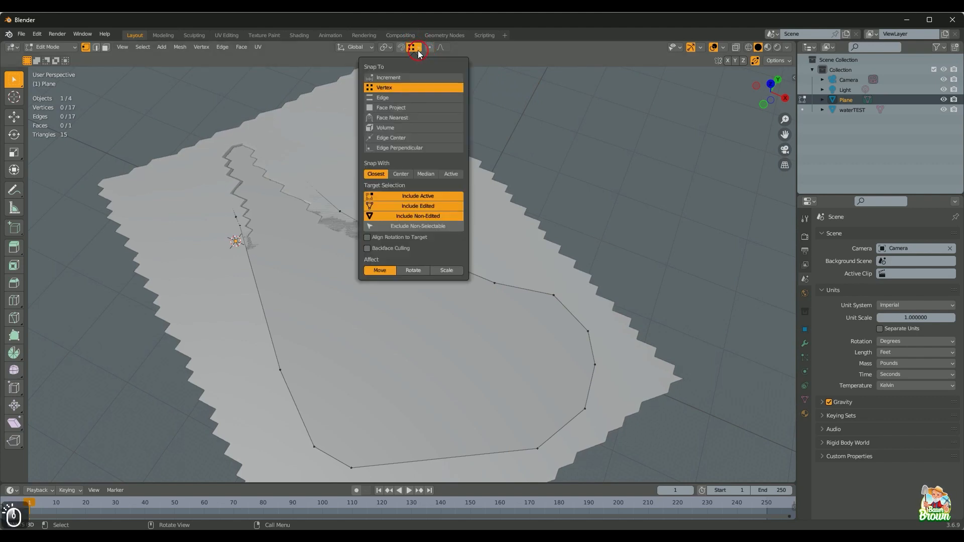
left_click(418, 108)
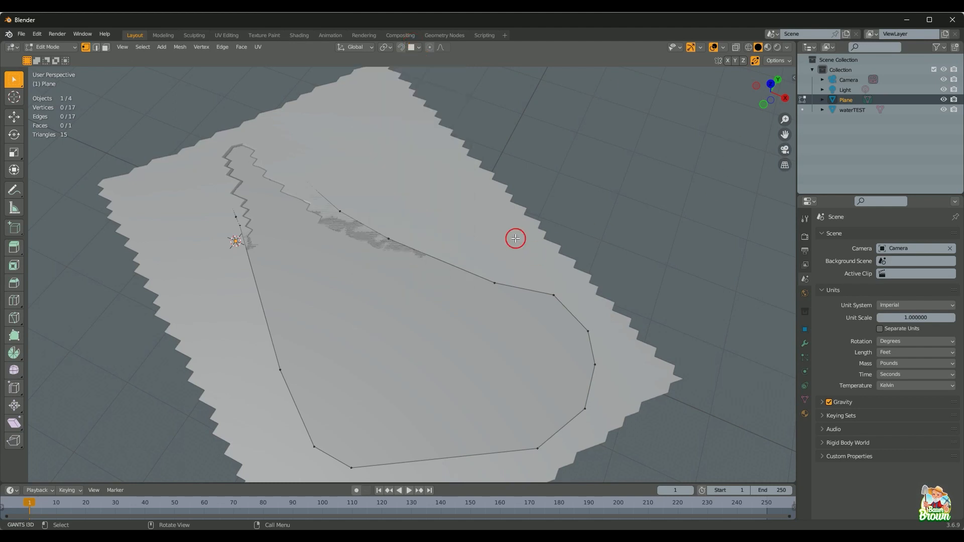
left_click(401, 49)
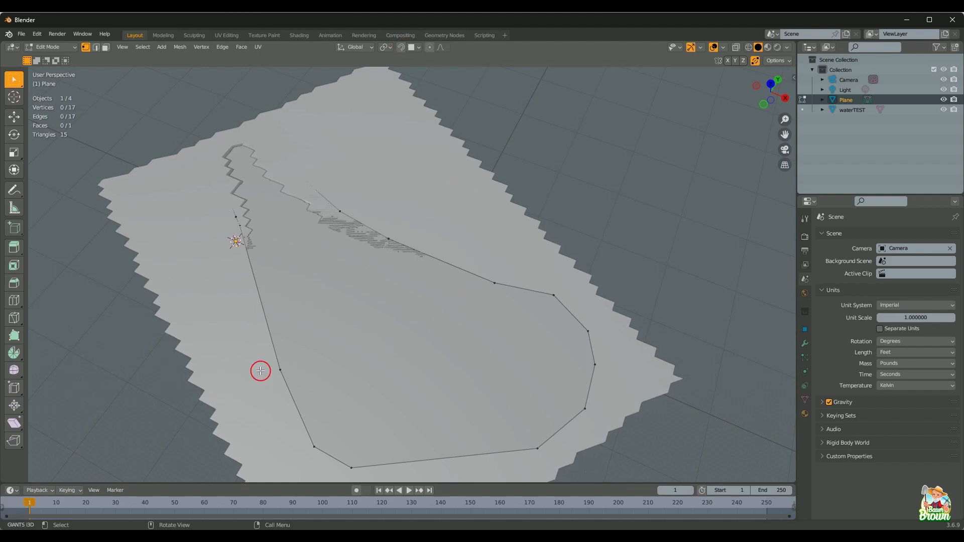
left_click(279, 371)
middle_click_drag(550, 277, 431, 279)
middle_click_drag(360, 101, 514, 366)
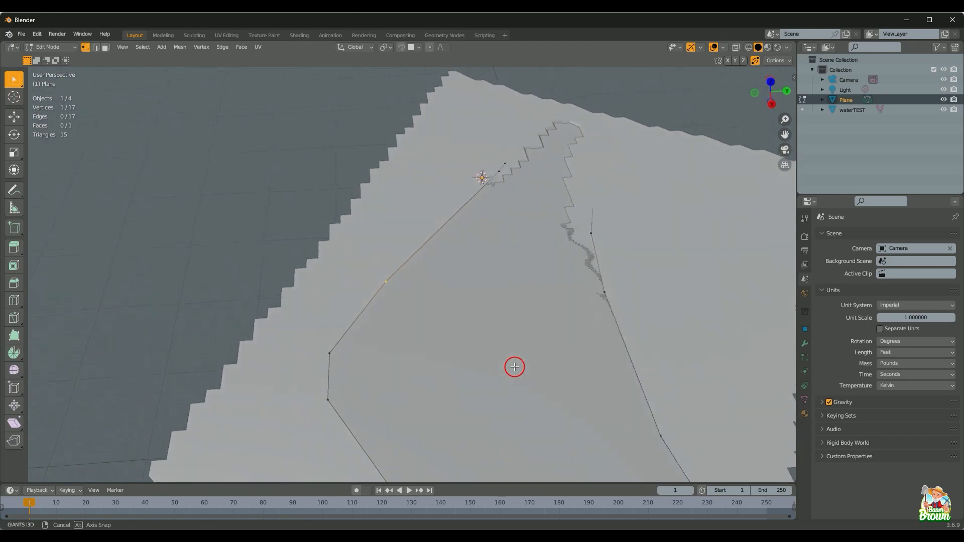
left_click(334, 353)
mouse_move(441, 305)
middle_mouse_down()
mouse_move(444, 314)
mouse_move(436, 301)
middle_mouse_up()
left_click(402, 48)
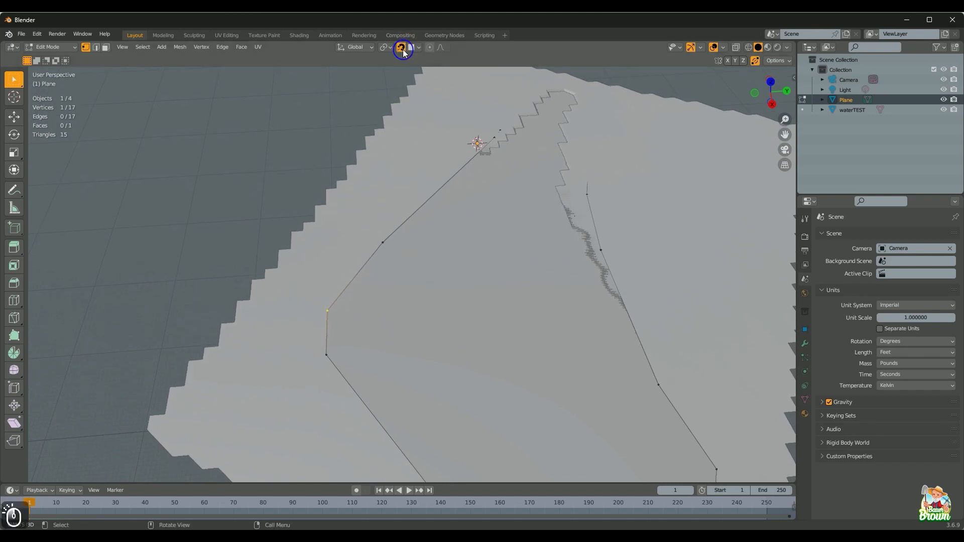
scroll(398, 297, "down", 2)
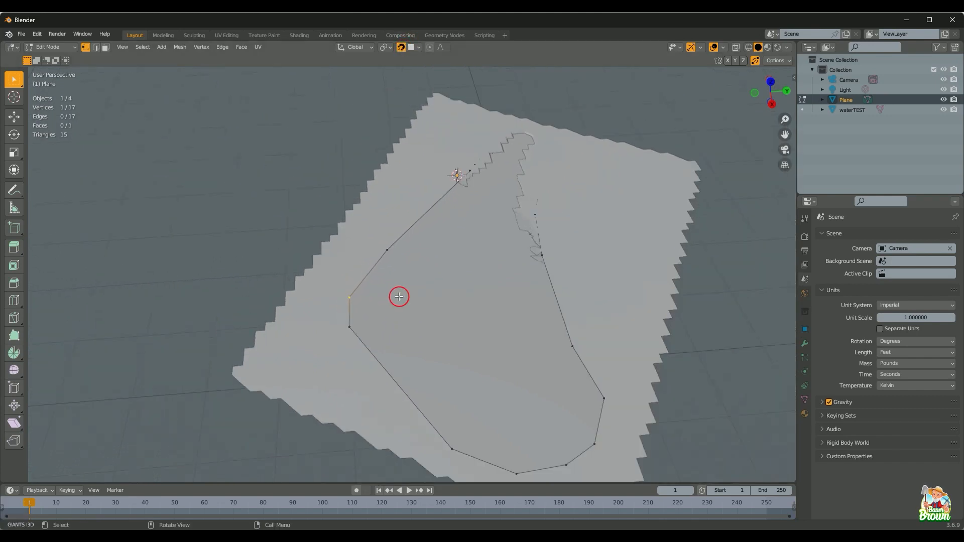
scroll(399, 297, "up", 1)
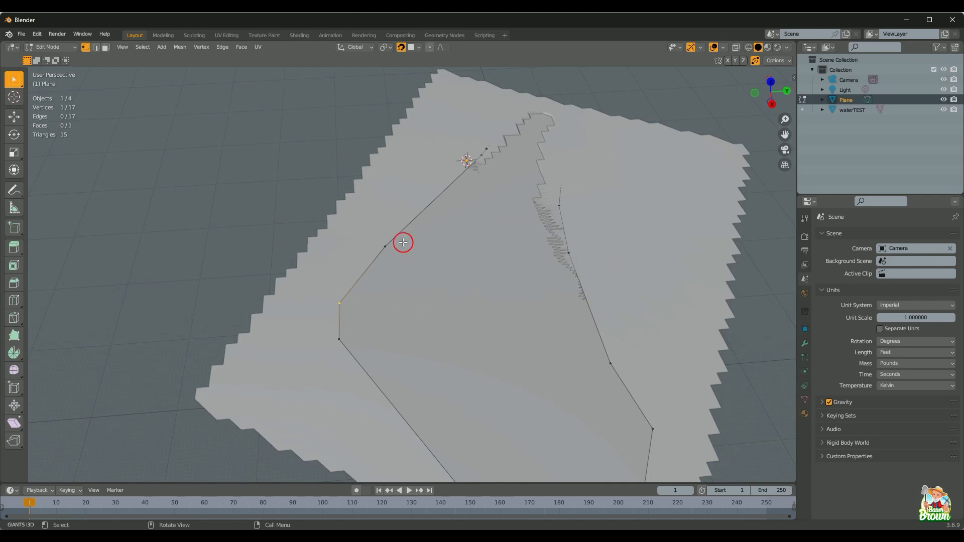
Step: Remove the plane's fill face and its closing edge, keeping only the open outline
key("a")
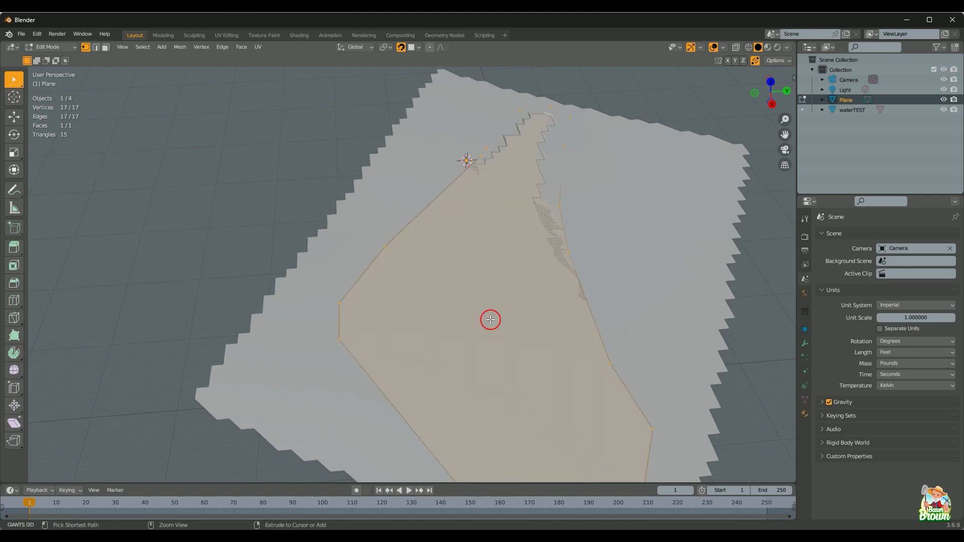
key("Tab")
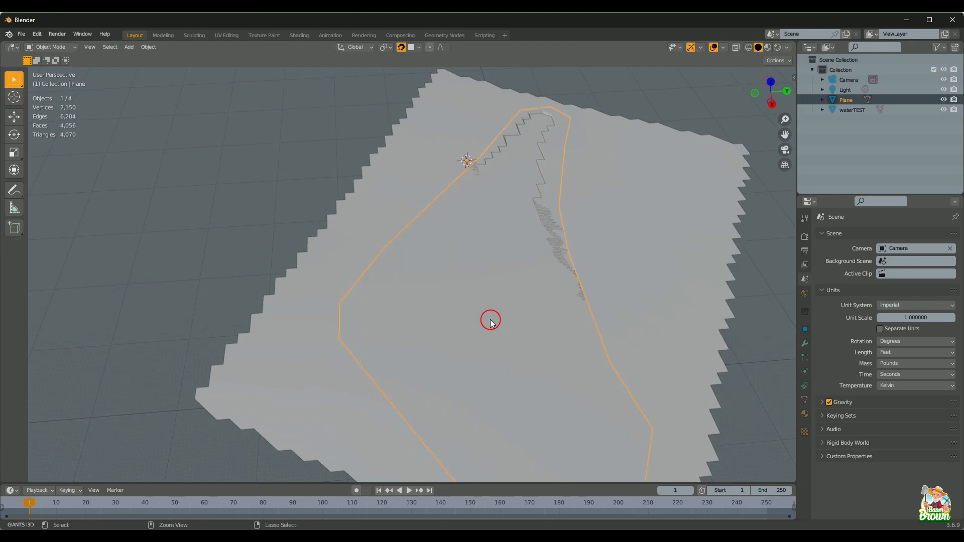
key("Tab")
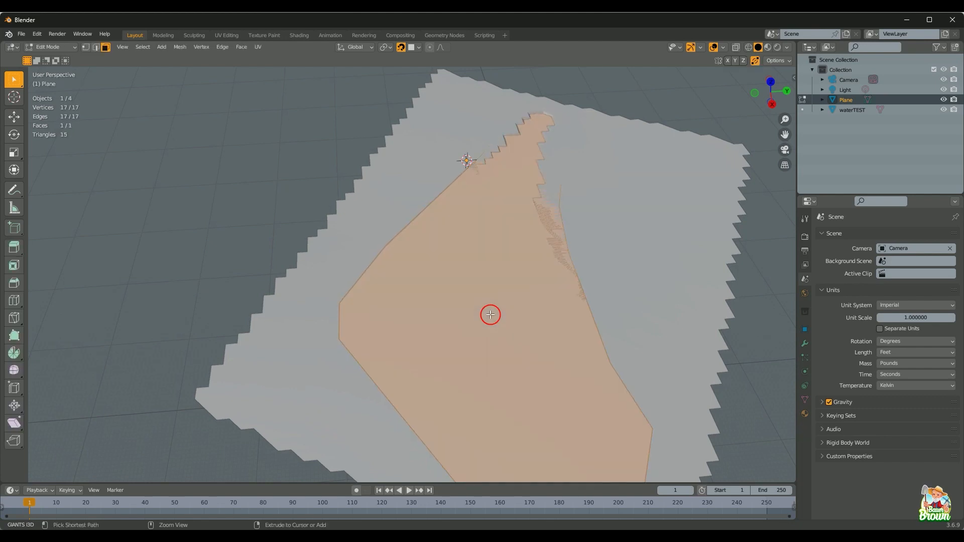
key("1")
key("x")
left_click(491, 312)
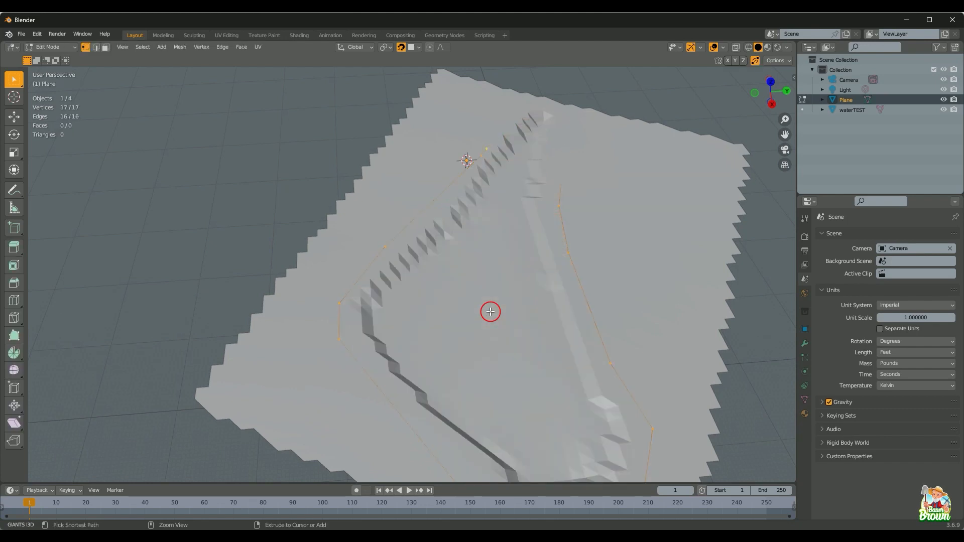
Step: Move three outline vertices on the 3D cursor's side of the basin onto the terrain surface using face snapping
left_click(385, 247)
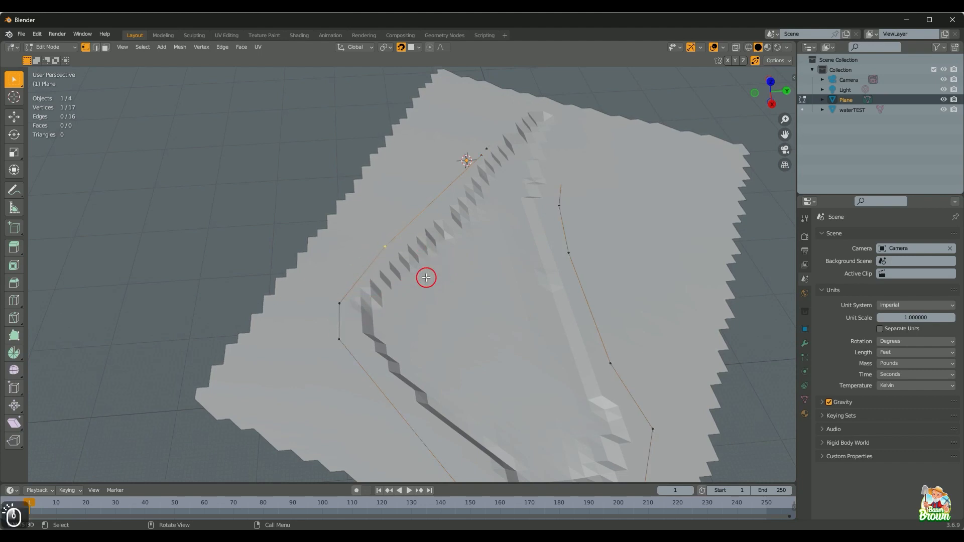
left_click(340, 303)
left_click(418, 47)
key("g")
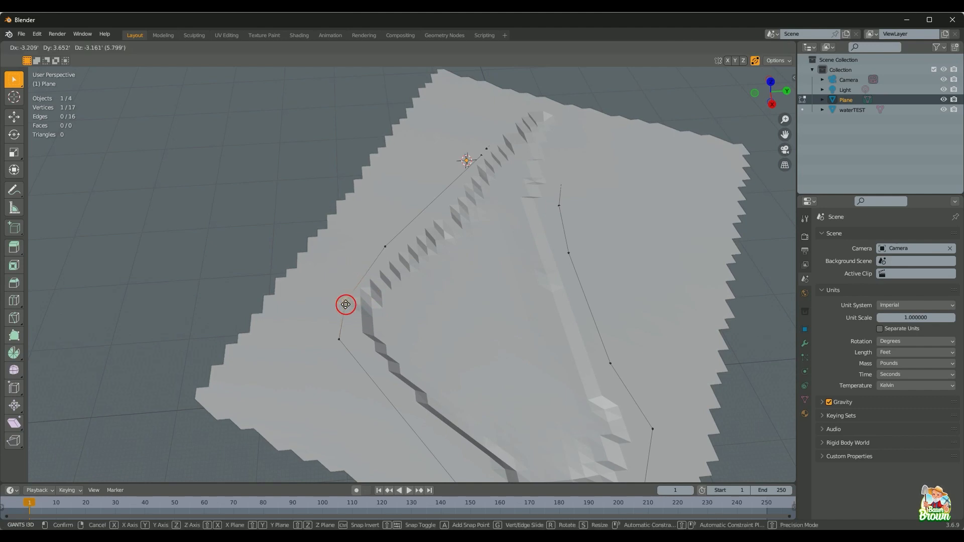
left_click(339, 305)
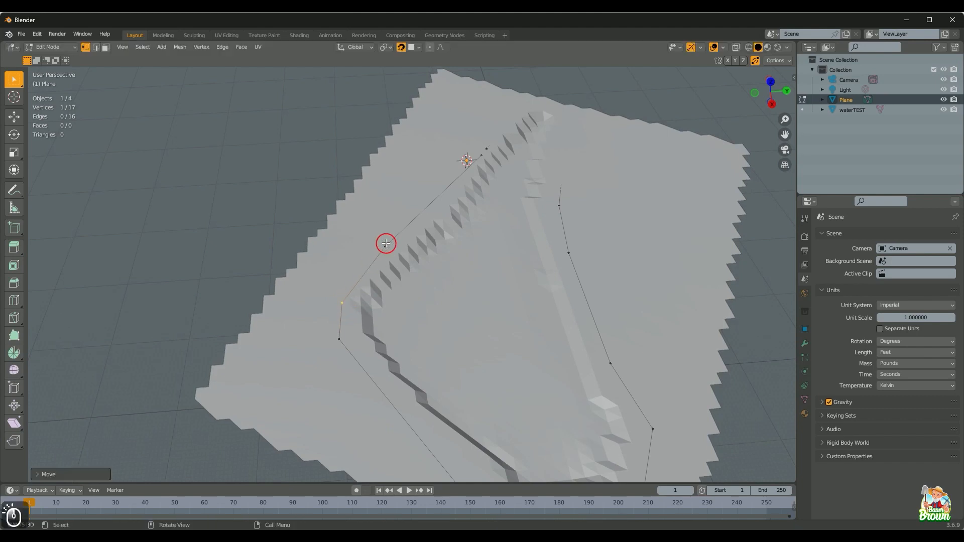
left_click(384, 248)
key("g")
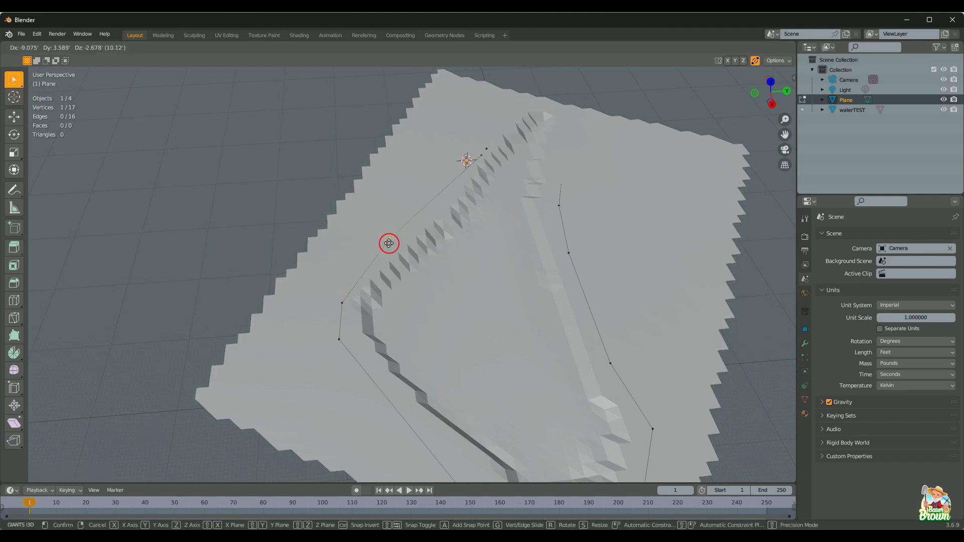
left_click(392, 247)
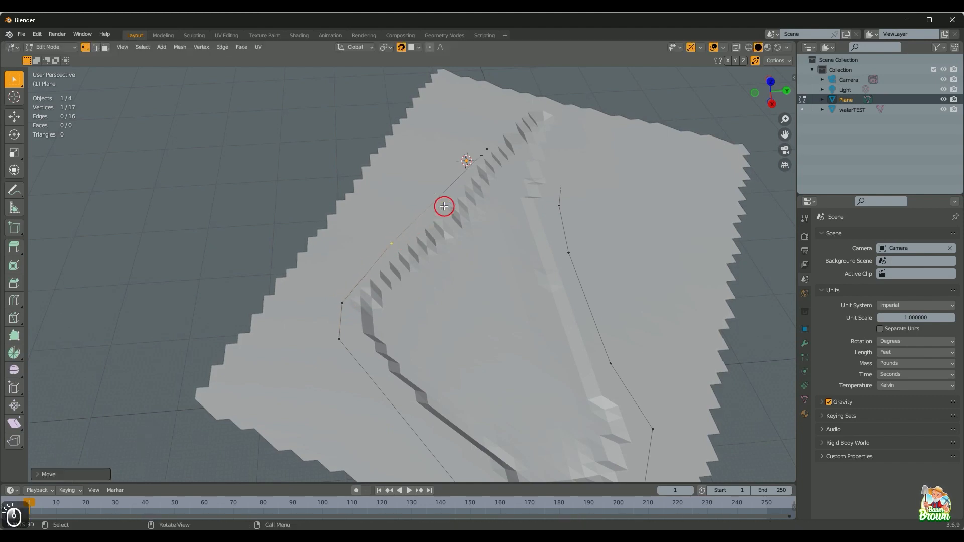
left_click(487, 147)
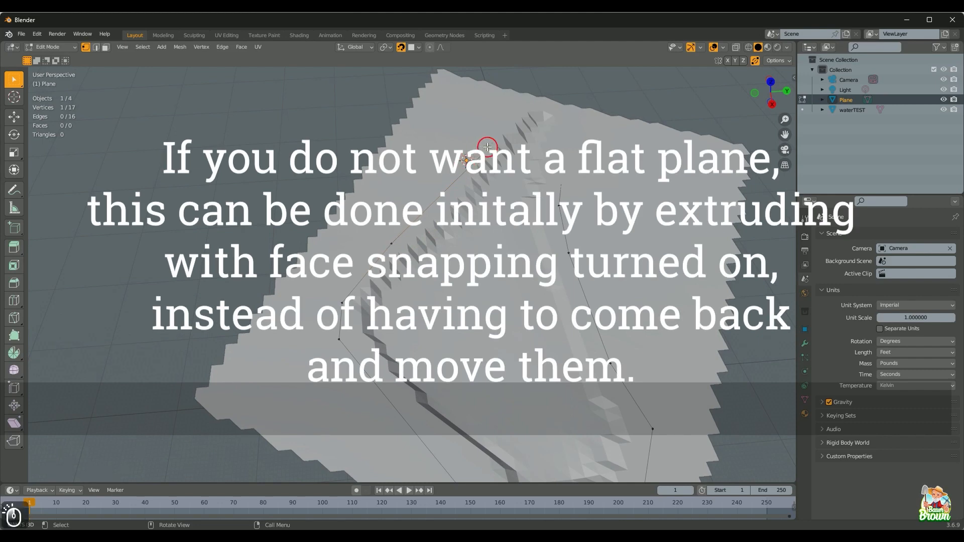
key("g")
left_click(488, 146)
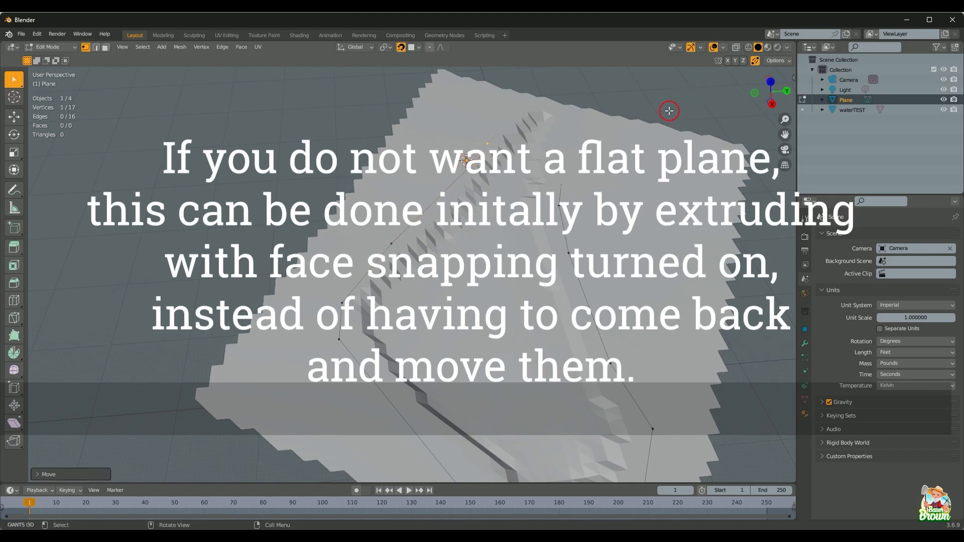
Step: In top view, select the outline vertex hidden below the terrain beside the basin's narrow tip and move it onto the surface
key("shift+z")
middle_click_drag(561, 137, 522, 299)
scroll(520, 295, "up", 4)
left_click(556, 182)
key("KP_7")
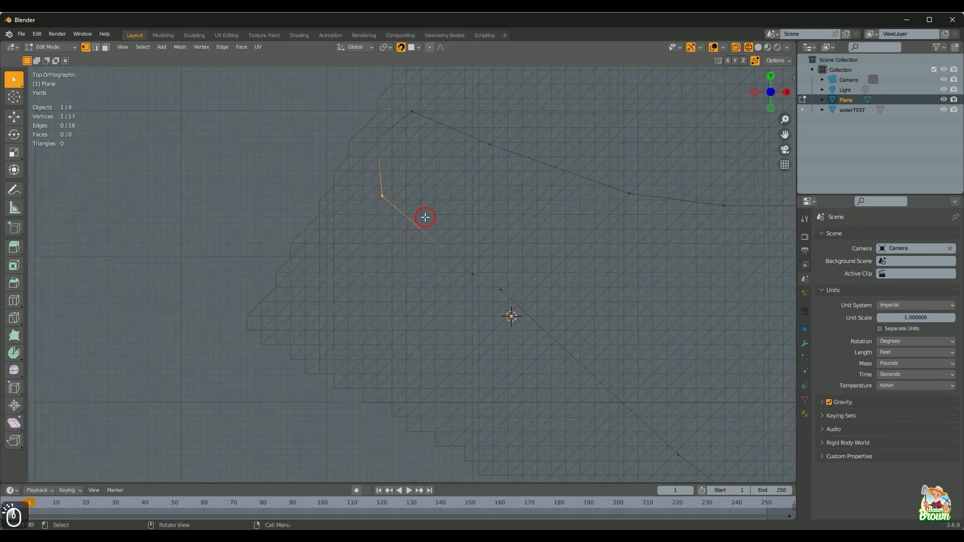
key("shift+z")
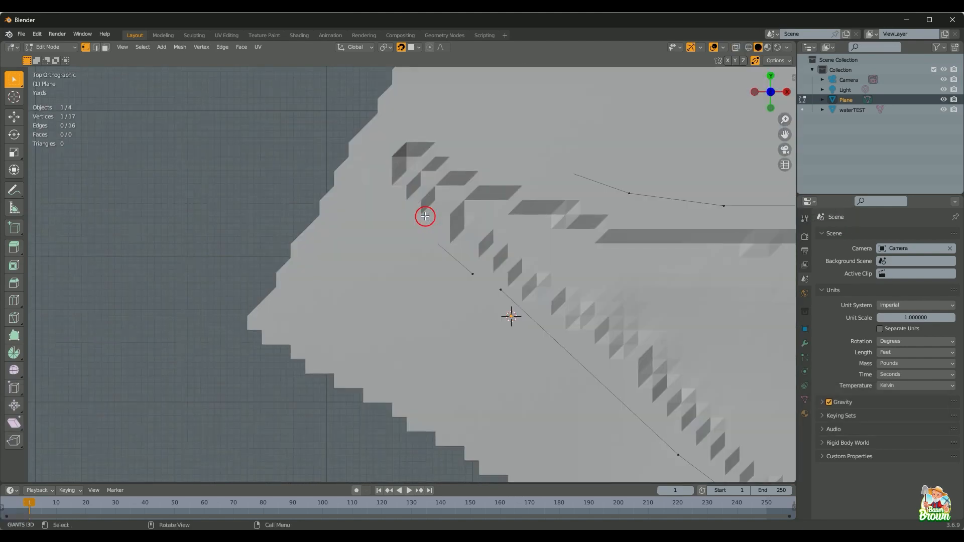
key("g")
left_click(383, 198)
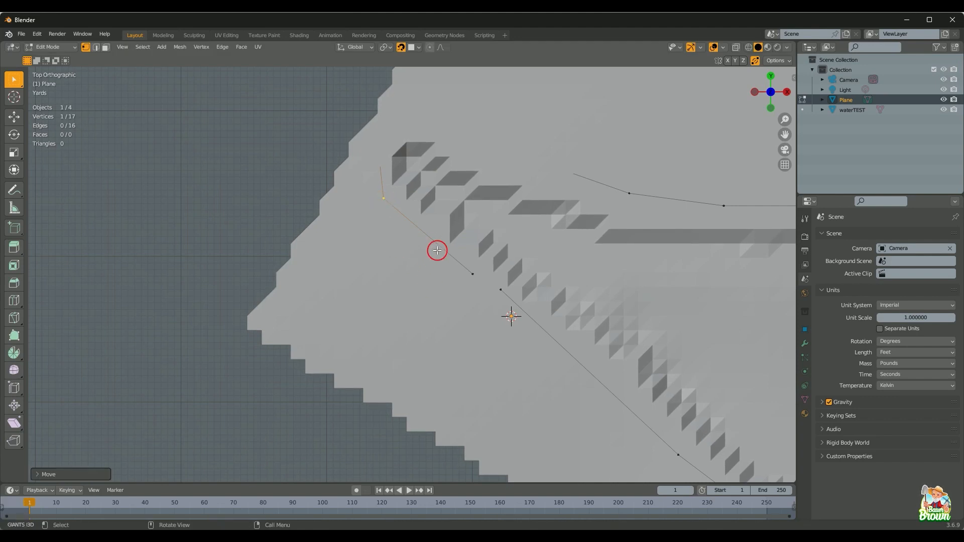
Step: Snap the two hidden outline vertices around the basin's narrow tip onto the terrain surface
key("shift+z")
left_click(381, 135)
key("shift+z")
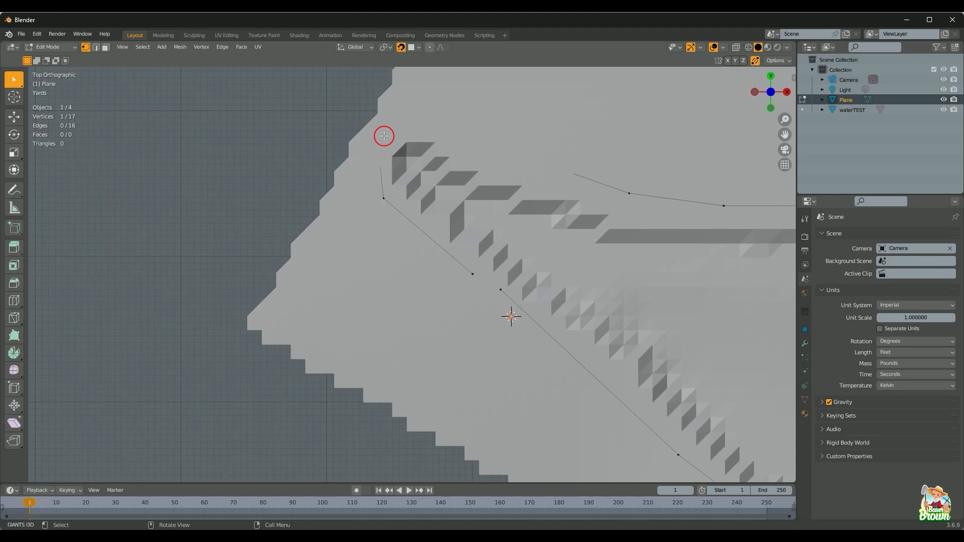
key("g")
left_click(383, 135)
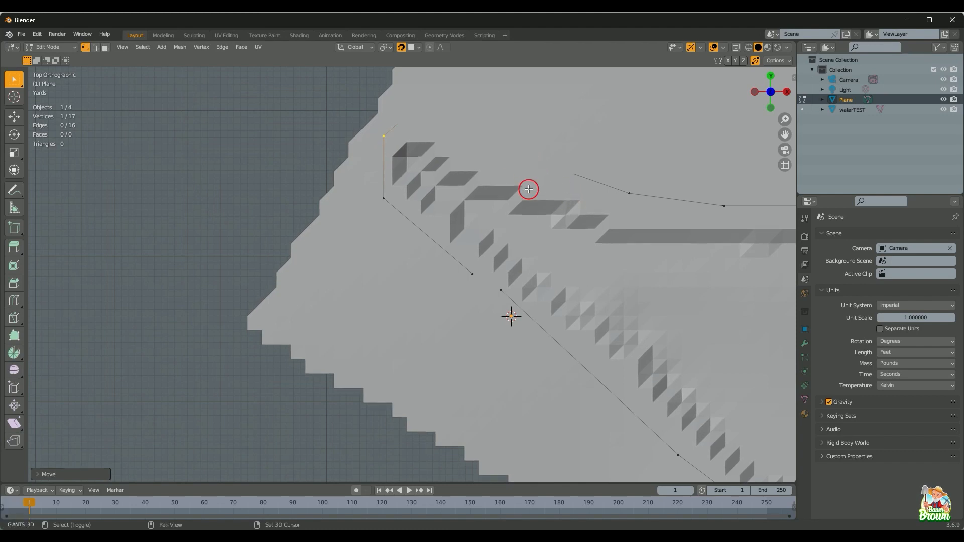
key("shift+z")
left_click(419, 116)
key("shift+z")
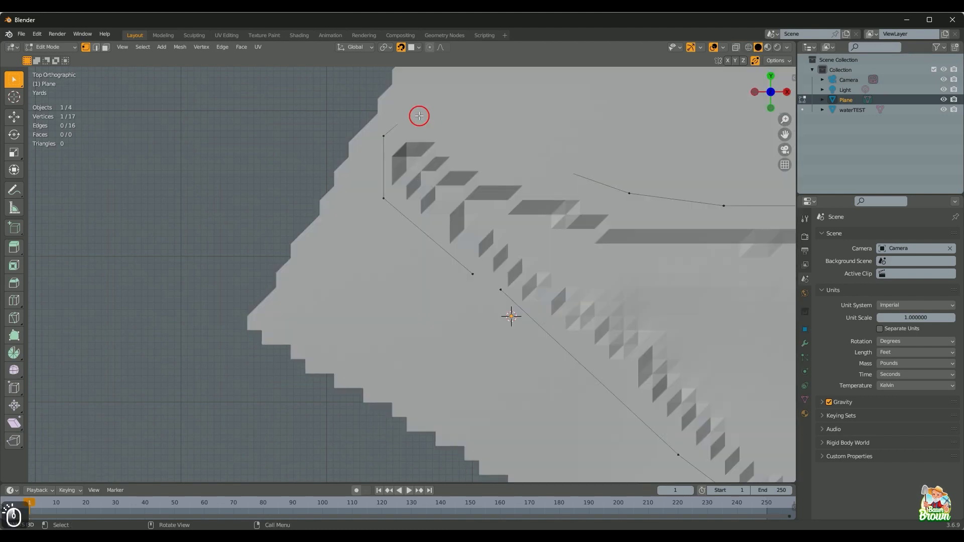
left_click_drag(420, 118, 420, 117)
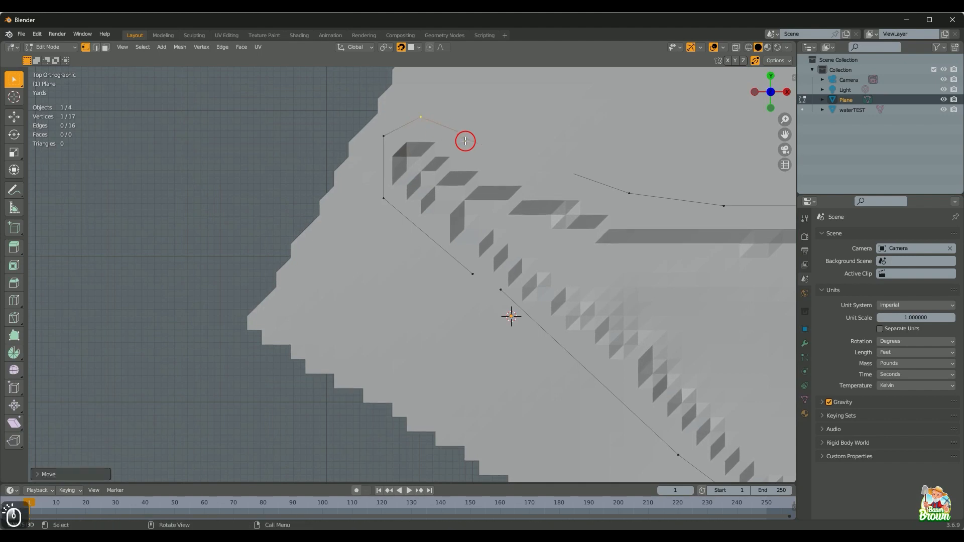
Step: Snap the next three outline vertices along the basin's upper side onto the terrain surface
key("shift+z")
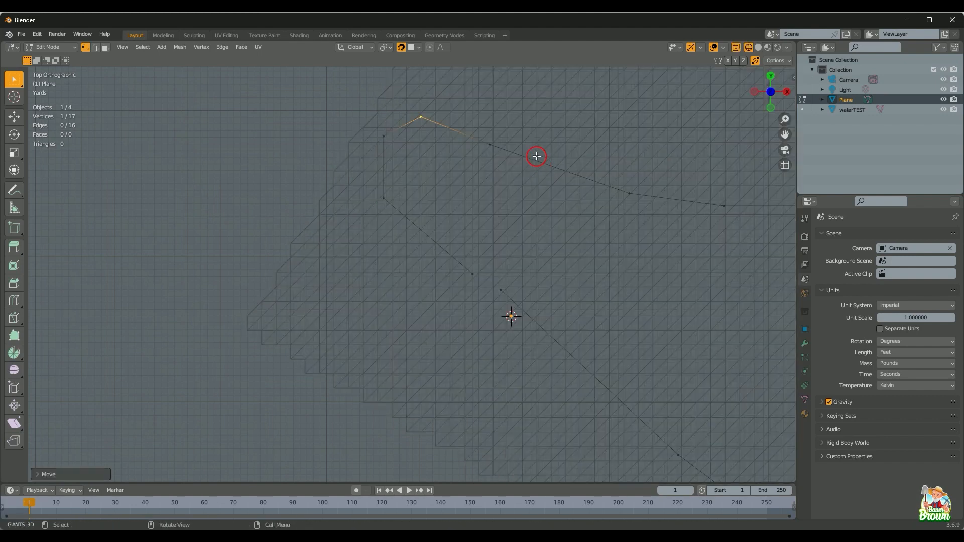
left_click(497, 136)
key("shift+z")
key("g")
left_click(496, 136)
left_click(629, 193)
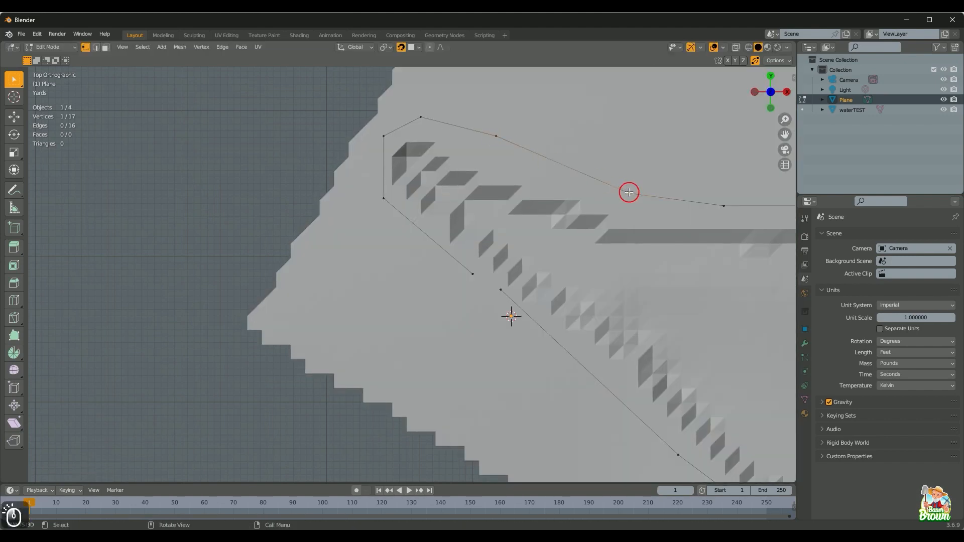
key("g")
left_click(629, 193)
left_click(724, 206)
key("g")
left_click(722, 209)
Step: Snap the remaining upper-side vertex and the outline vertices around the basin's wide end closer to its rim on the terrain
middle_click_drag(639, 260, 318, 293, "shift")
left_click(587, 243)
key("g")
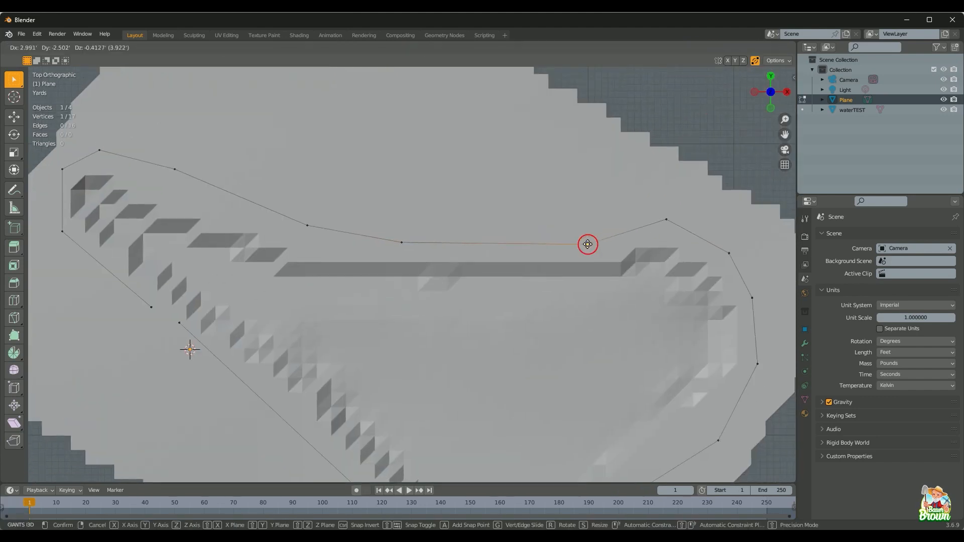
left_click(586, 244)
left_click(670, 225)
key("g")
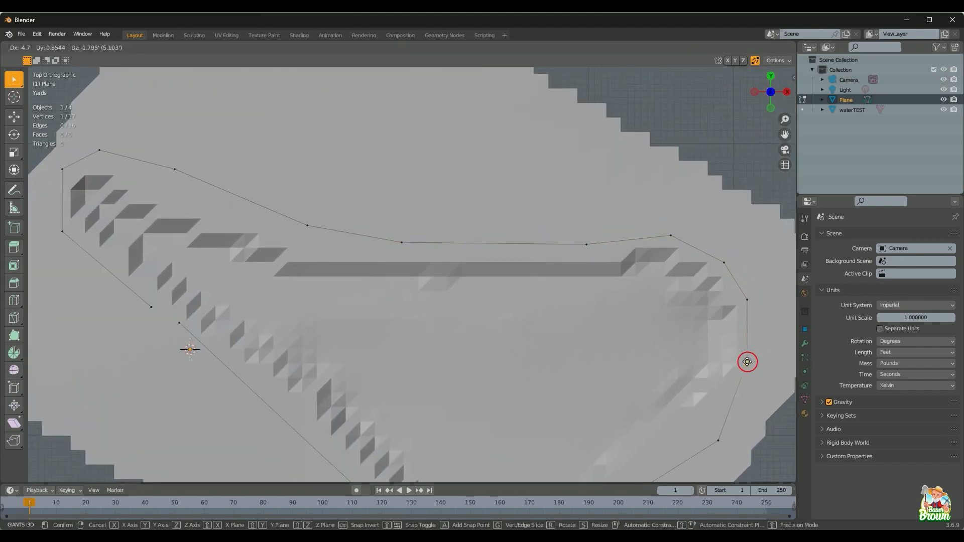
left_click(693, 429)
Step: Snap the outline vertex just past the basin's lowest corner onto the terrain surface, closer to the rim
middle_click_drag(647, 439, 685, 232, "shift")
left_click(551, 362)
key("g")
left_click(545, 358)
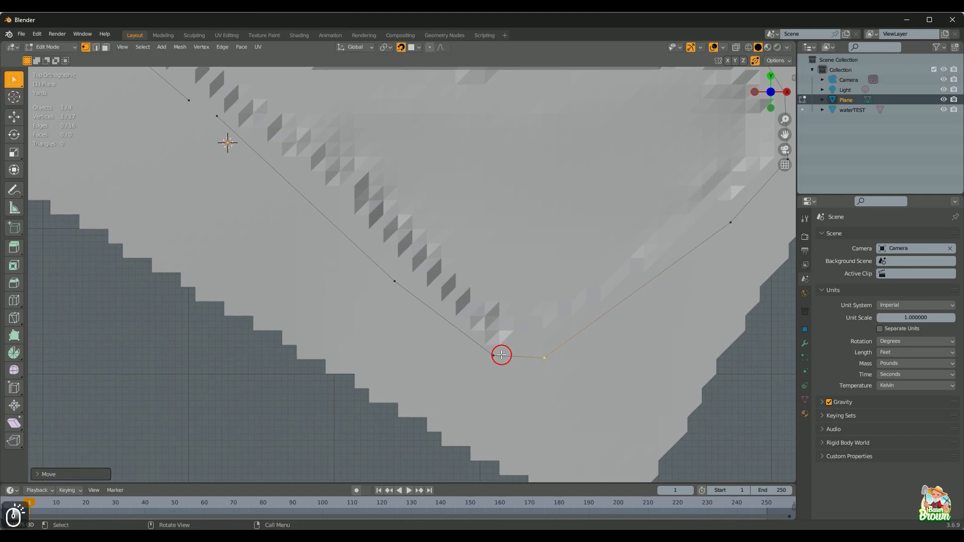
Step: Snap the outline vertex beside the basin's lowest corner onto the terrain, slightly farther out from the rim
left_click(498, 355)
key("g")
left_click(494, 360)
Step: Fill the entire pond outline with a single face and check its face orientation against the terrain
scroll(494, 360, "down", 5)
middle_click_drag(493, 346, 437, 337)
middle_click_drag(514, 390, 358, 319)
scroll(337, 312, "down", 1)
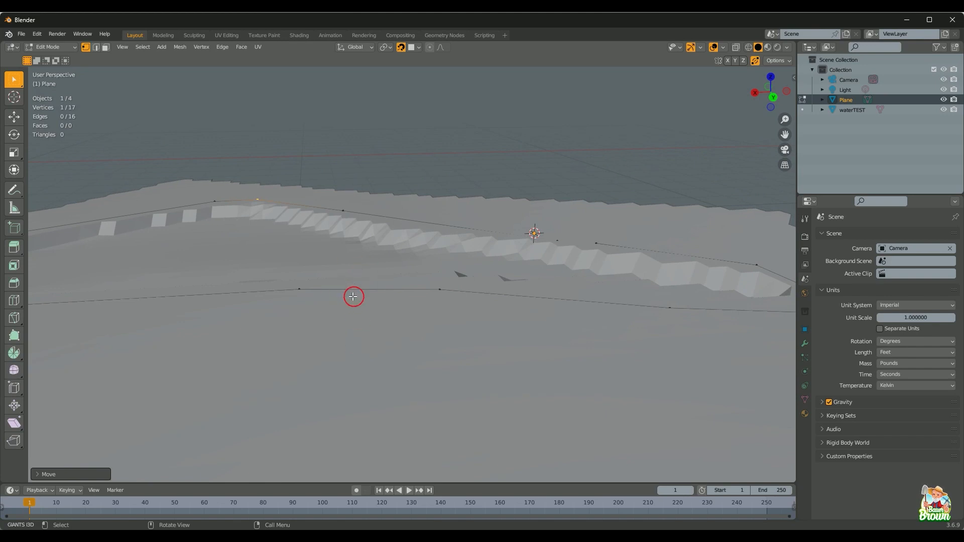
middle_click_drag(355, 295, 517, 342)
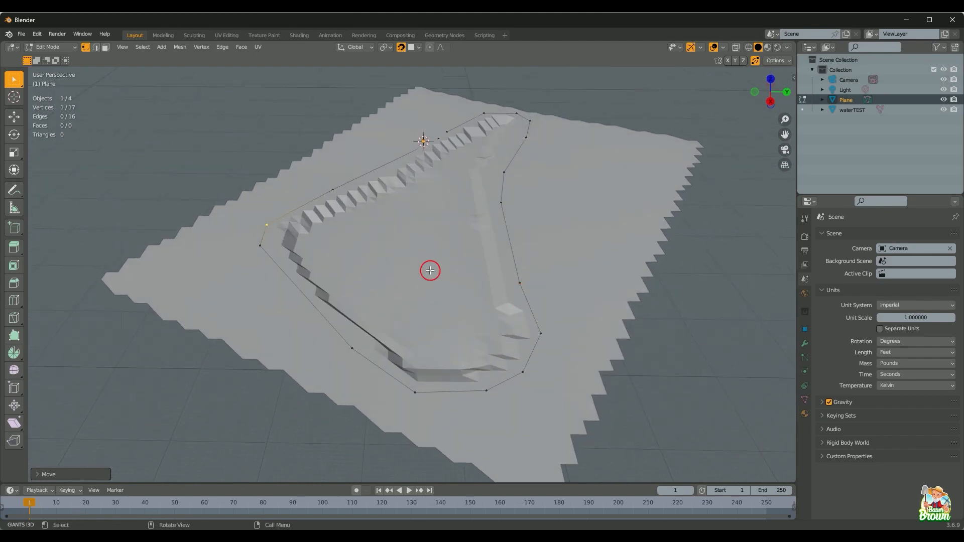
key("a")
key("f")
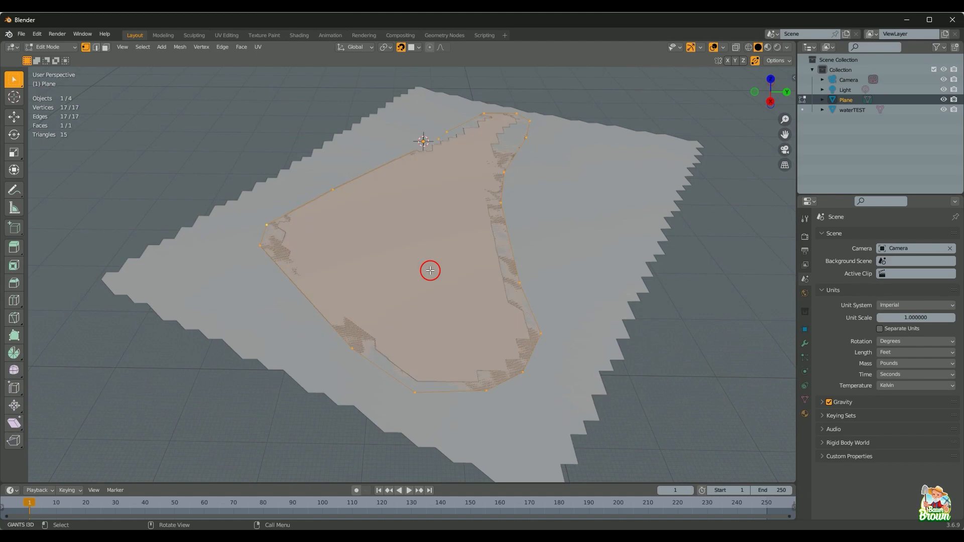
key("alt+f")
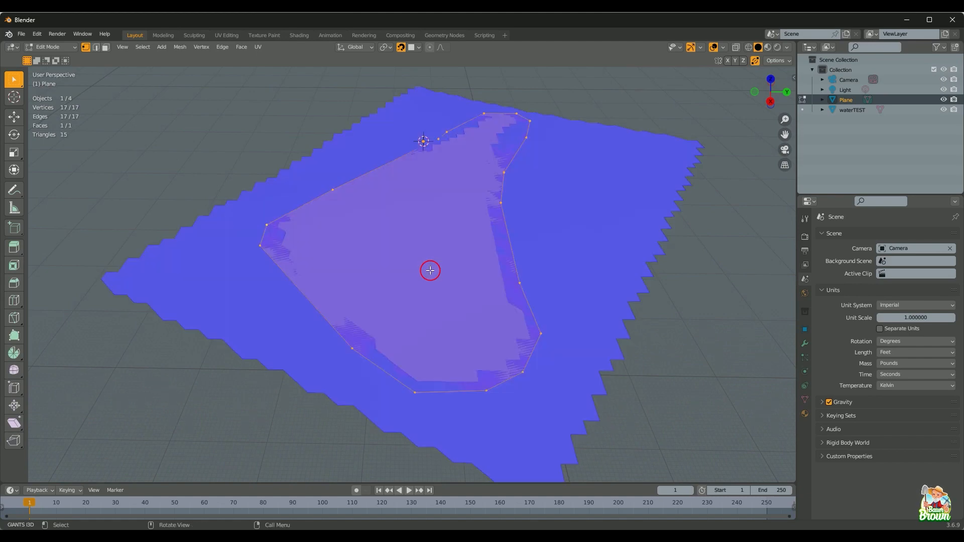
key("alt+f")
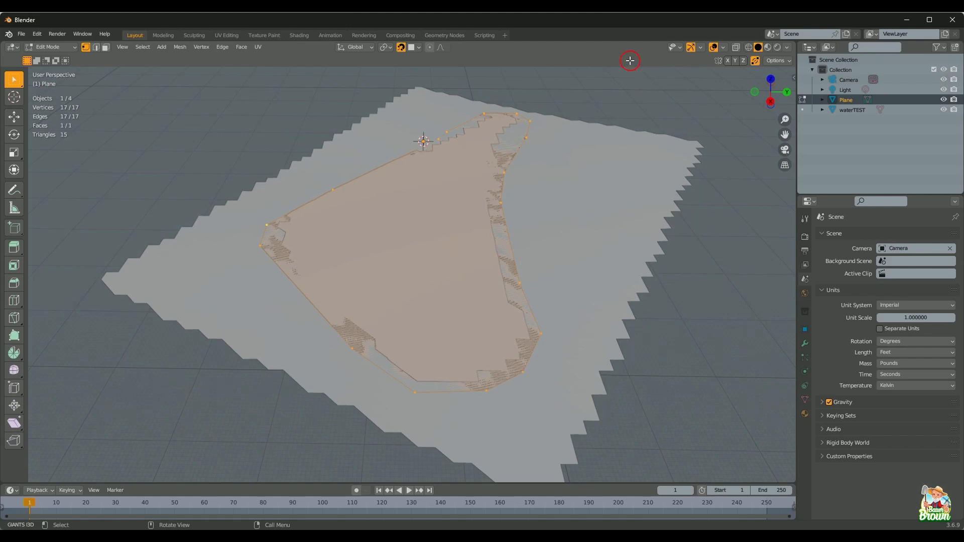
Step: Show the GIANTS I3D Exporter's export settings and try to export all objects with the Blender filename
key("n")
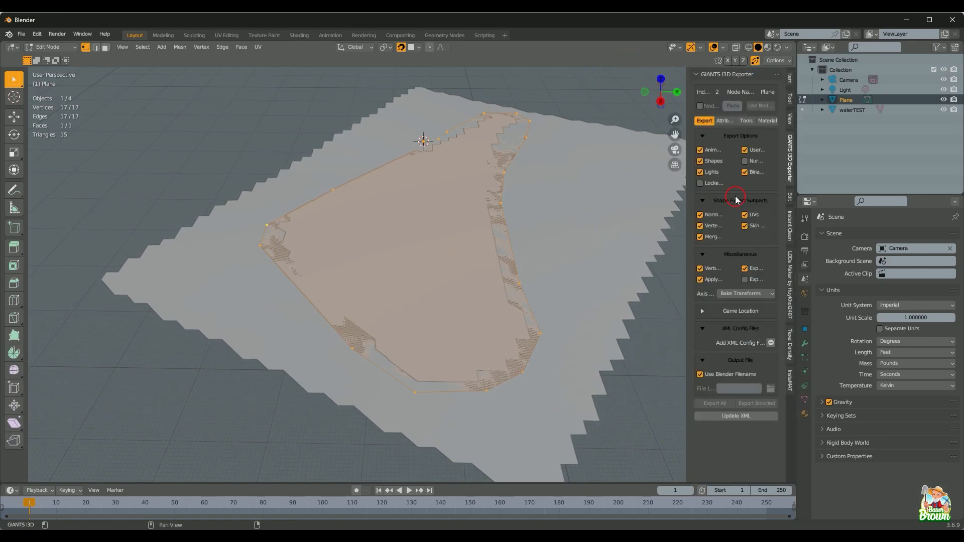
left_click(790, 160)
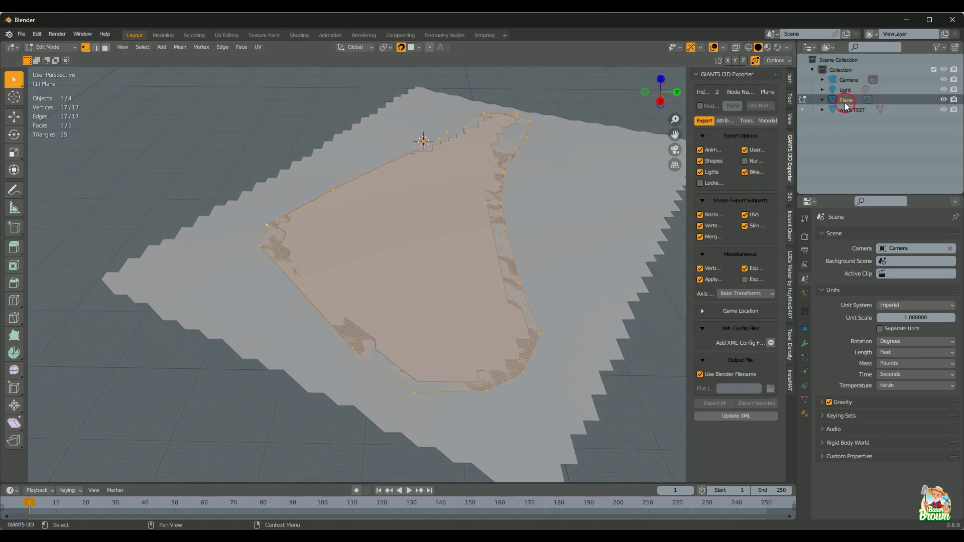
left_click(718, 404)
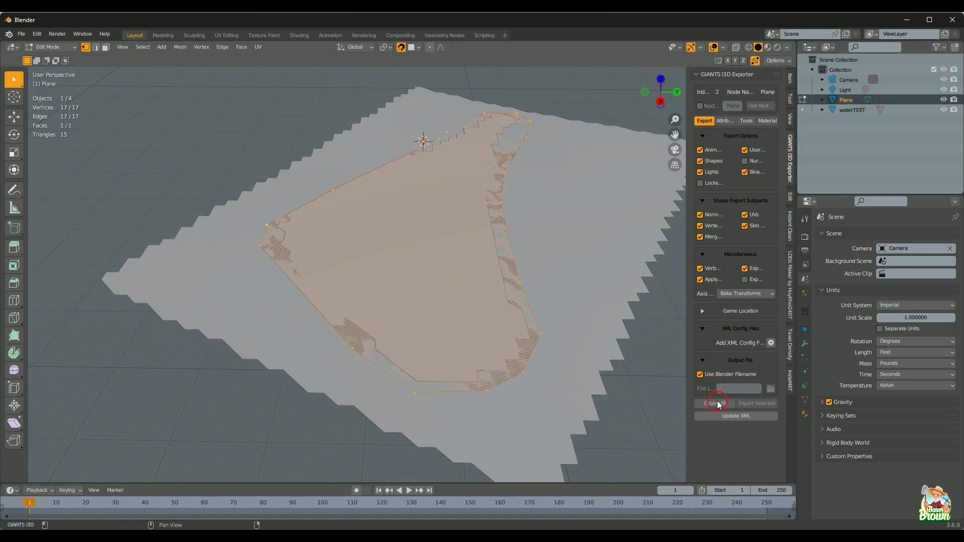
Step: Set the i3d output file to waterTEST.i3d in the Washington_County prefabs folder and export the selected plane
left_click(771, 390)
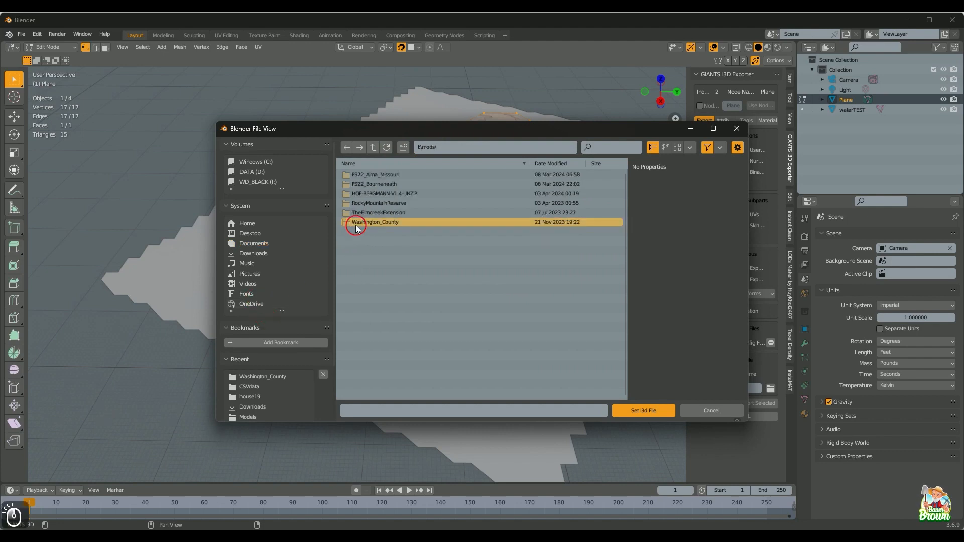
double_click(356, 224)
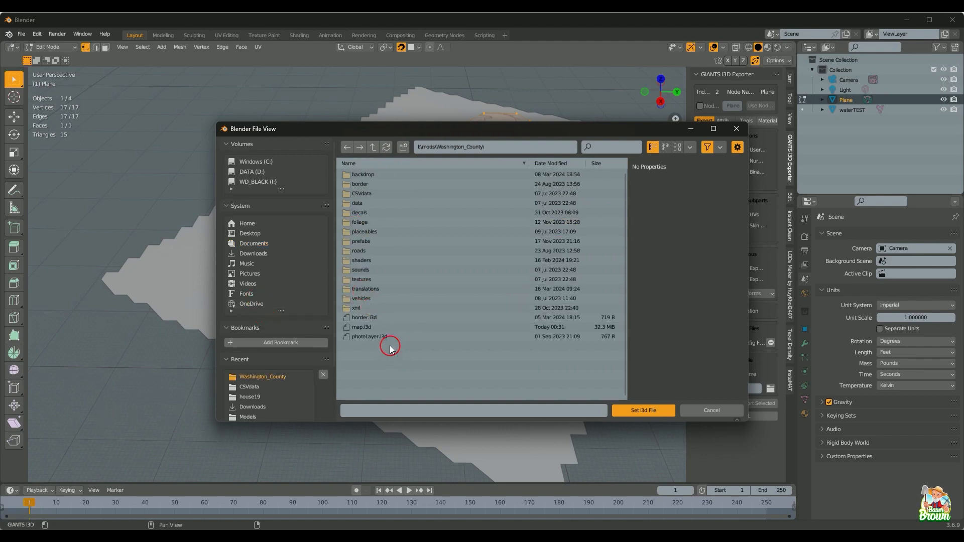
left_click(400, 410)
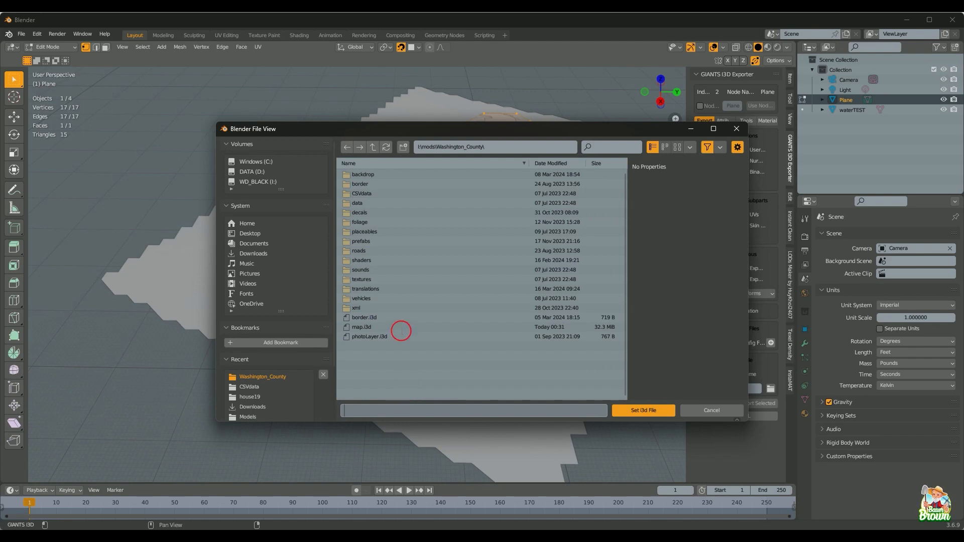
left_click(367, 243)
scroll(524, 372, "down", 15)
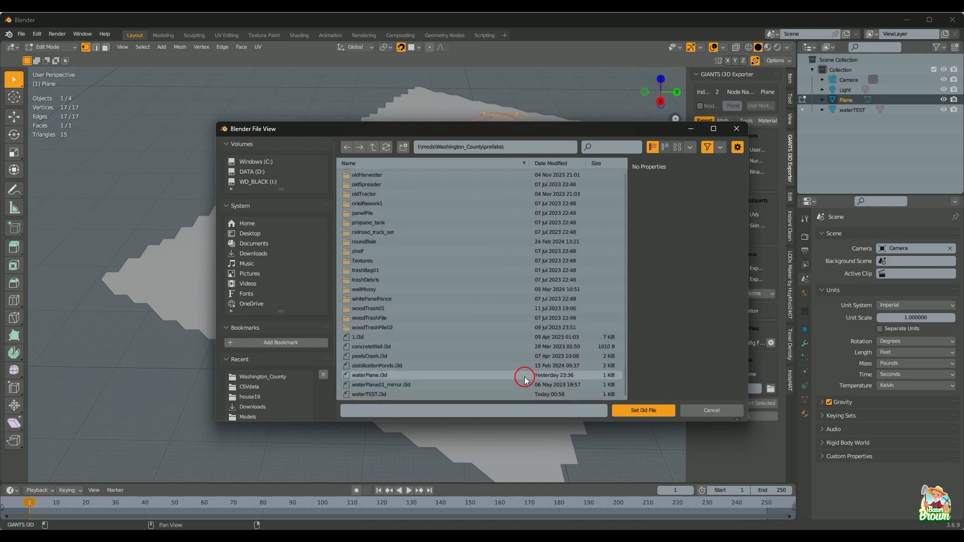
double_click(372, 394)
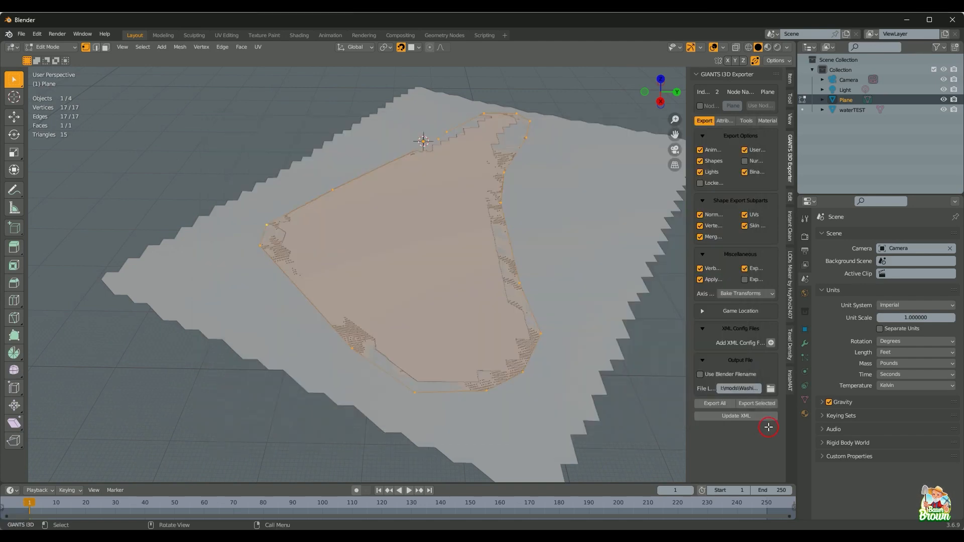
left_click(751, 405)
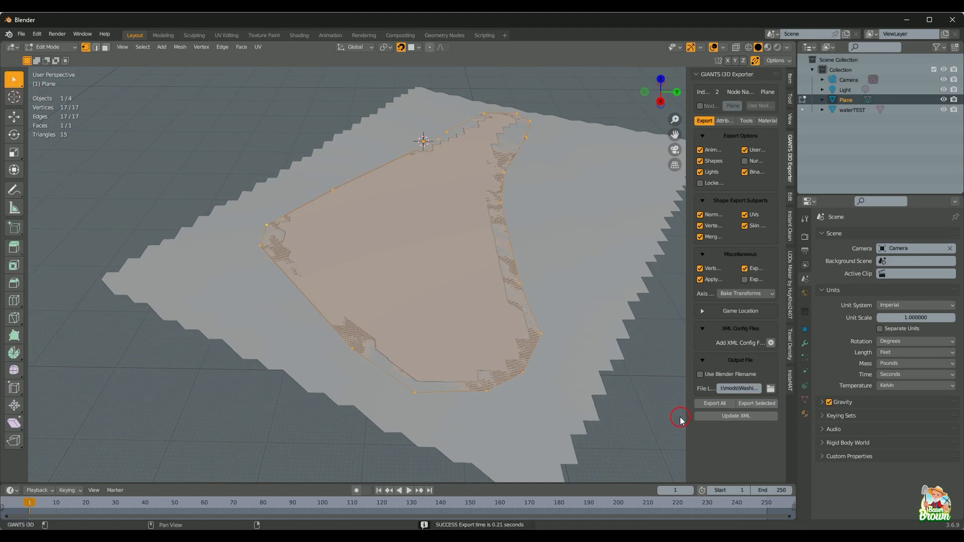
Step: Switch to GIANTS Editor and import the waterTEST i3d file from the prefabs folder into the Washington_County map scene
left_click(504, 539)
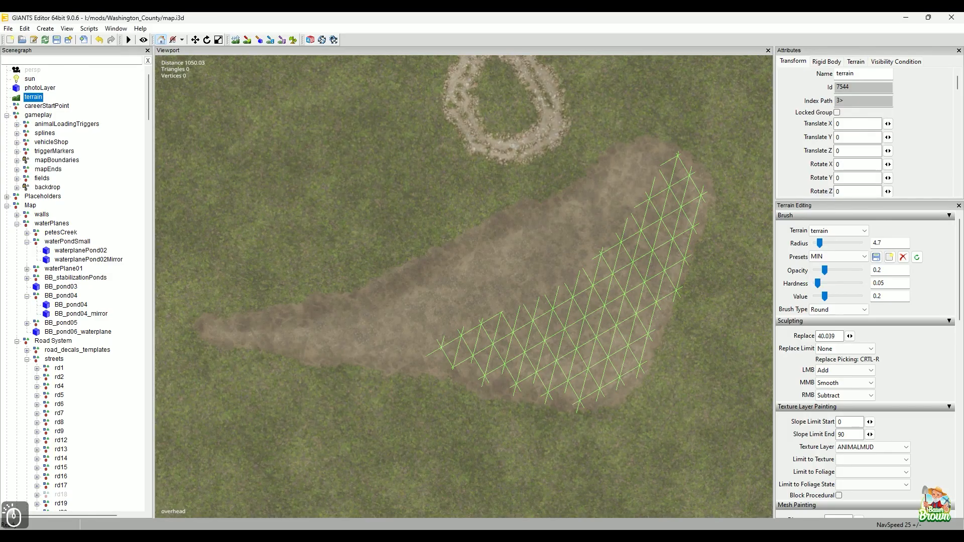
left_click_drag(148, 98, 148, 482)
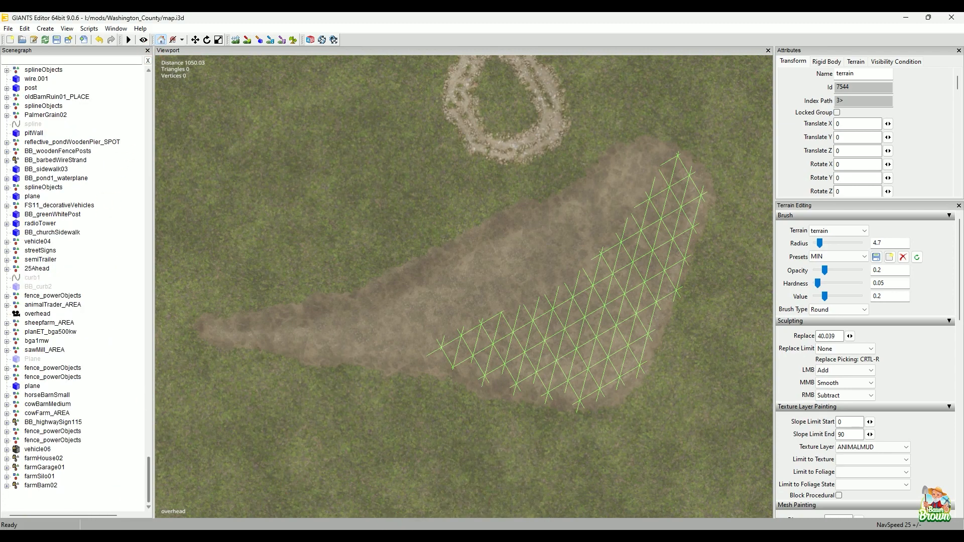
left_click(515, 537)
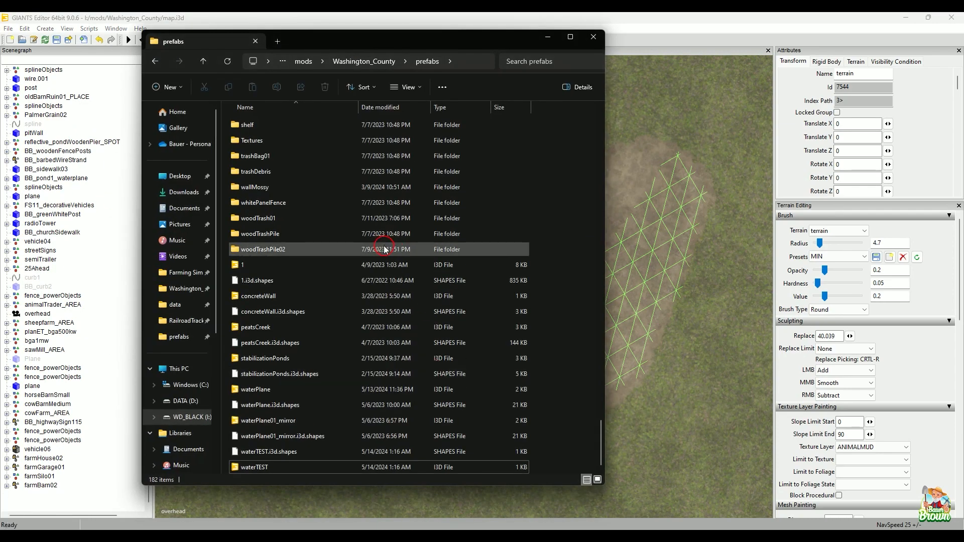
left_click(317, 455)
left_click(265, 467)
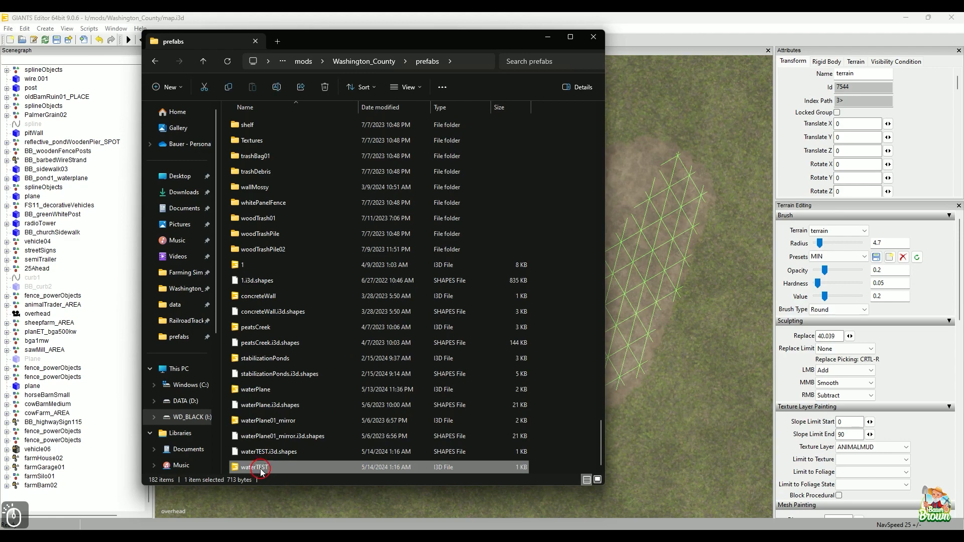
left_click_drag(257, 470, 664, 339)
left_click(681, 408)
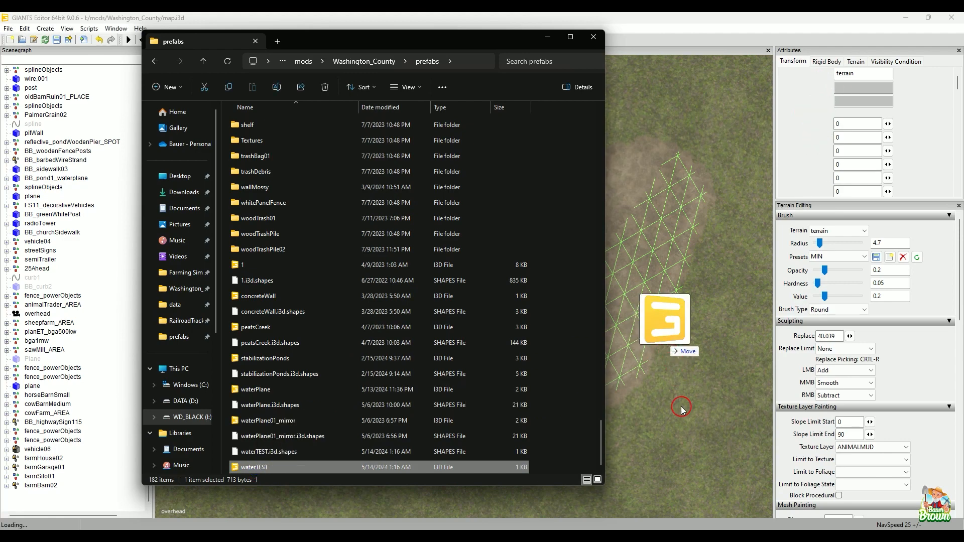
left_click(548, 37)
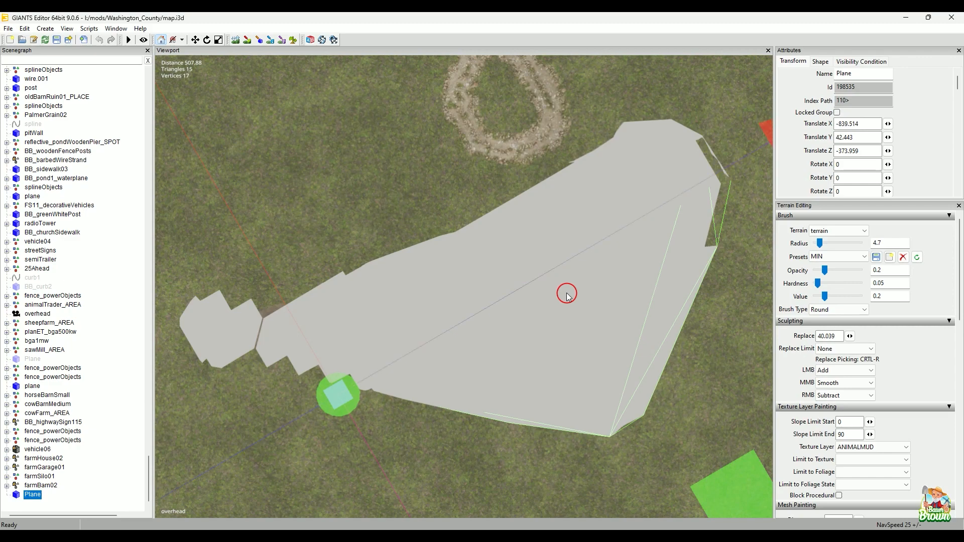
Step: Frame the imported plane and examine how it sits over the dug-out pond in the terrain
right_click_drag(512, 325, 493, 340, "alt")
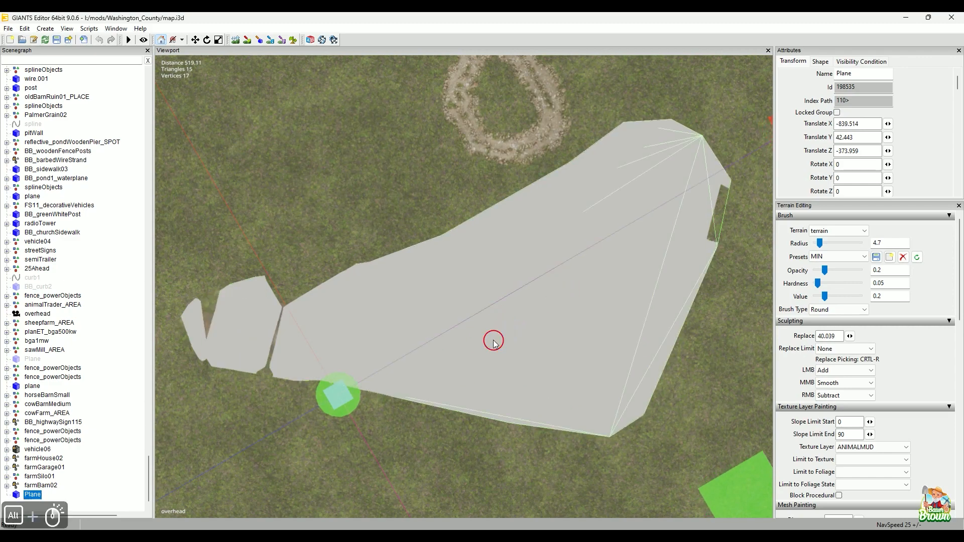
scroll(494, 341, "down", 2)
scroll(494, 341, "up", 2)
scroll(494, 340, "up", 1)
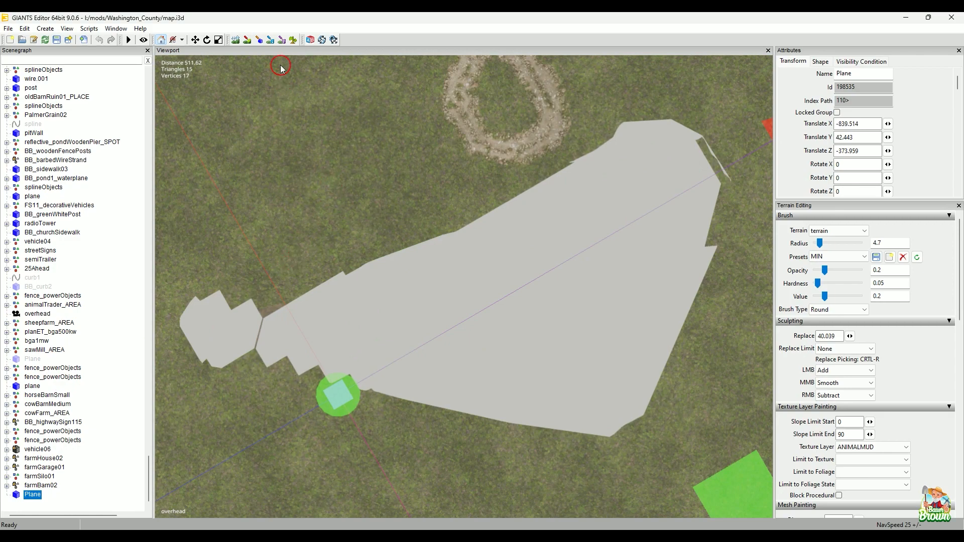
mouse_move(359, 197)
middle_mouse_down("alt")
mouse_move(357, 188)
mouse_move(378, 198)
middle_mouse_up("alt")
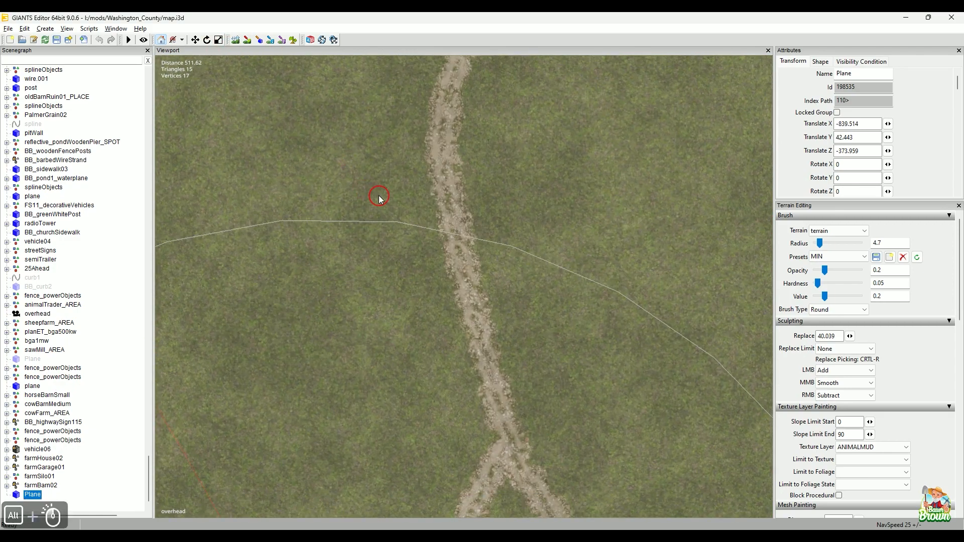
right_click_drag(360, 233, 411, 163, "alt")
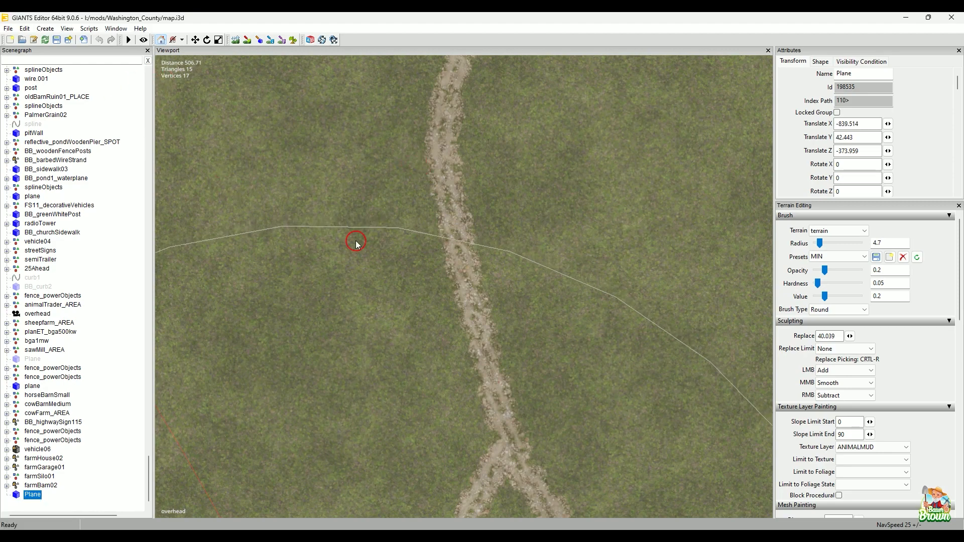
scroll(356, 243, "up", 1)
key("f")
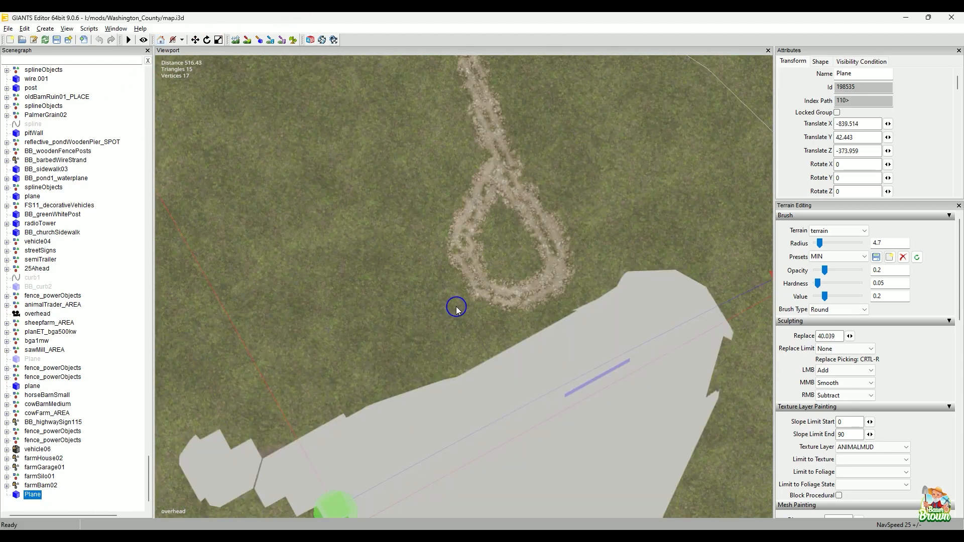
left_click_drag(363, 361, 415, 392, "alt")
left_click_drag(415, 393, 430, 388, "alt")
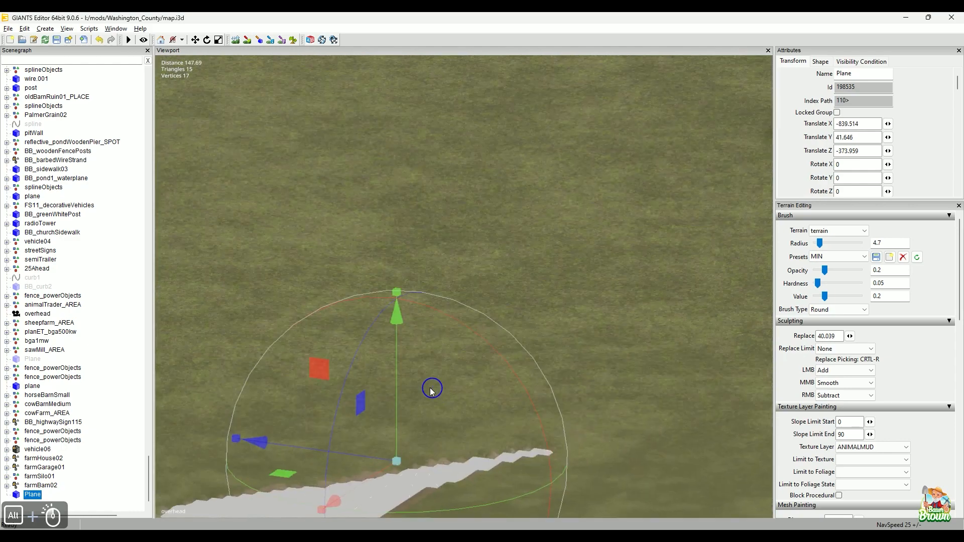
left_click_drag(497, 363, 450, 315, "alt")
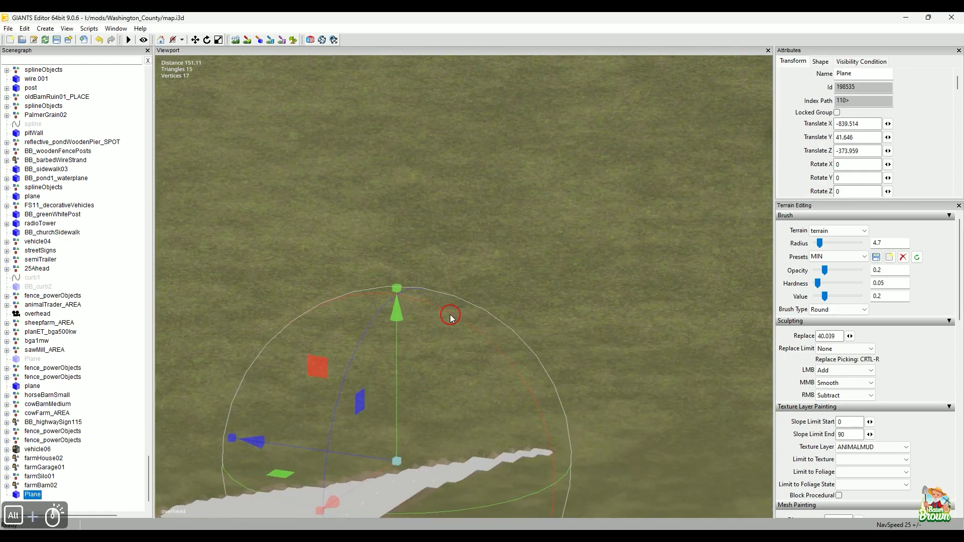
Step: Switch the viewport to the persp camera and raise the imported plane above the terrain to about Y 44.384
left_click(66, 29)
mouse_move(93, 43)
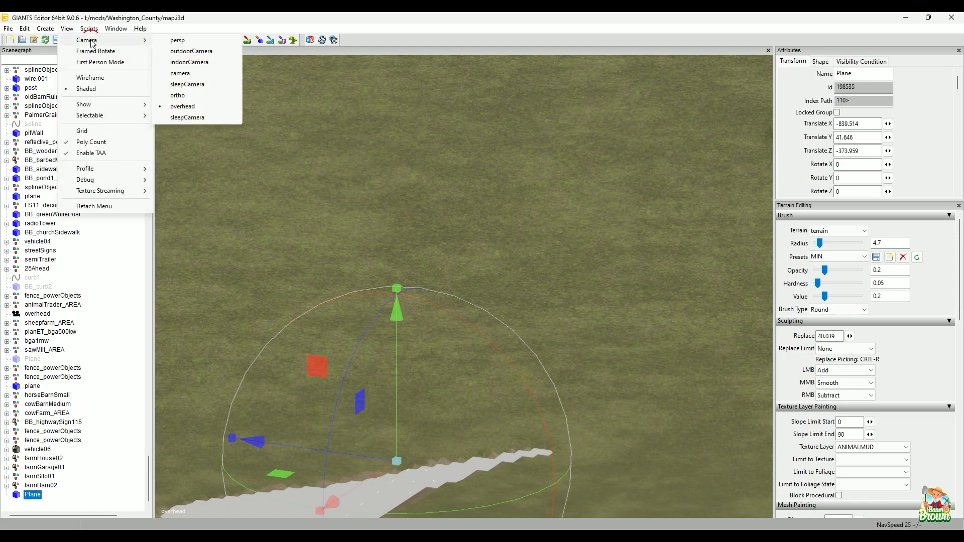
left_click(178, 40)
left_click_drag(529, 359, 447, 293, "alt")
left_click_drag(487, 248, 482, 216)
left_click_drag(620, 215, 569, 222, "alt")
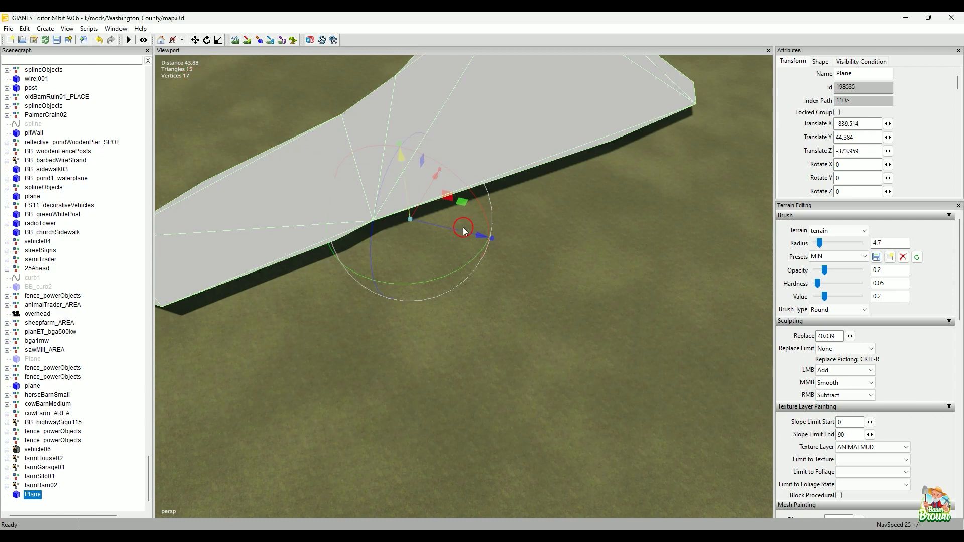
Step: Lower the imported plane into the pond depression to a Translate Y of about 41.39
left_click_drag(507, 378, 586, 273, "alt")
left_click_drag(474, 376, 565, 359, "alt")
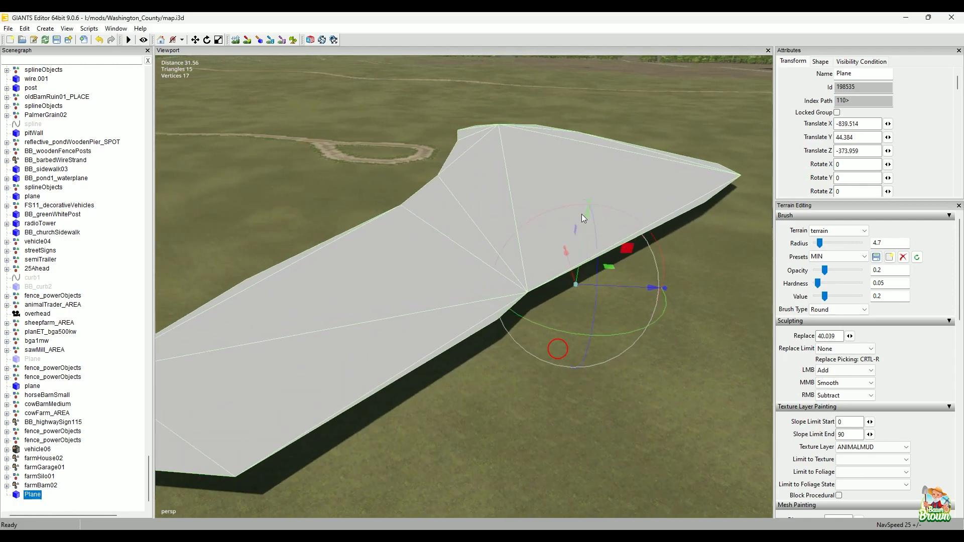
left_click_drag(585, 219, 572, 249)
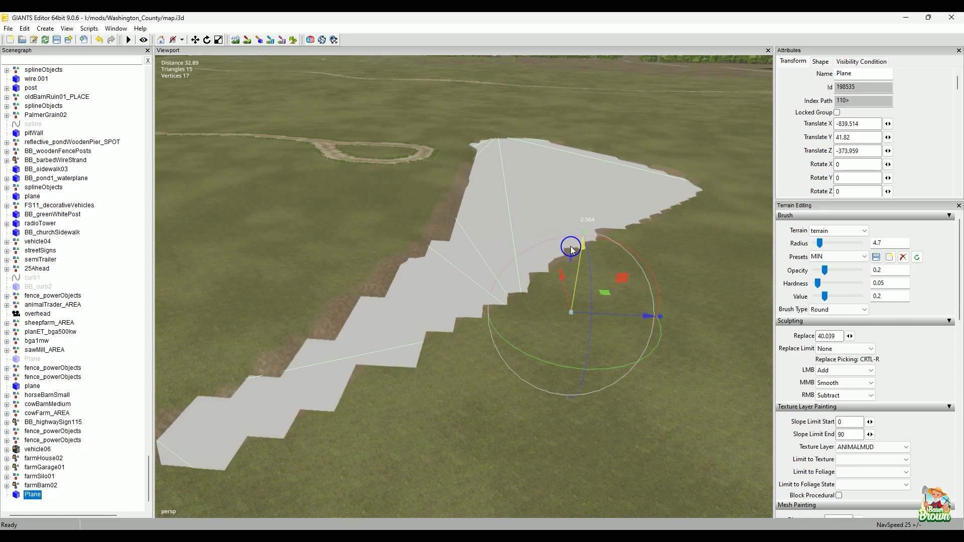
left_click_drag(422, 426, 533, 409, "alt")
left_click(659, 139)
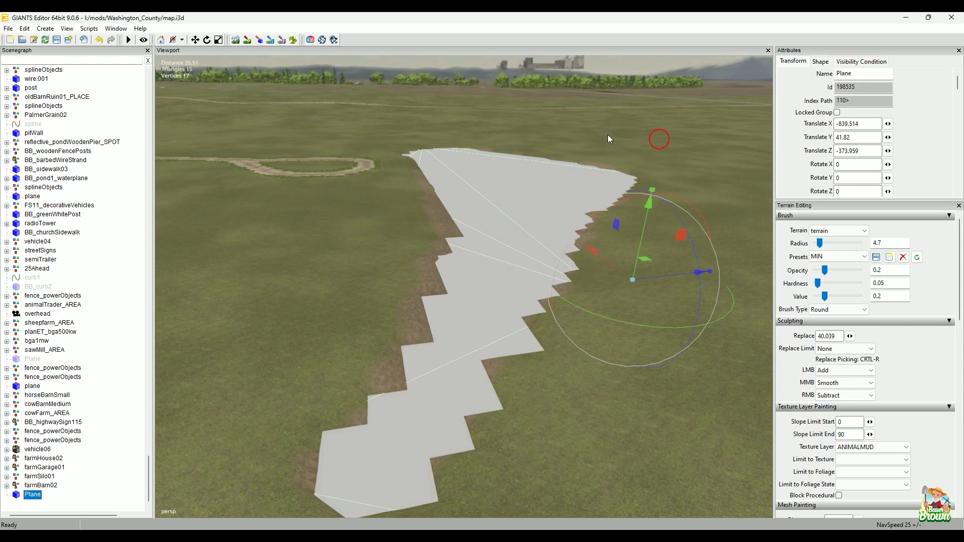
left_click(645, 216)
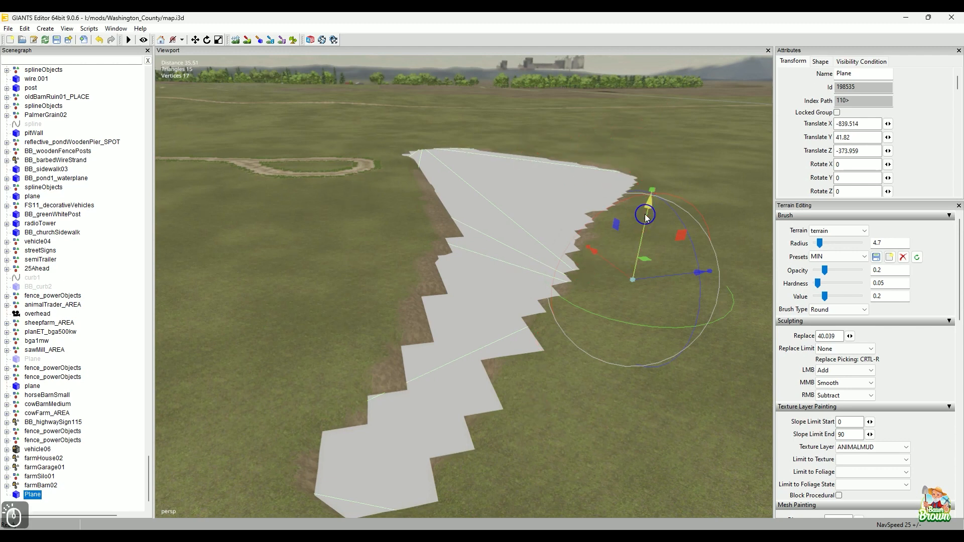
left_click_drag(645, 216, 636, 221)
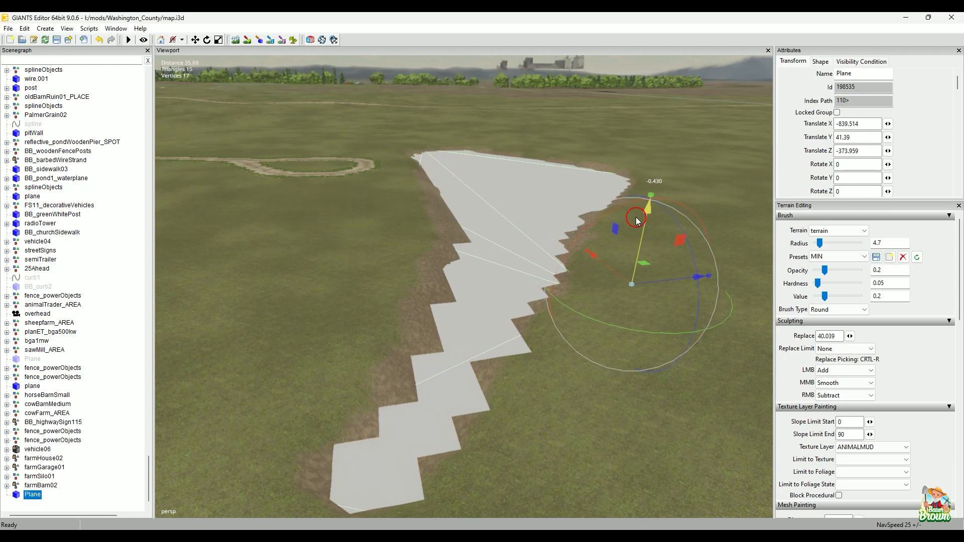
Step: Examine the lowered plane's edges against the pond banks from several sides and distances
left_click_drag(522, 423, 440, 386, "alt")
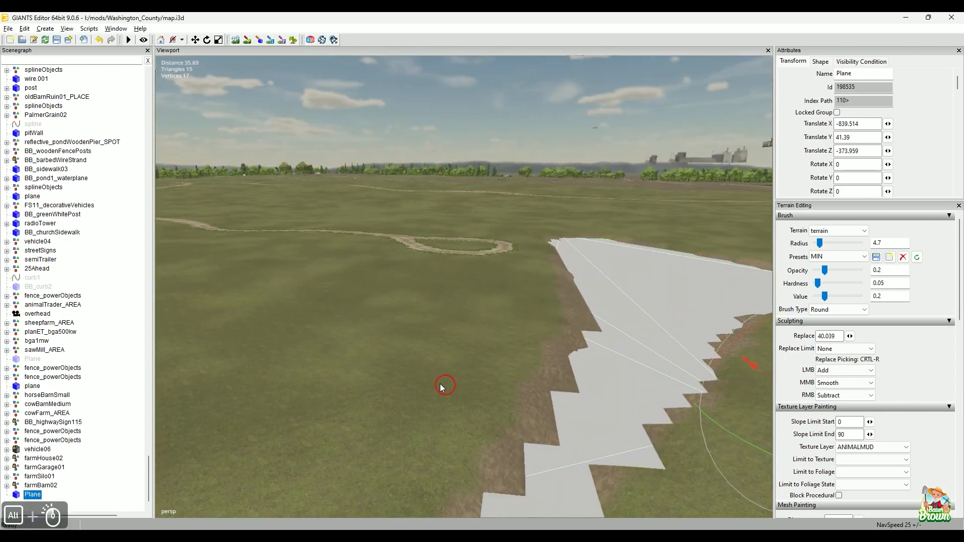
mouse_move(367, 361)
left_mouse_down("alt")
mouse_move(323, 352)
mouse_move(377, 366)
left_mouse_up("alt")
right_click(376, 365, "alt")
middle_click_drag(389, 369, 570, 377, "alt")
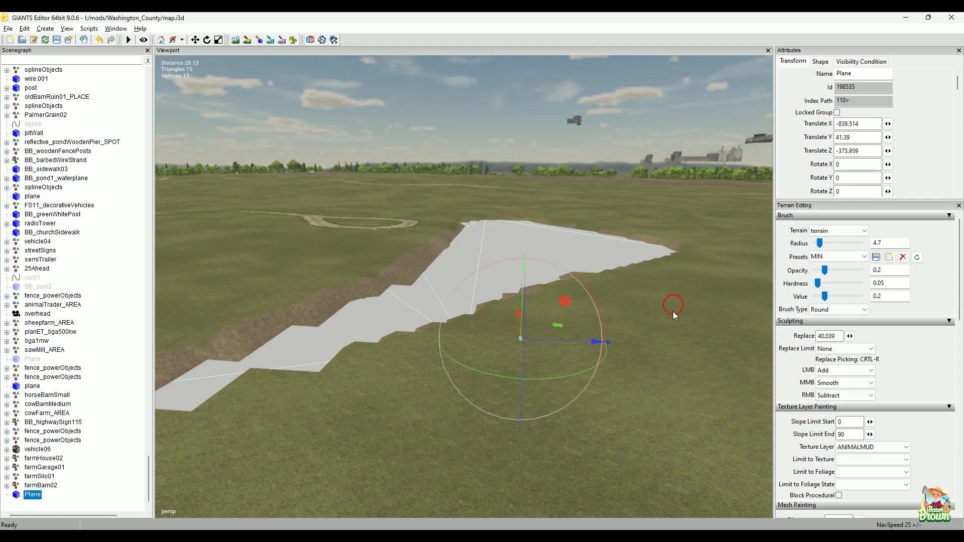
scroll(641, 380, "up", 2)
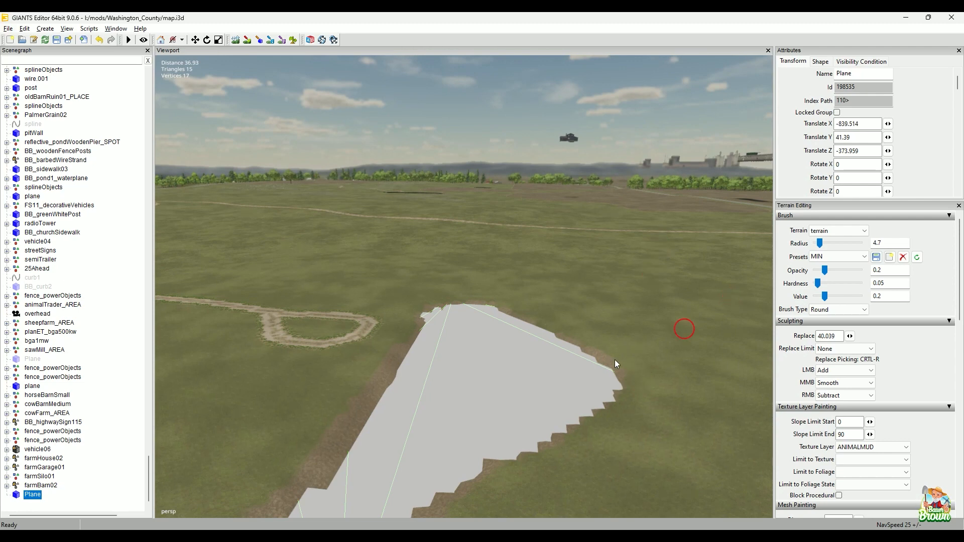
left_click_drag(550, 412, 553, 347, "alt")
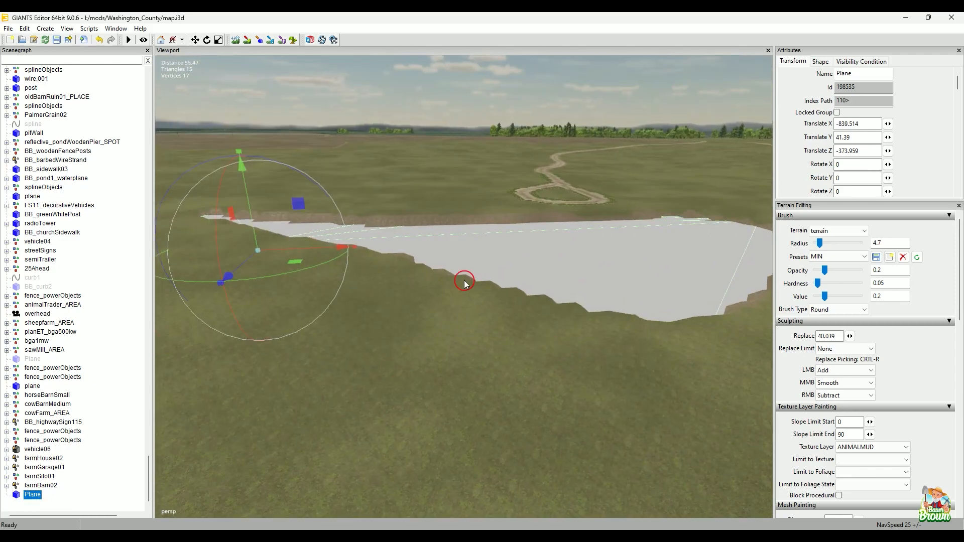
left_click_drag(605, 286, 522, 361, "alt")
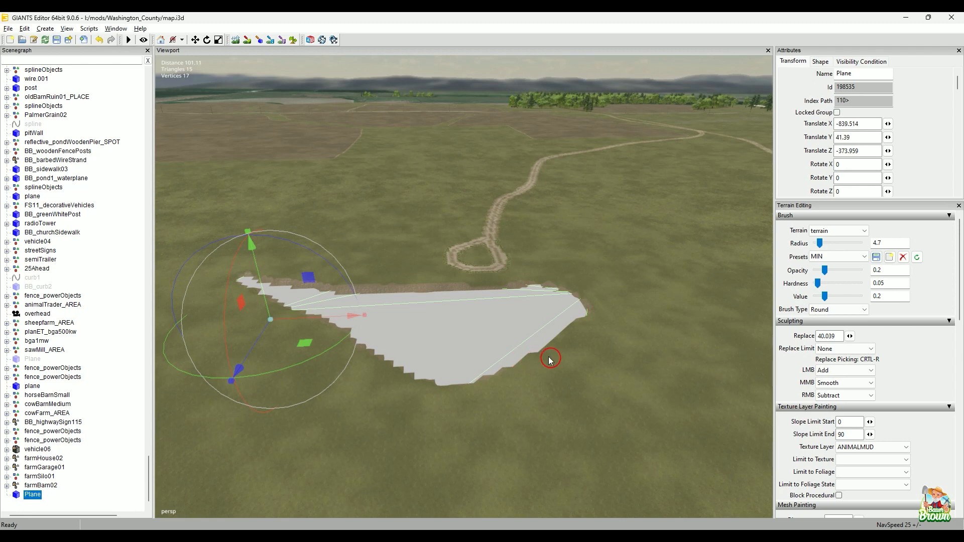
right_click_drag(549, 359, 508, 359)
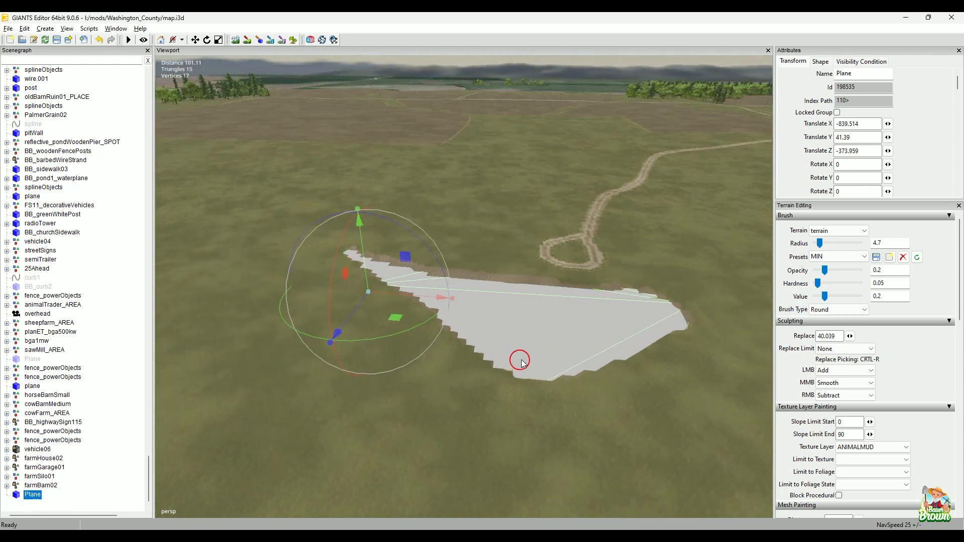
middle_click_drag(518, 361, 491, 346, "alt")
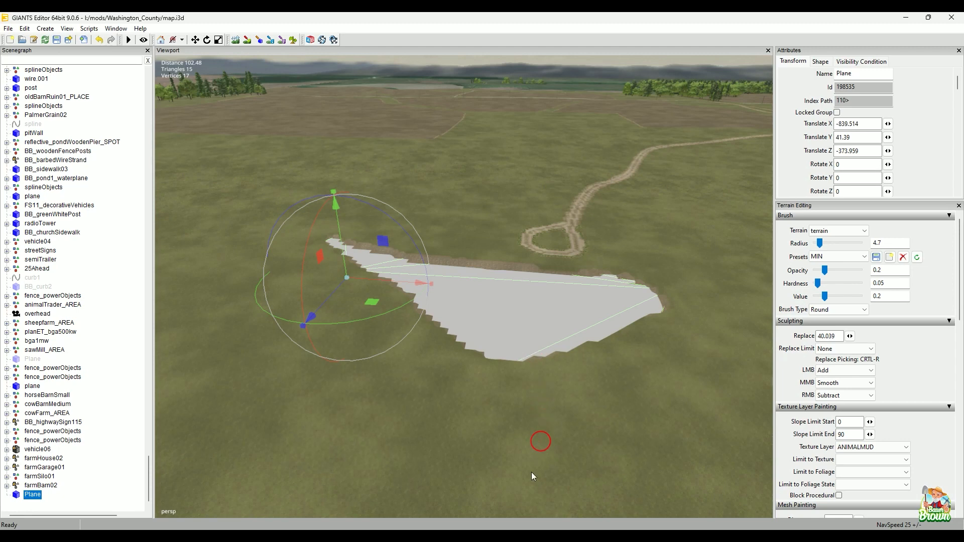
Step: Switch to waterTEST.i3d in Notepad++ and decline reloading the externally modified file
left_click(475, 538)
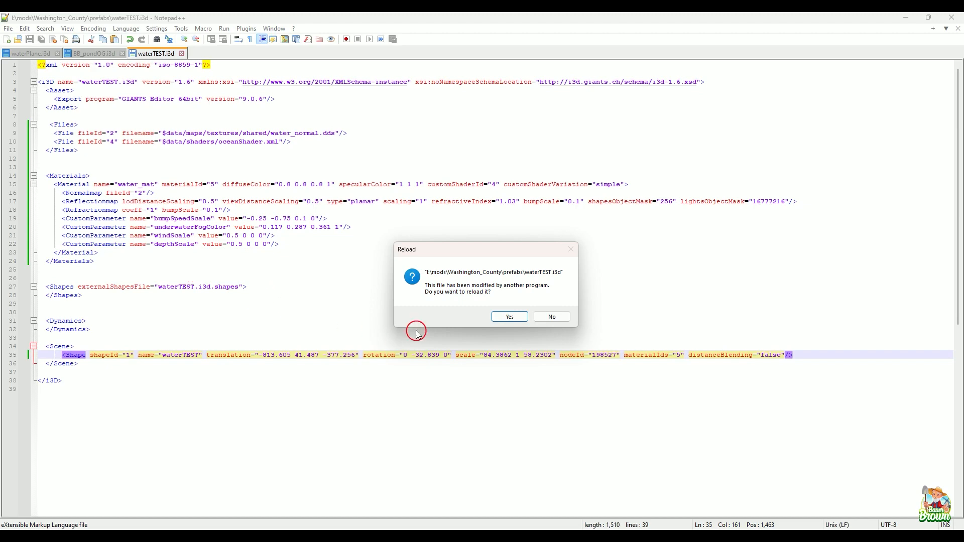
left_click(552, 316)
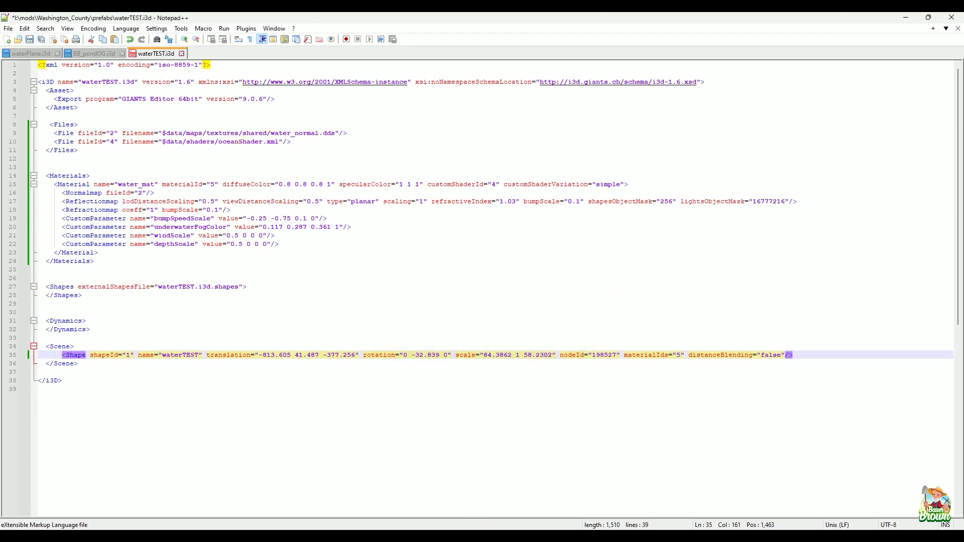
Step: Switch to GIANTS Editor and delete the imported Plane from the pond
mouse_move(534, 531)
left_click(479, 481)
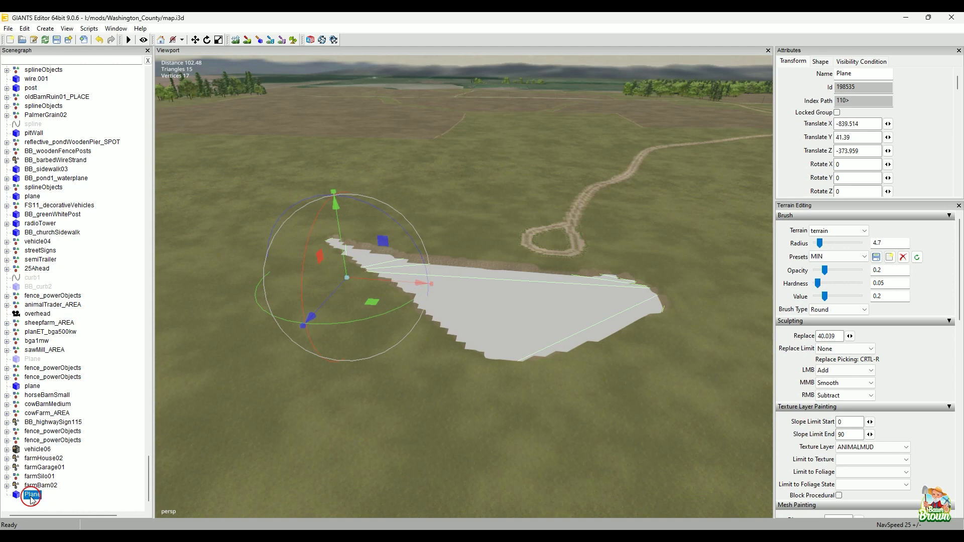
key("Delete")
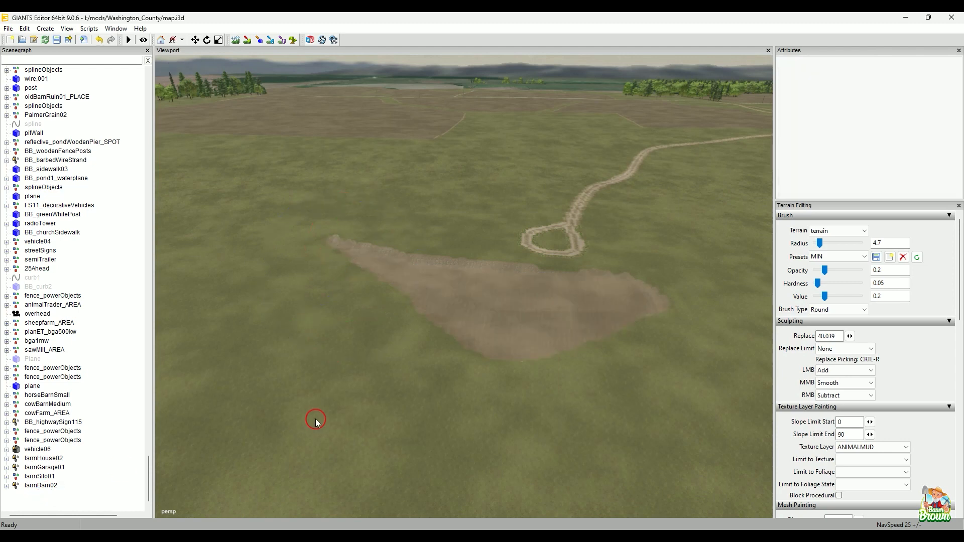
scroll(471, 280, "down", 5)
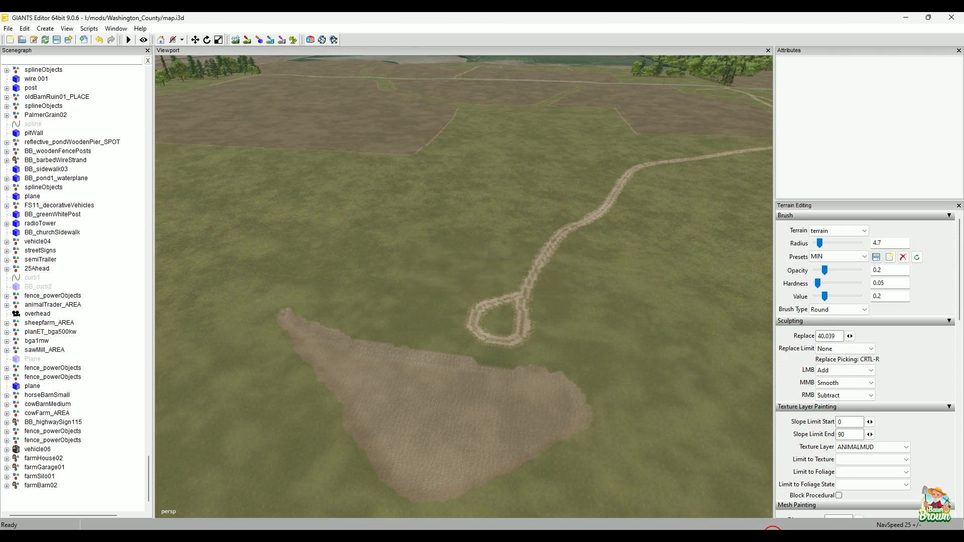
Step: Switch to Firefox and open farmerboysmodding.com
left_click(772, 530)
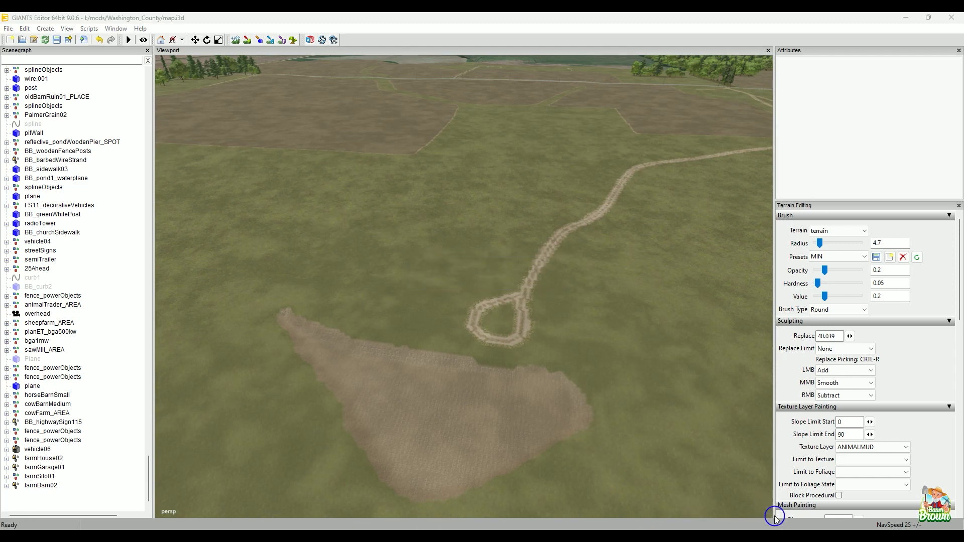
mouse_move(615, 535)
left_click_drag(148, 487, 160, 79)
mouse_move(614, 536)
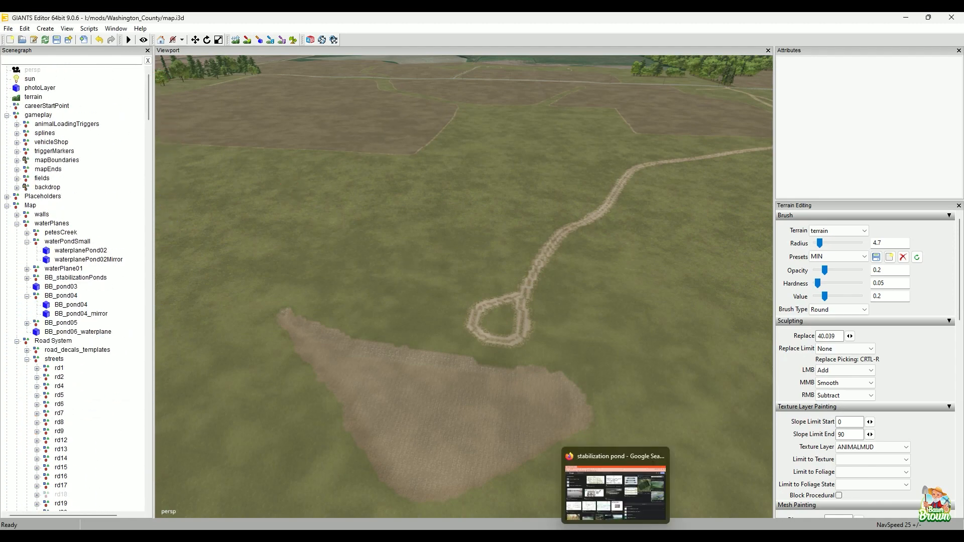
left_click(615, 536)
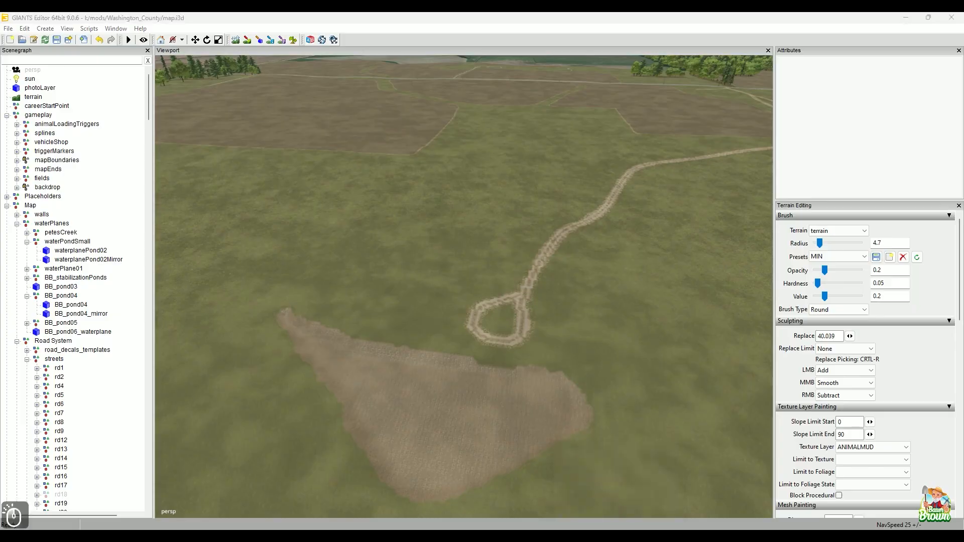
left_click(309, 40)
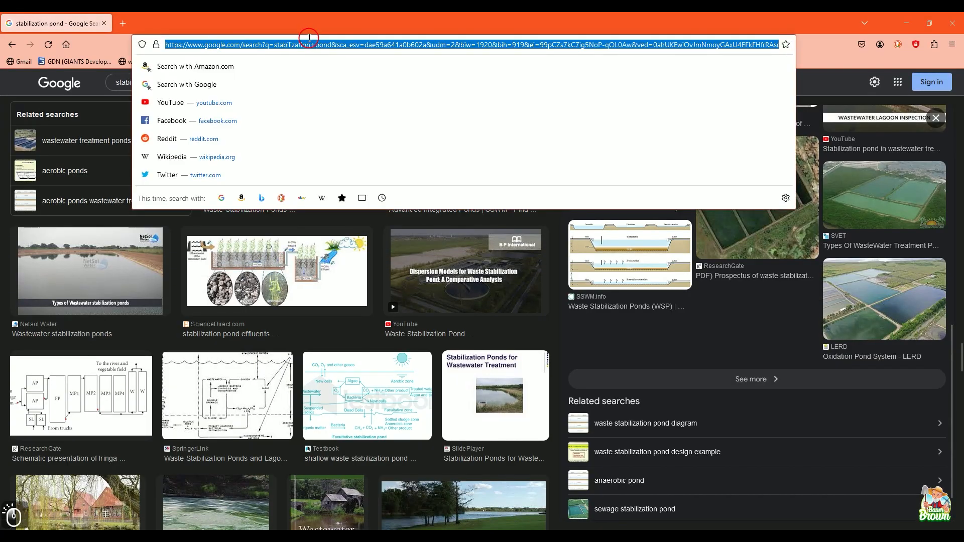
type("far")
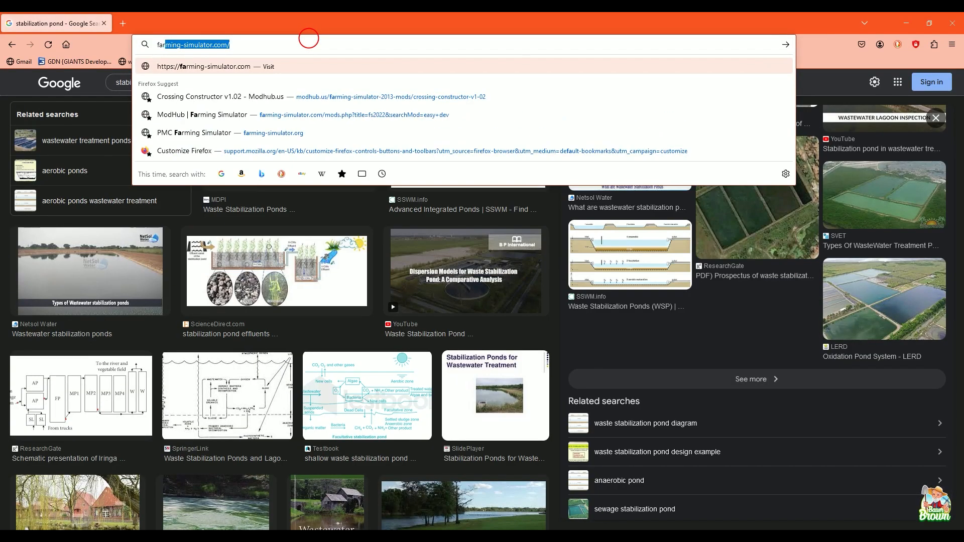
type("merboysmodding.com")
key("Return")
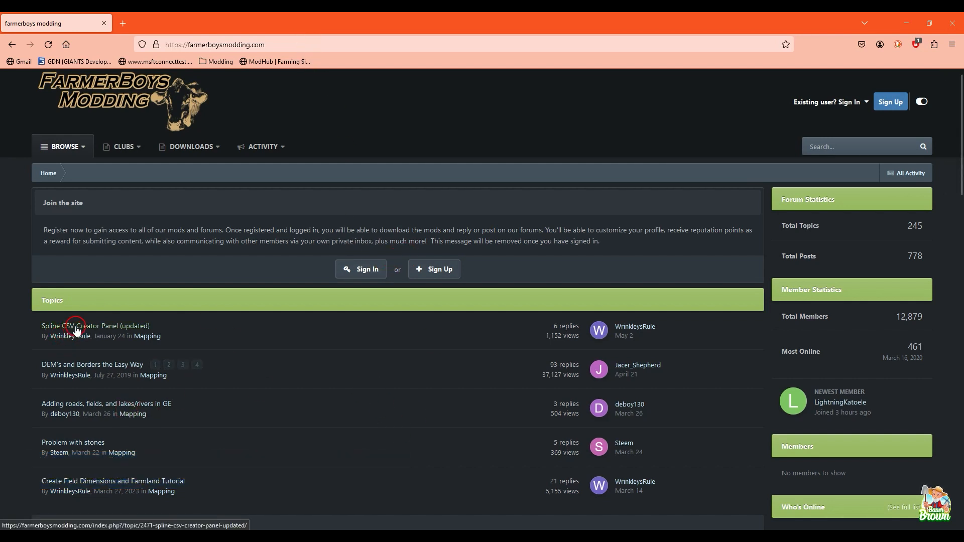
Step: Open the Spline CSV Creator Panel (updated) topic and read its installation instructions, usage notes and attached download
left_click(106, 334)
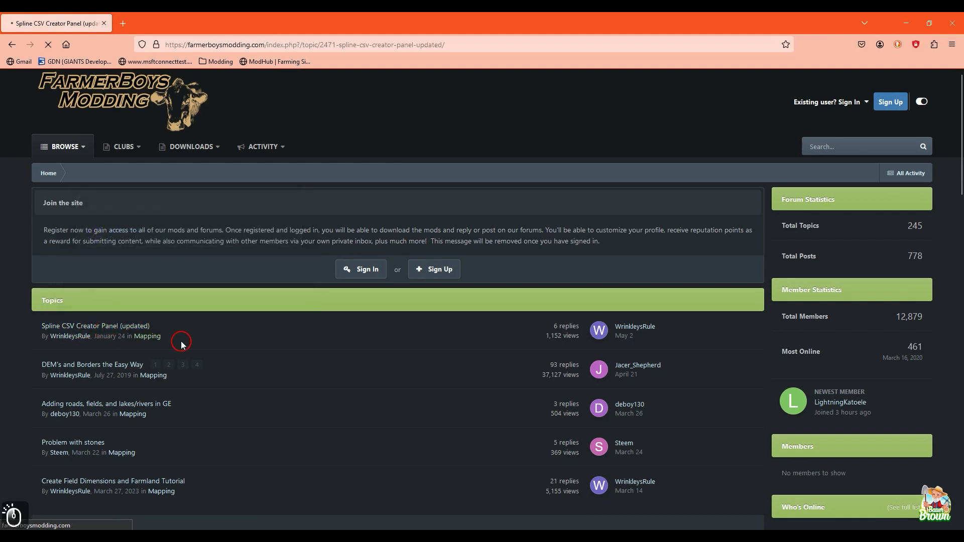
scroll(522, 382, "down", 3)
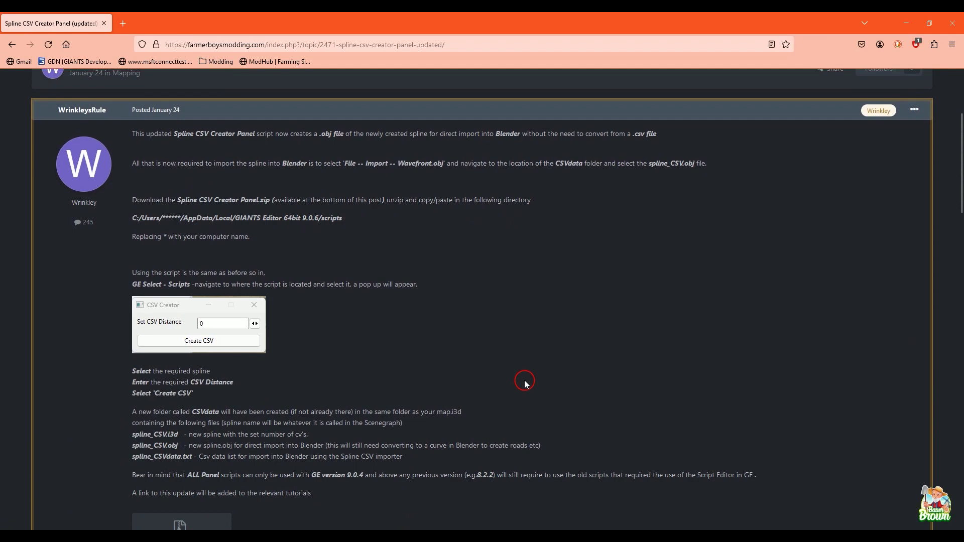
scroll(524, 383, "down", 5)
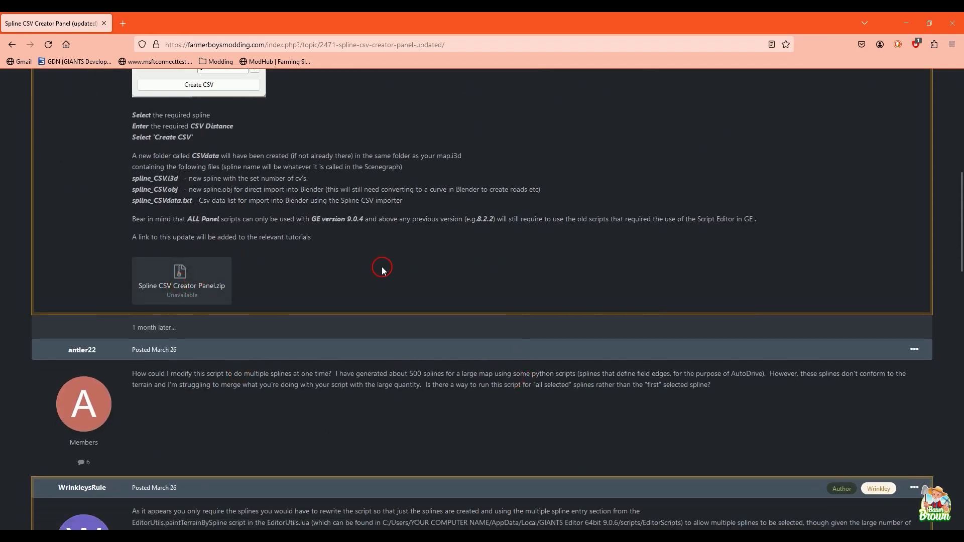
scroll(382, 267, "up", 2)
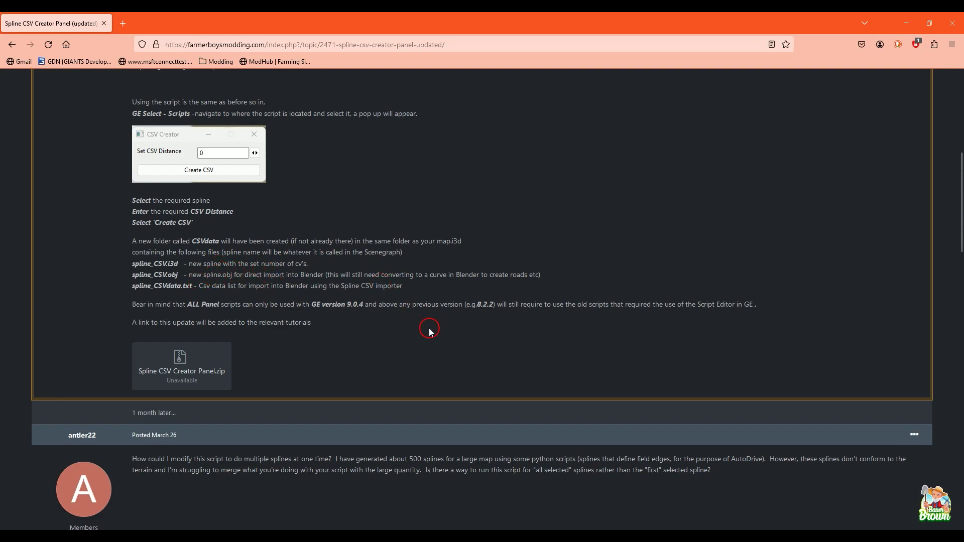
scroll(559, 371, "up", 3)
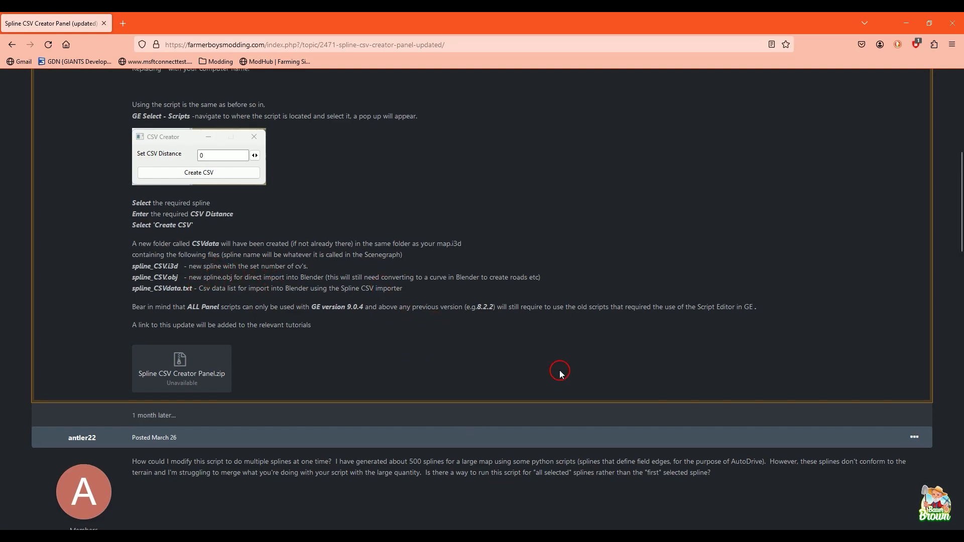
scroll(588, 374, "down", 2)
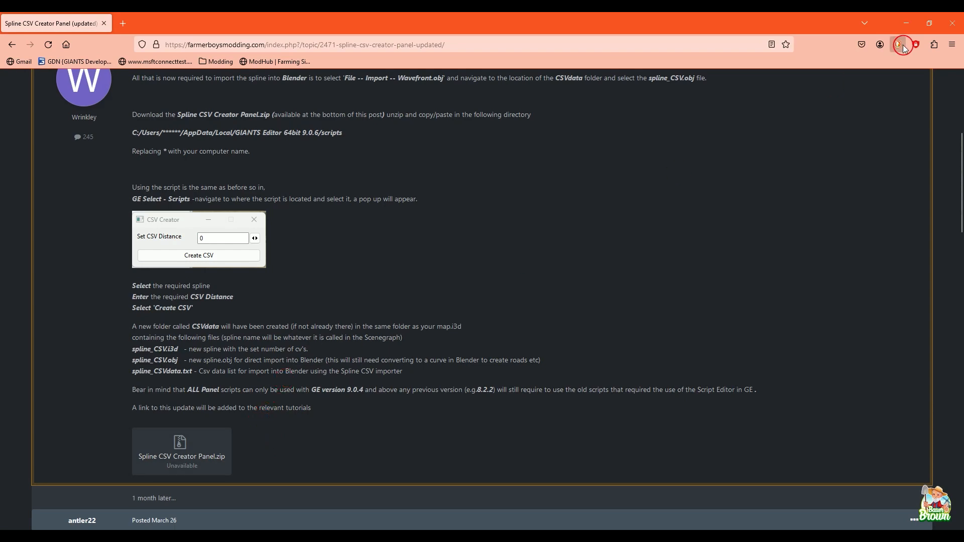
Step: Return to GIANTS Editor, view the pond depression from above and create a new spline
left_click(906, 23)
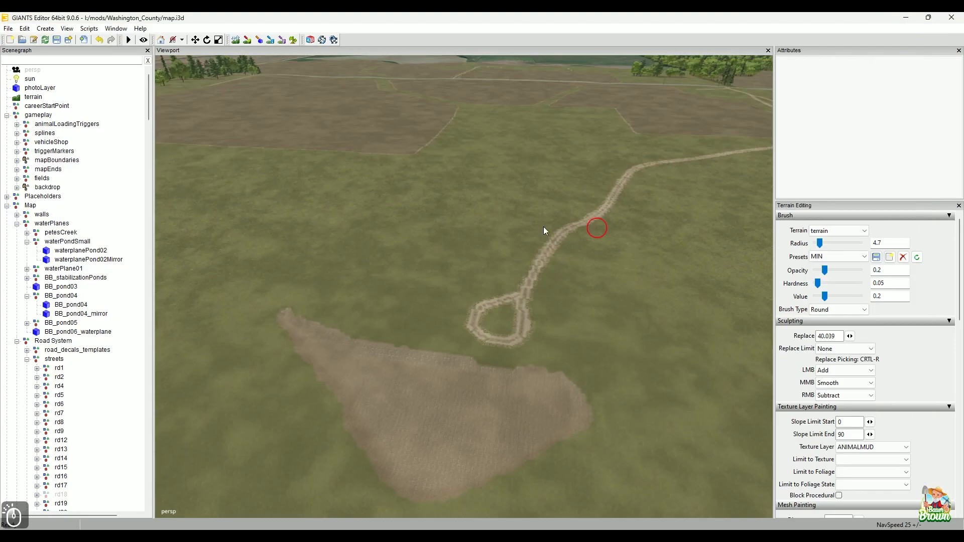
scroll(529, 195, "up", 2)
mouse_move(546, 176)
left_mouse_down("alt")
mouse_move(415, 300)
mouse_move(524, 314)
left_mouse_up("alt")
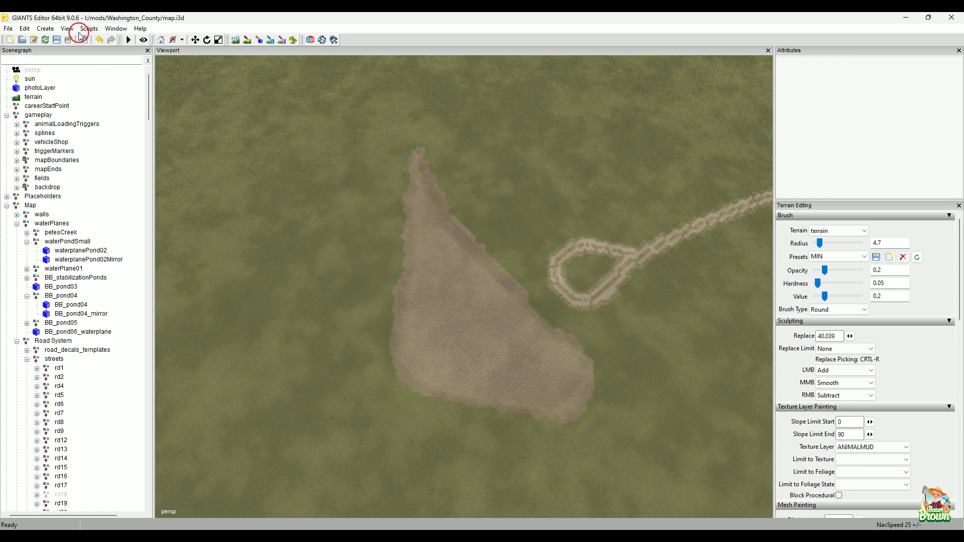
left_click(56, 28)
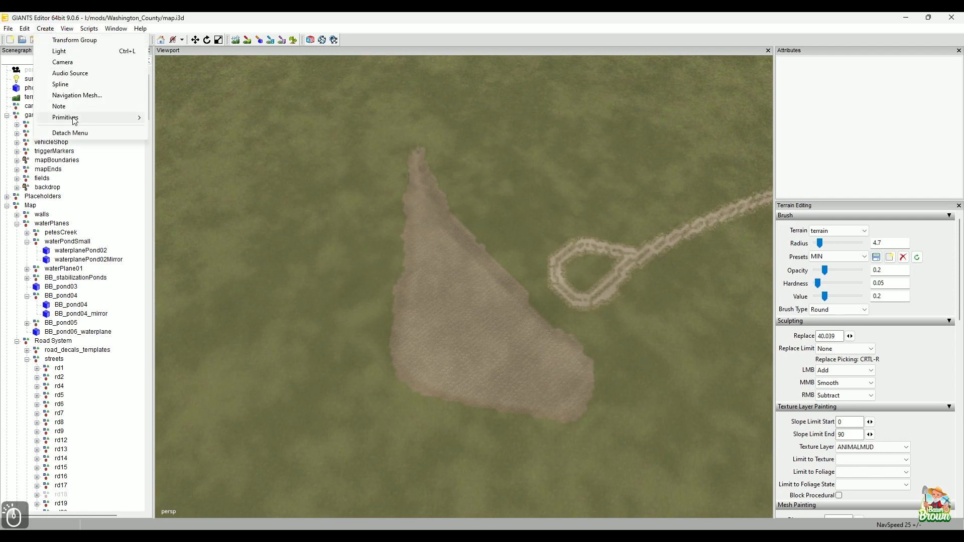
left_click(78, 88)
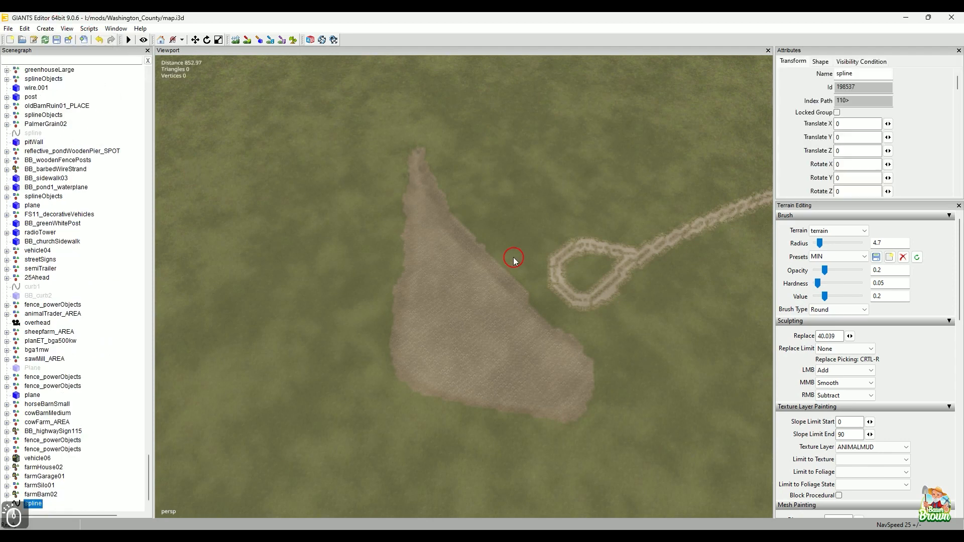
Step: Place the new spline on the grass just outside the pond bank, at about X -810, Y 41.6, Z -350
middle_click_drag(528, 259, 512, 345, "alt")
left_click_drag(512, 345, 415, 309, "alt")
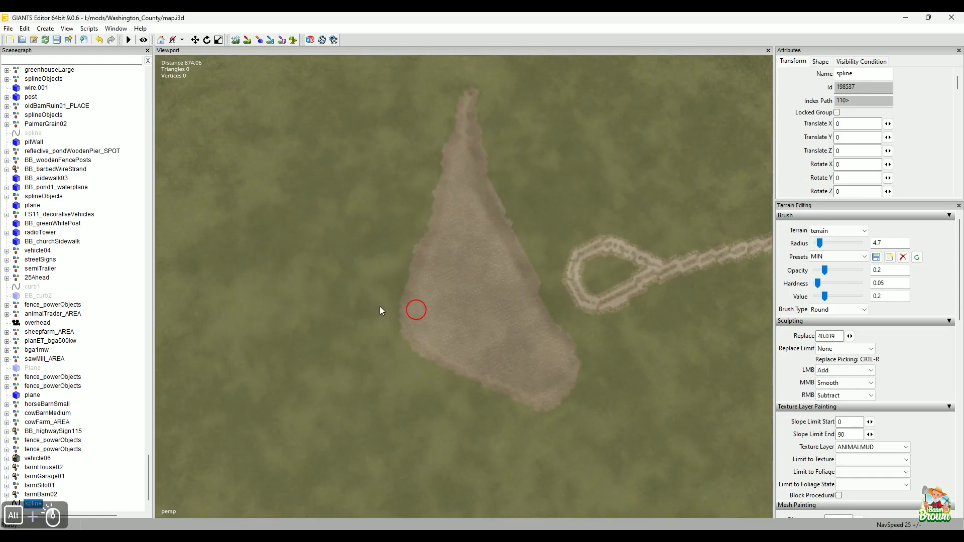
key("ctrl+b")
left_click(389, 291)
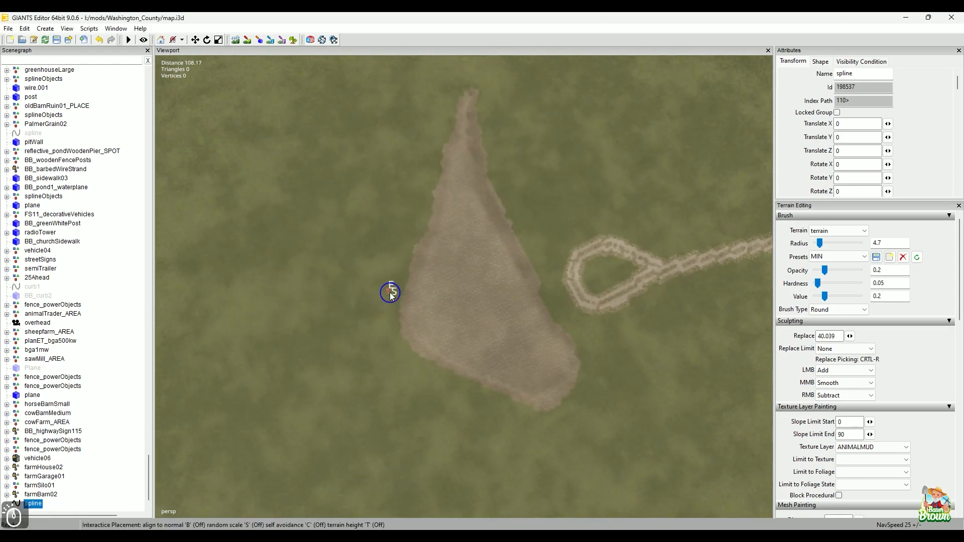
right_click_drag(406, 437, 648, 223, "alt")
right_click_drag(576, 280, 520, 314, "alt")
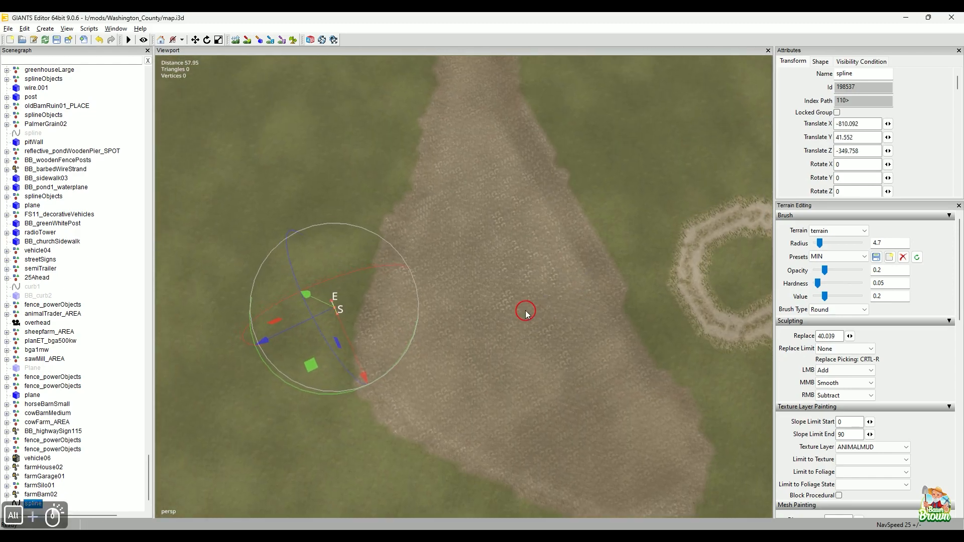
Step: Extend the spline with control points along the outer bank toward the pond's wide end, keeping just outside the dirt edge
left_click(336, 319)
left_click_drag(344, 436, 514, 388, "alt")
middle_click_drag(514, 388, 501, 369, "alt")
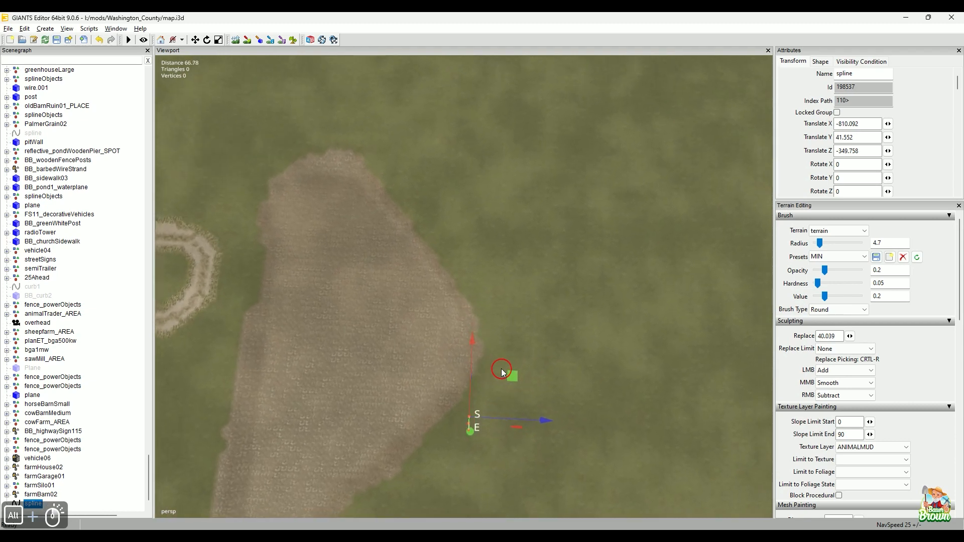
key("ctrl+b")
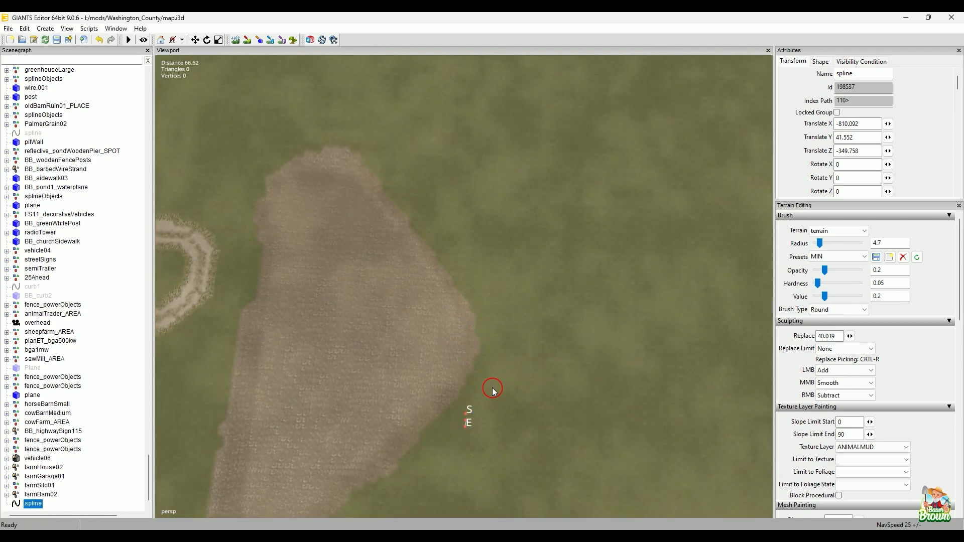
left_click_drag(483, 399, 491, 396)
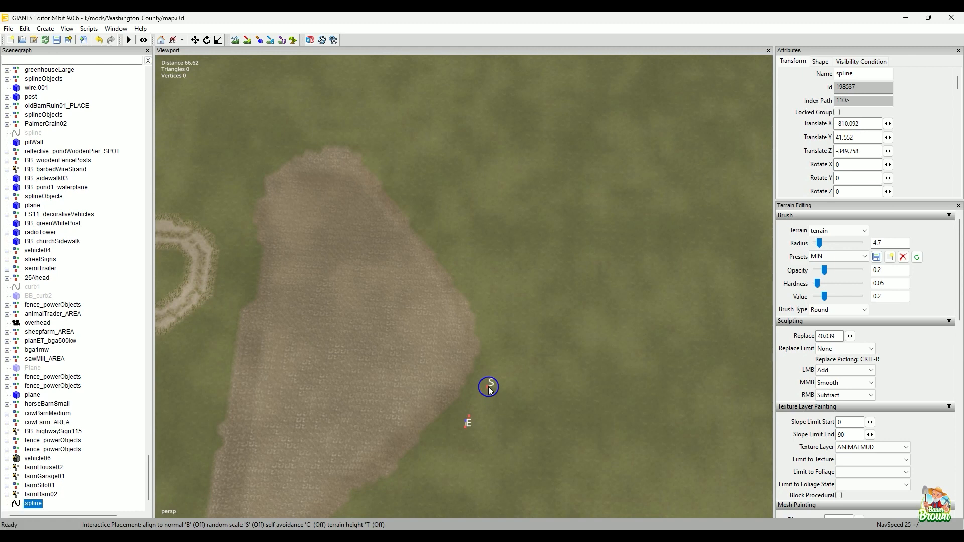
key("Insert")
left_click(496, 353)
left_click(495, 352)
left_click(491, 311)
left_click(439, 228)
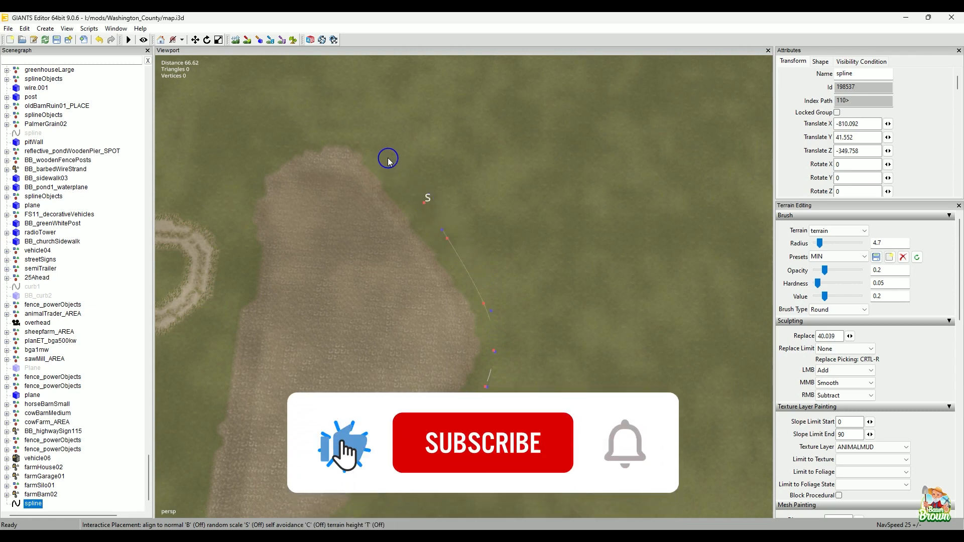
Step: Continue the spline around the pond's wide end and along the bank facing the dirt track loop
left_click(372, 143)
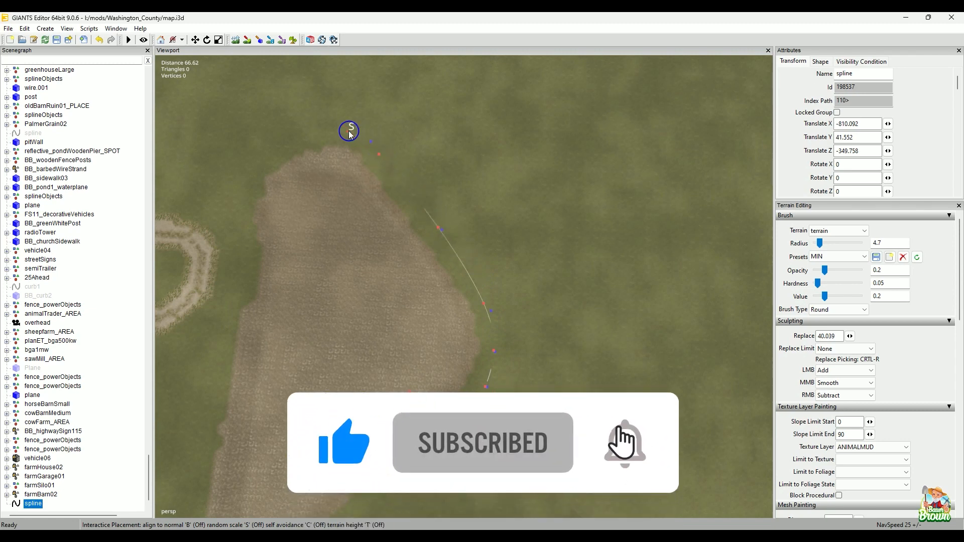
left_click(311, 128)
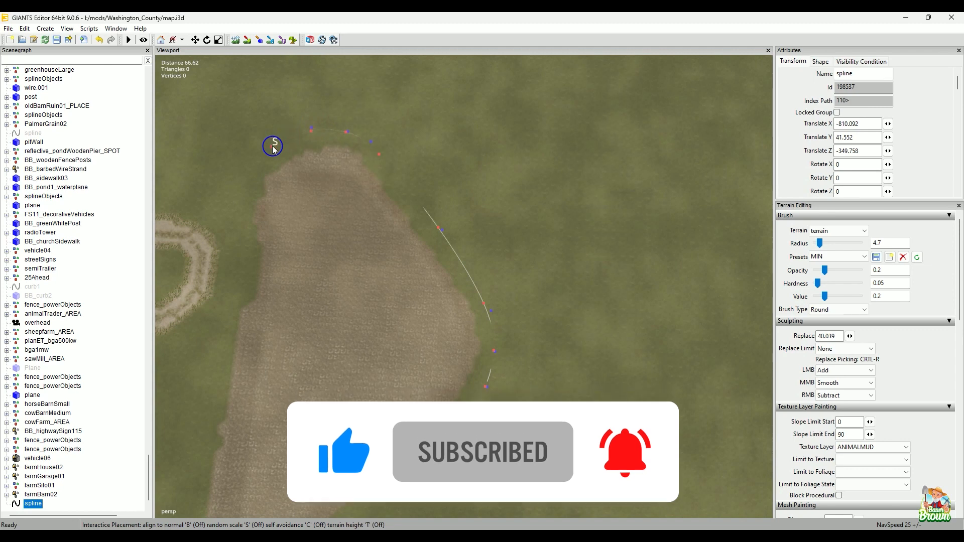
left_click(272, 147)
left_click(247, 175)
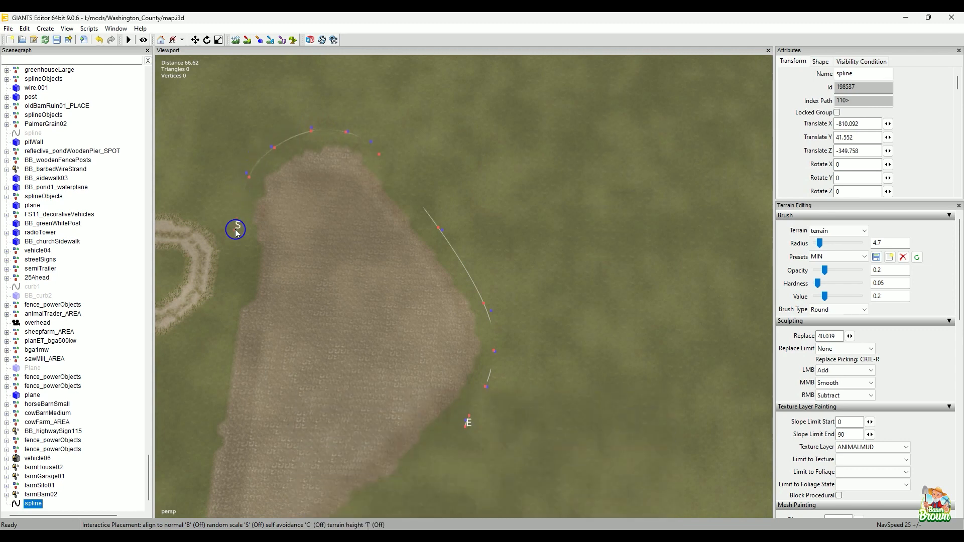
left_click(236, 227)
left_click(232, 269)
left_click(195, 460)
Step: Extend the spline from its start point along the track-side bank toward the pond's narrow tip
left_click_drag(576, 173, 427, 225, "alt")
middle_click_drag(437, 234, 555, 281, "alt")
right_click_drag(555, 281, 405, 338, "alt")
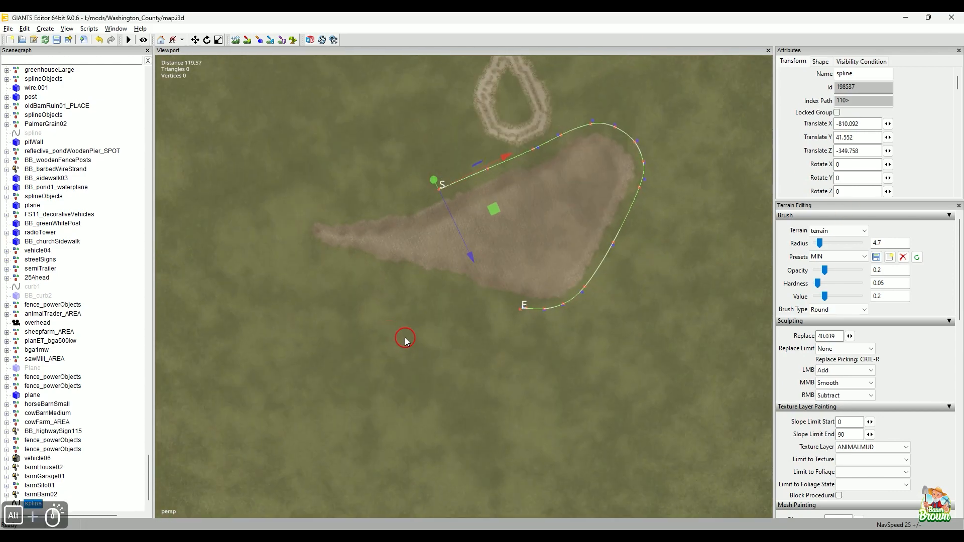
middle_click_drag(405, 337, 410, 346, "alt")
middle_click_drag(470, 309, 460, 309, "alt")
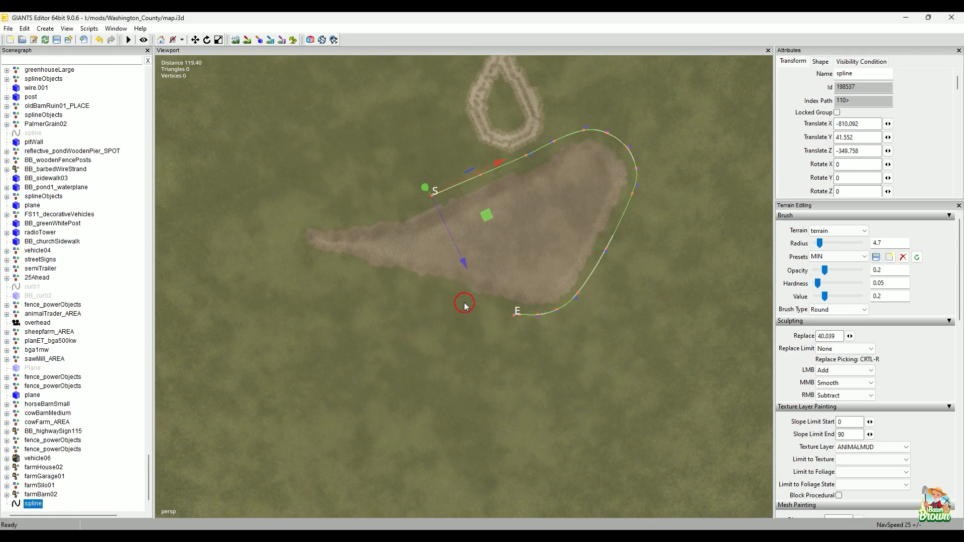
key("ctrl+b")
left_click(411, 207)
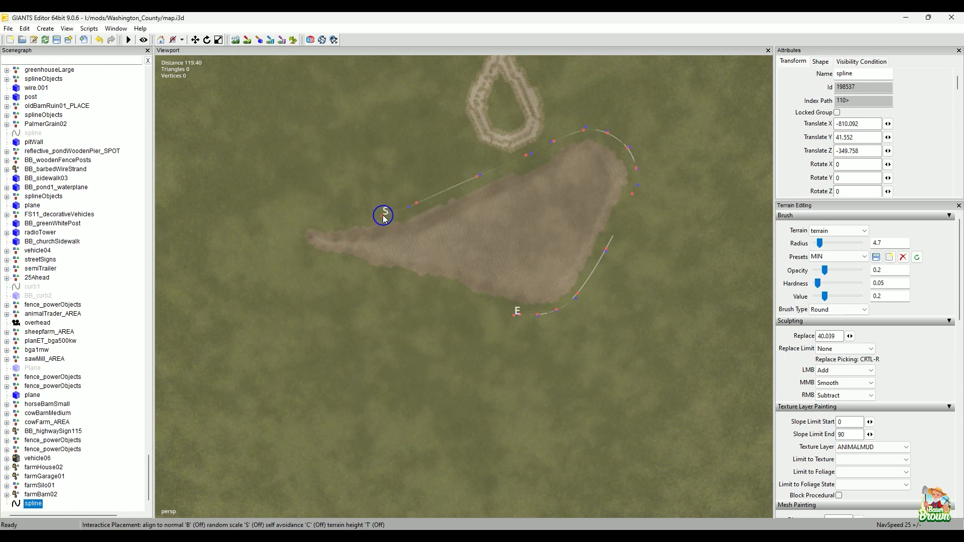
left_click(383, 215)
left_click(359, 218)
left_click(340, 218)
Step: Curve the spline around the pond's narrow tip with closely spaced control points
left_click(311, 220)
left_click(296, 228)
left_click(293, 245)
left_click(302, 257)
left_click(321, 263)
Step: Continue the spline back along the opposite bank until its start nearly meets its end, and check the outline around the pond
left_click(352, 277)
left_click(396, 291)
left_click(440, 300)
left_click(503, 312)
left_click_drag(573, 361, 263, 108, "alt")
scroll(410, 282, "up", 5)
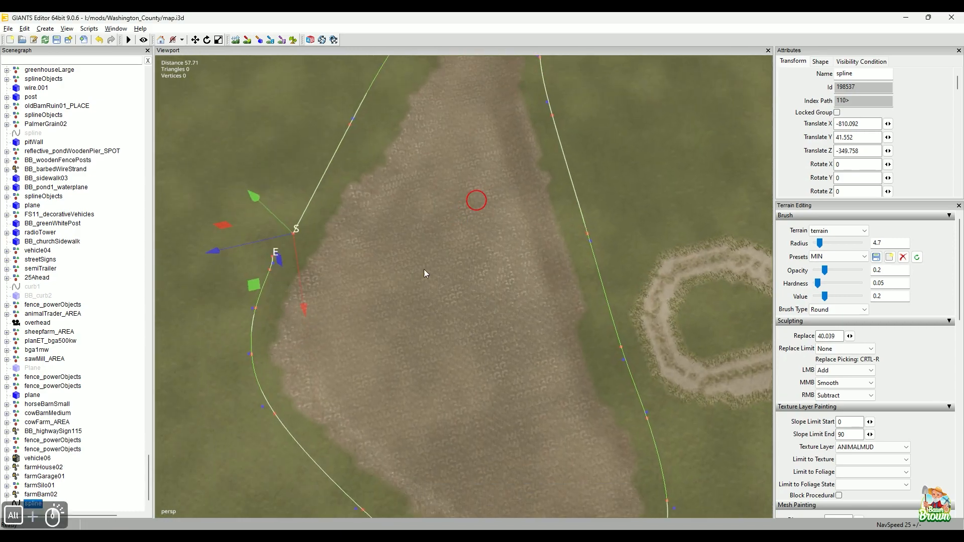
left_click_drag(458, 251, 458, 356, "alt")
right_click_drag(461, 324, 425, 326, "alt")
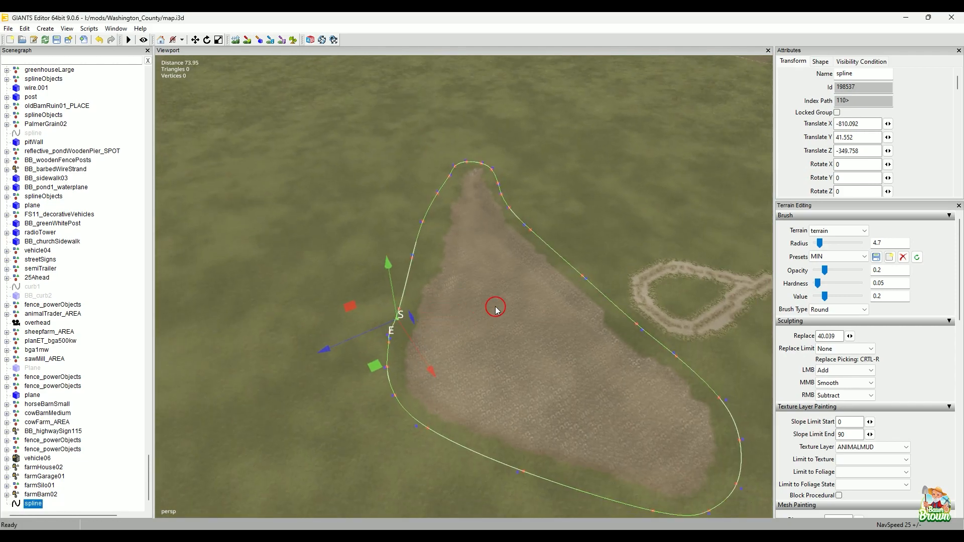
middle_click_drag(544, 267, 511, 327, "alt")
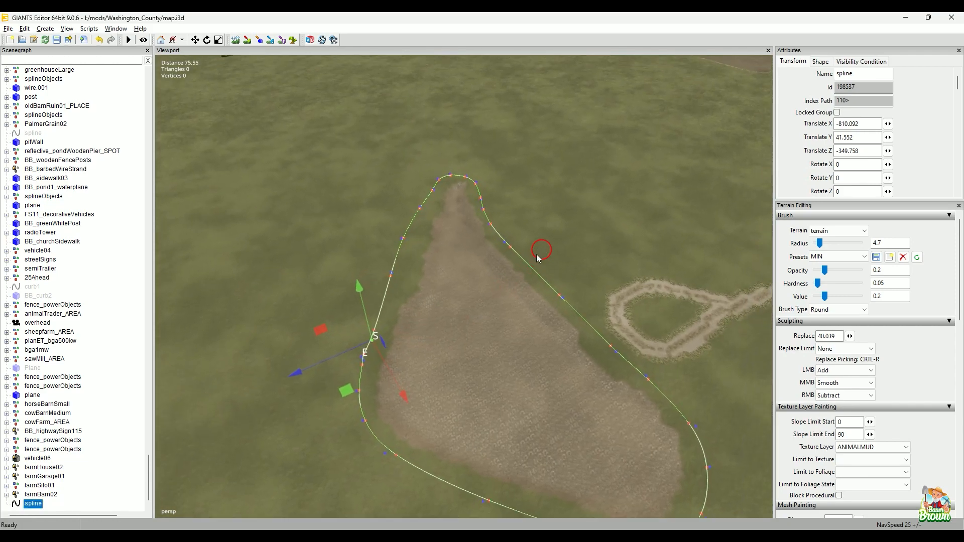
Step: Move the control point midway along the pond's long bank, opposite the dirt track loop, inward toward the pond edge
scroll(512, 328, "up", 2)
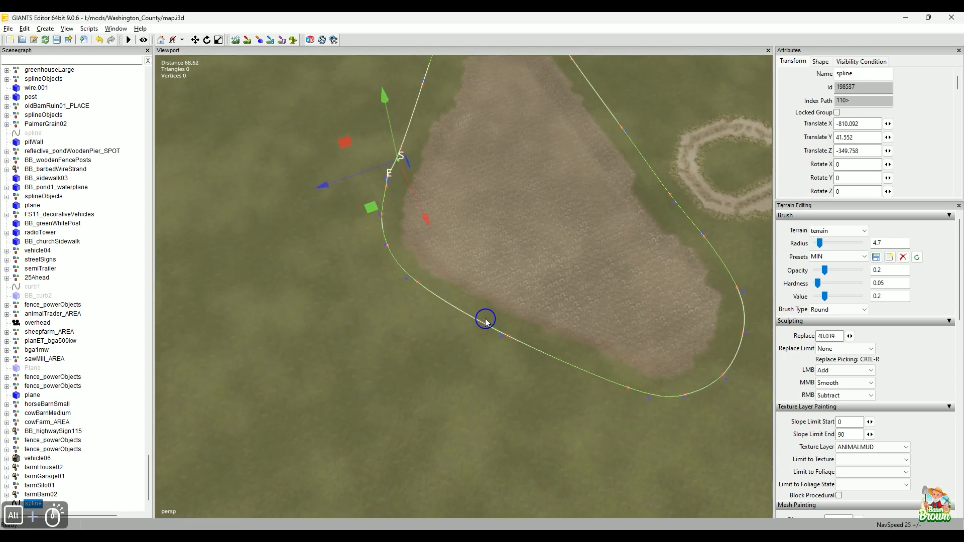
left_click(503, 337)
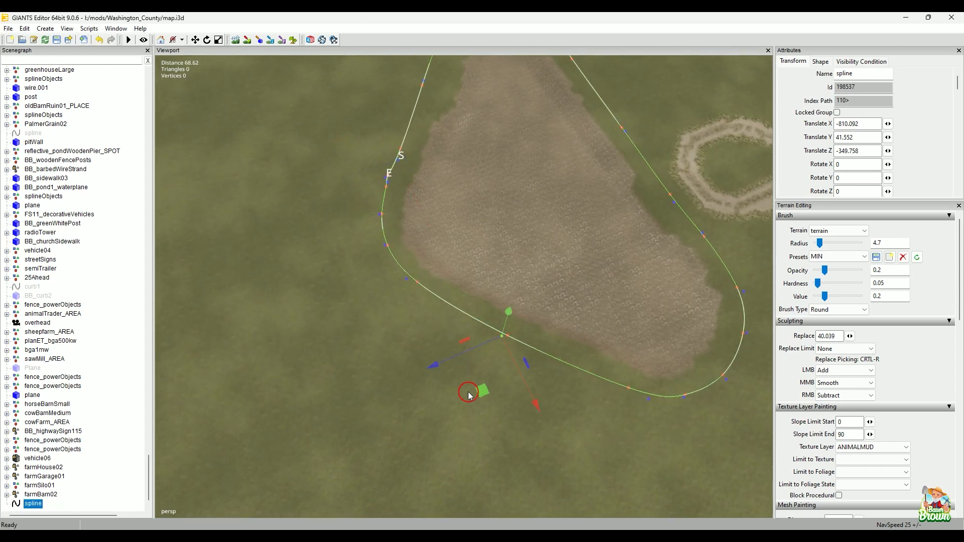
left_click_drag(481, 396, 492, 388)
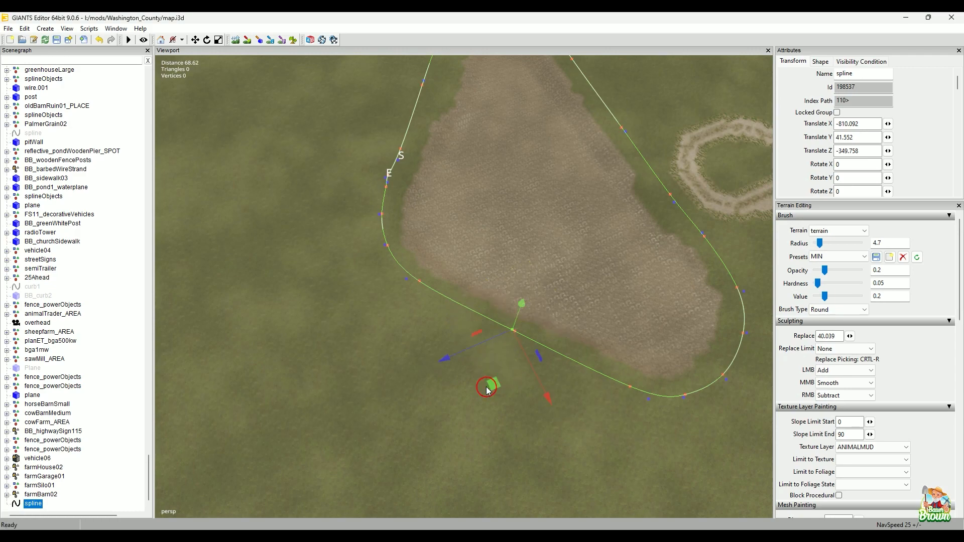
Step: Move the three control points between the spline's start and the narrow tip inward, closer to the pond edge
middle_click_drag(408, 270, 425, 436, "alt")
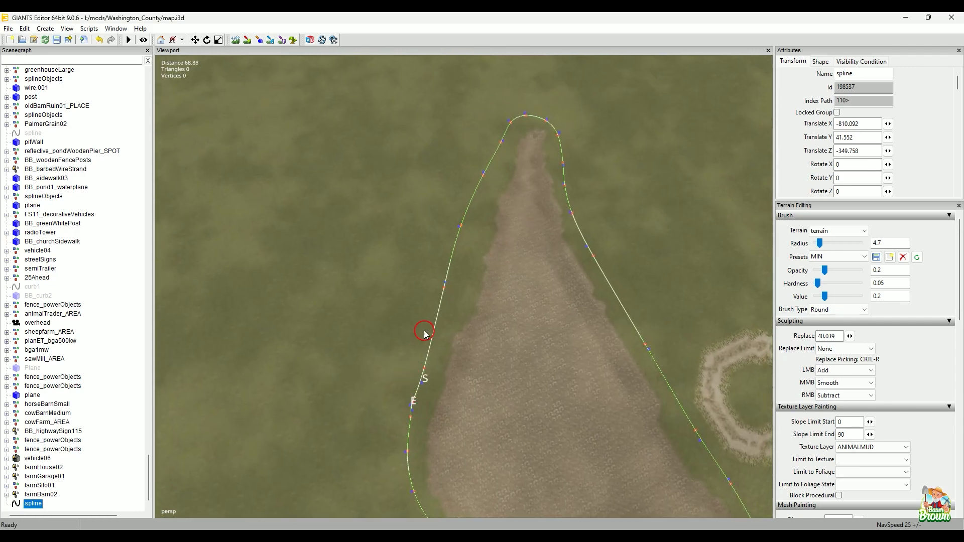
left_click(444, 283)
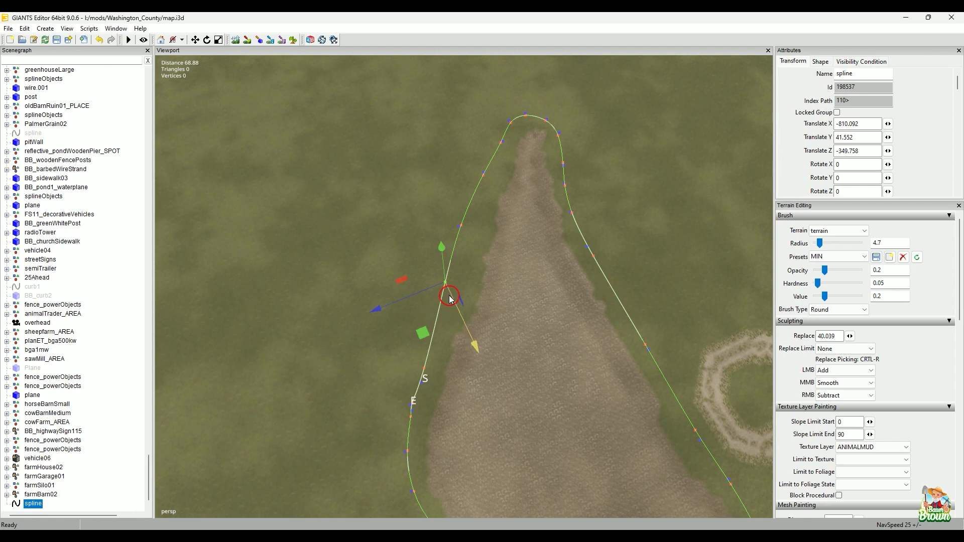
left_click_drag(449, 296, 454, 304)
left_click(433, 340)
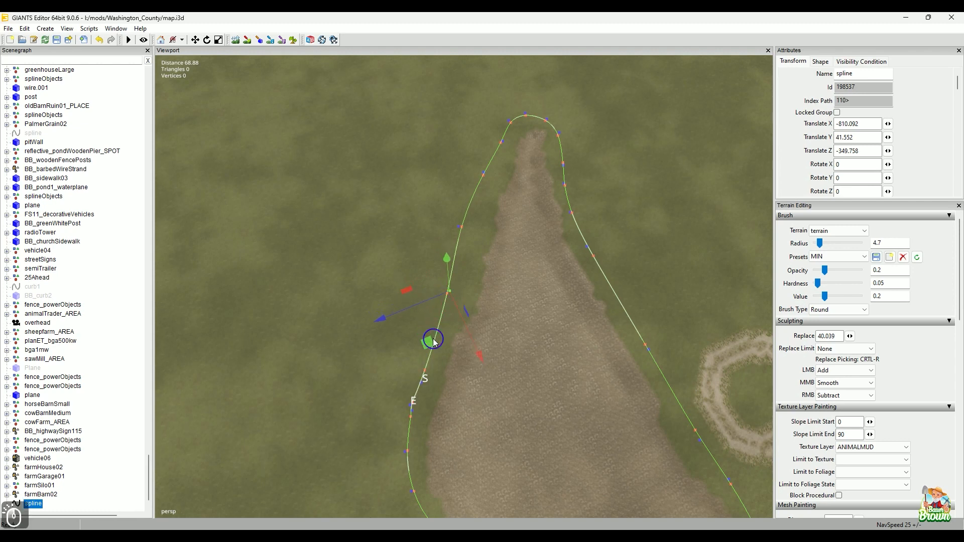
mouse_move(436, 341)
left_mouse_down()
mouse_move(426, 346)
mouse_move(440, 327)
left_mouse_up()
left_click(458, 226)
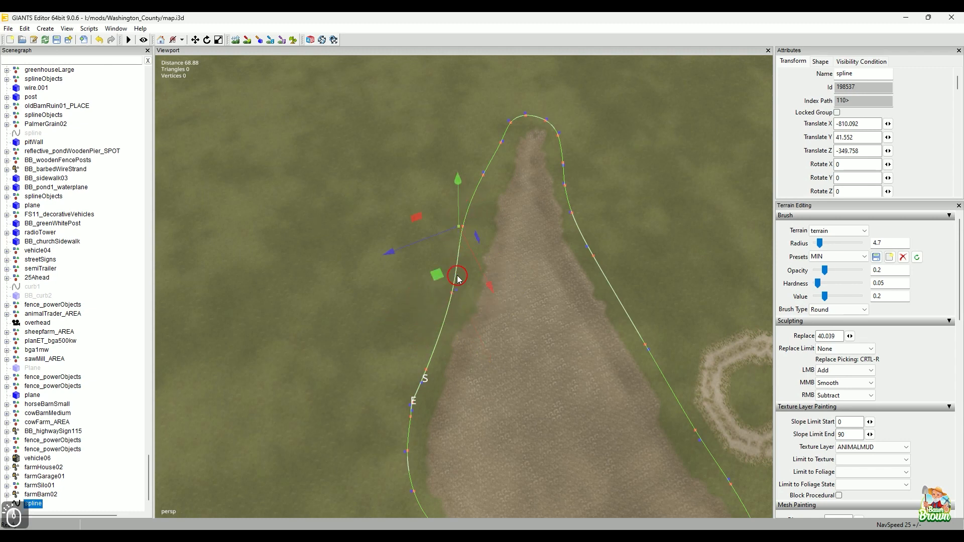
mouse_move(447, 274)
left_mouse_down()
mouse_move(437, 276)
mouse_move(448, 282)
left_mouse_up()
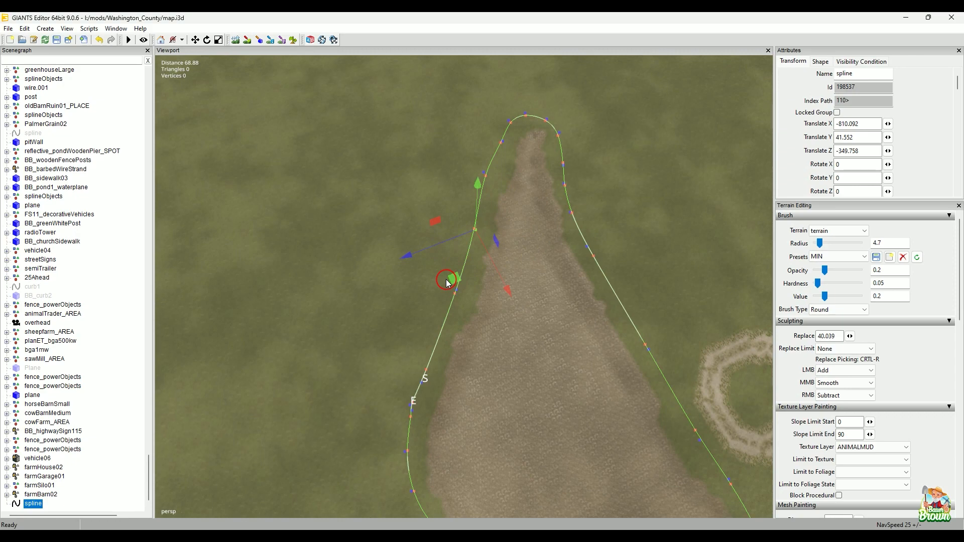
key("Right")
left_click_drag(461, 220, 462, 233)
right_click_drag(463, 232, 400, 191, "alt")
left_click_drag(400, 191, 449, 327, "alt")
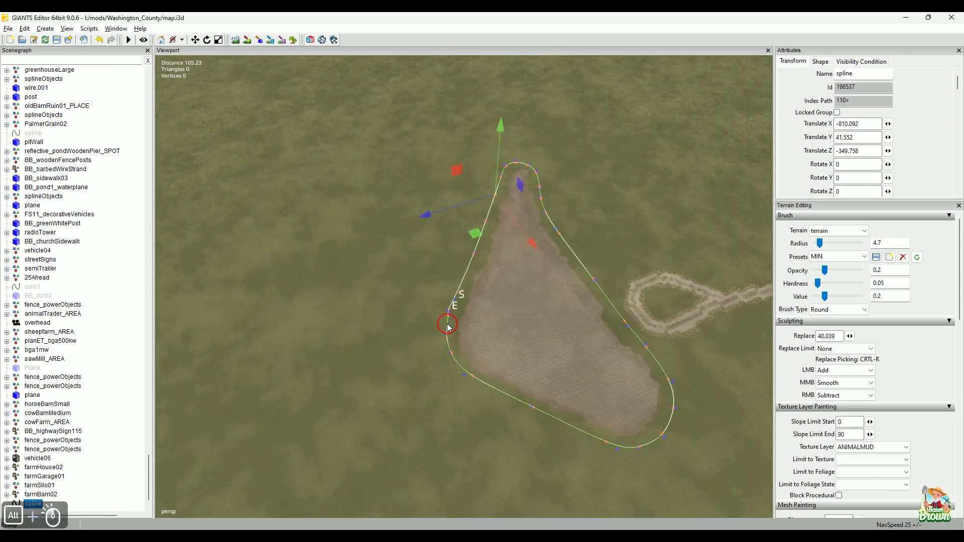
middle_click_drag(448, 327, 444, 270, "alt")
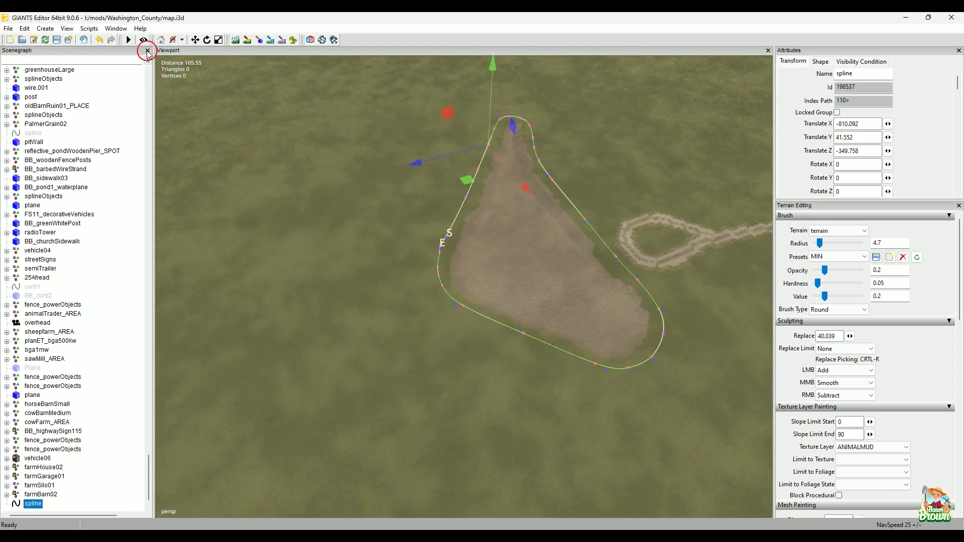
Step: Open the Spline CSV Creator Panel and create the CSV files from the pond spline with a CSV distance of 1
left_click(89, 28)
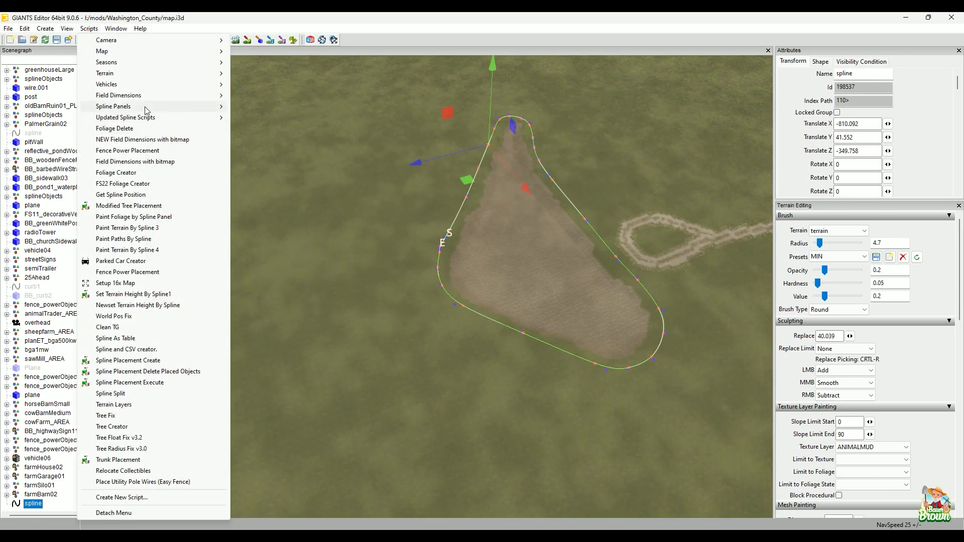
mouse_move(147, 110)
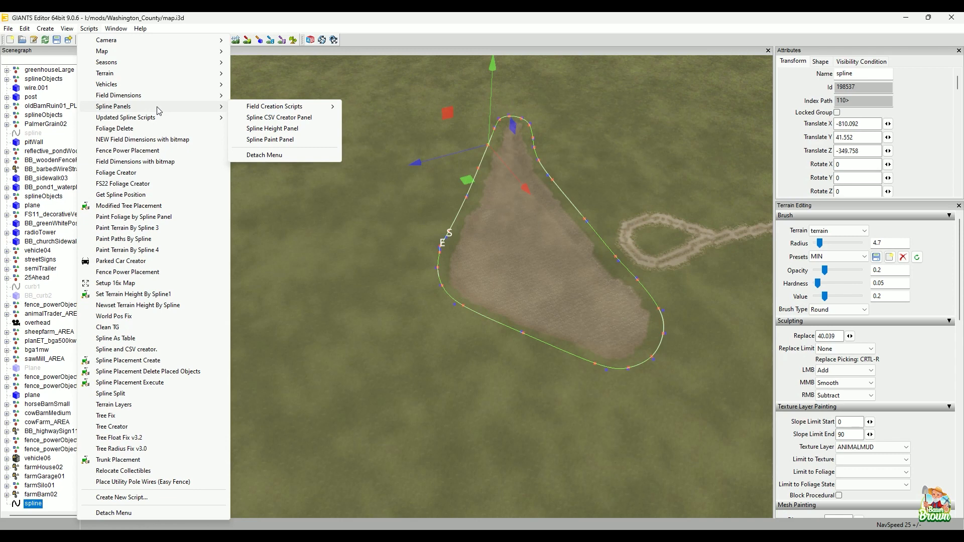
left_click(286, 118)
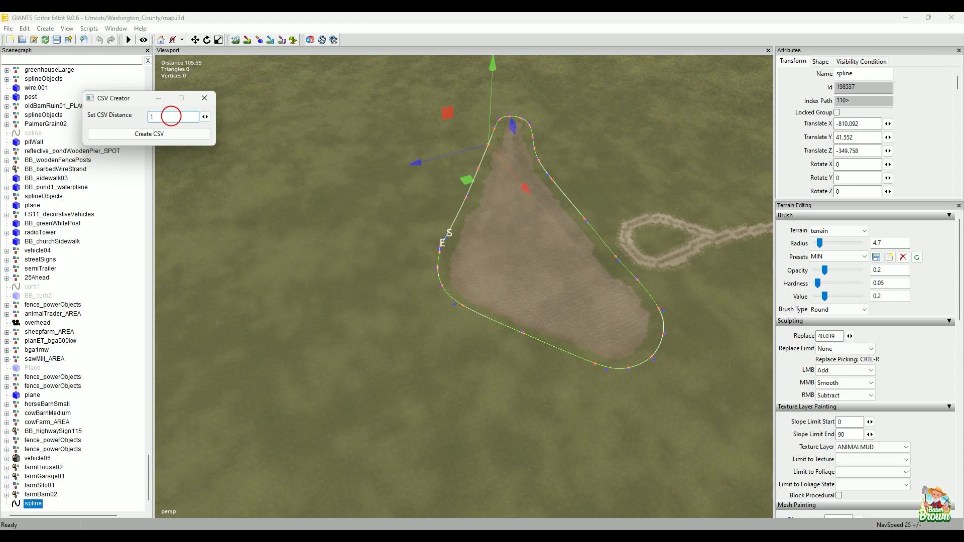
left_click(157, 133)
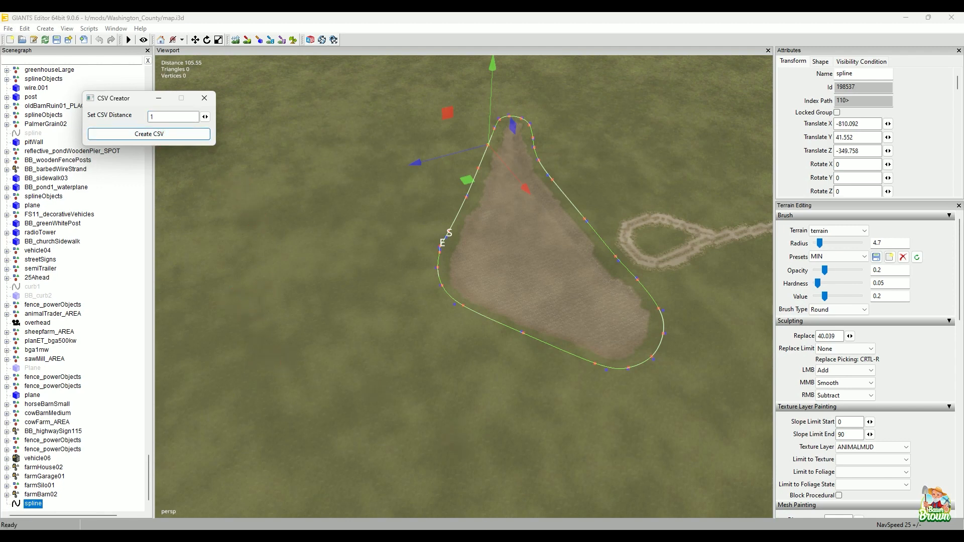
Step: Switch to File Explorer, open Washington_County's CSVdata folder and check the exported spline files
left_click(460, 536)
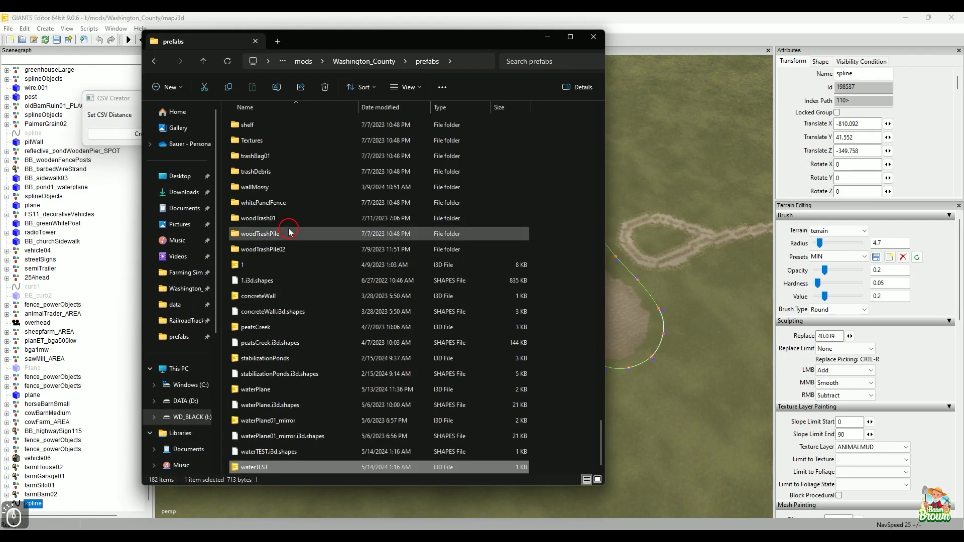
scroll(269, 191, "up", 2)
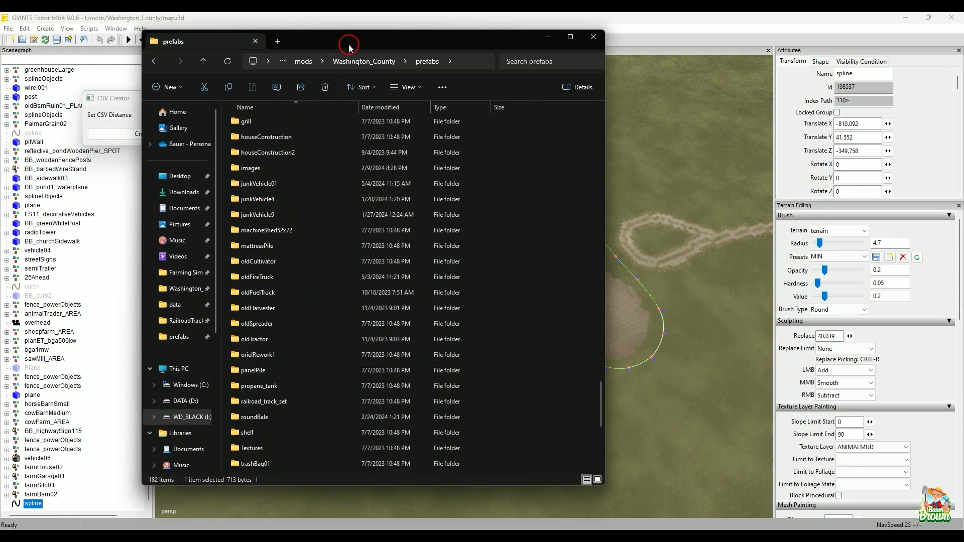
left_click(369, 62)
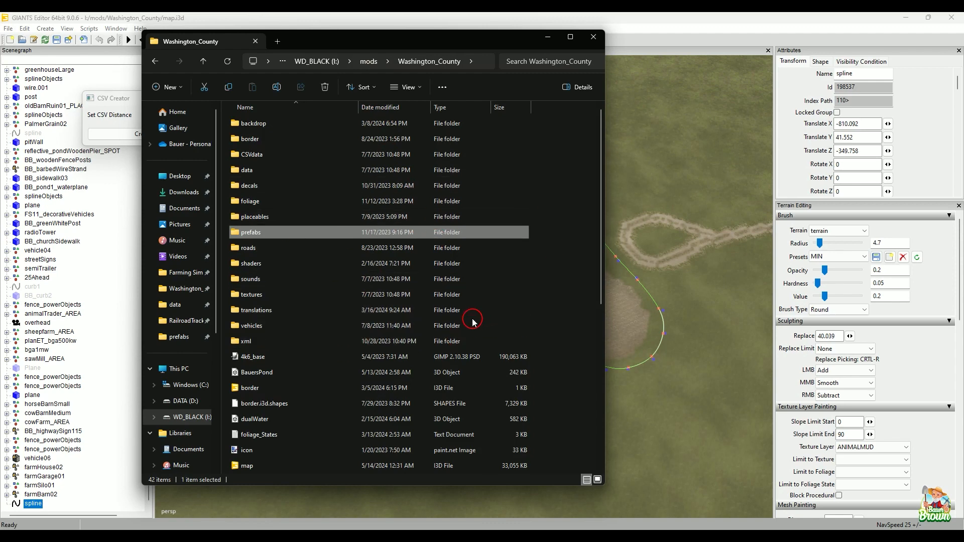
double_click(291, 154)
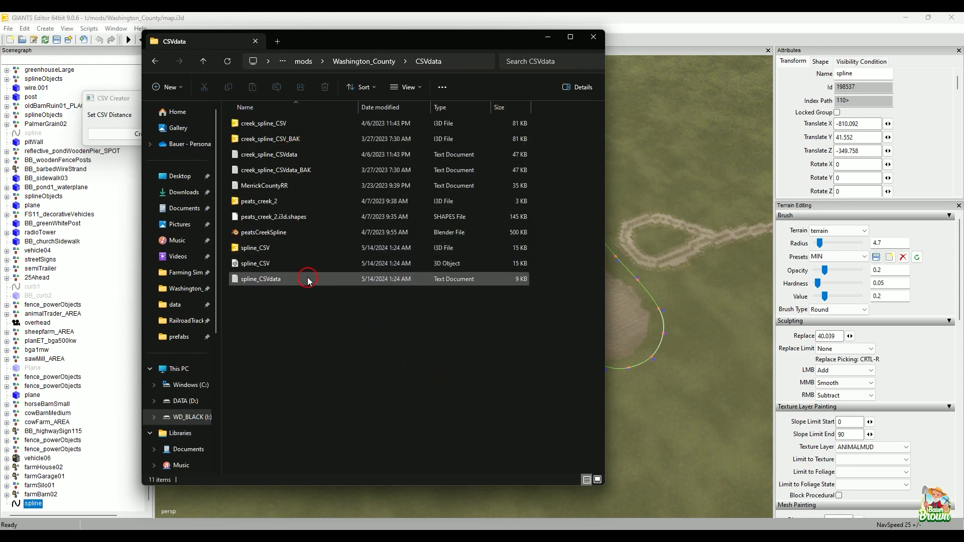
left_click(279, 264)
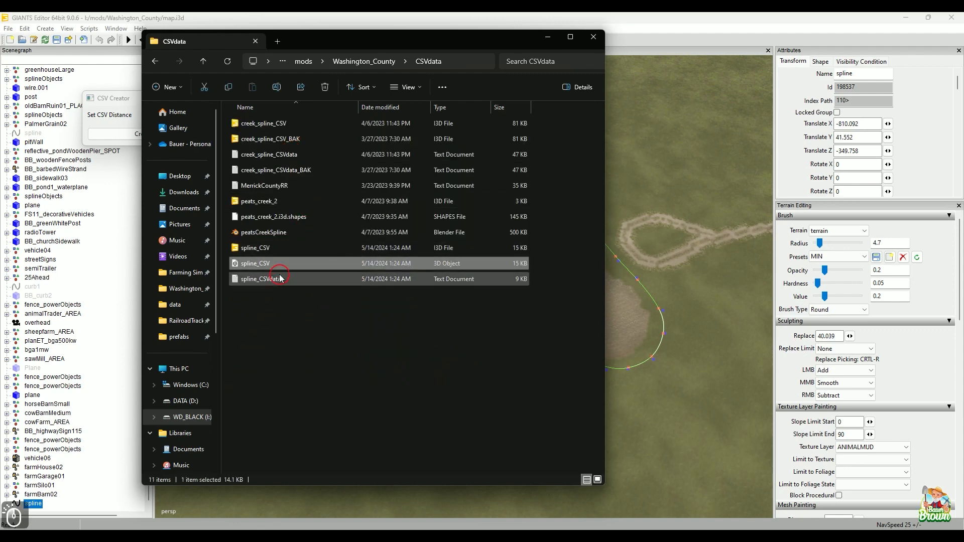
left_click(281, 249)
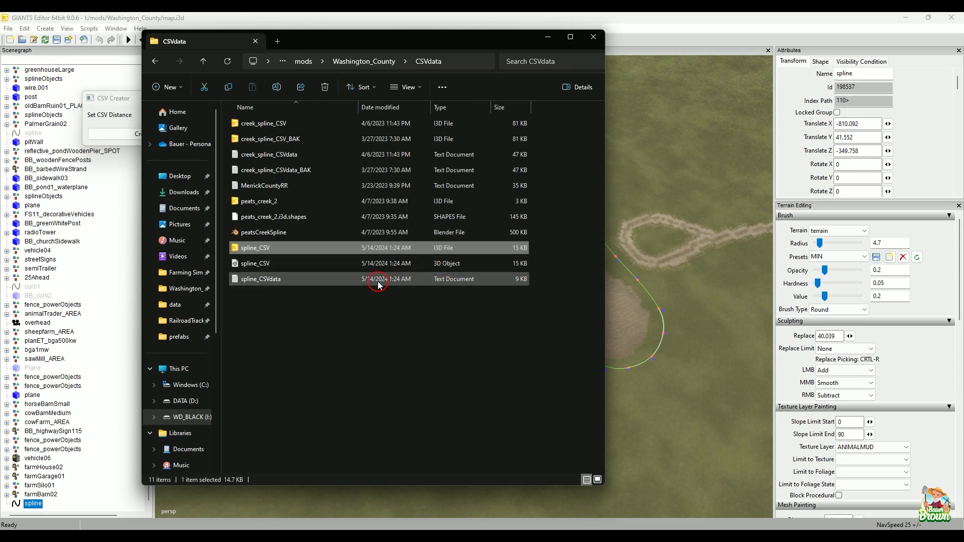
Step: Delete the spline_CSV I3D file, the spline_CSV 3D object and the spline_CSVdata text file from the CSVdata folder
left_click_drag(380, 297, 350, 249)
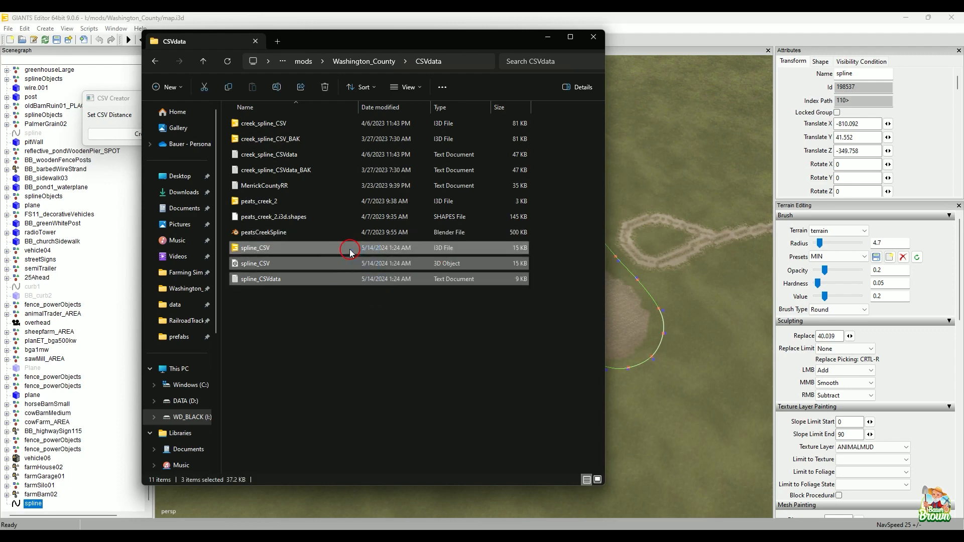
key("Delete")
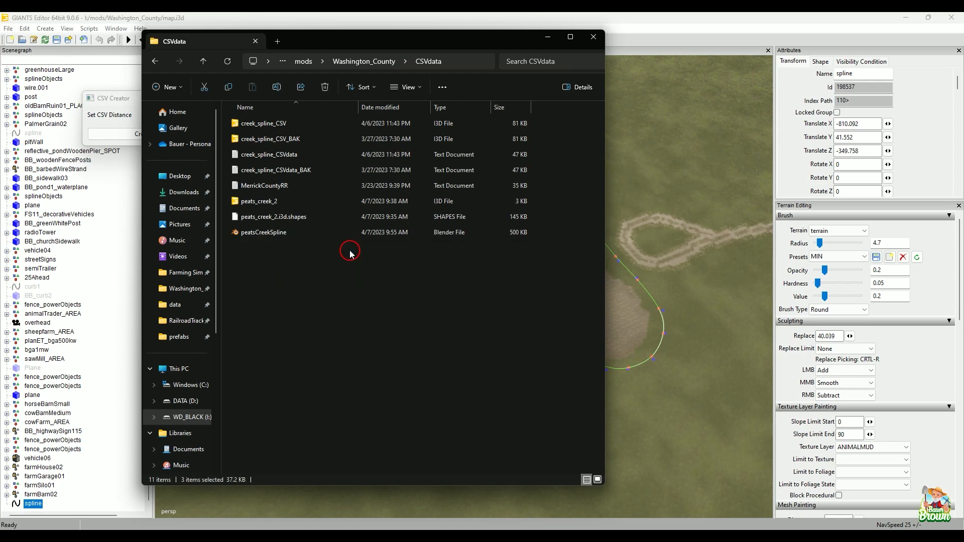
left_click_drag(450, 33, 563, 47)
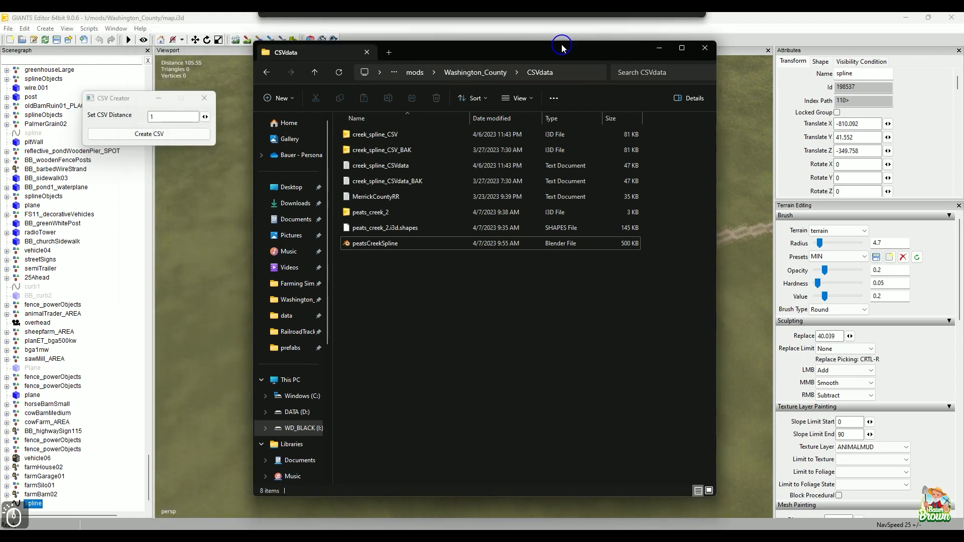
Step: Create the spline's CSV files again, checking them in the CSVdata folder, and switch to Blender
left_click(157, 134)
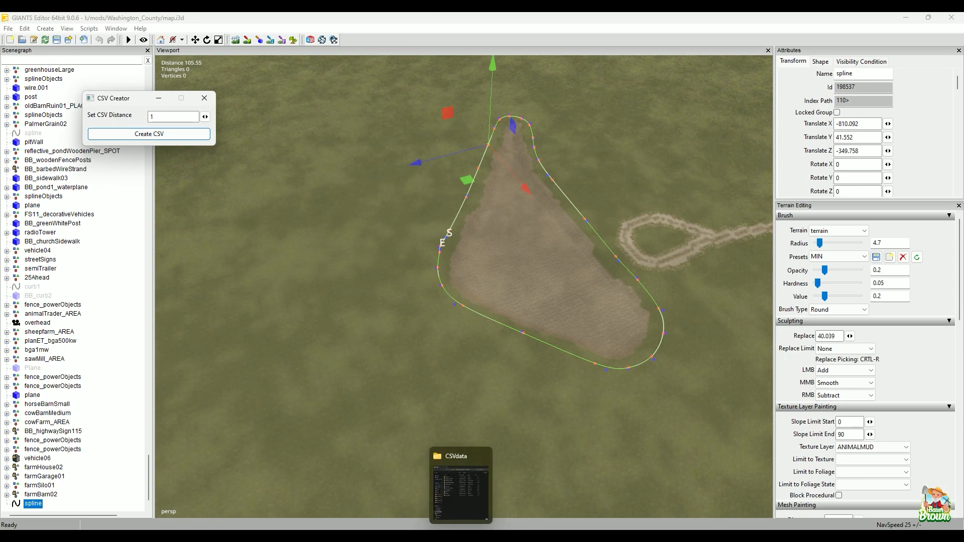
left_click(461, 482)
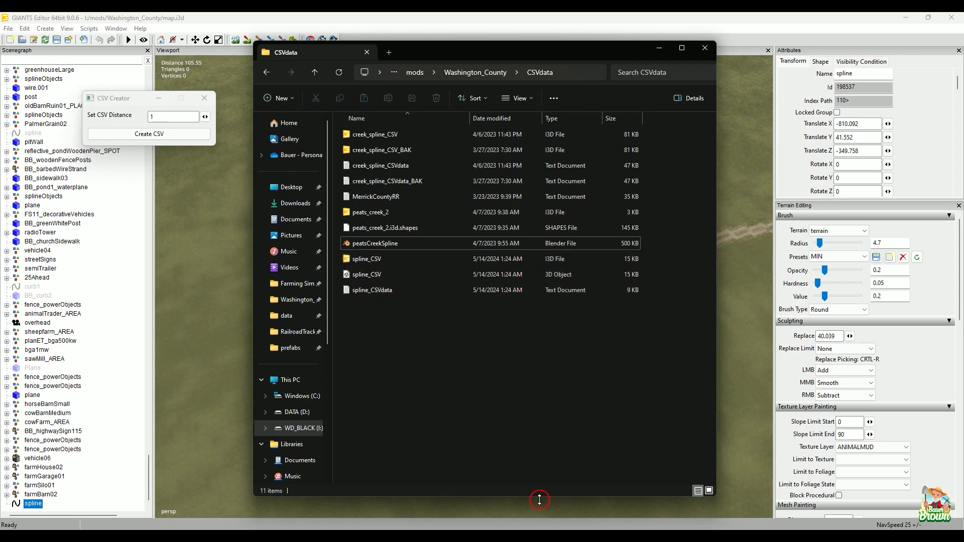
mouse_move(527, 536)
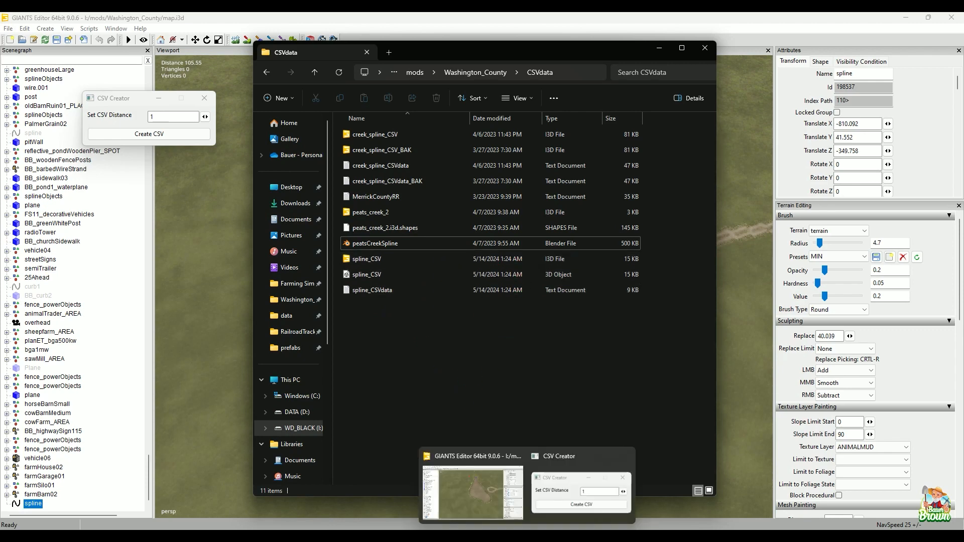
left_click(585, 497)
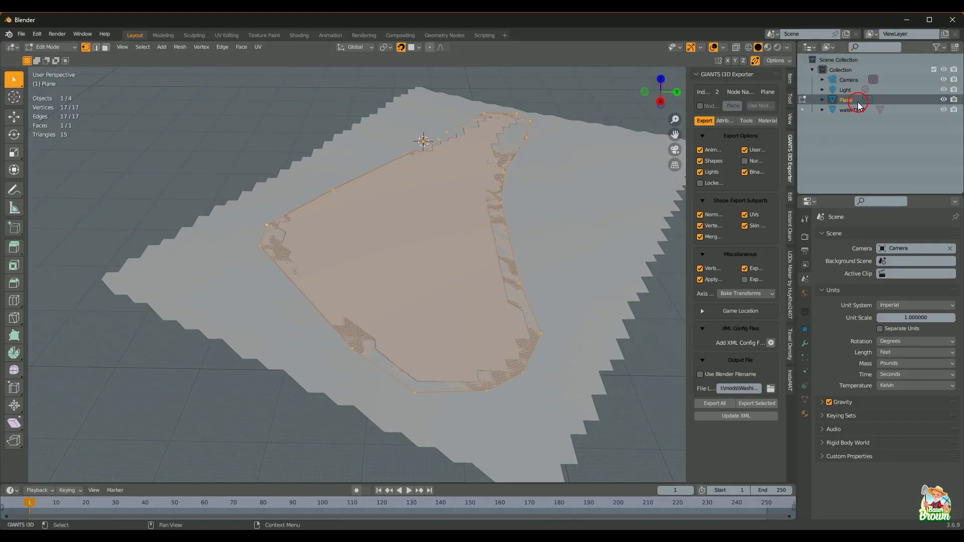
Step: Delete the Plane and waterTEST objects from the old scene and view it from the top
key("Delete")
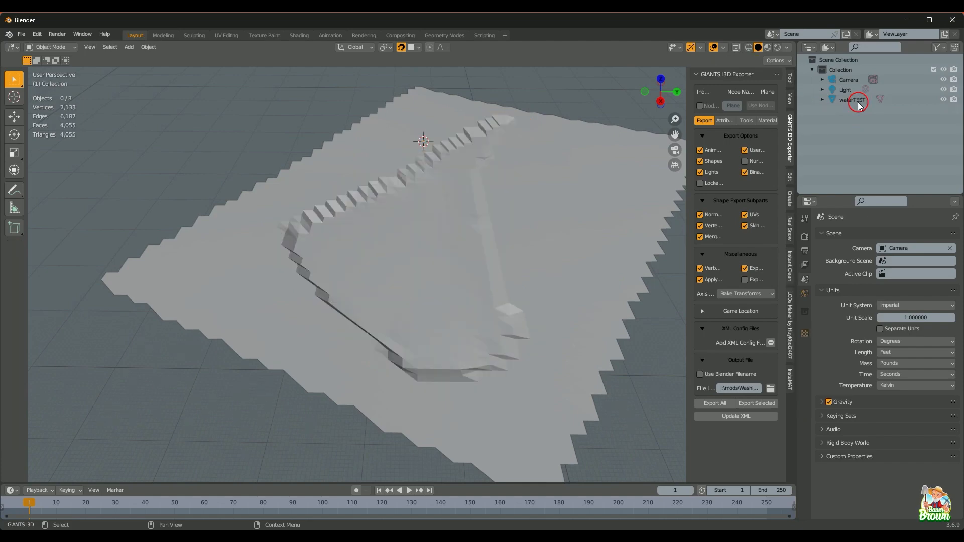
left_click(853, 99)
key("Delete")
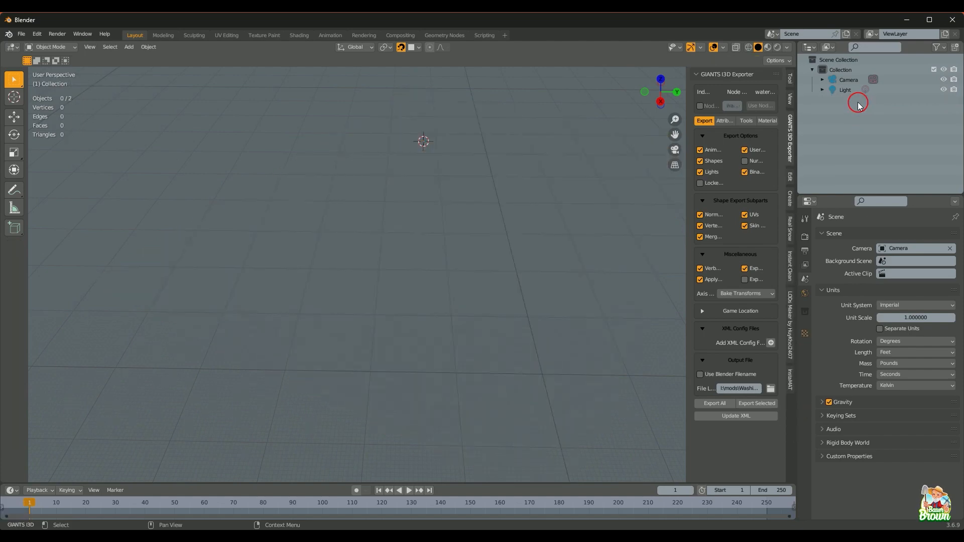
left_click(661, 79)
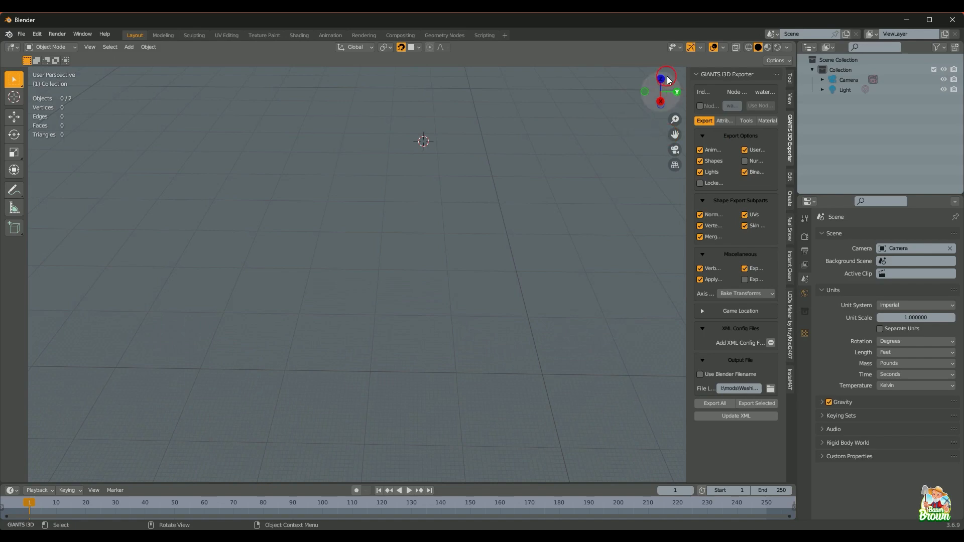
middle_click(489, 256, "alt")
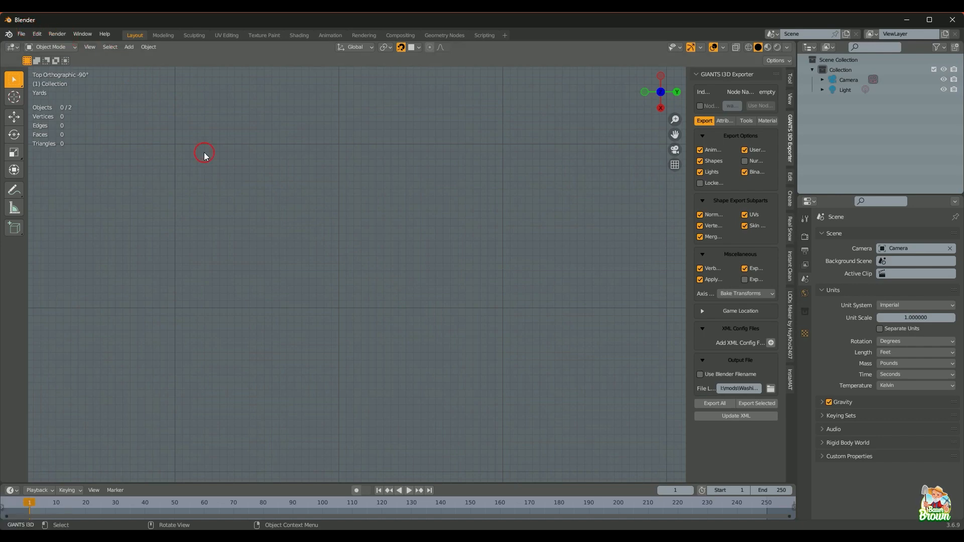
Step: Start a new Blender file without saving the old one and delete the default cube
key("ctrl+n")
left_click(271, 229)
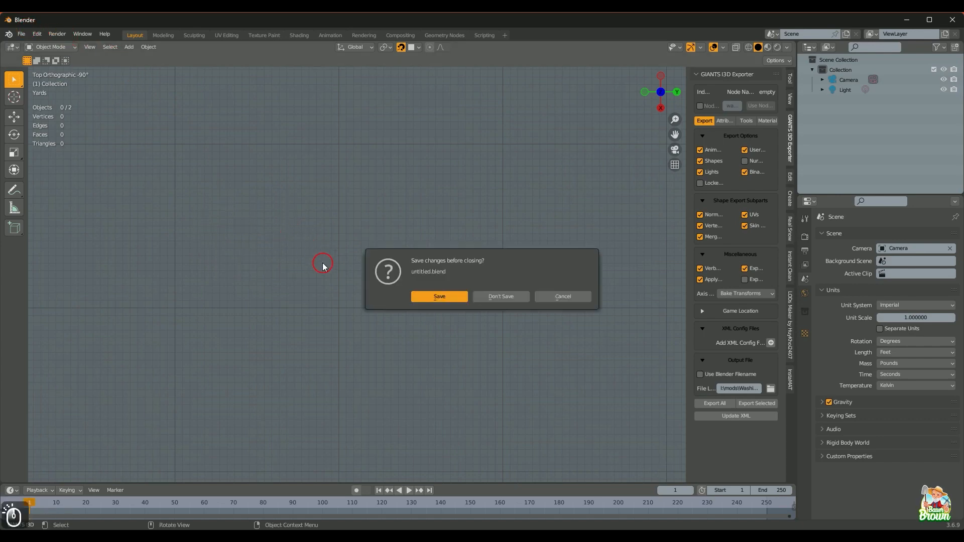
left_click(480, 299)
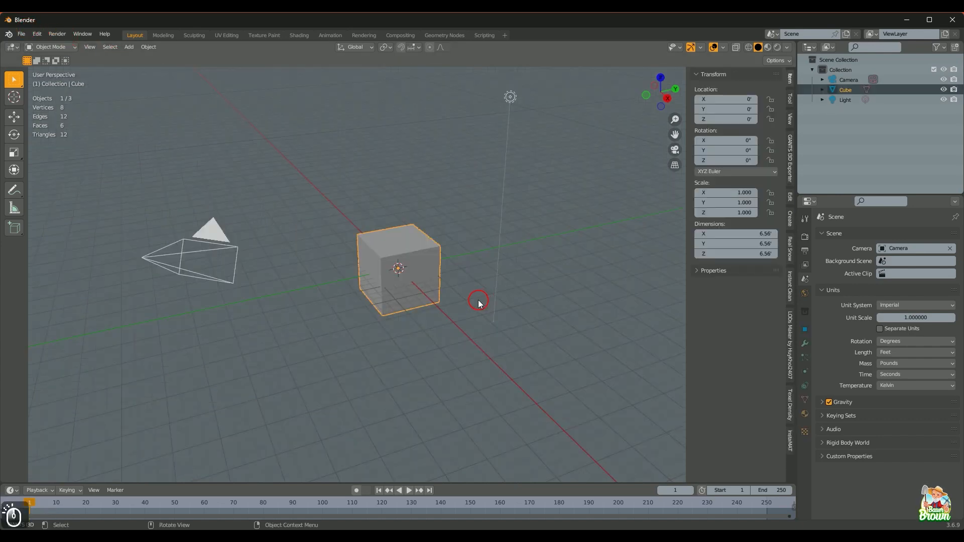
key("x")
left_click(400, 262)
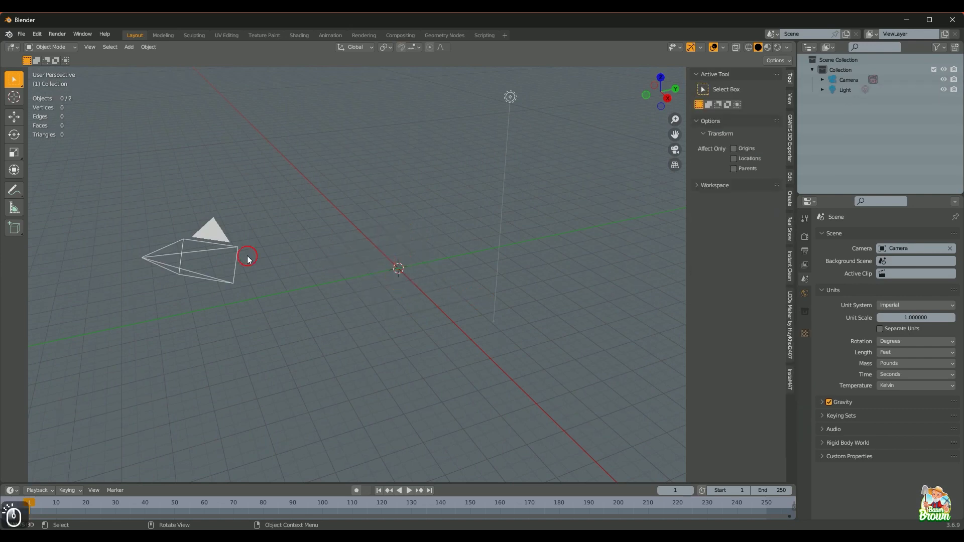
Step: Import spline_CSV.obj from the Washington_County CSVdata folder with the legacy Wavefront importer and frame the imported outline
left_click(21, 34)
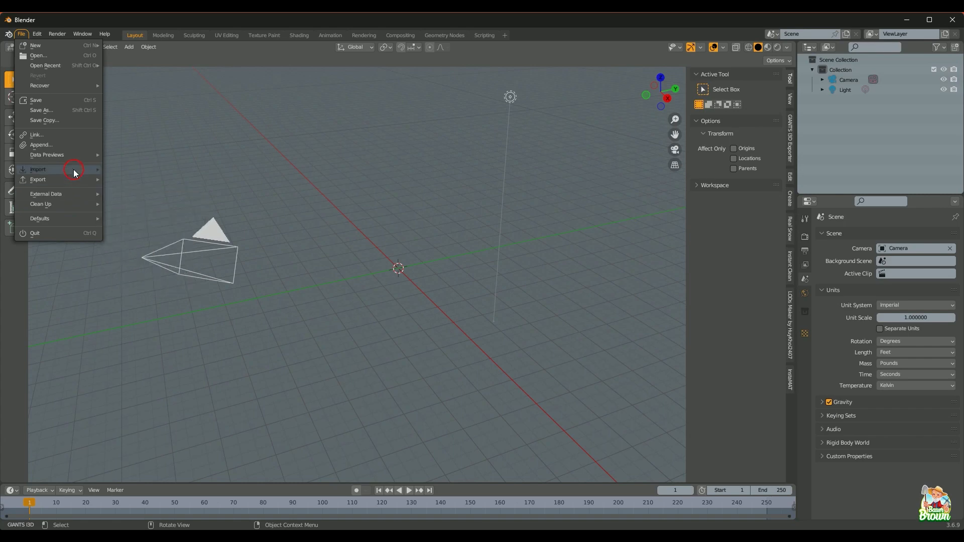
mouse_move(74, 173)
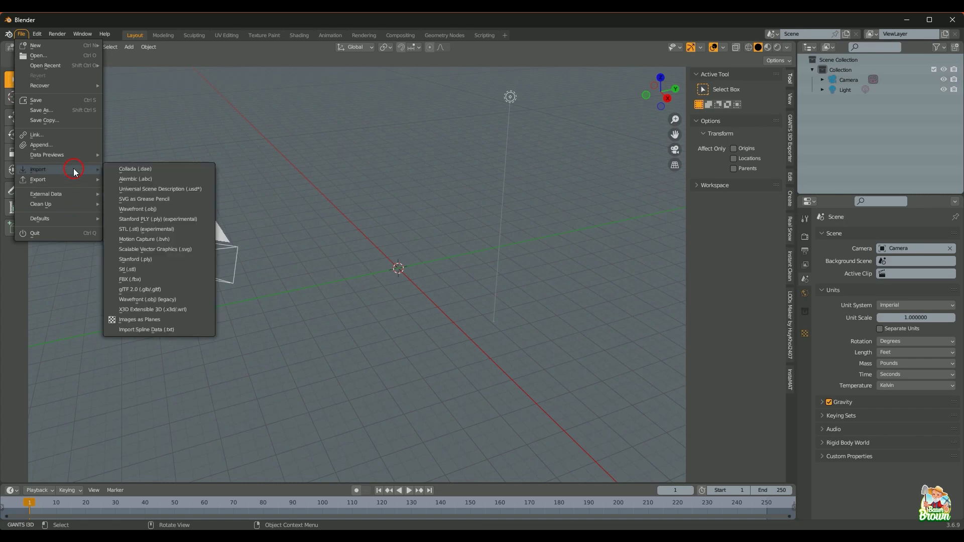
left_click(154, 301)
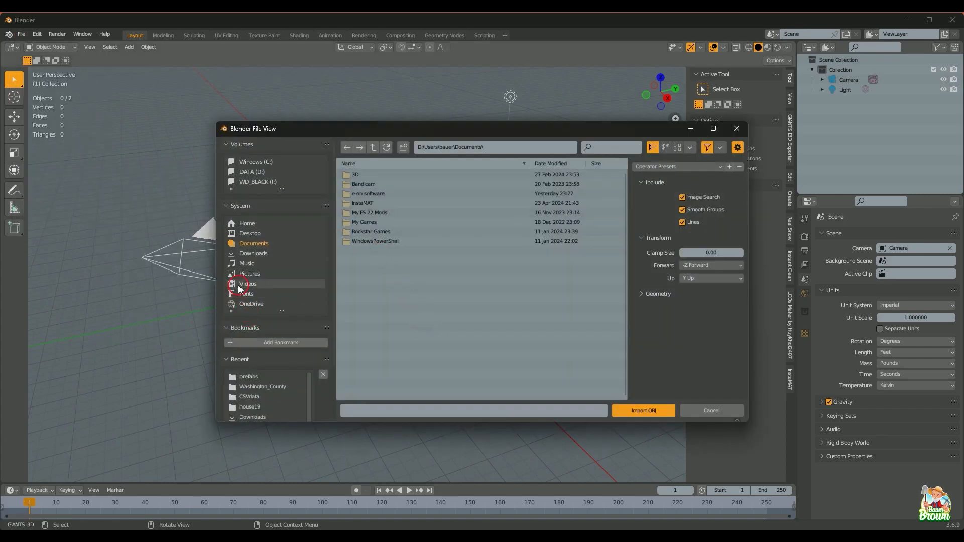
left_click(245, 183)
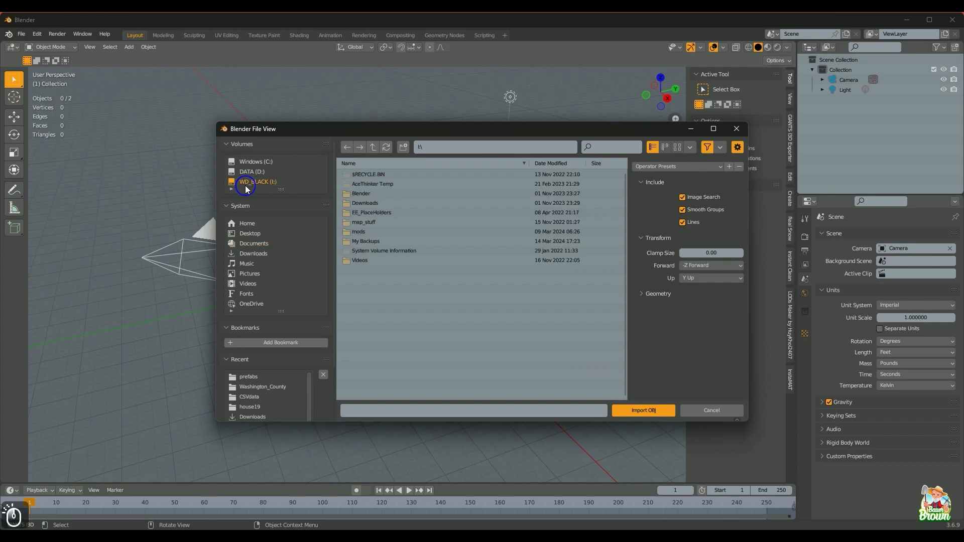
double_click(393, 231)
double_click(389, 229)
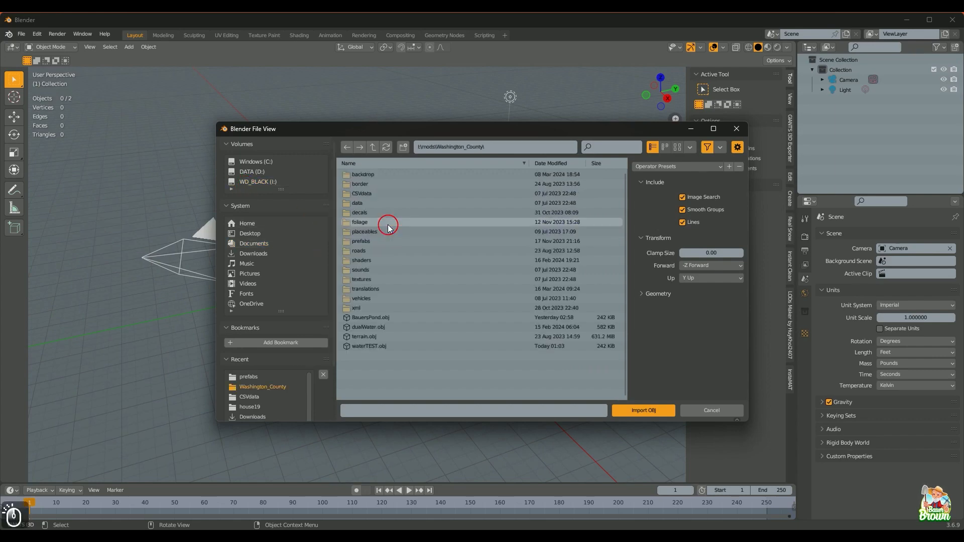
double_click(379, 193)
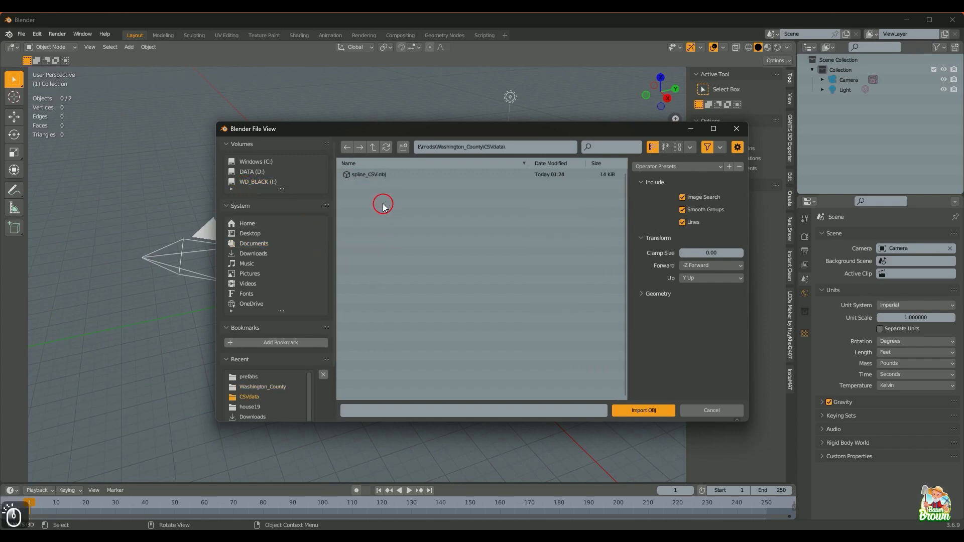
left_click(387, 179)
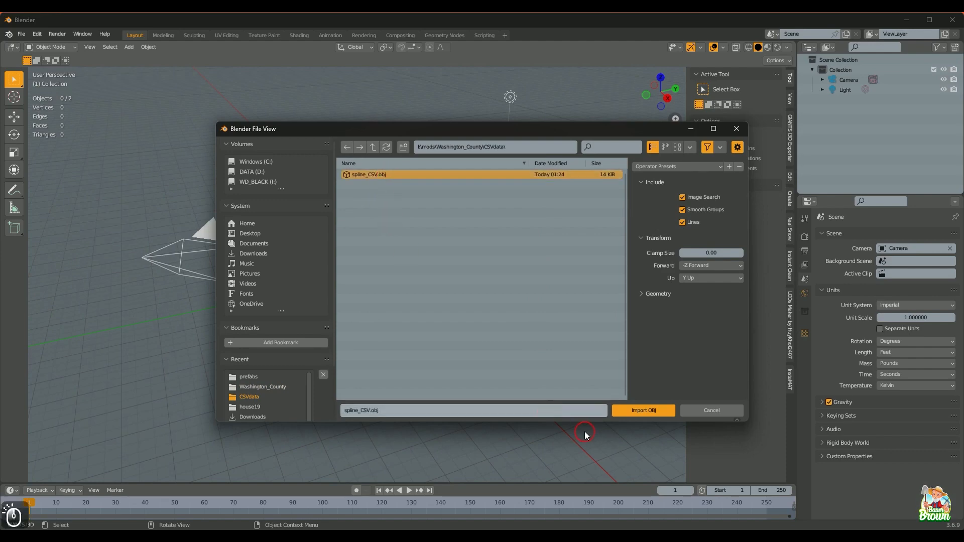
left_click(660, 410)
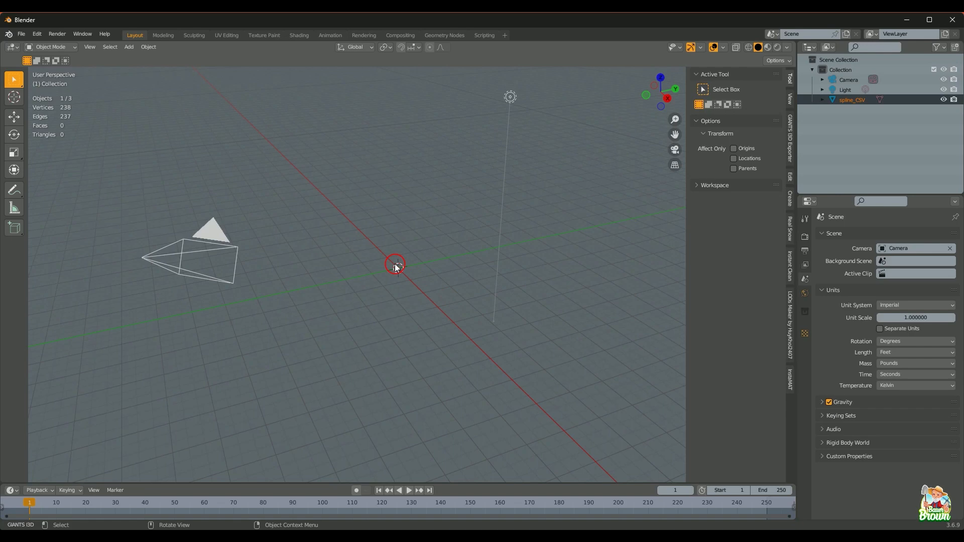
key("KP_Decimal")
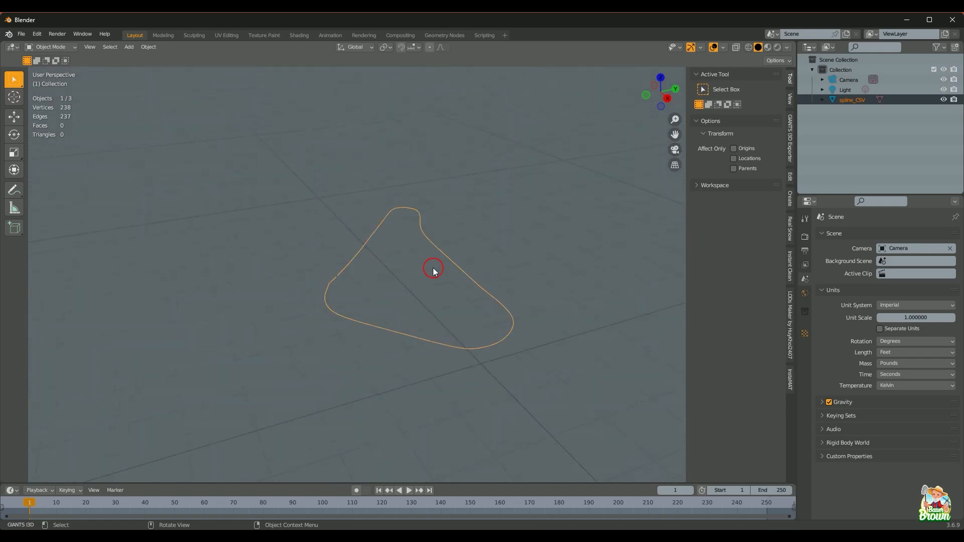
middle_click_drag(460, 241, 460, 306)
scroll(460, 307, "down", 1)
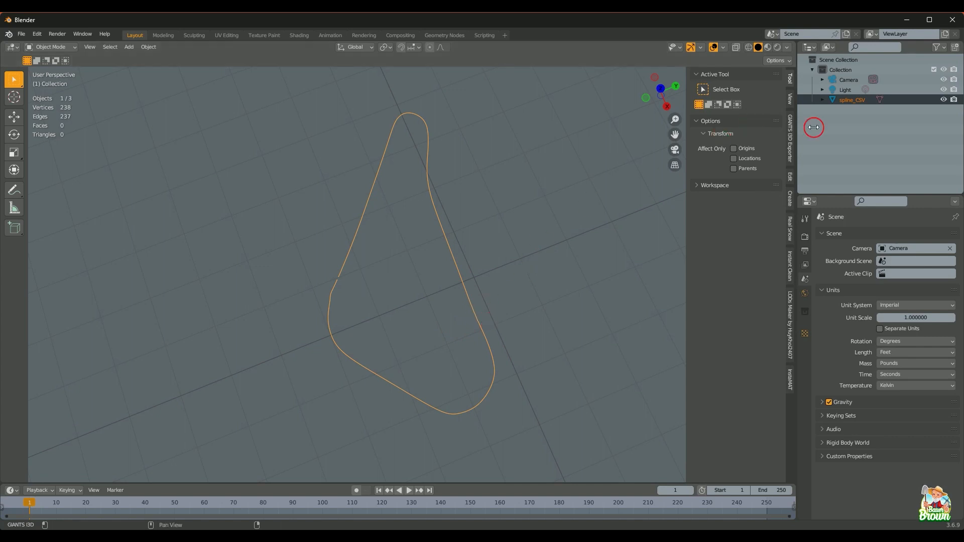
Step: Put the imported spline_CSV object into Edit Mode with all its vertices selected and look closely at the vertex spacing
left_click(850, 105)
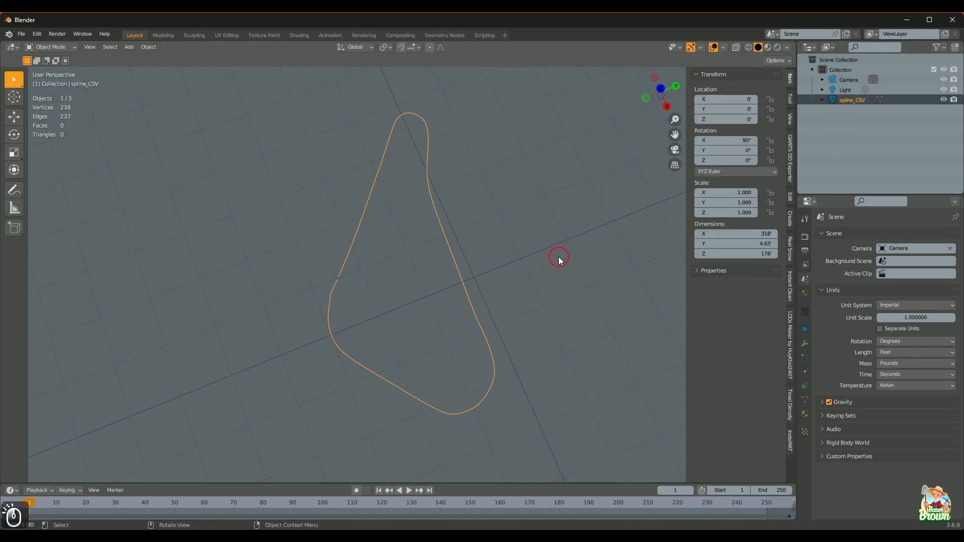
key("Tab")
scroll(480, 367, "down", 2)
middle_click_drag(487, 360, 428, 346)
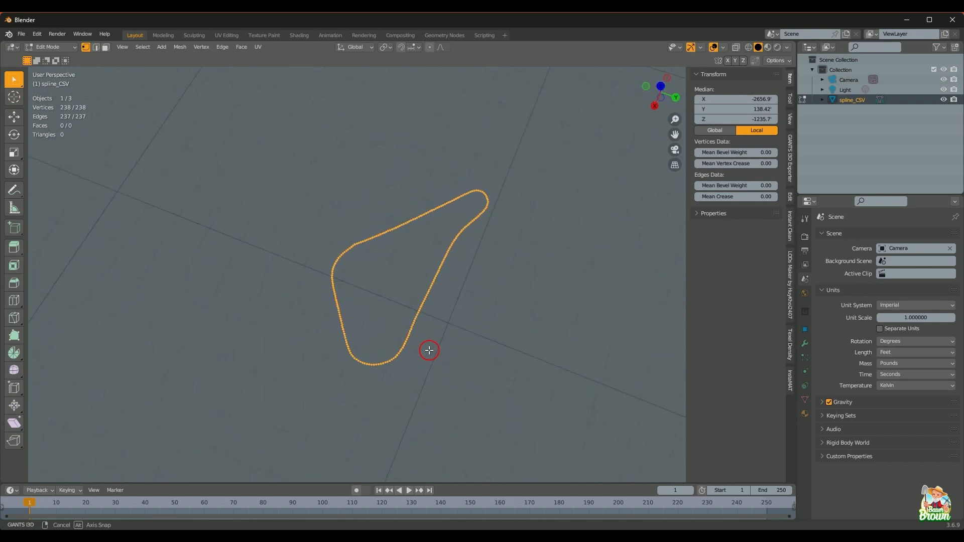
scroll(432, 351, "up", 5)
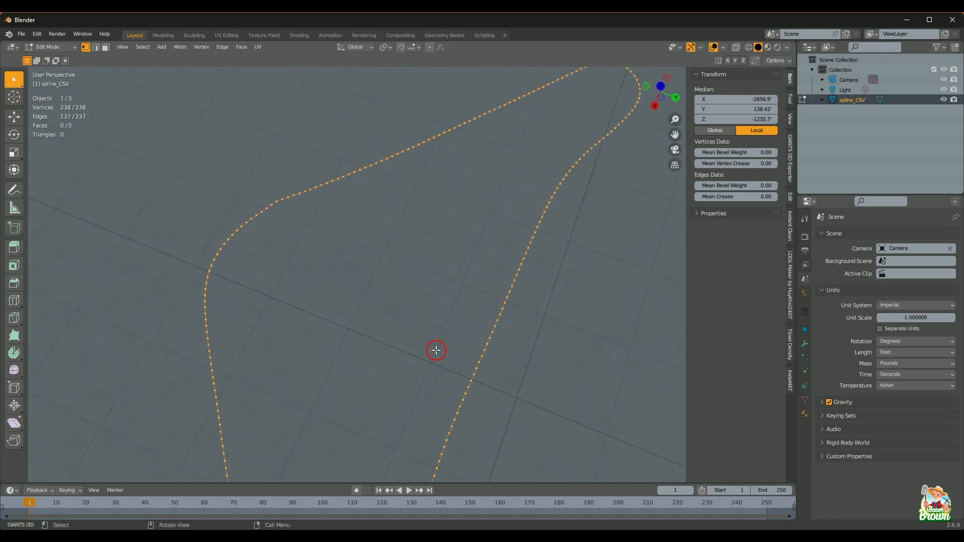
middle_click_drag(461, 387, 456, 296, "shift")
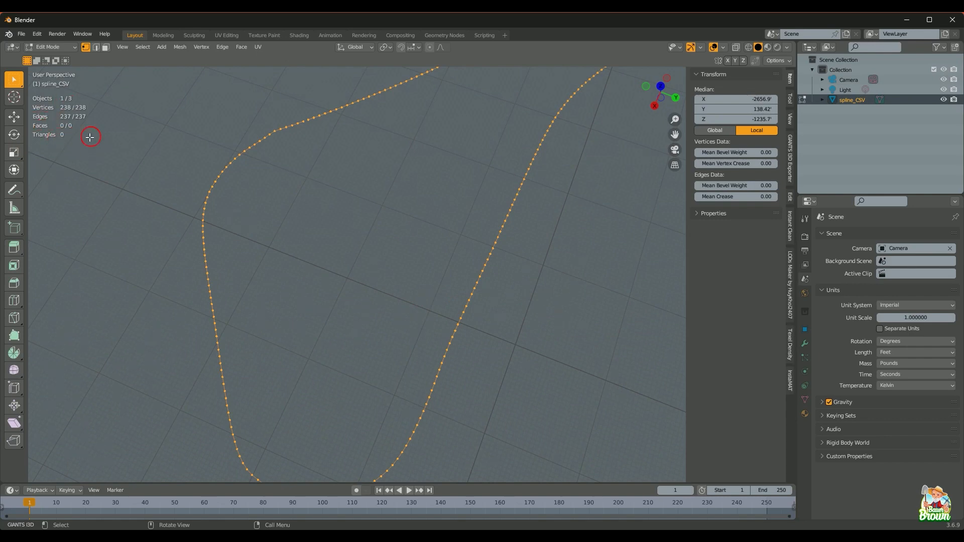
scroll(424, 314, "down", 1)
middle_click_drag(462, 362, 439, 357, "shift")
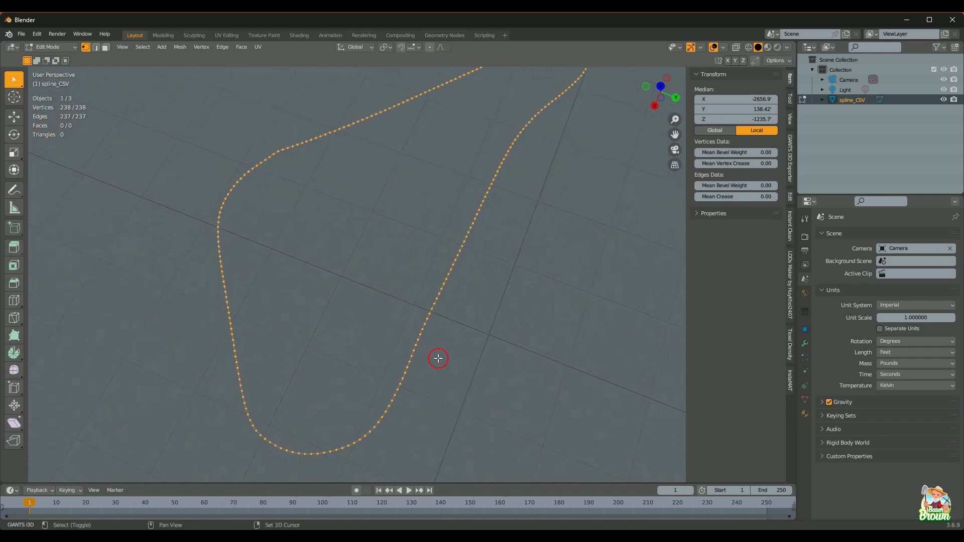
Step: Try filling the pond outline with a single face from all its vertices, and undo the fill
key("f")
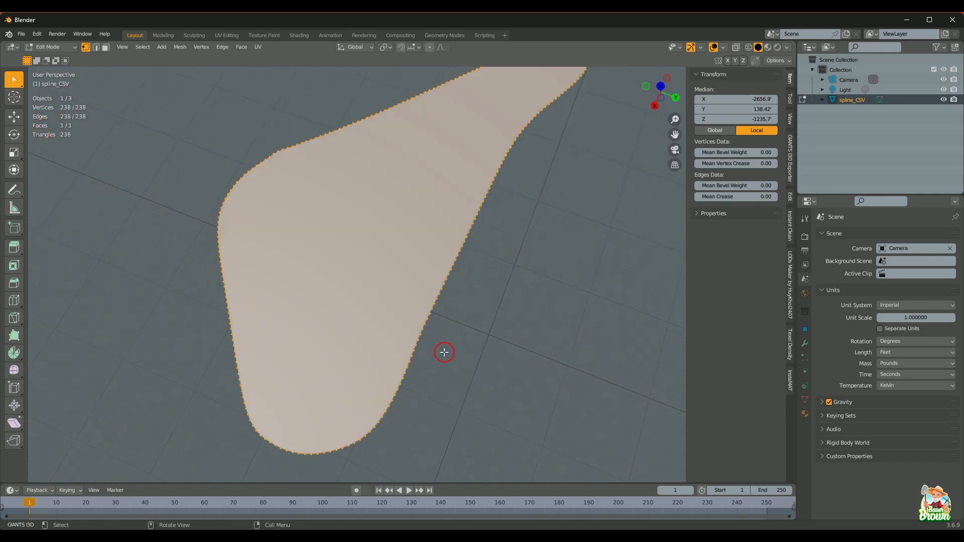
scroll(444, 351, "down", 1)
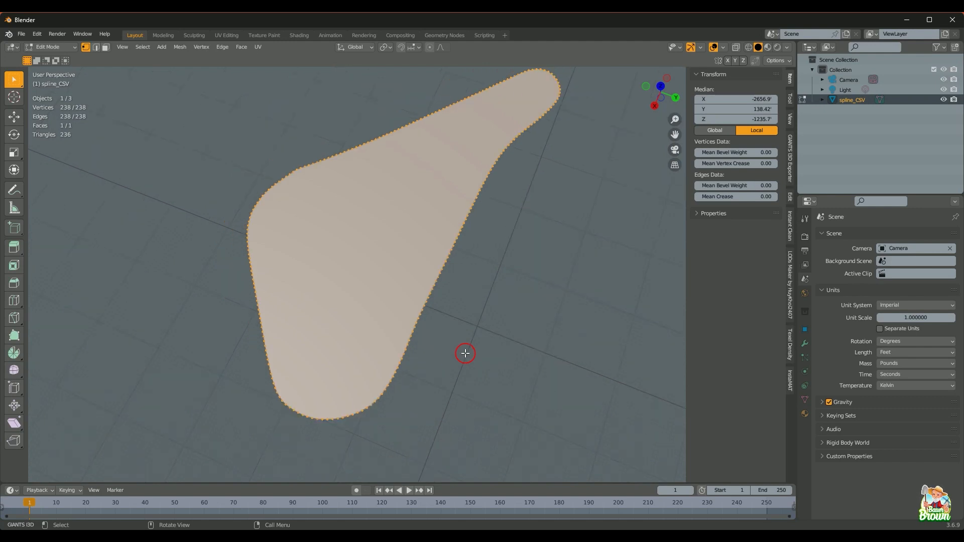
key("ctrl+z")
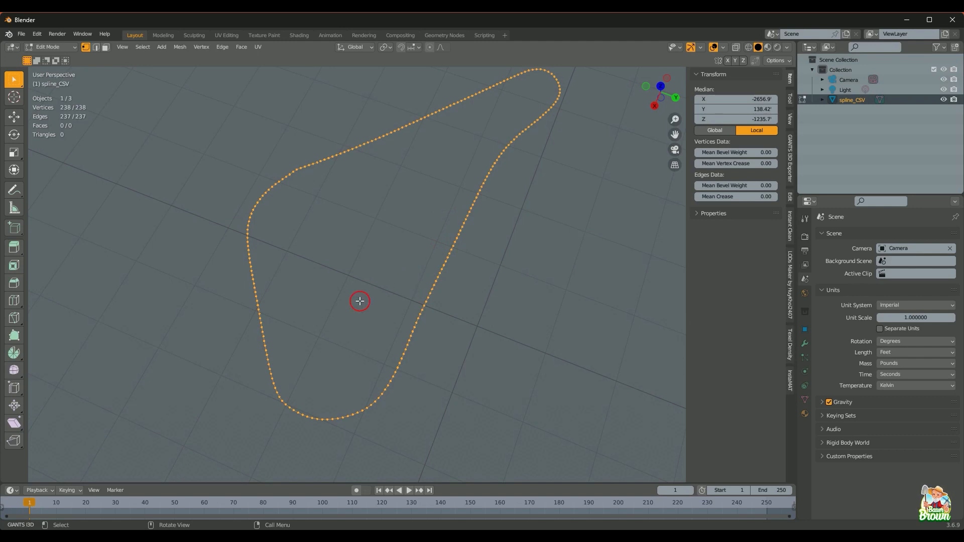
Step: Thin out the pond outline by applying Checker Deselect to all vertices and dissolving the ones still selected
middle_click_drag(434, 318, 424, 268)
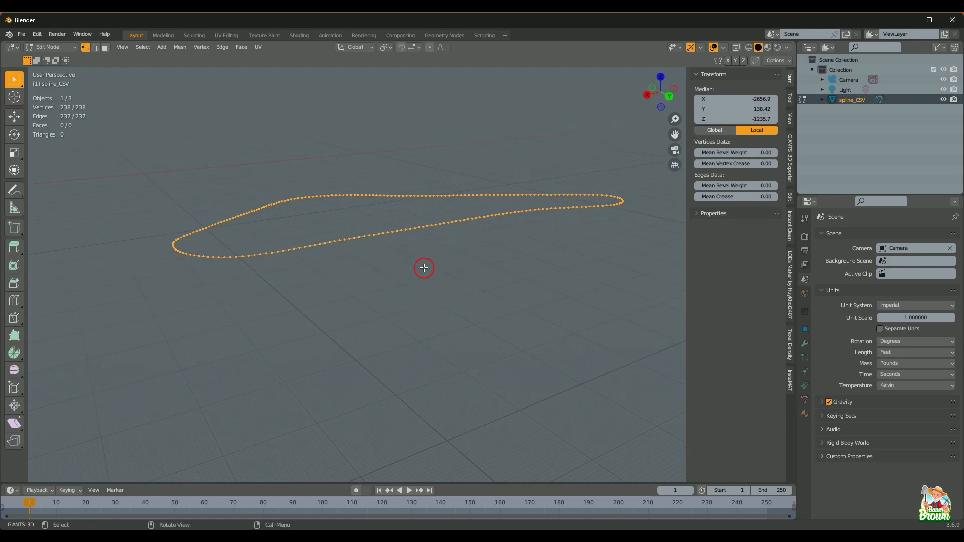
middle_click_drag(488, 279, 456, 282)
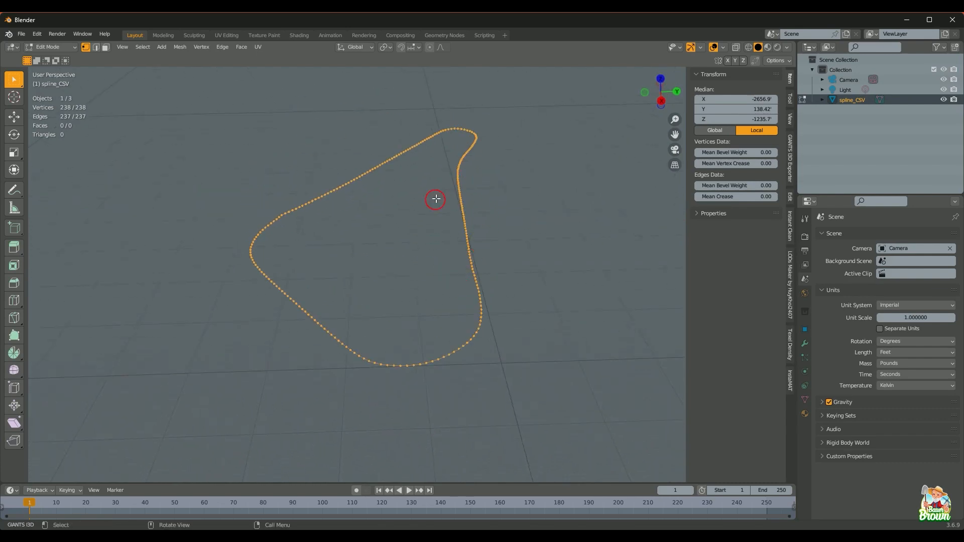
middle_click_drag(537, 336, 512, 355)
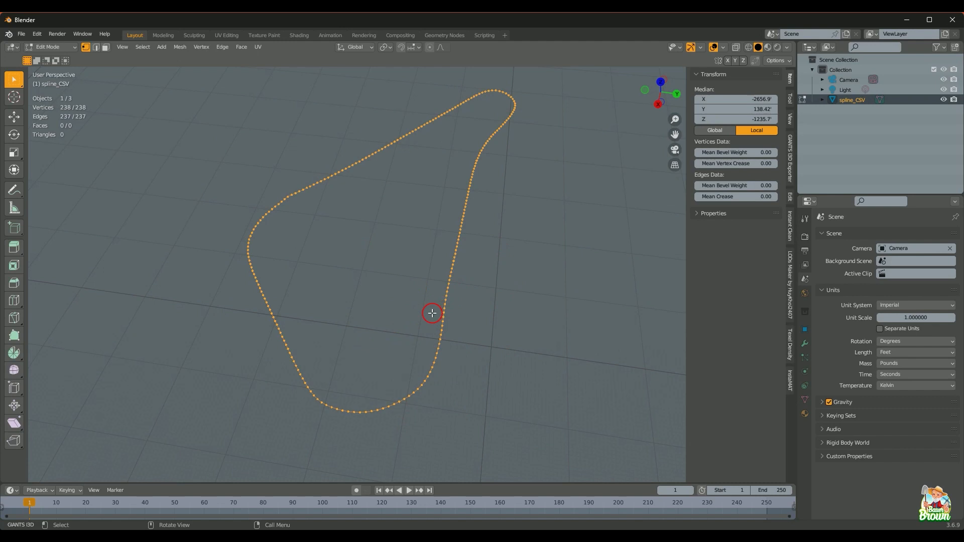
left_click(144, 47)
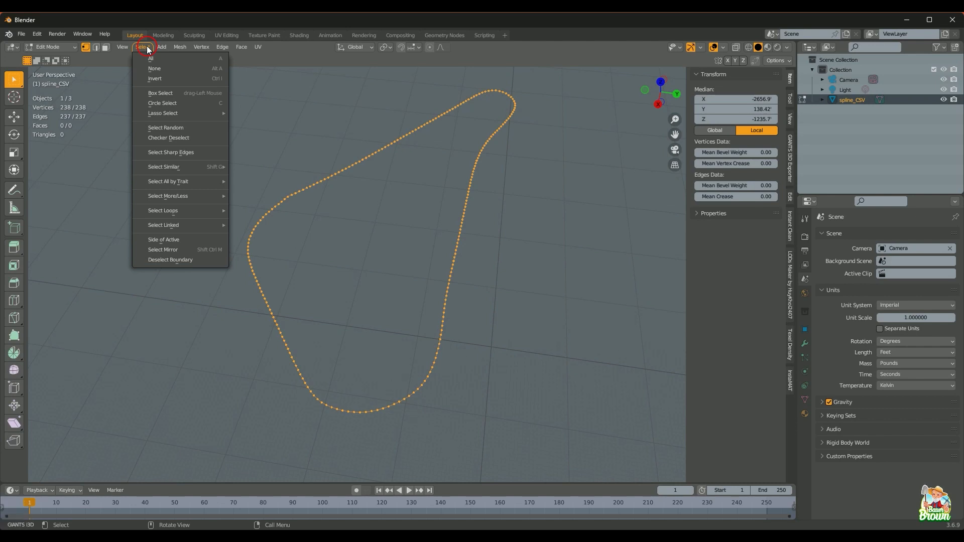
left_click(160, 139)
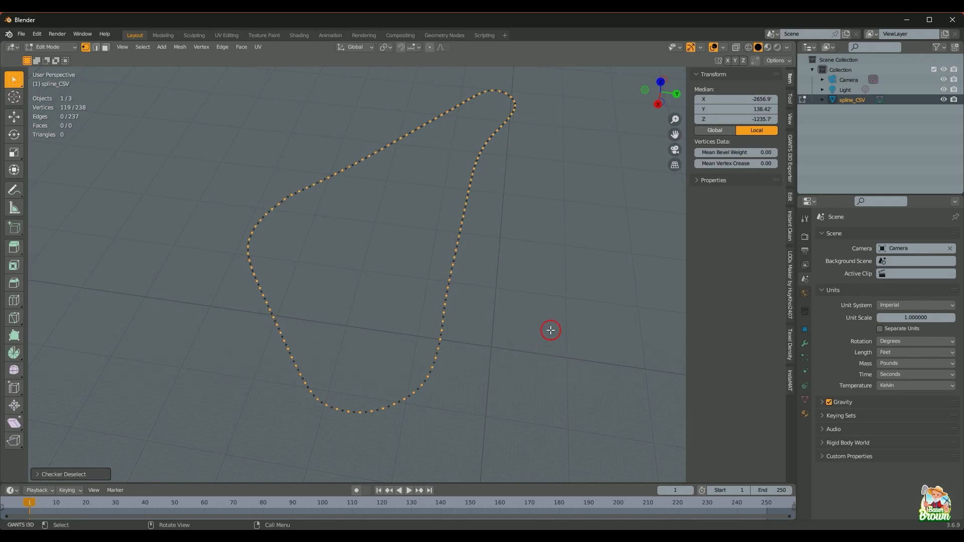
key("x")
left_click(556, 330)
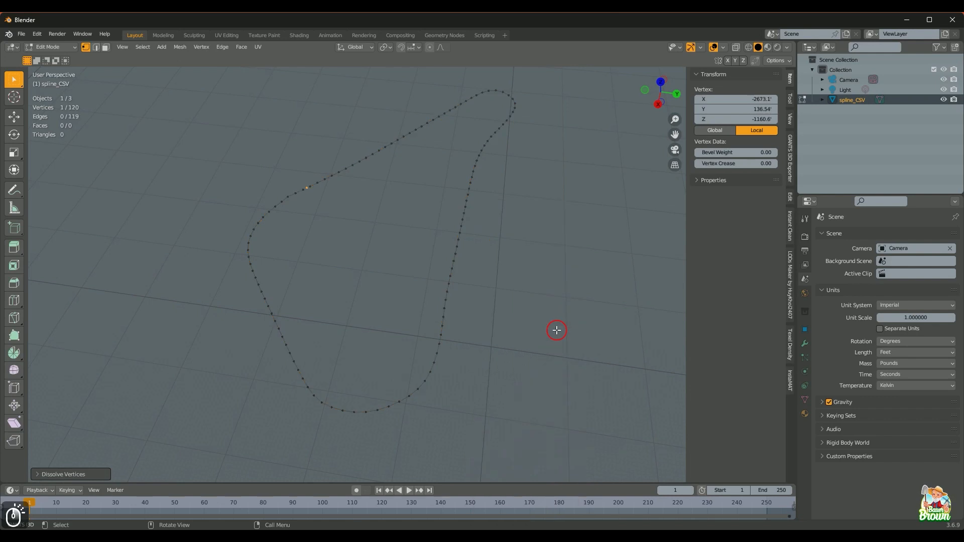
middle_click_drag(556, 330, 460, 378)
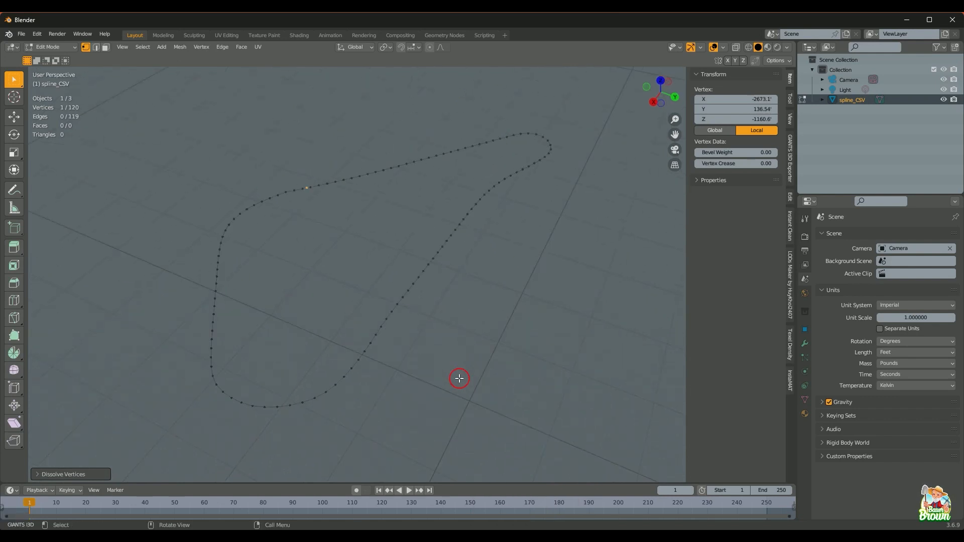
Step: Select all remaining outline vertices and reduce the selection to every other one with Checker Deselect
key("a")
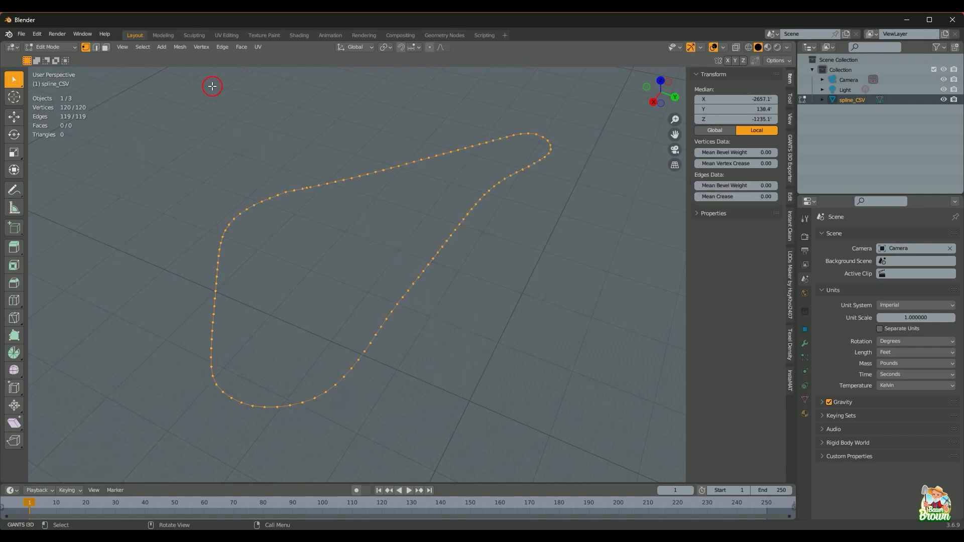
left_click(143, 47)
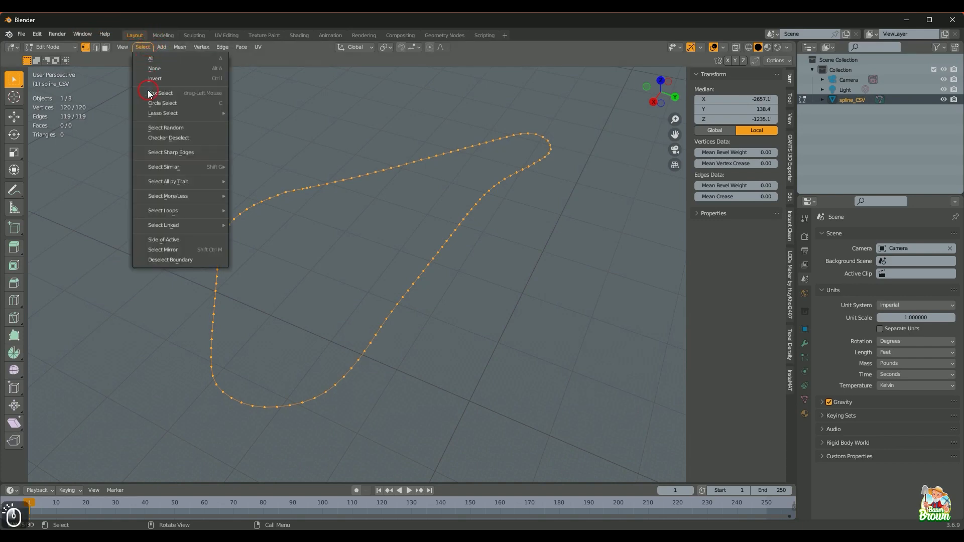
left_click(165, 139)
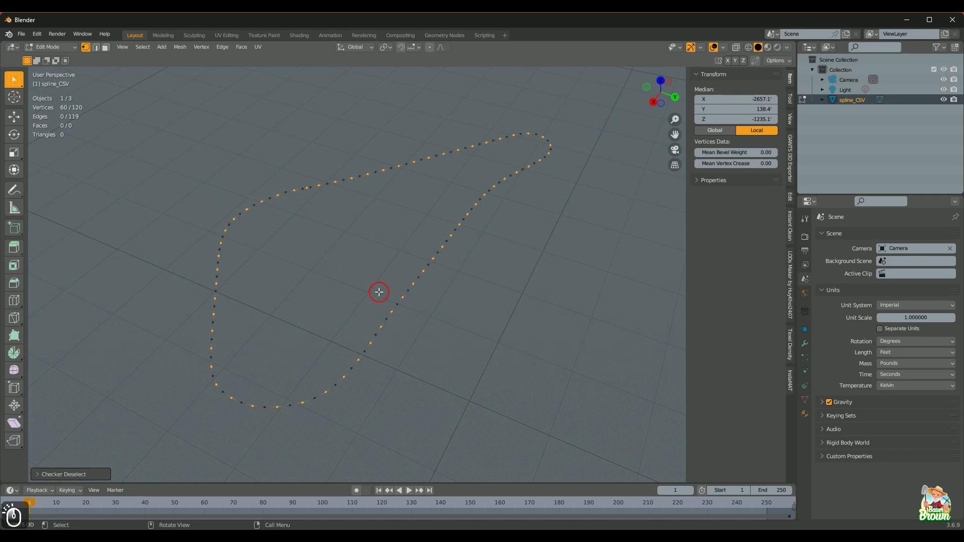
Step: Try deleting the alternate vertices outright and applying Checker Deselect to all the points left over
key("x")
left_click(452, 352)
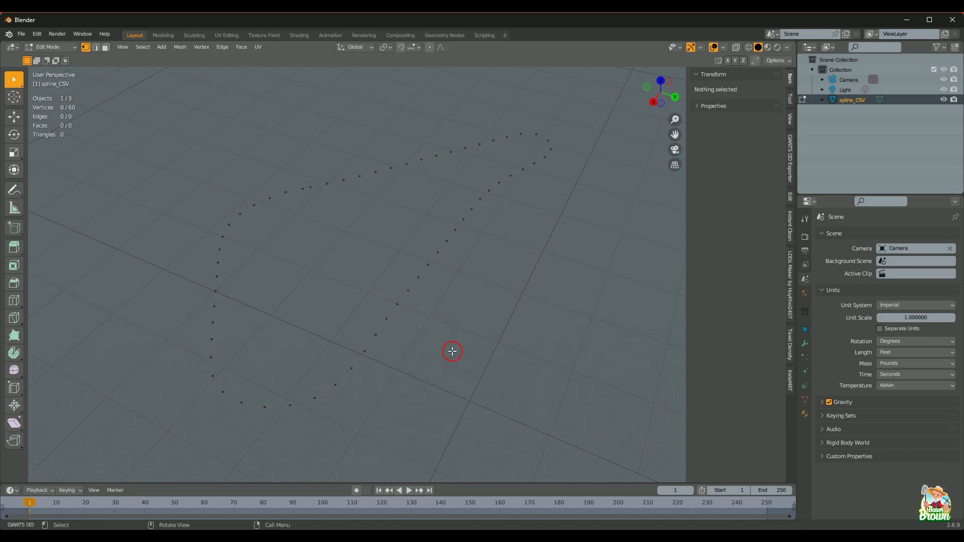
scroll(451, 351, "up", 2)
mouse_move(439, 357)
middle_mouse_down()
mouse_move(423, 296)
mouse_move(438, 326)
mouse_move(424, 361)
middle_mouse_up()
key("a")
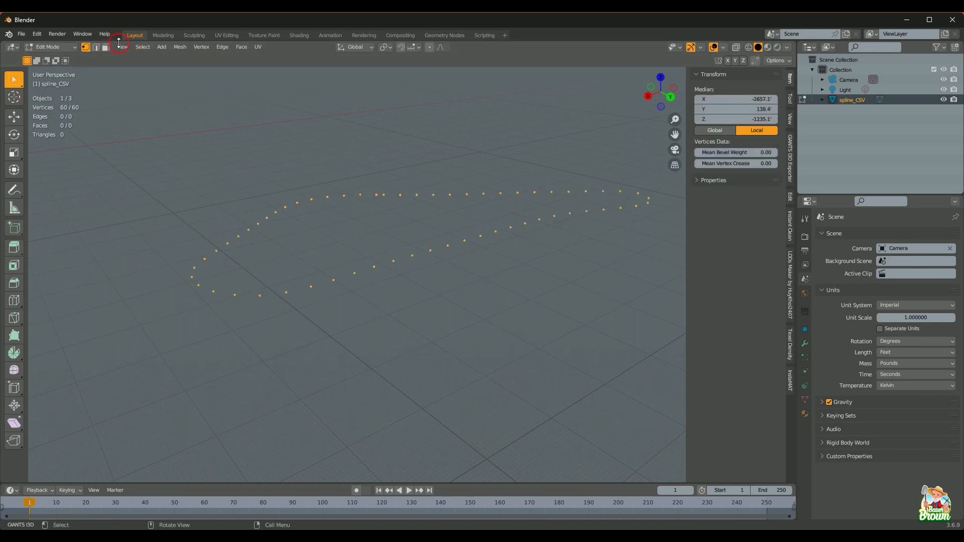
left_click(135, 47)
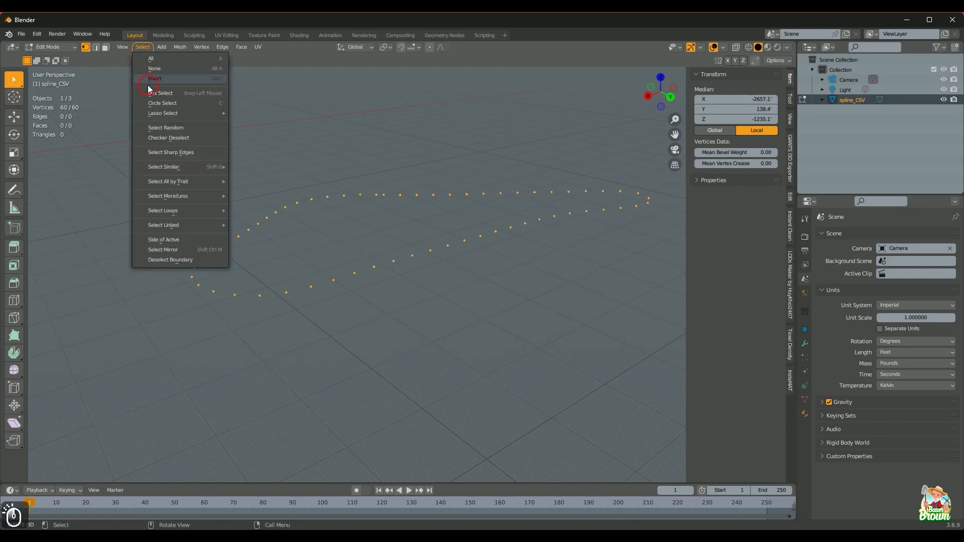
left_click(164, 140)
middle_click_drag(373, 359, 383, 376)
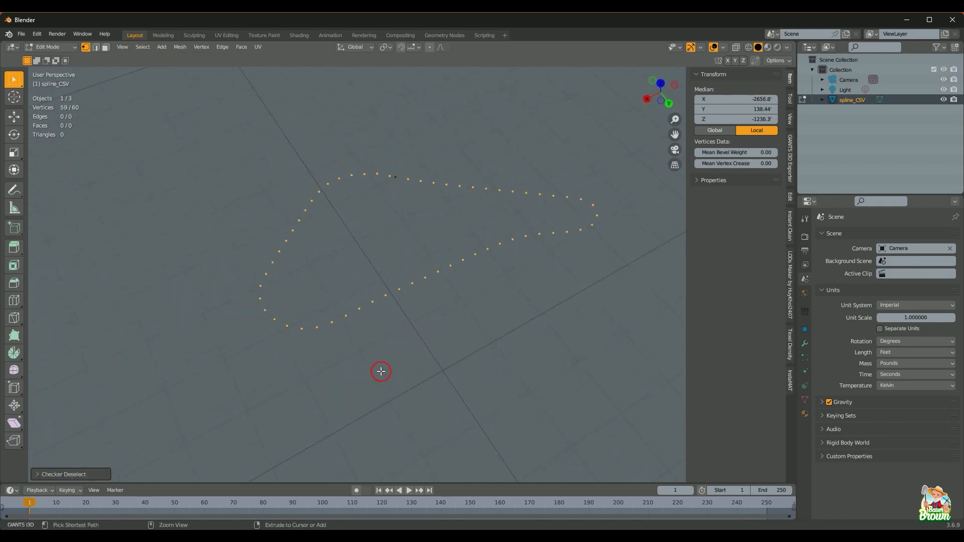
Step: Undo the last Checker Deselect, the select-all and the vertex deletion
key("ctrl+z")
key("ctrl+z")
key("ctrl+z")
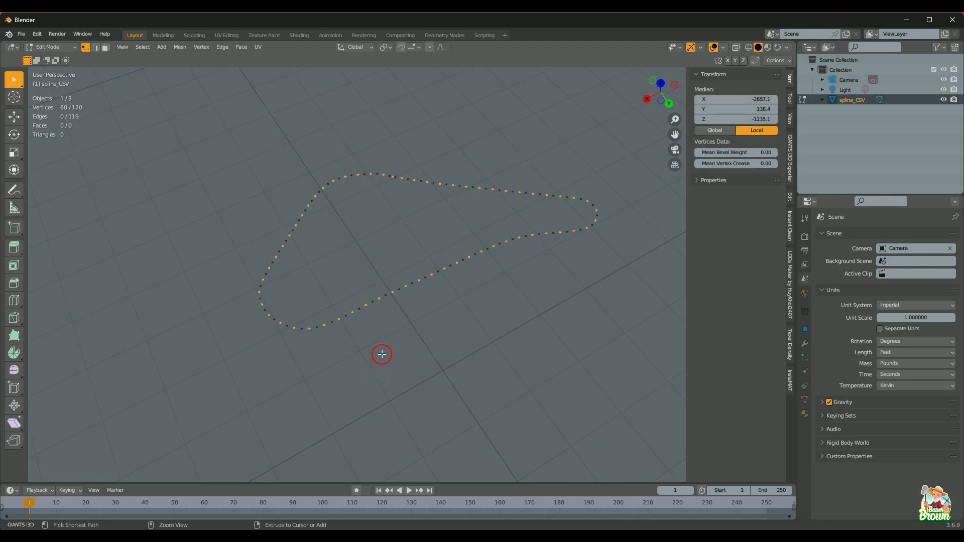
Step: Dissolve the selected alternate vertices so the pond outline keeps its connecting edges
middle_click_drag(381, 354, 384, 315)
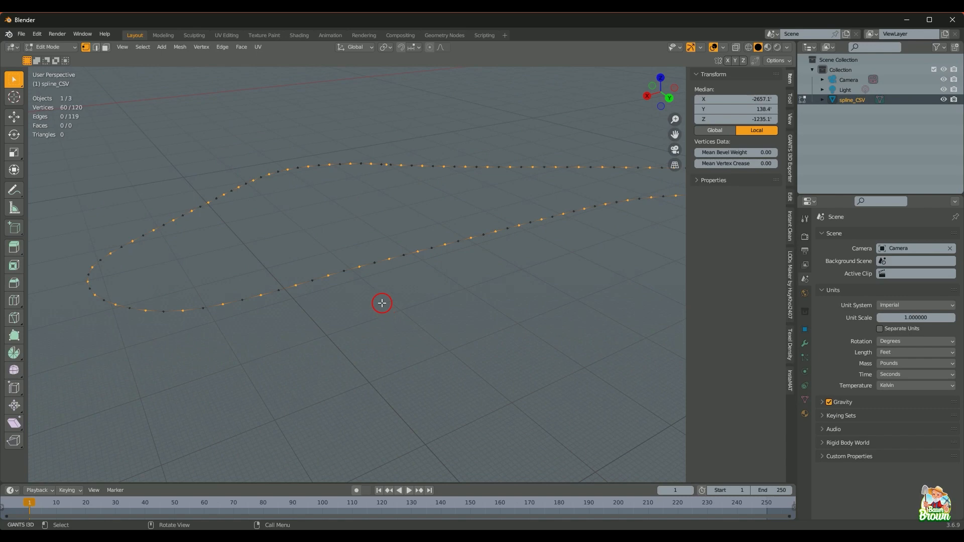
middle_click_drag(320, 324, 441, 372)
right_click(441, 371)
left_click(442, 370)
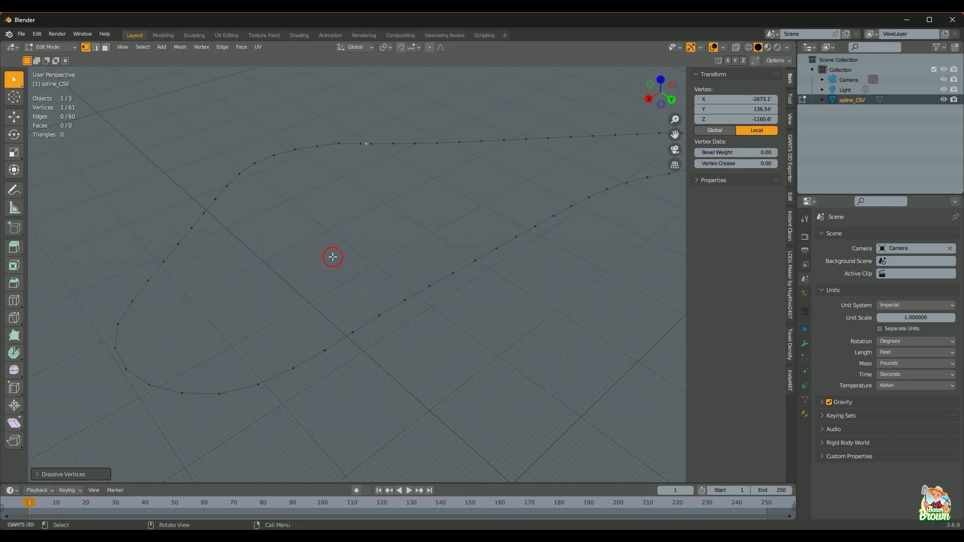
Step: Thin the pond outline again by selecting all vertices, applying Checker Deselect and dissolving every other vertex
key("a")
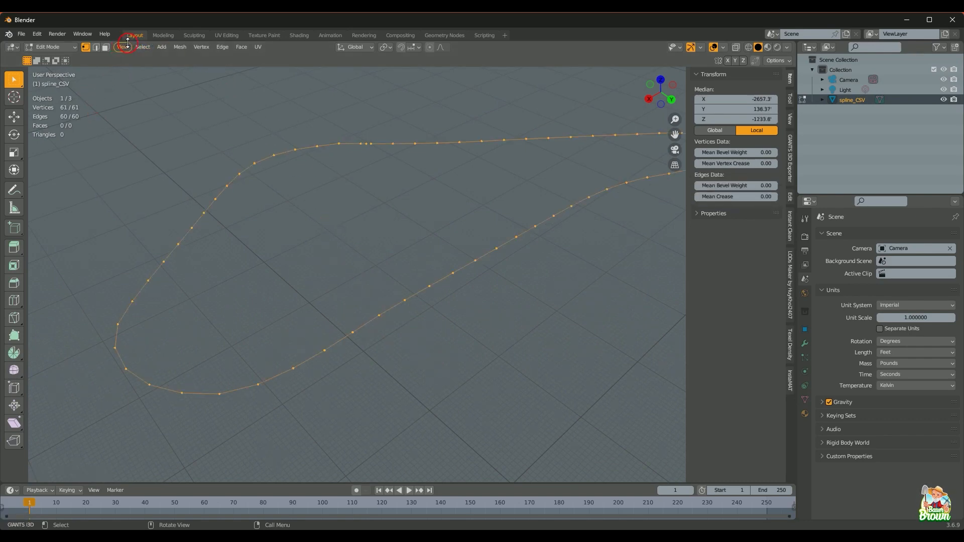
left_click(144, 48)
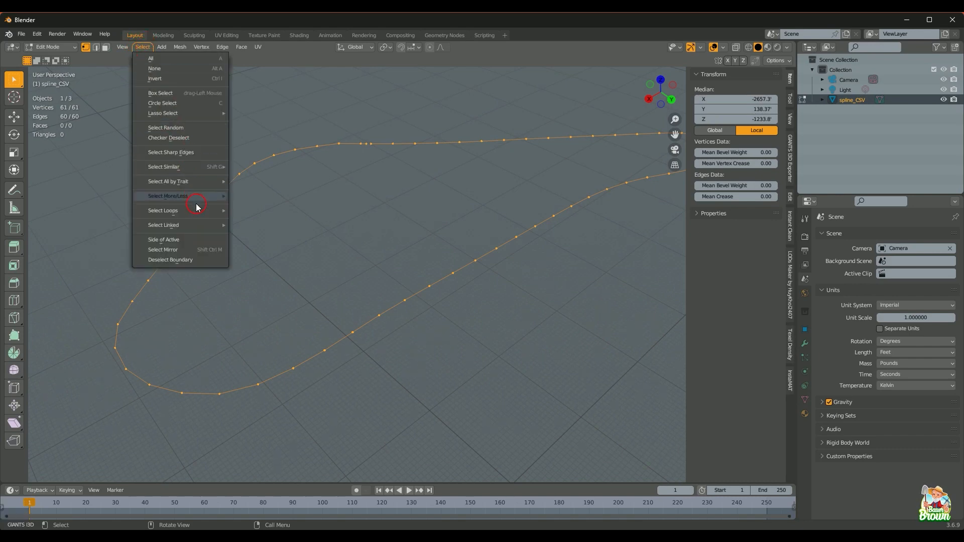
mouse_move(196, 213)
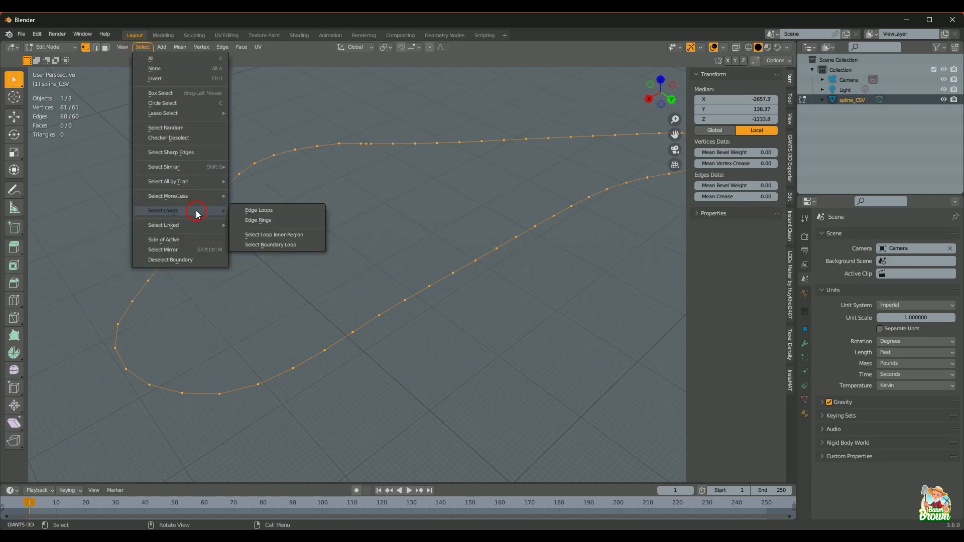
left_click(193, 139)
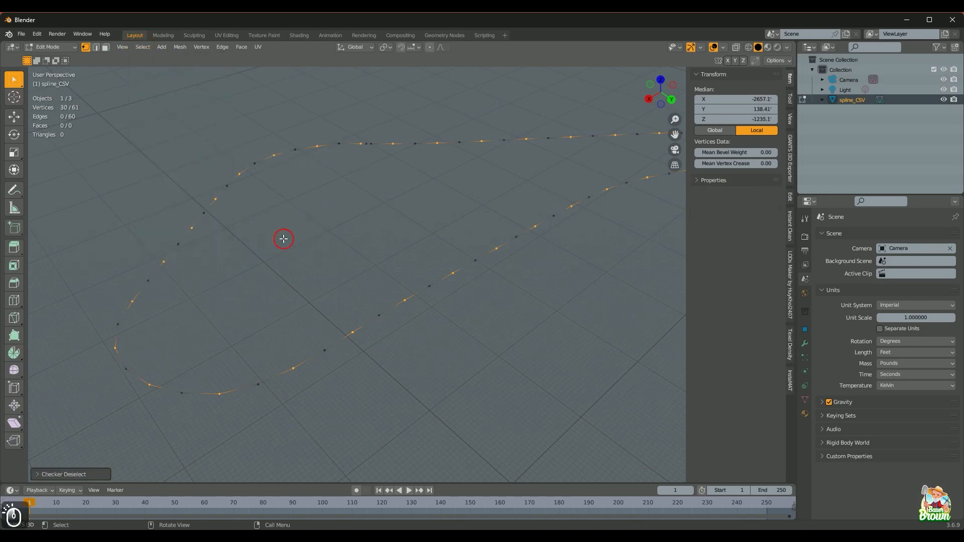
right_click(431, 387)
key("d")
Step: Fill the whole reduced pond outline with a single face
middle_click_drag(430, 385, 455, 299)
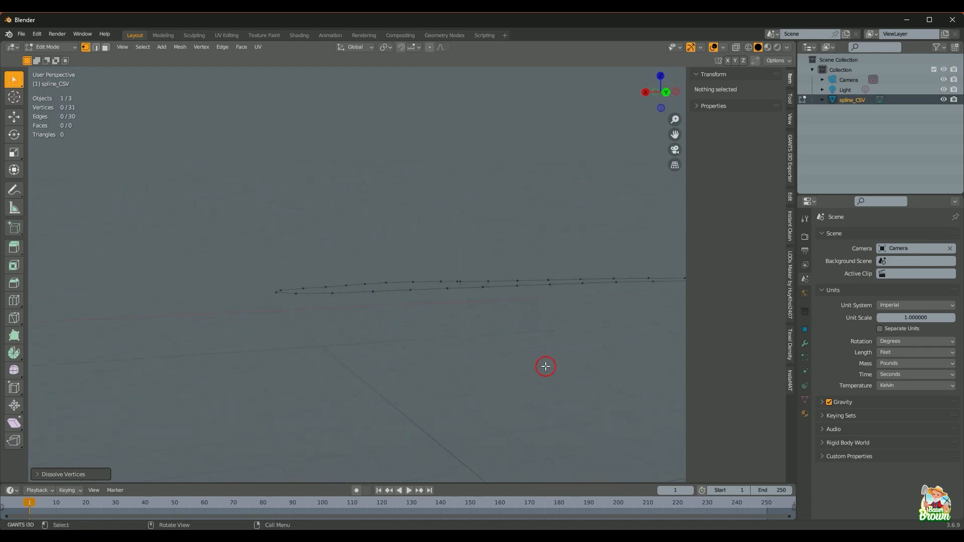
middle_click_drag(545, 366, 400, 324)
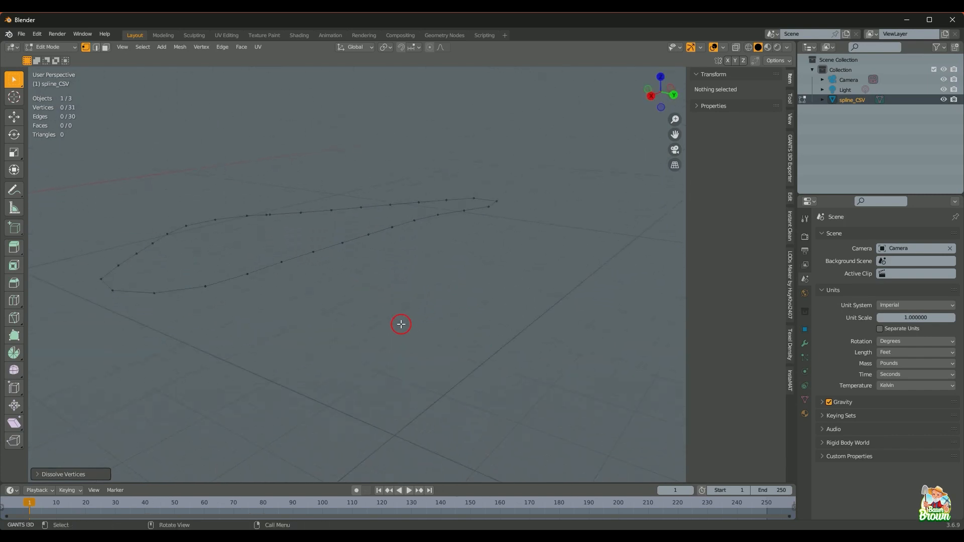
scroll(401, 324, "up", 2)
middle_click_drag(369, 273, 475, 334)
key("a")
key("f")
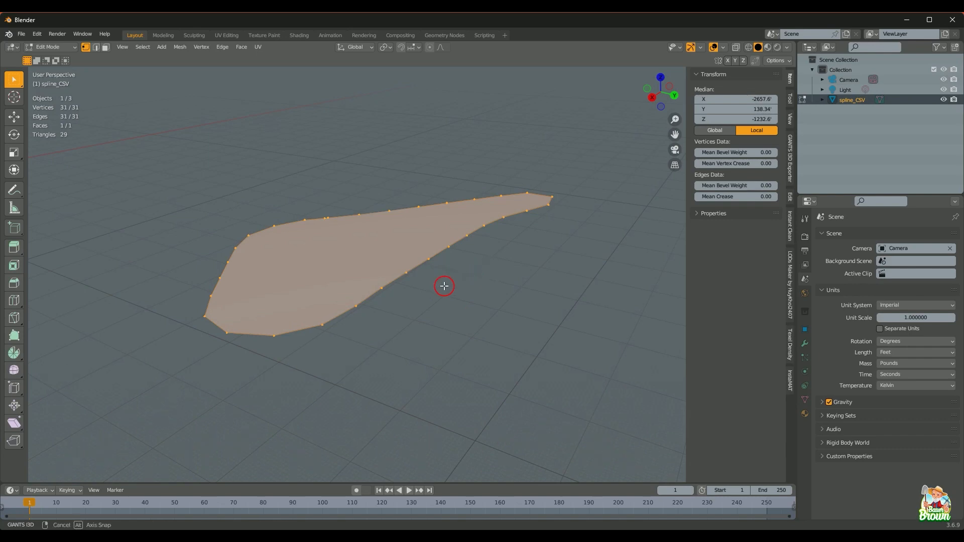
middle_click_drag(443, 286, 468, 304)
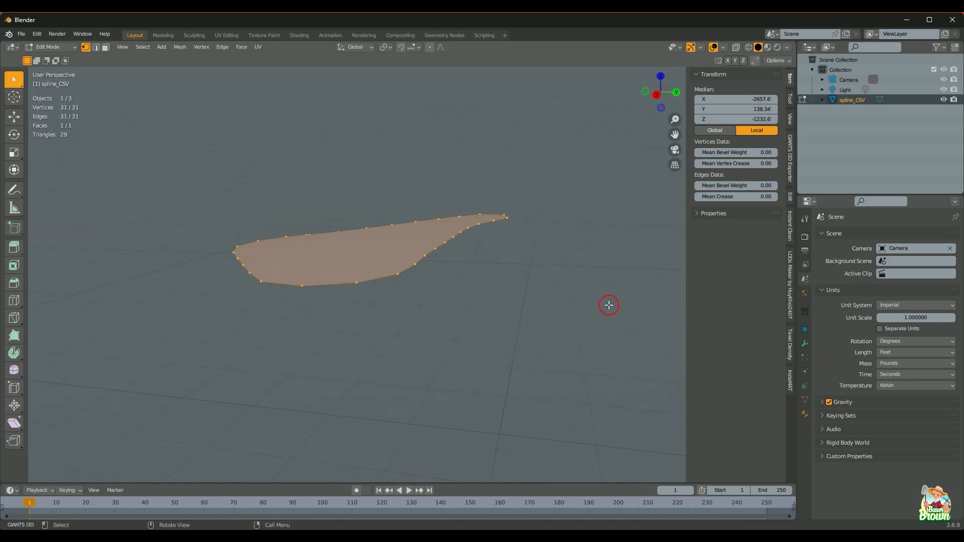
Step: Export the selected pond mesh with the GIANTS I3D Exporter, overwriting waterTEST.i3d in the prefabs folder of Washington_County
left_click(791, 153)
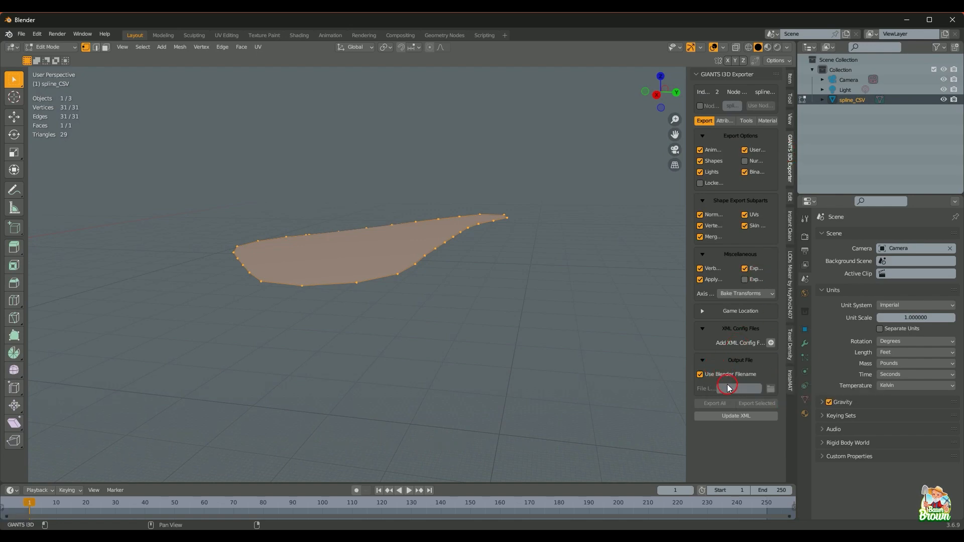
left_click(770, 389)
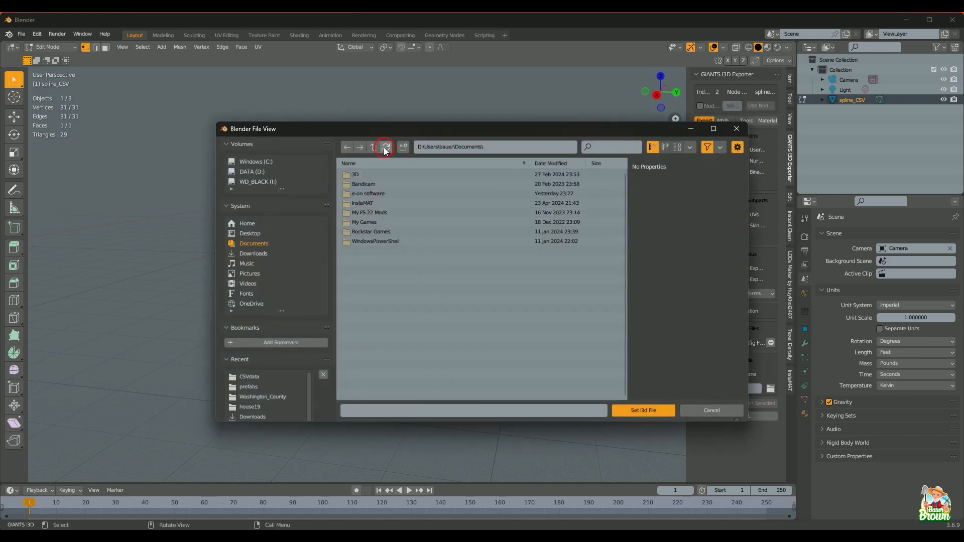
left_click(266, 182)
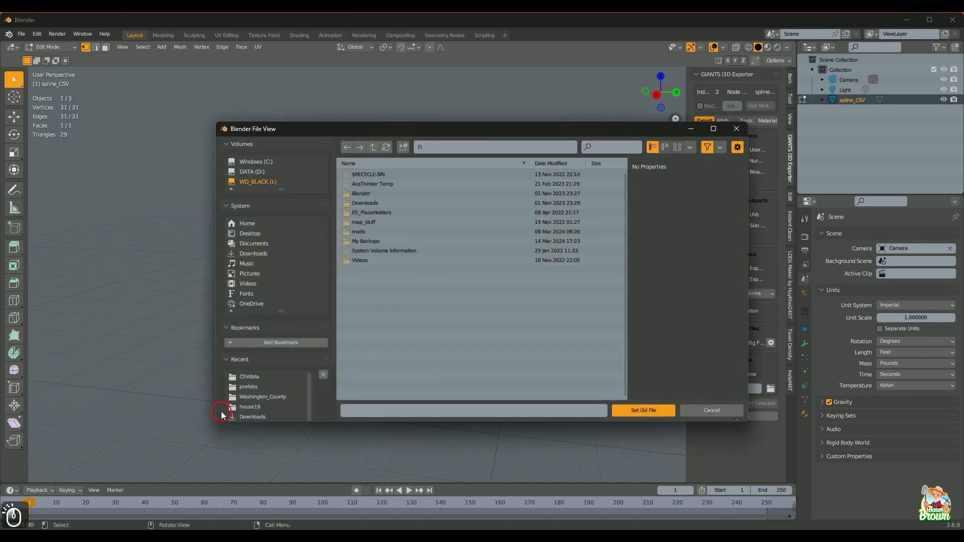
left_click(256, 397)
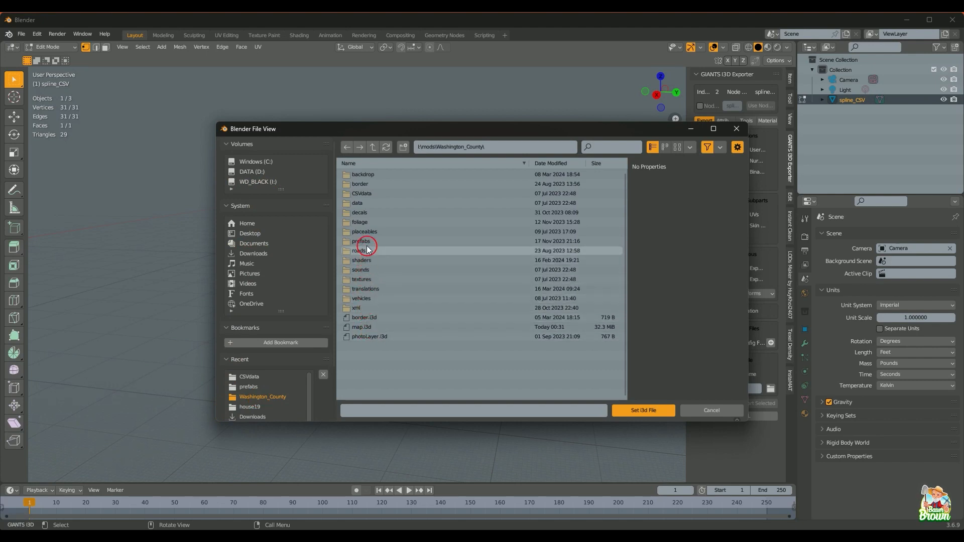
double_click(366, 241)
scroll(398, 323, "down", 5)
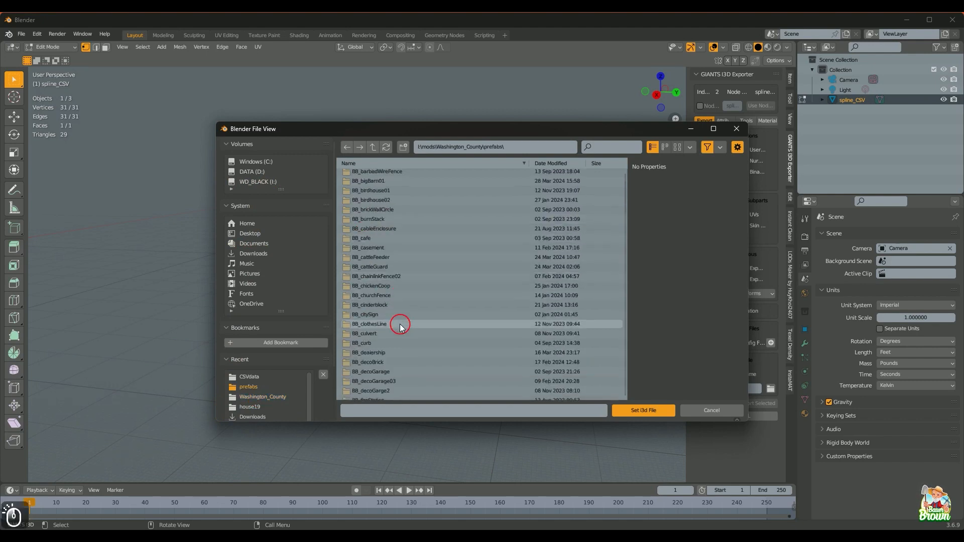
scroll(399, 338, "down", 15)
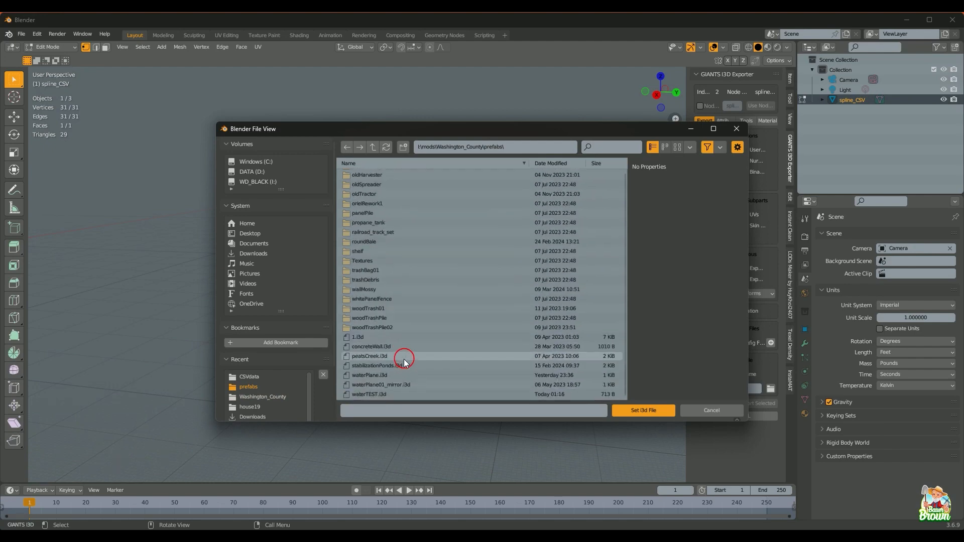
left_click(401, 394)
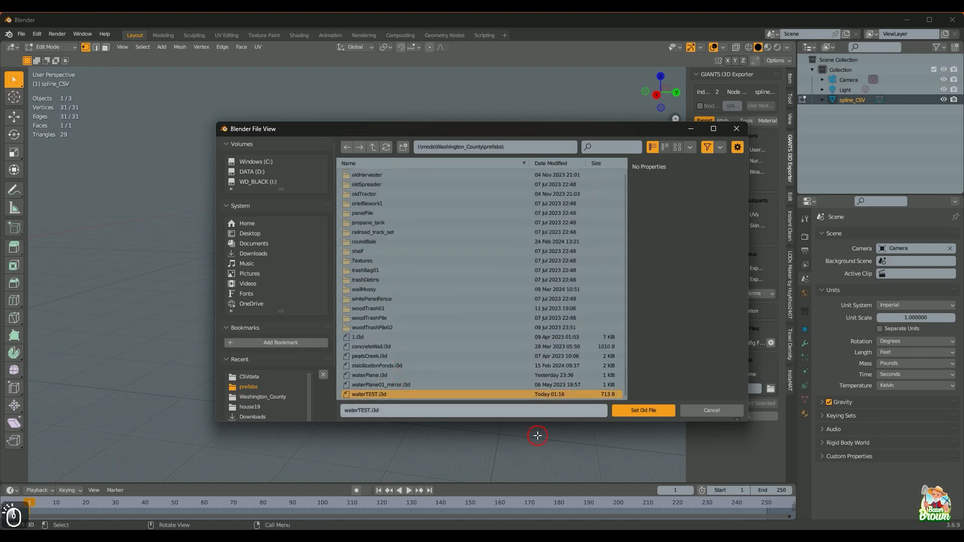
left_click(624, 417)
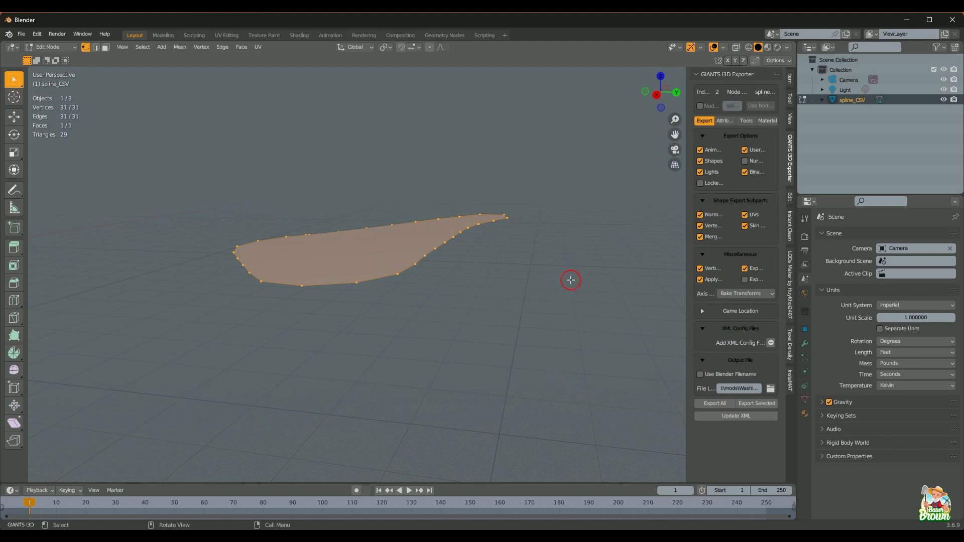
left_click(761, 404)
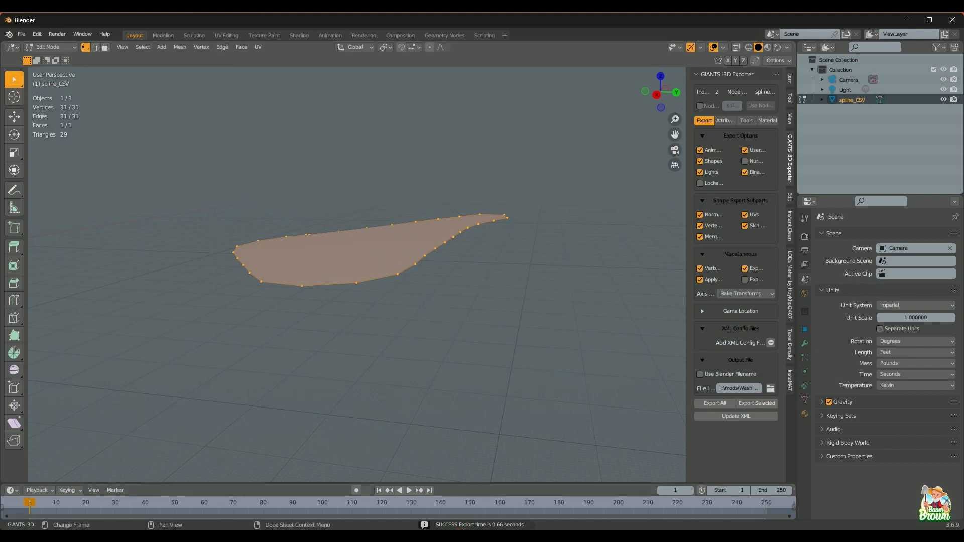
Step: Switch to GIANTS Editor, close the CSV Creator and delete the spline drawn around the pond
left_click(527, 537)
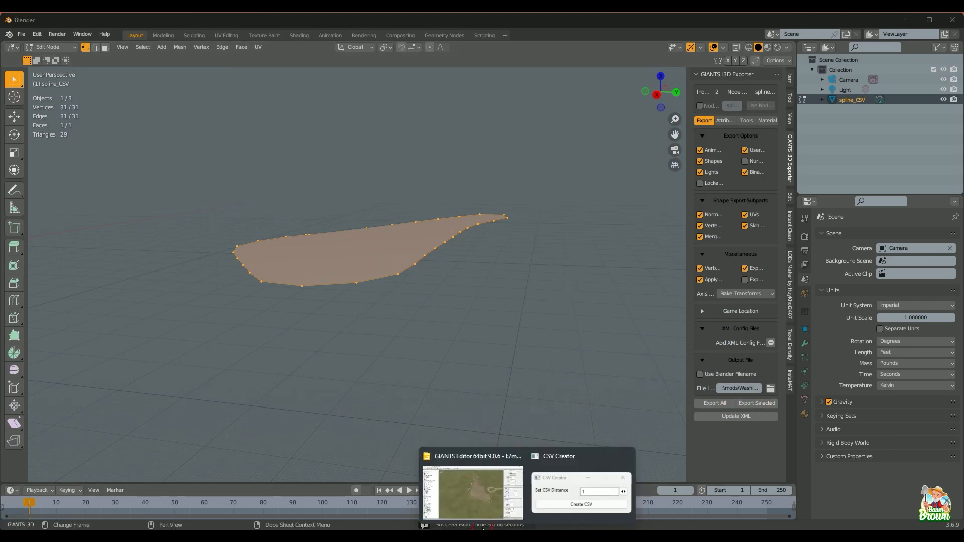
left_click(564, 455)
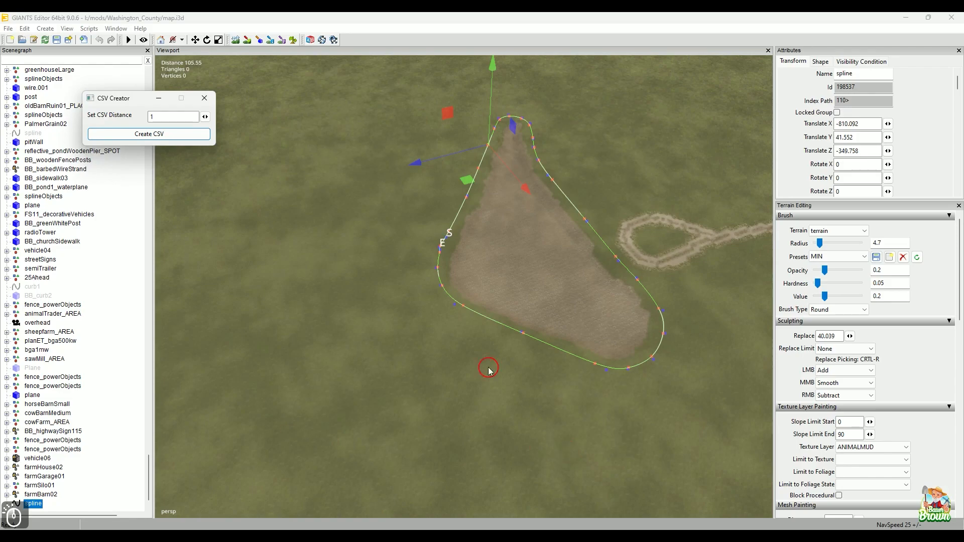
left_click(204, 98)
left_click(51, 511)
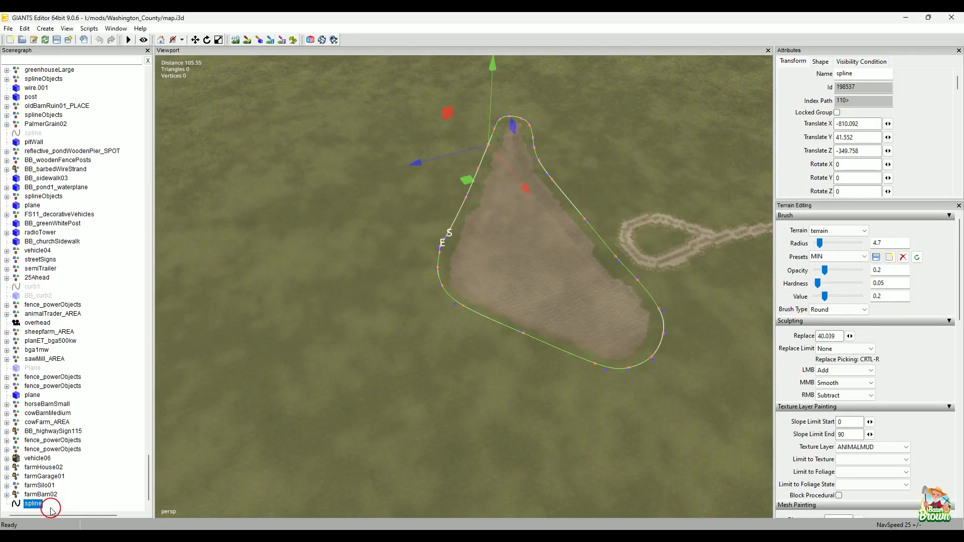
left_click(40, 506)
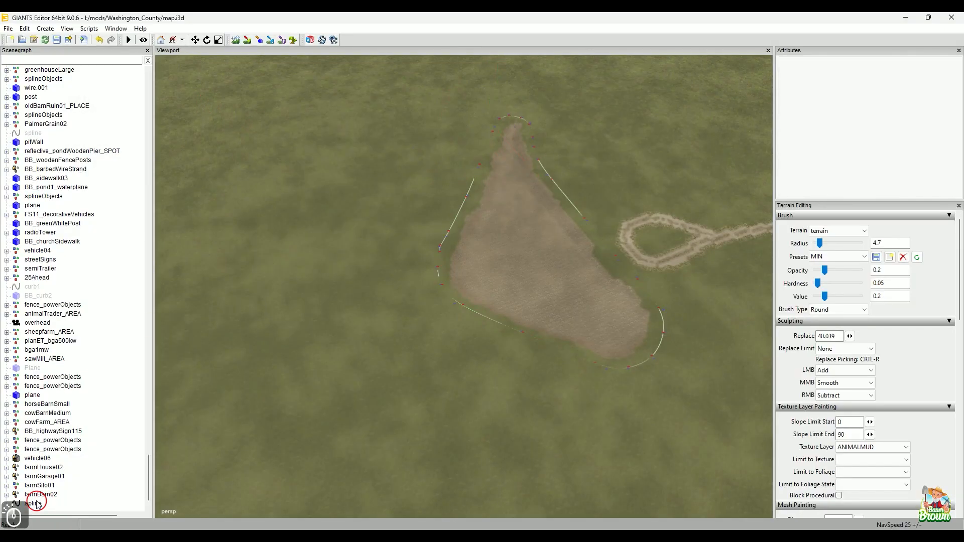
key("Delete")
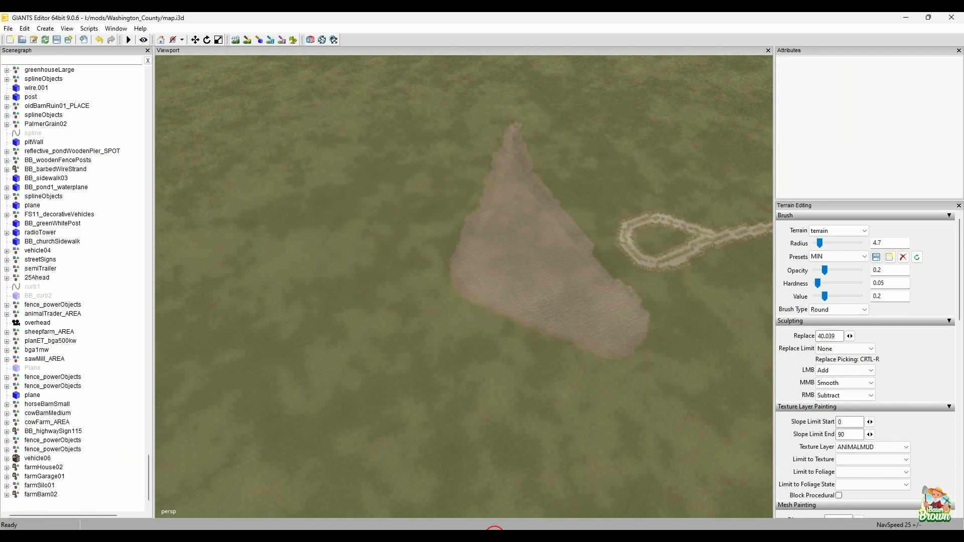
Step: Bring the waterTEST i3d file from the prefabs folder in File Explorer into the GIANTS Editor map
mouse_move(495, 527)
left_click(454, 488)
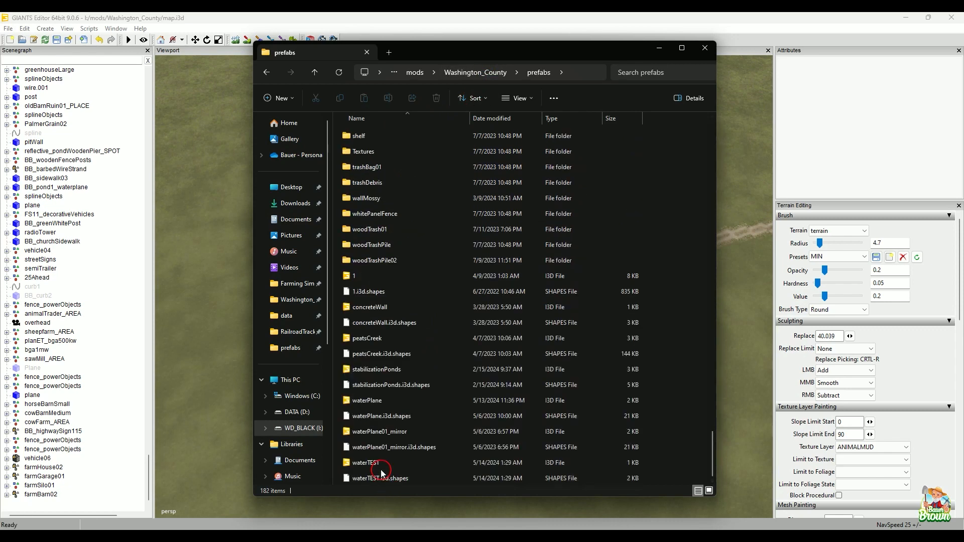
left_click(380, 465)
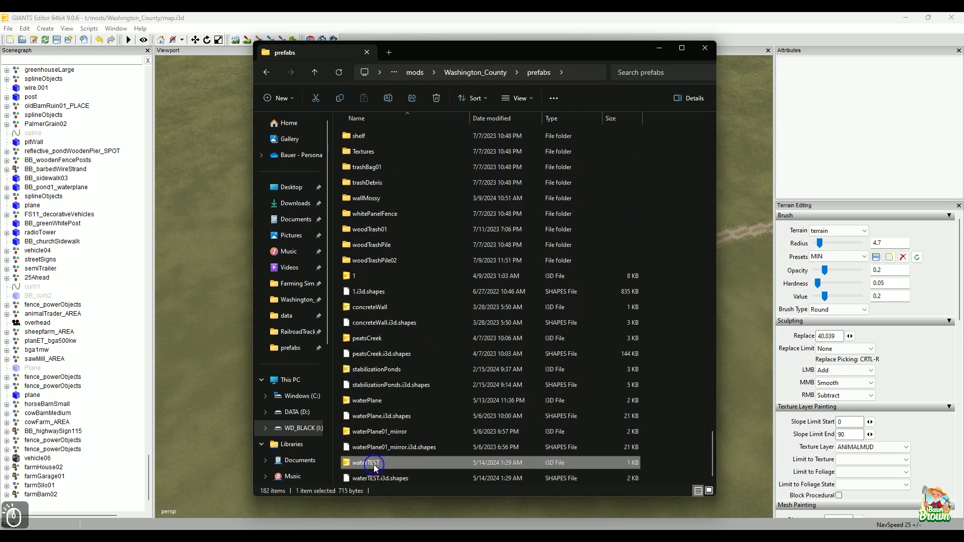
left_click_drag(374, 466, 217, 281)
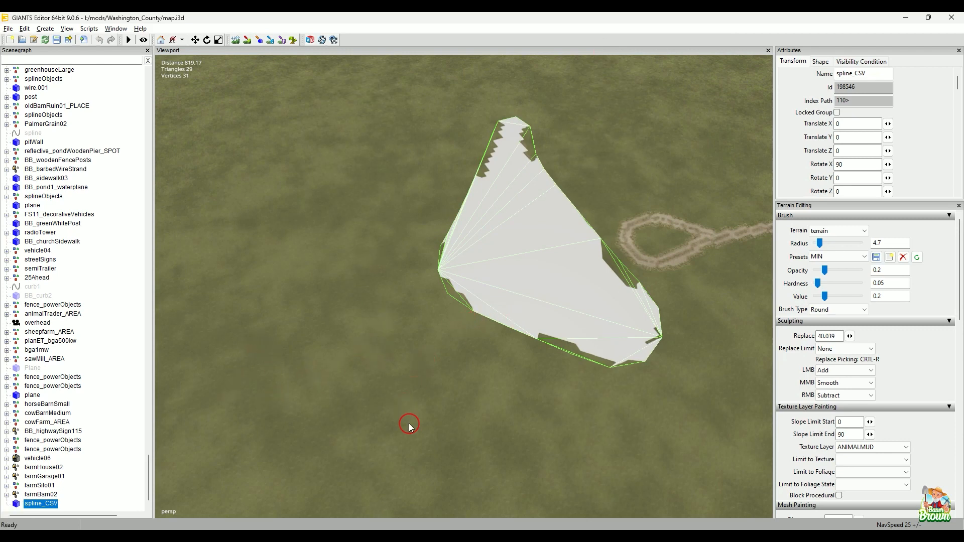
Step: Lower the imported spline_CSV plane into the pond basin by setting its Translate Y to -0.9
left_click_drag(409, 424, 517, 341, "alt")
middle_click_drag(499, 324, 493, 277, "alt")
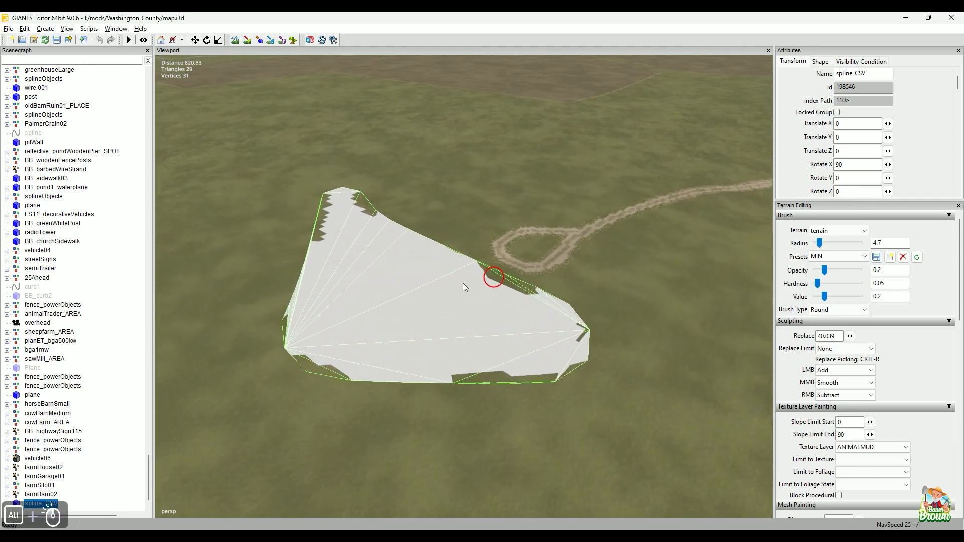
left_click(27, 499)
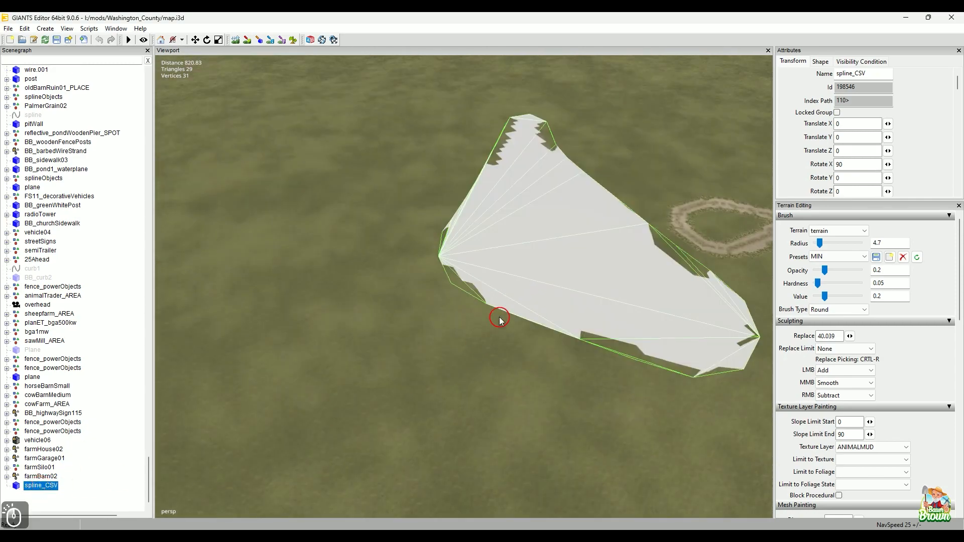
left_click_drag(440, 350, 304, 248, "alt")
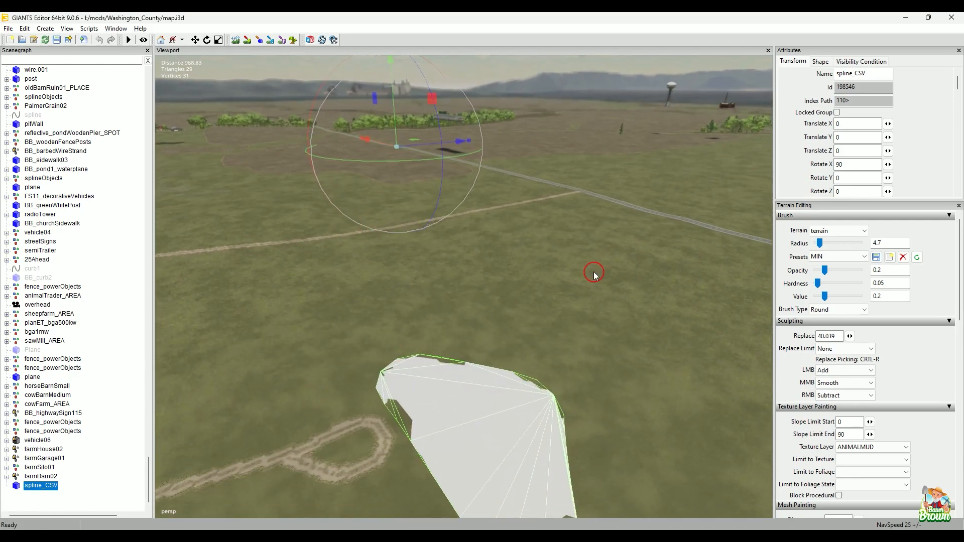
scroll(911, 156, "down", 2)
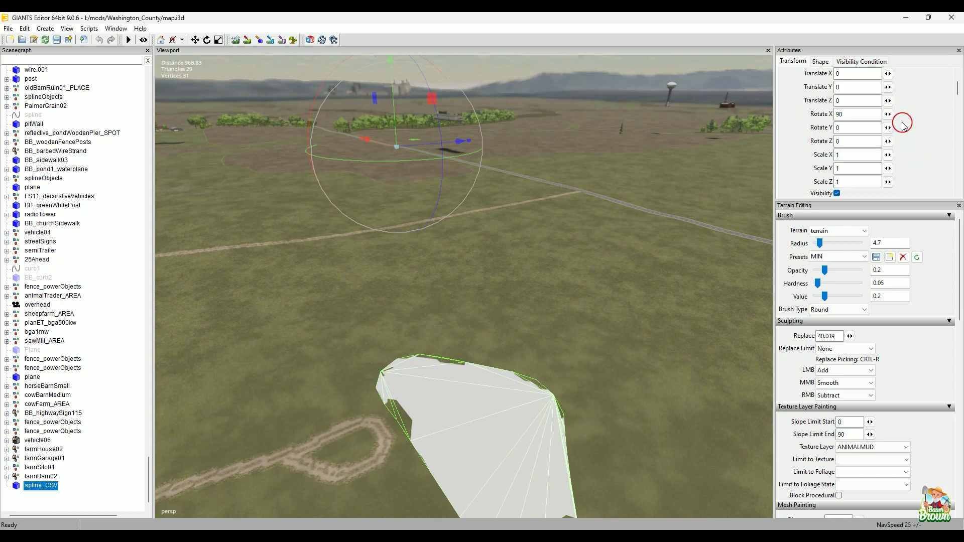
scroll(902, 125, "up", 2)
middle_click_drag(562, 272, 526, 135, "alt")
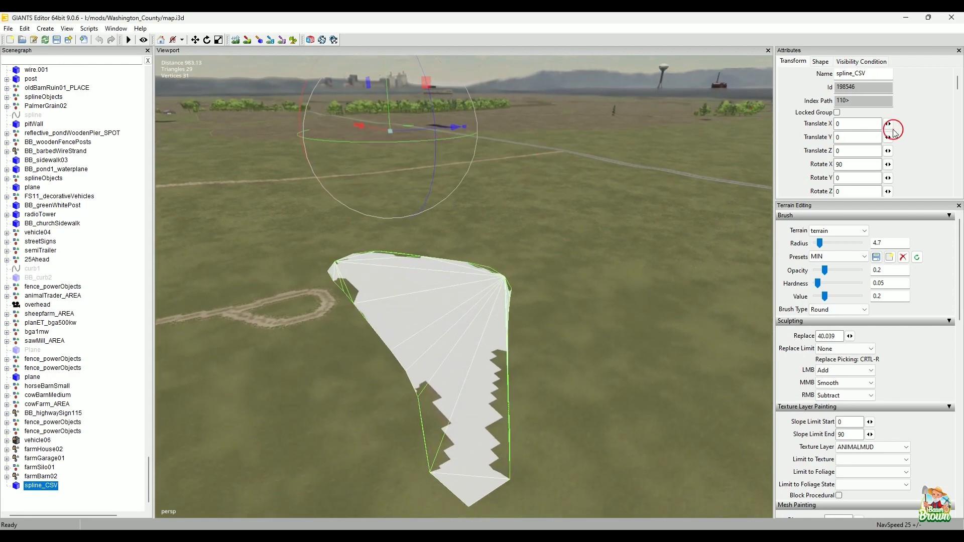
left_click_drag(887, 144, 860, 154)
scroll(857, 156, "down", 6)
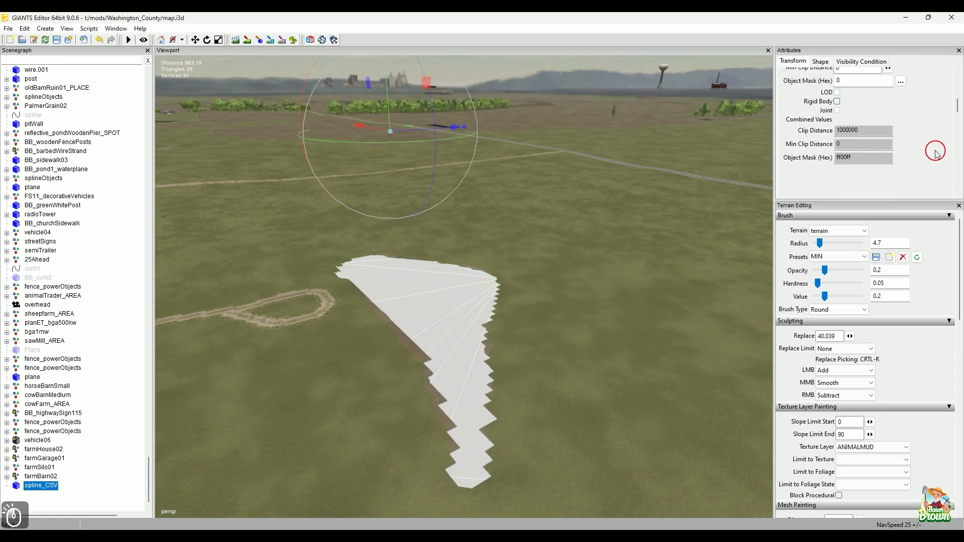
scroll(930, 115, "up", 6)
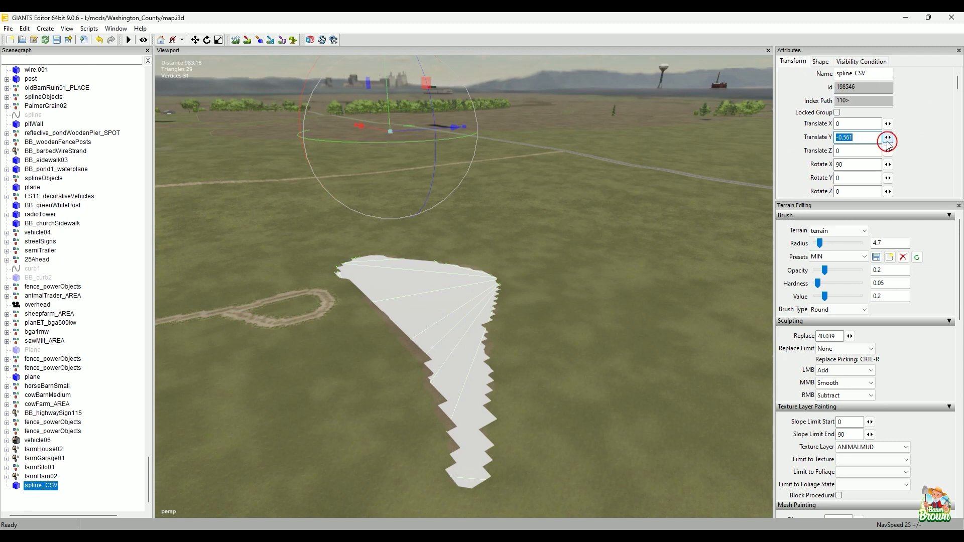
left_click_drag(887, 140, 869, 152)
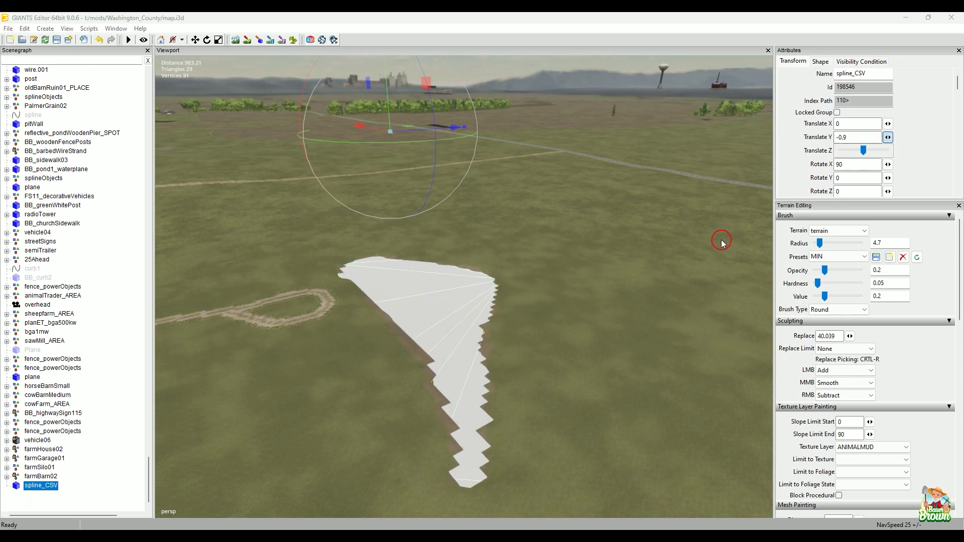
left_click(680, 254)
Step: Open the waterTEST i3d file from the prefabs folder in Notepad++
left_click_drag(640, 309, 293, 305, "alt")
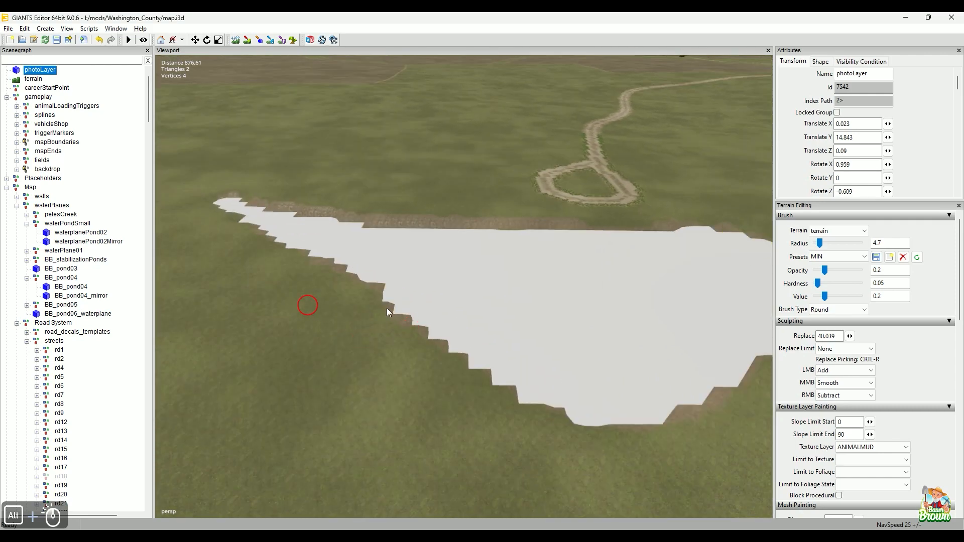
left_click(460, 527)
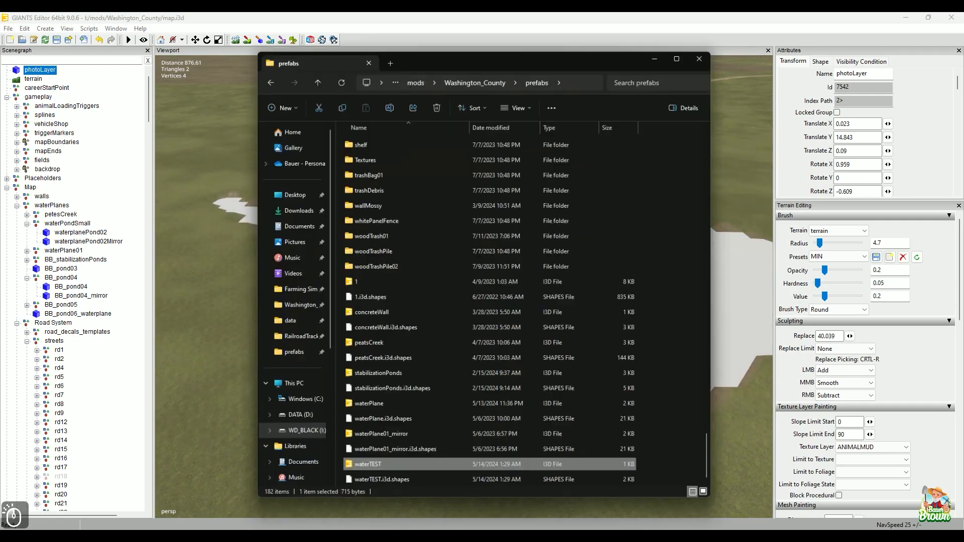
left_click(354, 465)
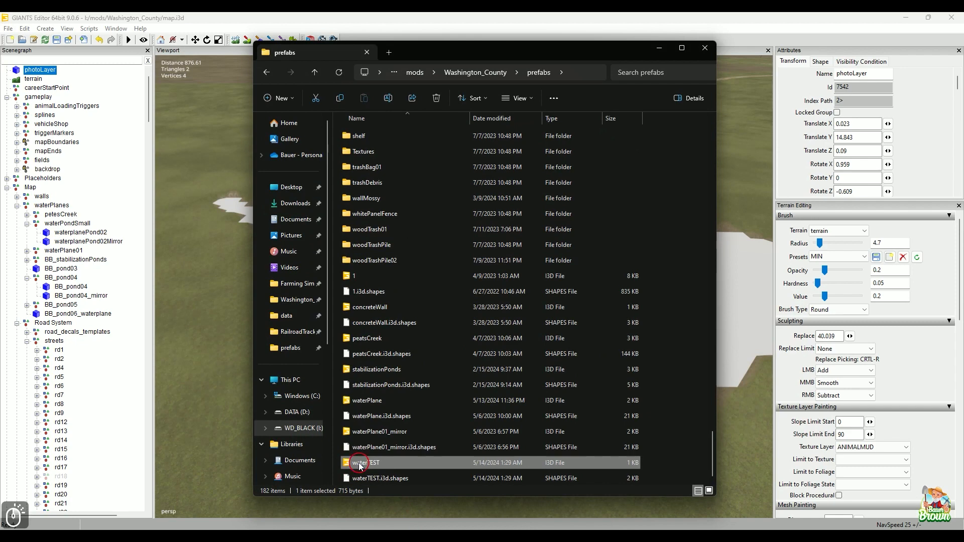
right_click(359, 466)
mouse_move(429, 307)
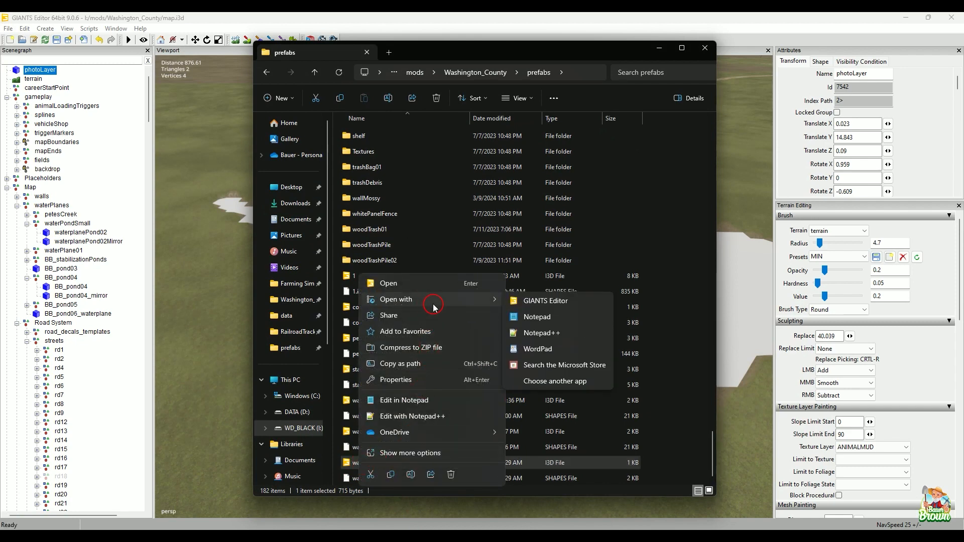
left_click(577, 334)
key("Return")
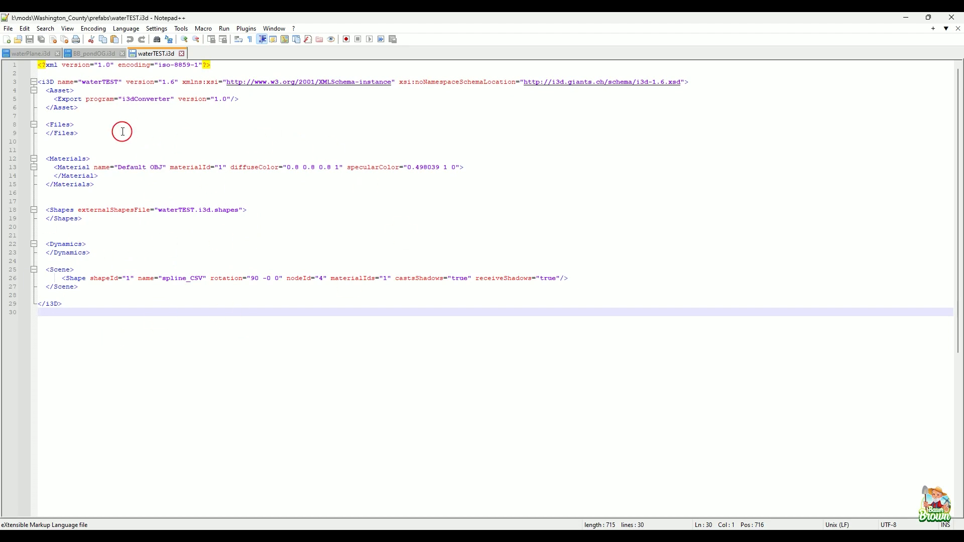
Step: Compare the Files and Materials sections of BB_pondOG.i3d with waterTEST.i3d and switch back to GIANTS Editor
left_click(91, 53)
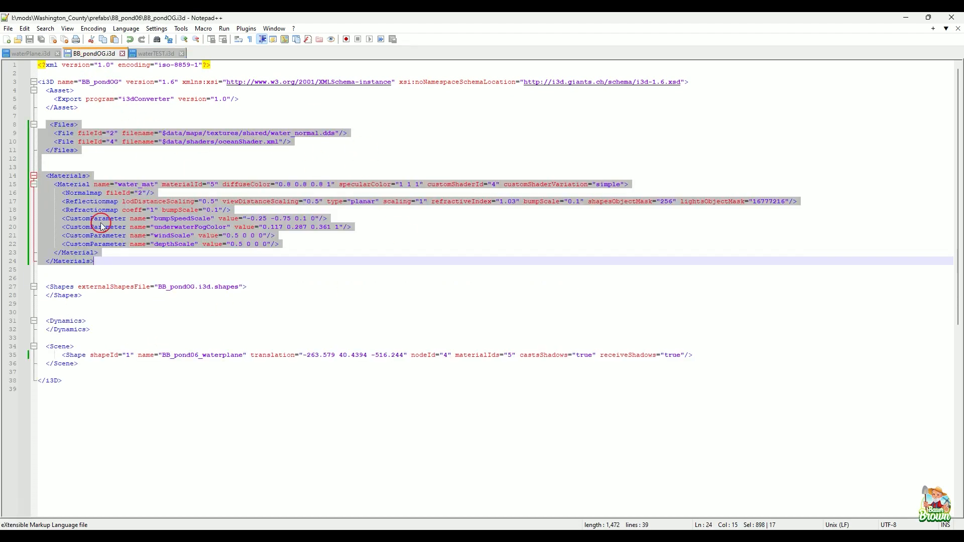
left_click(157, 54)
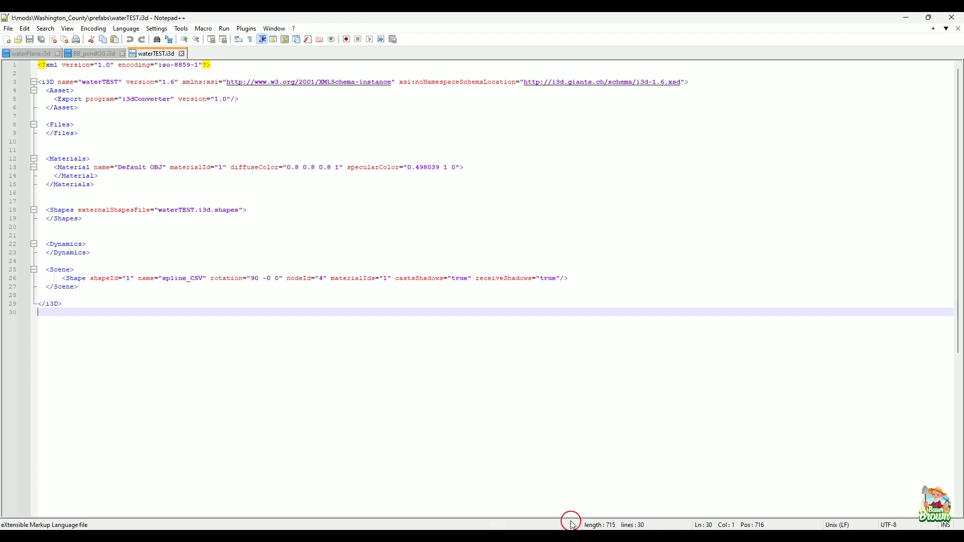
mouse_move(527, 536)
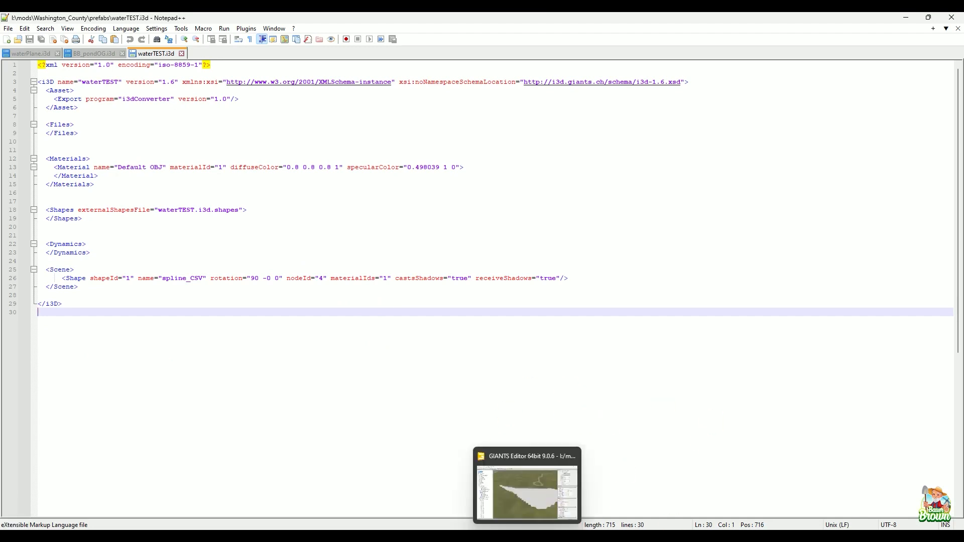
left_click(531, 527)
left_click(540, 520)
Step: Select the spline_CSV pond plane and freeze its Translate transformation with Preserve Instances on
middle_click_drag(474, 181, 470, 341)
left_click_drag(472, 342, 406, 351, "alt")
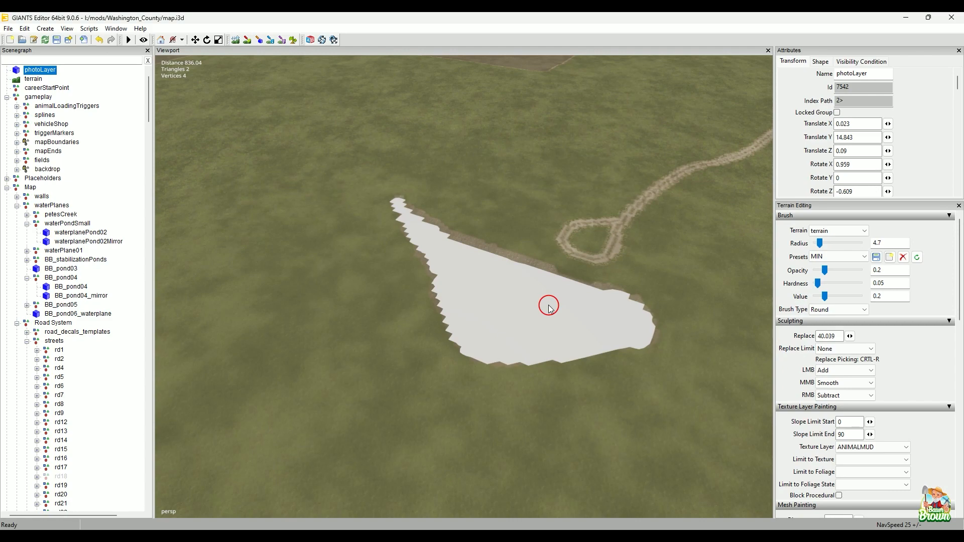
mouse_move(695, 209)
left_mouse_down("alt")
mouse_move(487, 301)
mouse_move(481, 337)
mouse_move(493, 301)
mouse_move(462, 249)
mouse_move(499, 301)
mouse_move(493, 324)
mouse_move(491, 237)
mouse_move(441, 239)
mouse_move(420, 224)
left_mouse_up("alt")
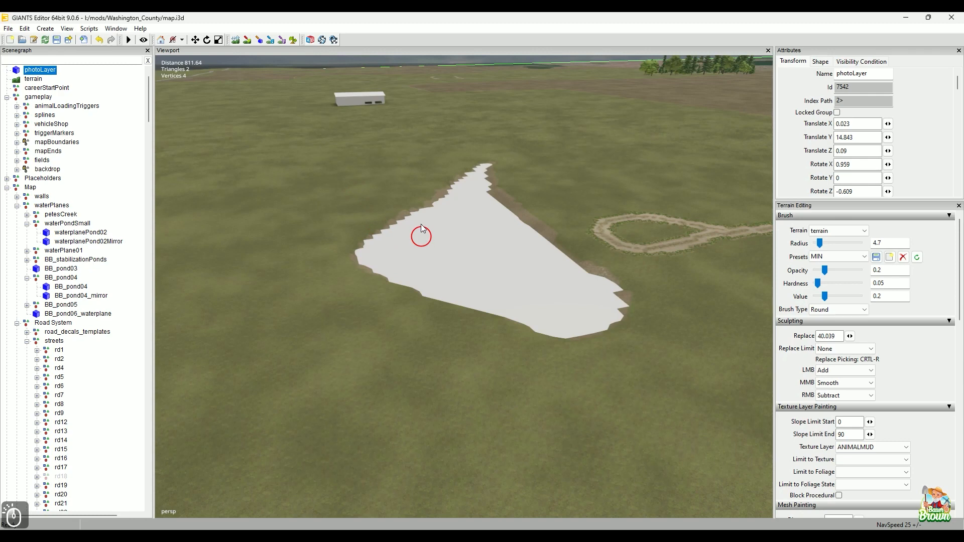
left_click(447, 211)
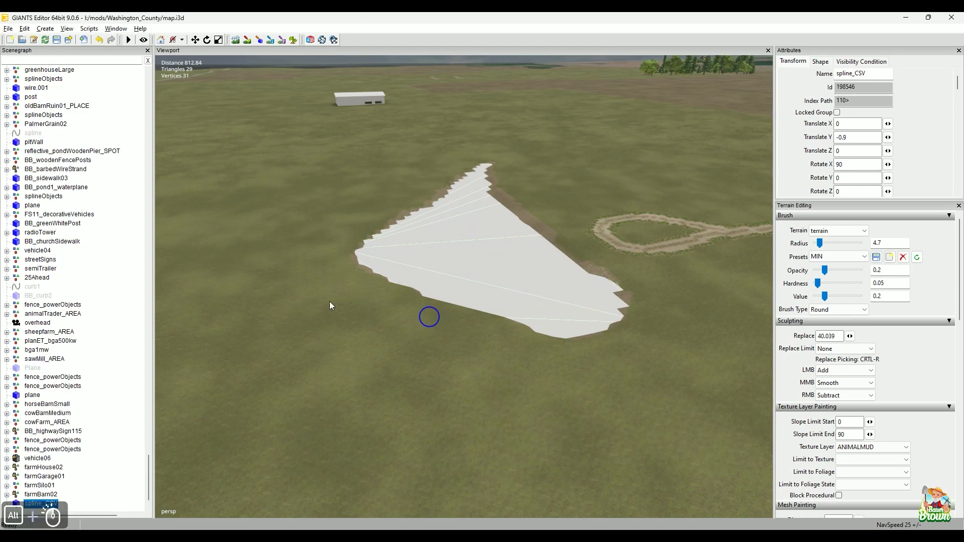
left_click_drag(330, 302, 424, 377, "alt")
middle_click_drag(424, 377, 496, 371, "alt")
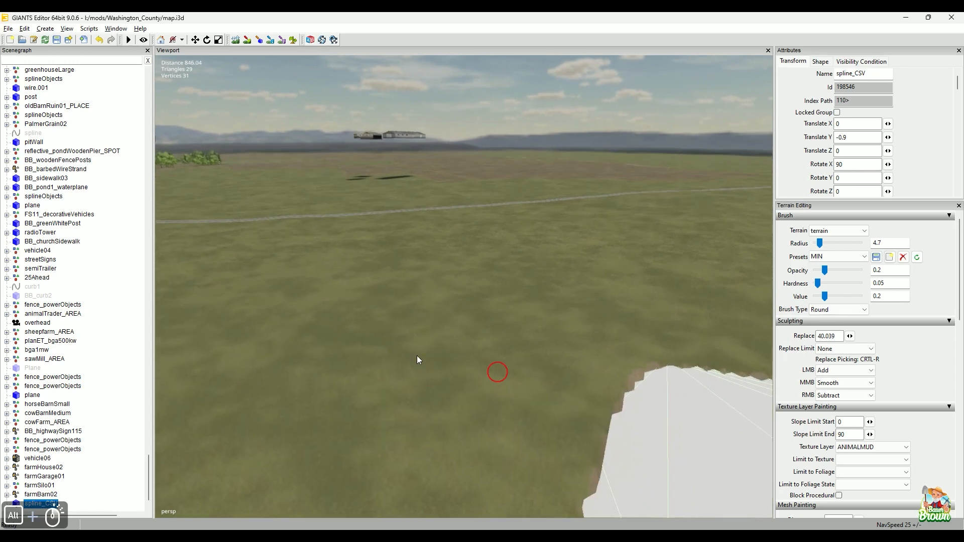
left_click_drag(496, 372, 447, 352, "alt")
left_click(8, 28)
mouse_move(25, 29)
left_click(54, 123)
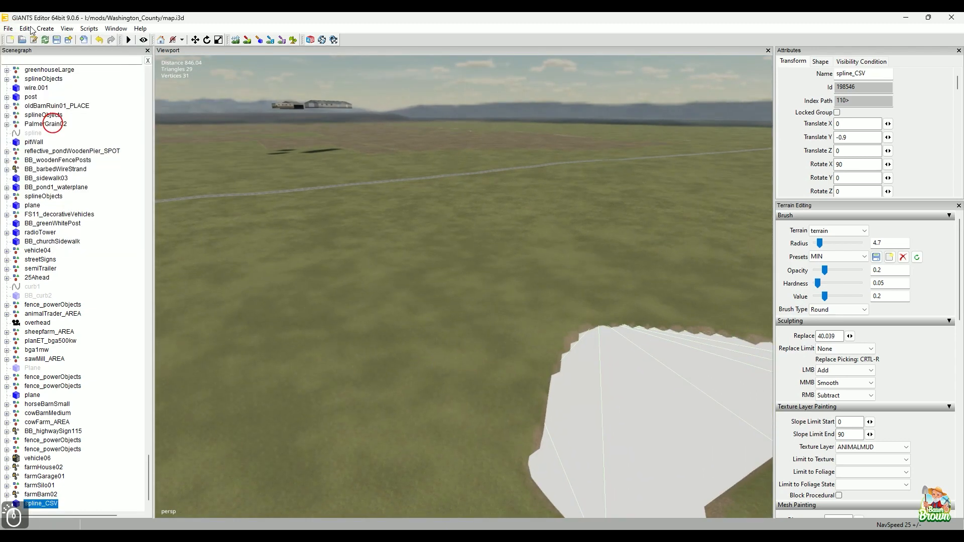
left_click(65, 132)
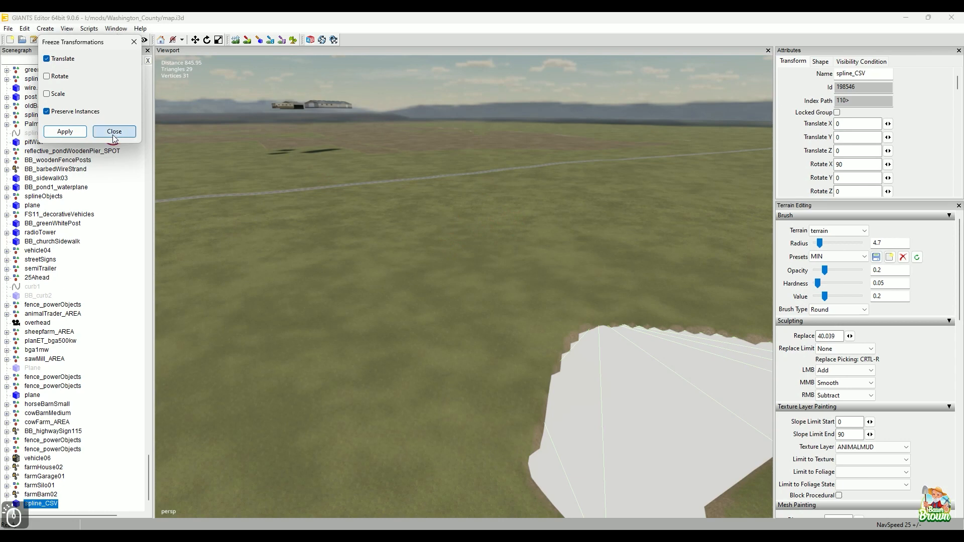
left_click(133, 132)
Step: Raise the spline_CSV plane above the terrain to a Translate Y of about 9.243 and inspect its outline
left_click_drag(305, 217, 404, 225, "alt")
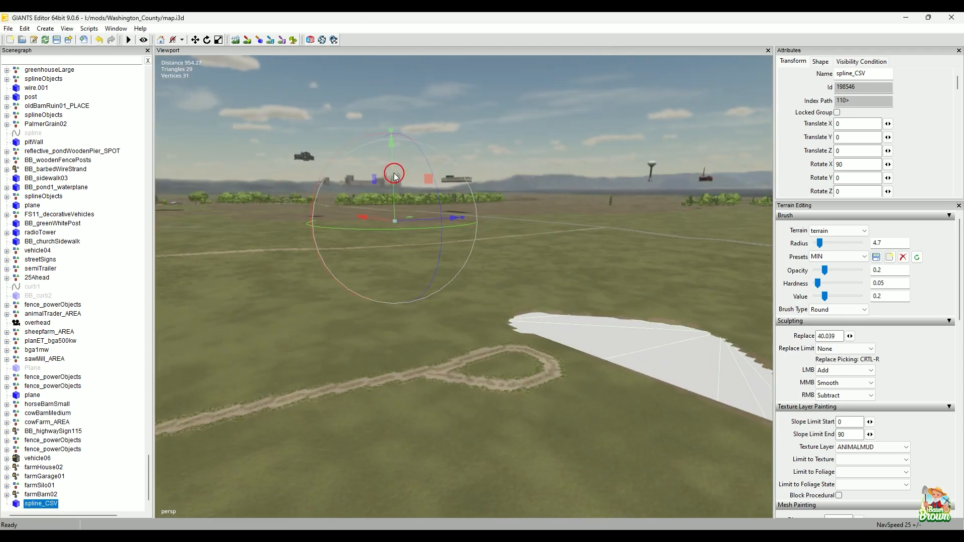
left_click_drag(393, 174, 393, 167)
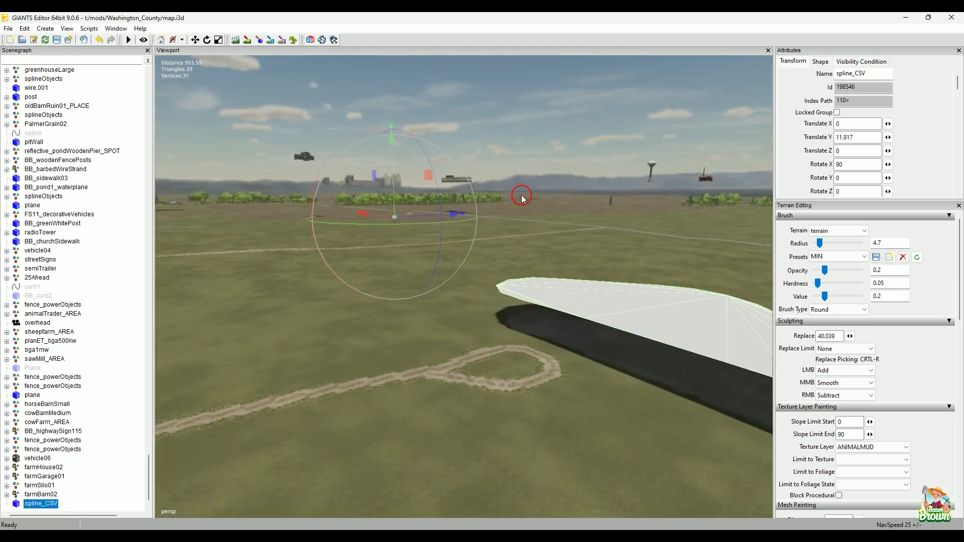
middle_click_drag(593, 194, 531, 346, "alt")
left_click_drag(531, 345, 567, 482, "alt")
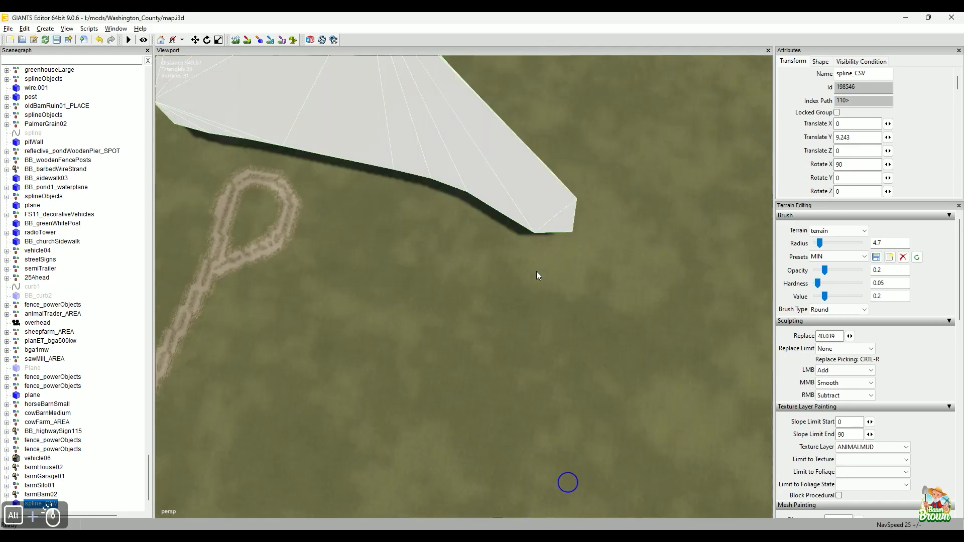
middle_click_drag(536, 271, 624, 506, "alt")
left_click_drag(530, 258, 594, 338, "alt")
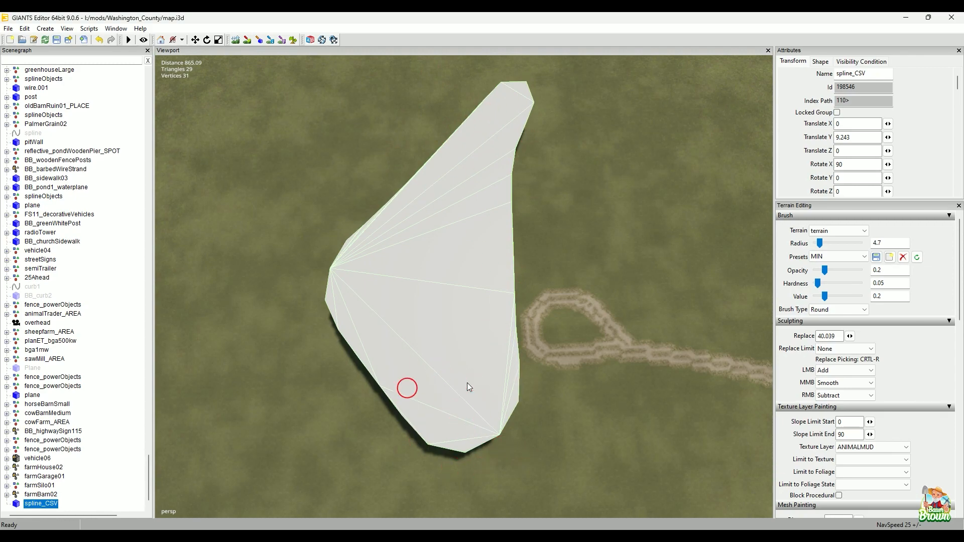
Step: Lower the spline_CSV plane back into the pond basin, to a Translate Y of about 0.261
left_click_drag(431, 370, 335, 258, "alt")
left_click_drag(533, 301, 421, 285, "alt")
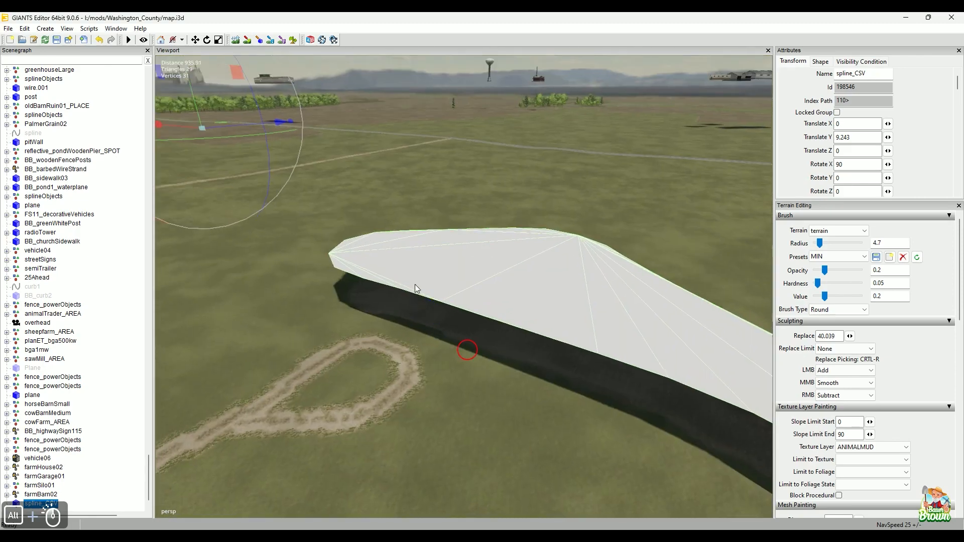
left_click_drag(408, 360, 345, 306, "alt")
left_click_drag(351, 128, 350, 136)
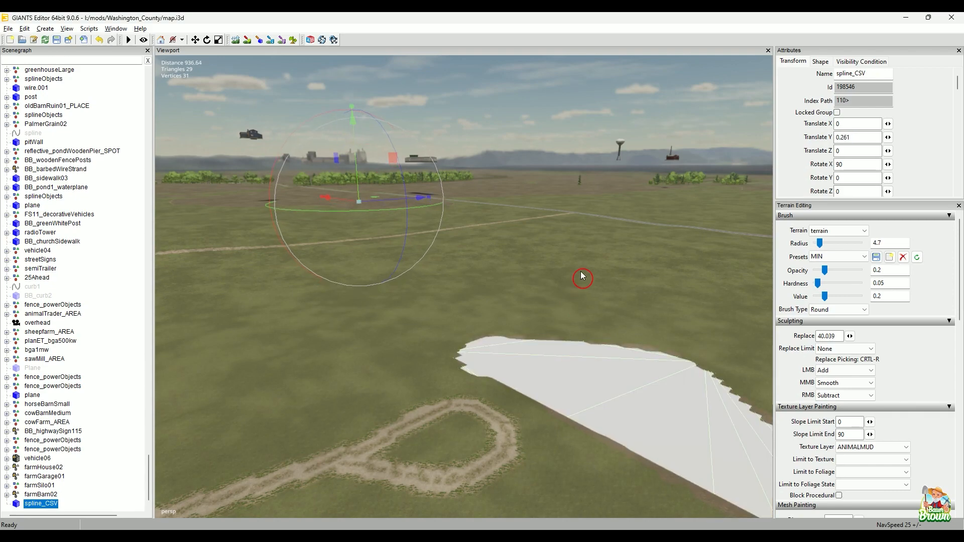
scroll(581, 281, "up", 3)
left_click_drag(558, 443, 571, 310, "alt")
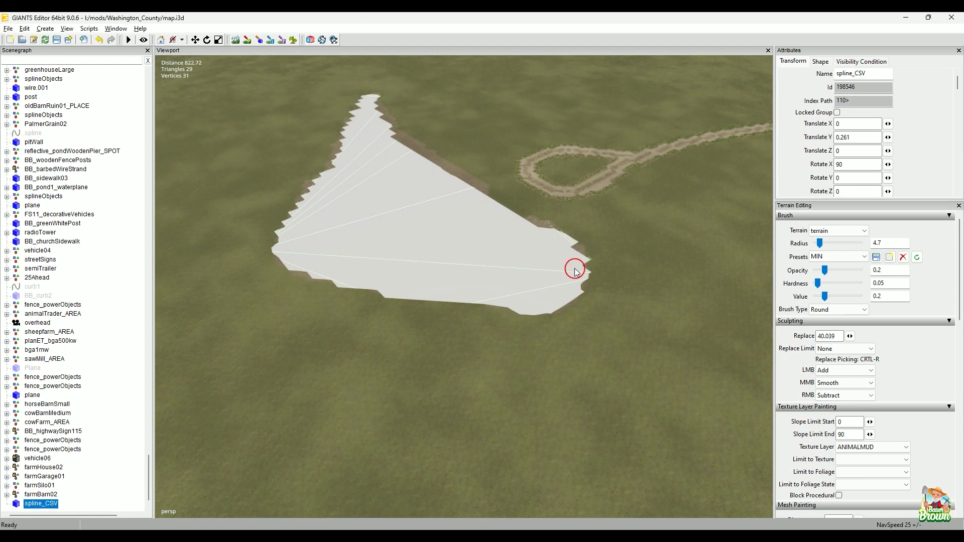
Step: Create a new spline object in the map
left_click_drag(574, 269, 355, 337, "alt")
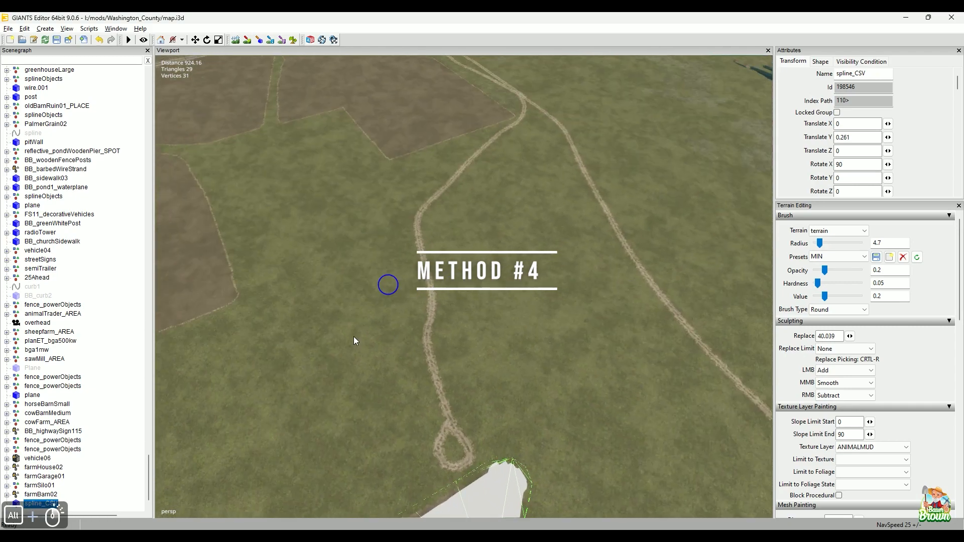
left_click(8, 28)
mouse_move(43, 224)
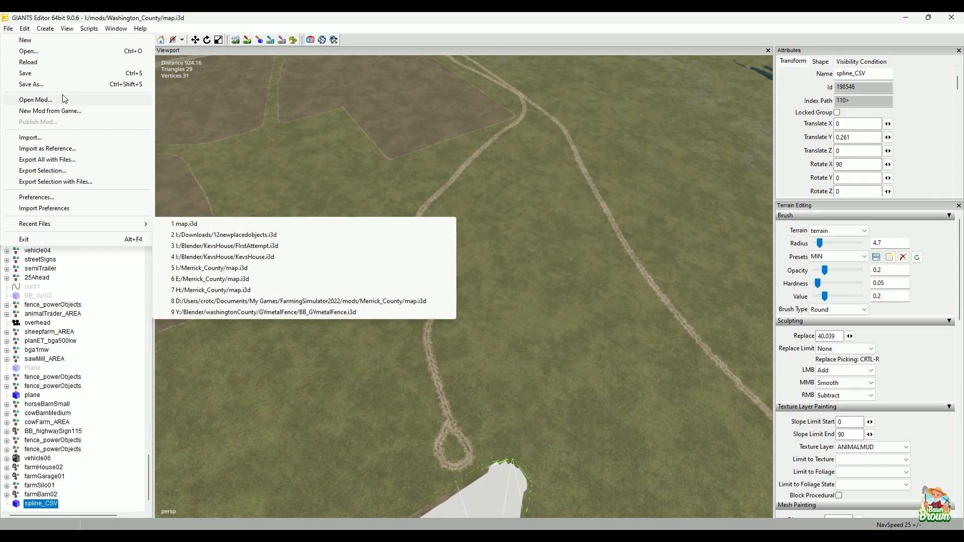
mouse_move(45, 28)
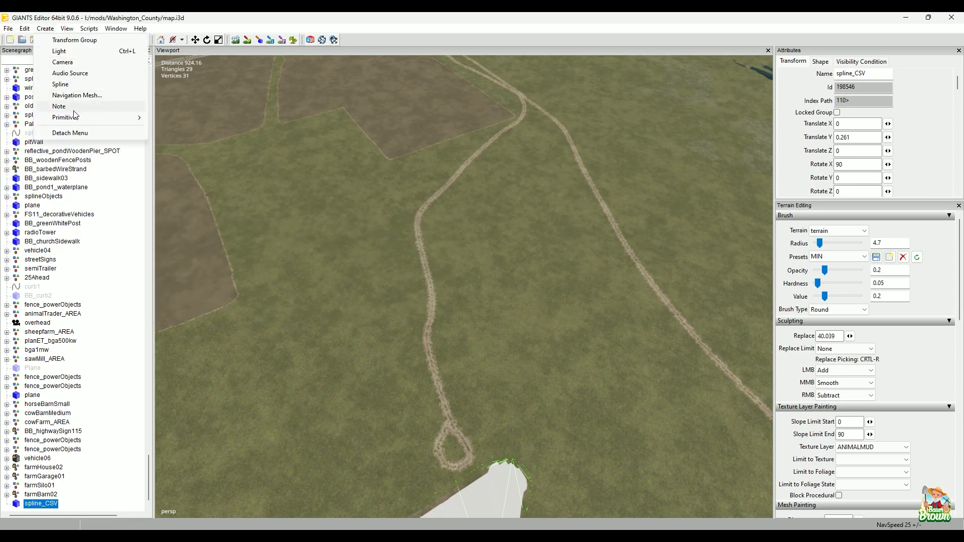
left_click(531, 360)
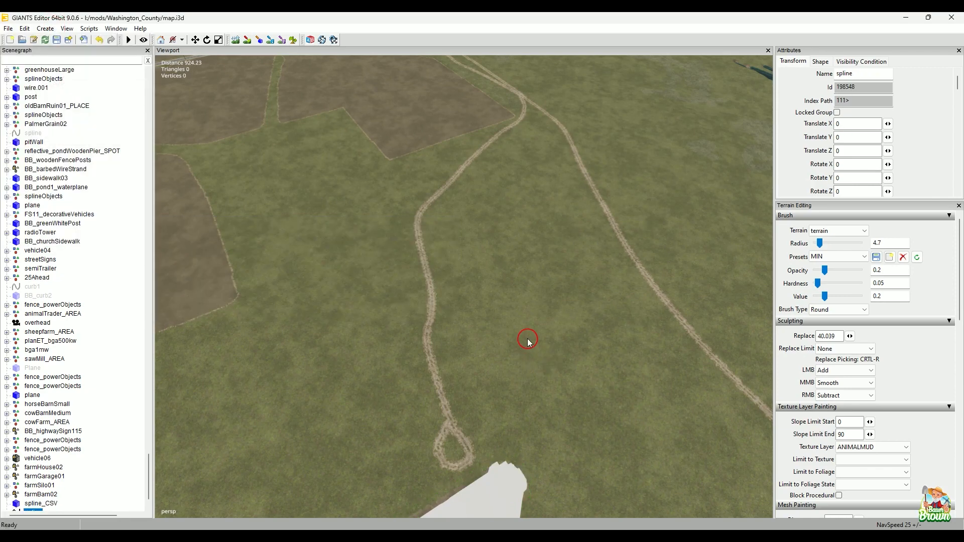
Step: Place the new spline on the dirt track near where the track splits into its end loop
left_click_drag(520, 291, 484, 314, "alt")
right_click_drag(484, 313, 572, 151, "alt")
right_click_drag(432, 295, 547, 132, "alt")
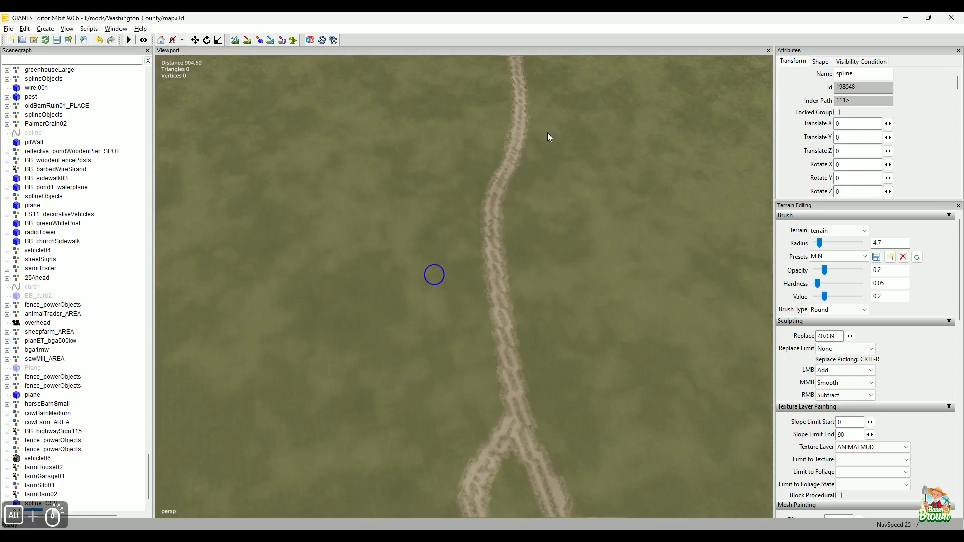
left_click_drag(498, 265, 499, 193, "alt")
left_click_drag(448, 239, 449, 262, "alt")
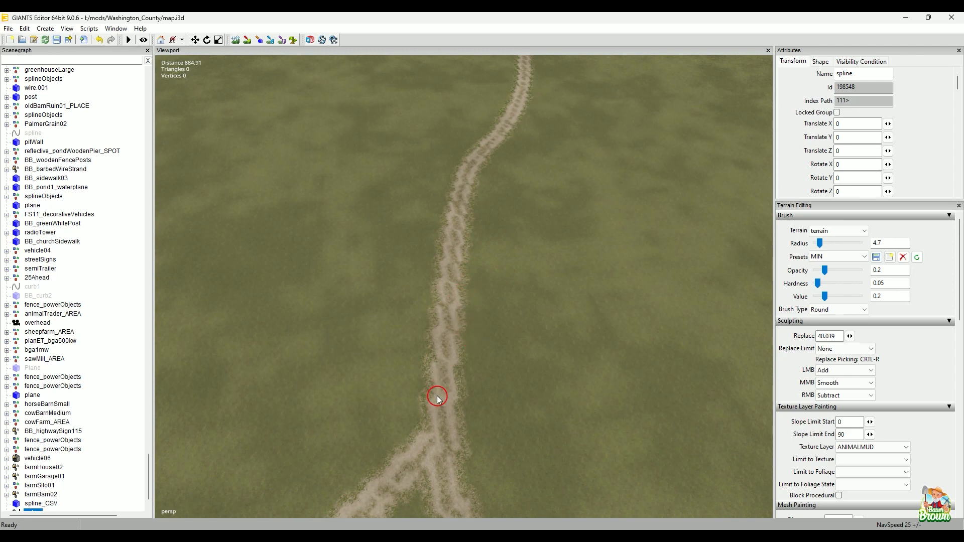
left_click(449, 382, "alt")
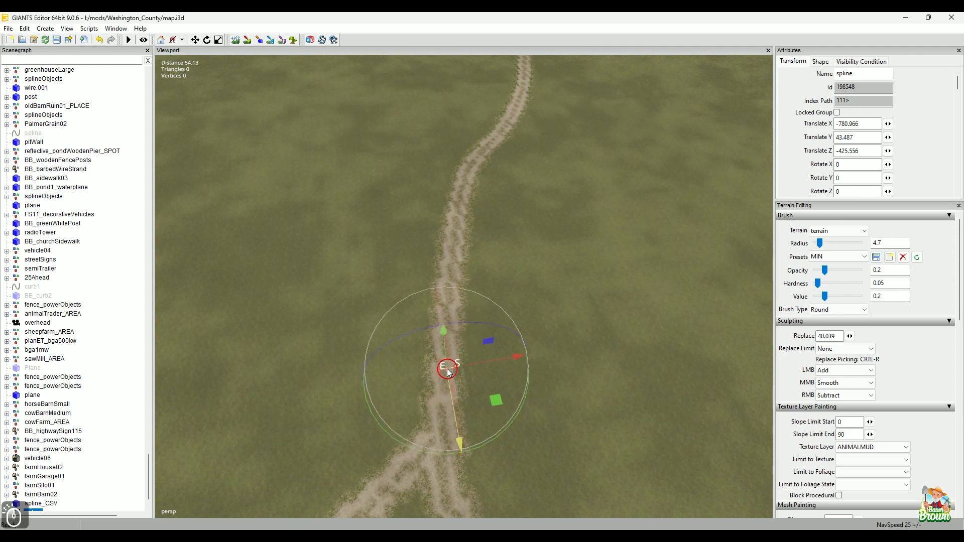
Step: Extend the spline with control points along the dirt track, from near the loop junction to beyond the bend
right_click_drag(541, 400, 576, 334, "alt")
middle_click_drag(576, 333, 583, 235, "alt")
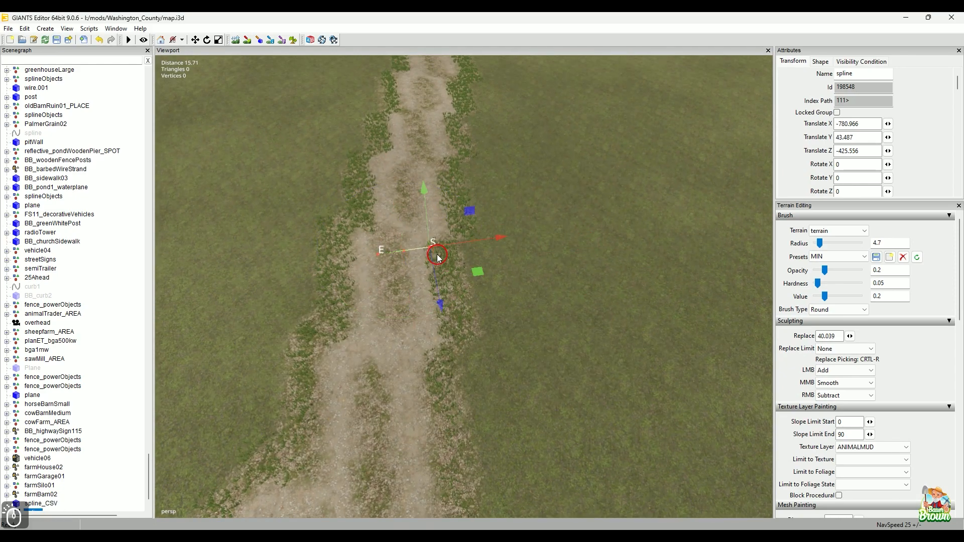
scroll(544, 266, "down", 5, "alt")
left_click_drag(469, 333, 557, 343, "alt")
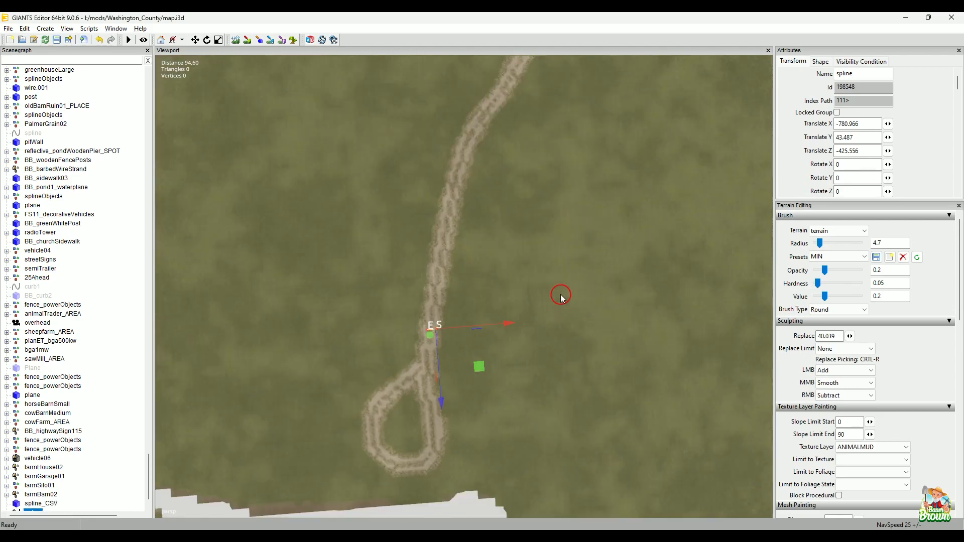
left_click(576, 272)
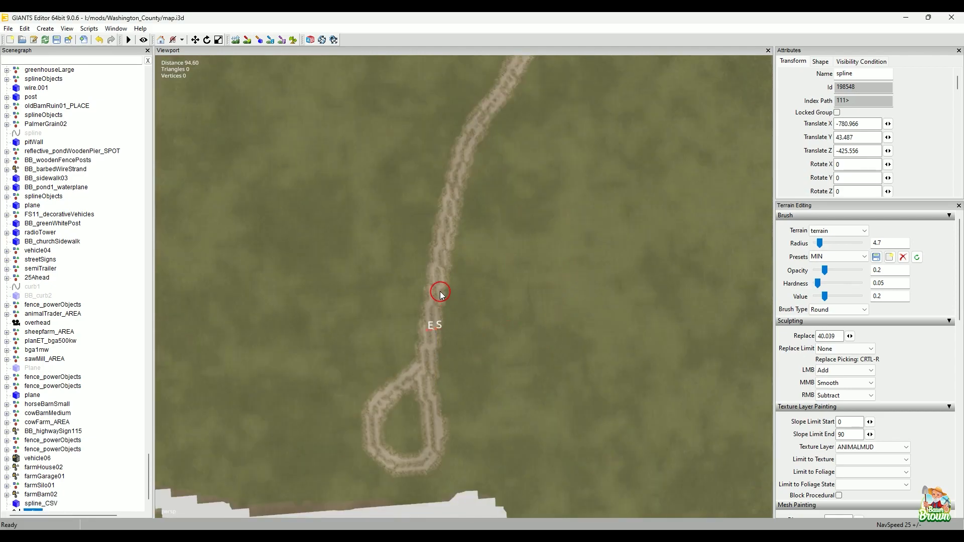
mouse_move(440, 294)
left_mouse_down()
mouse_move(458, 159)
mouse_move(507, 86)
left_mouse_up()
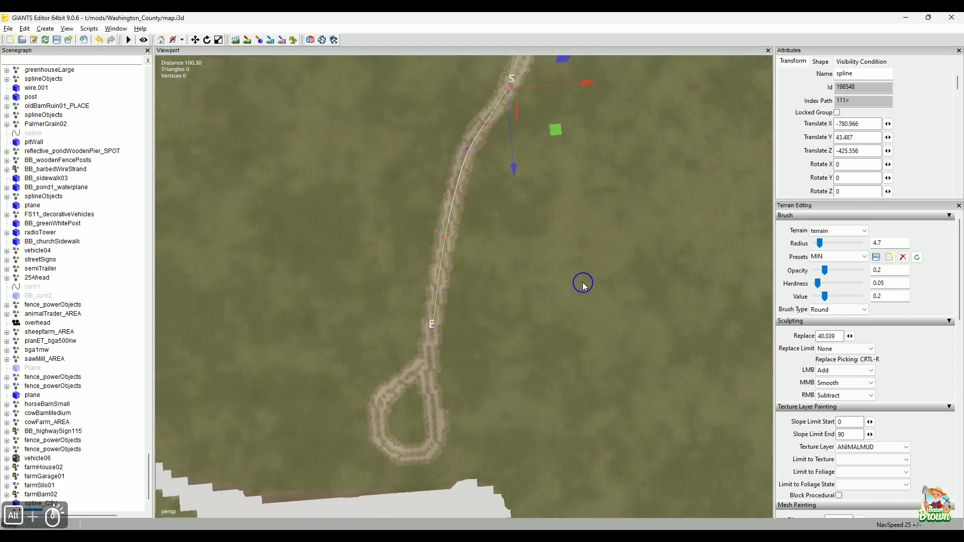
left_click_drag(582, 284, 398, 255, "alt")
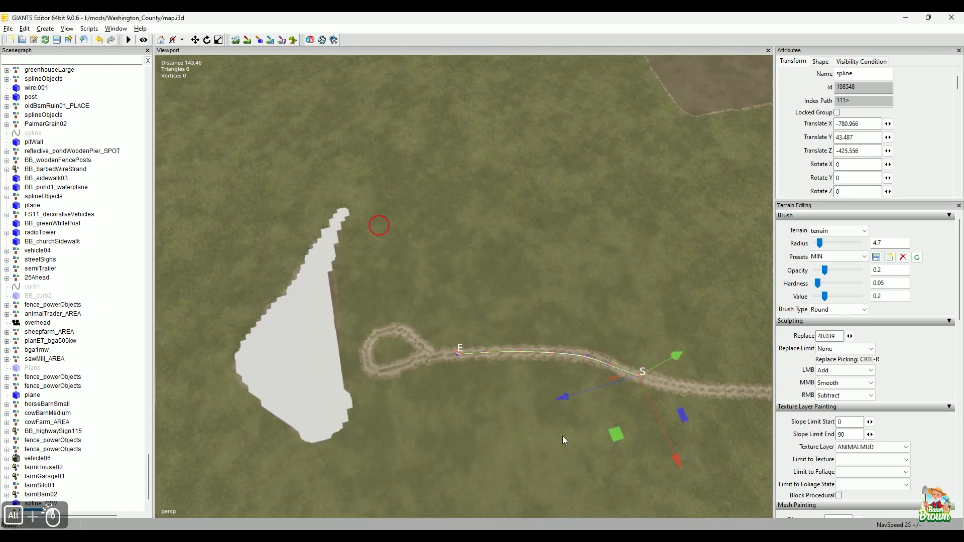
middle_click_drag(562, 435, 442, 223, "alt")
right_click_drag(439, 356, 554, 229, "alt")
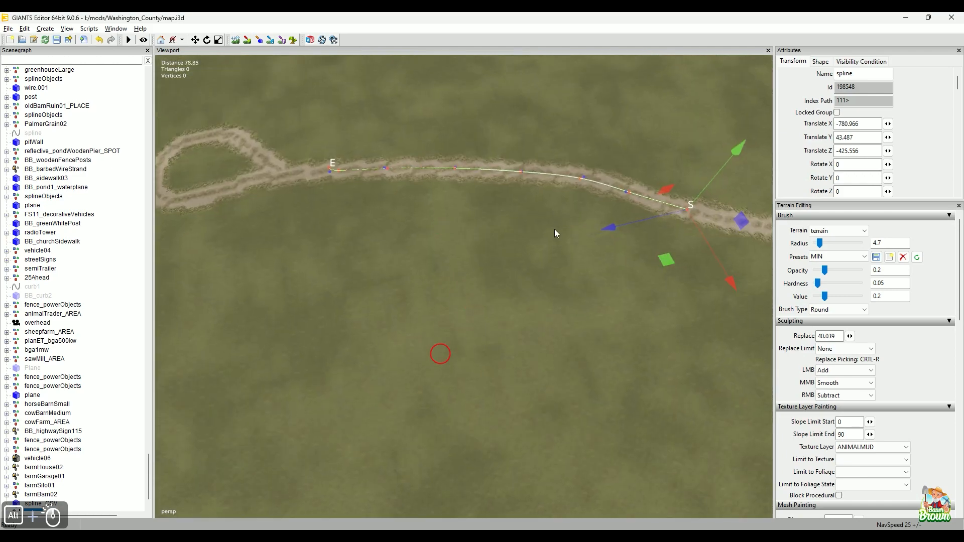
left_click_drag(554, 229, 375, 265, "alt")
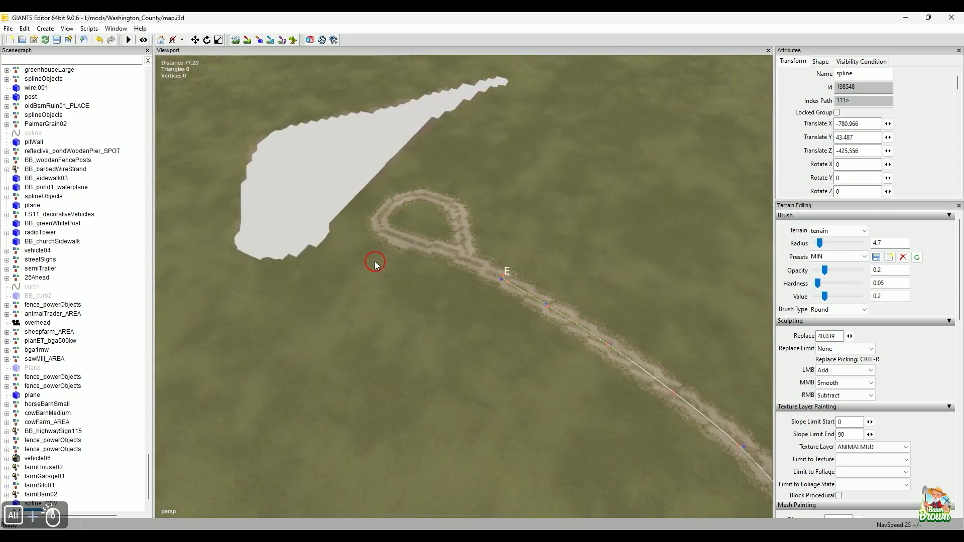
Step: Create a CSV file from the dirt-track spline with a CSV distance of 1
middle_click_drag(333, 350, 411, 388, "alt")
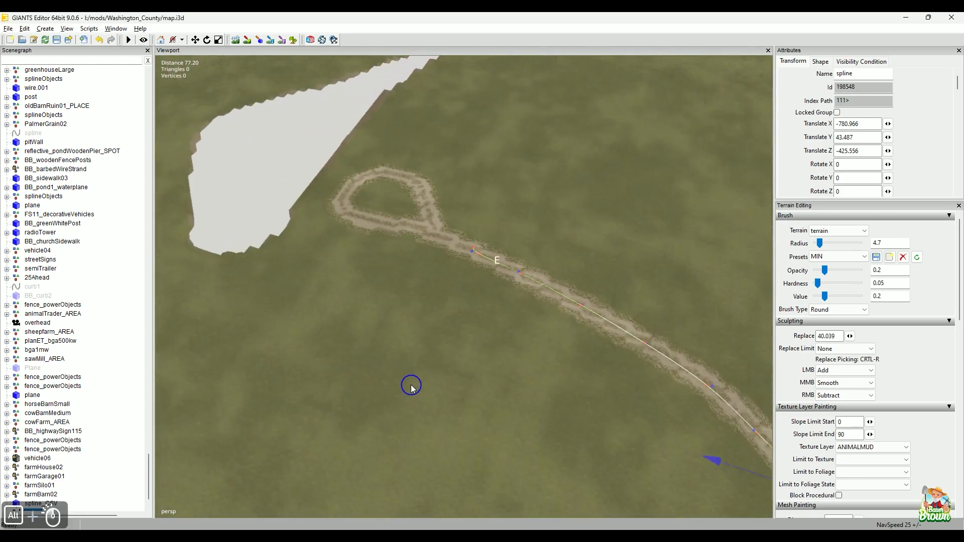
left_click_drag(411, 388, 506, 371, "alt")
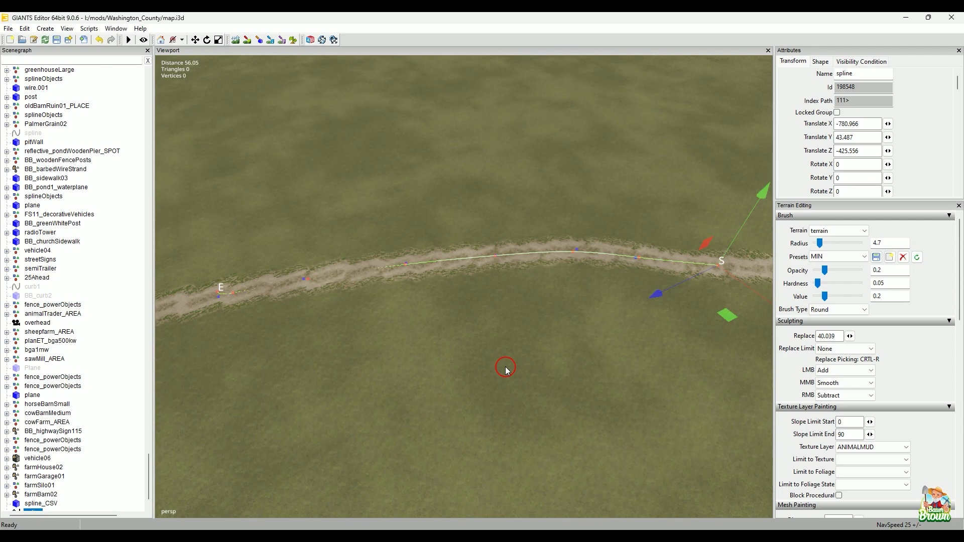
left_click(89, 29)
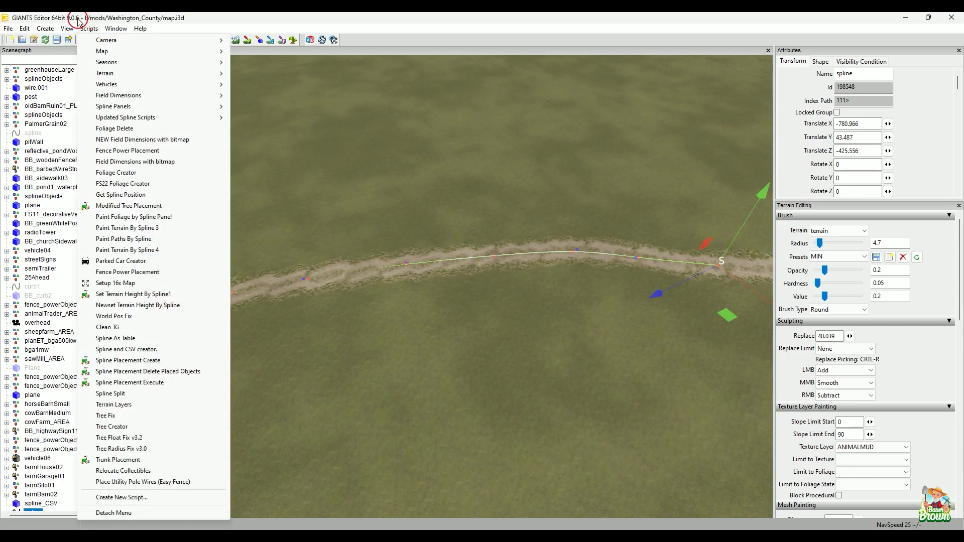
mouse_move(134, 110)
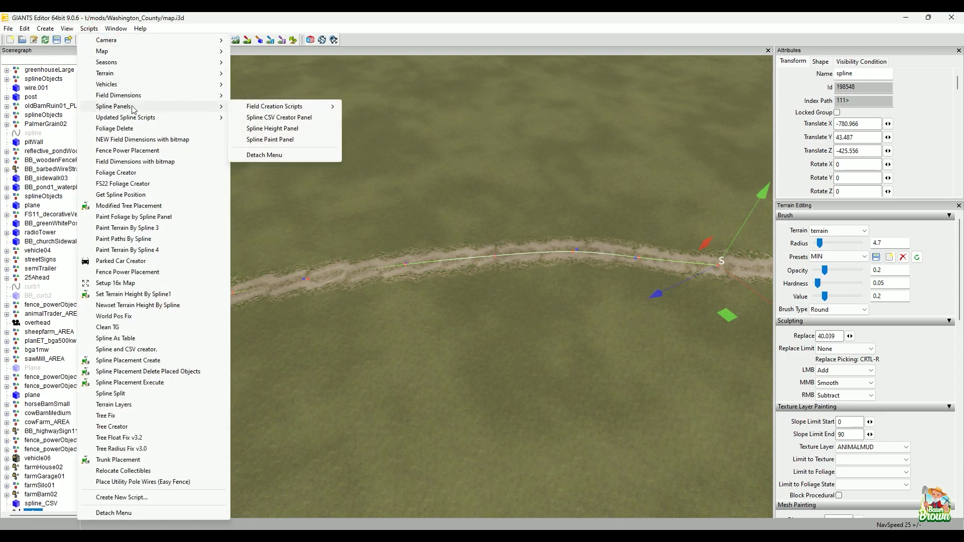
left_click(298, 118)
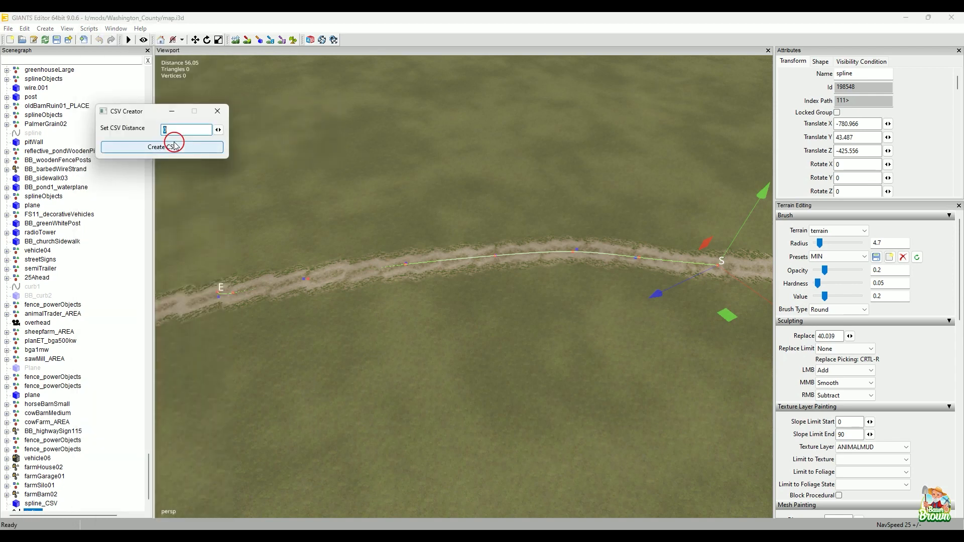
double_click(186, 131)
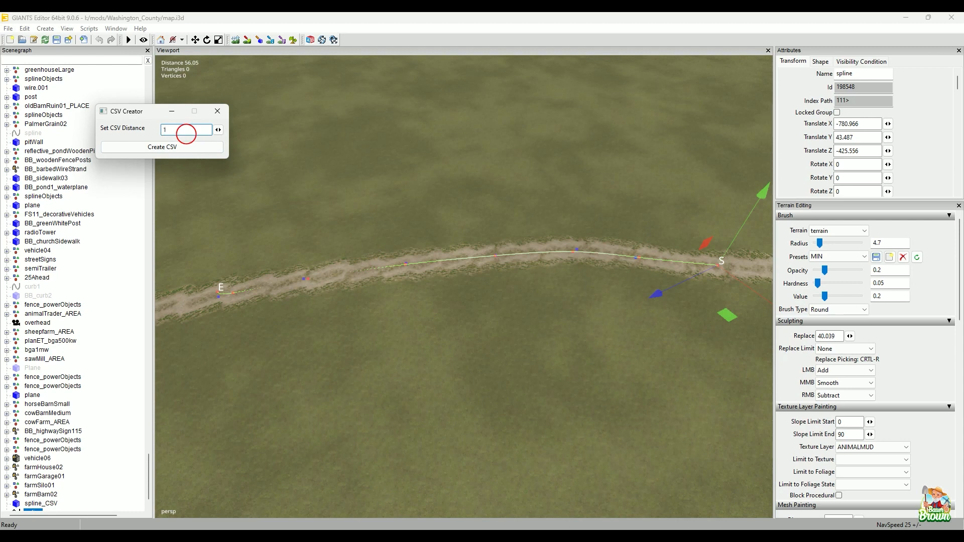
type("1")
left_click(196, 149)
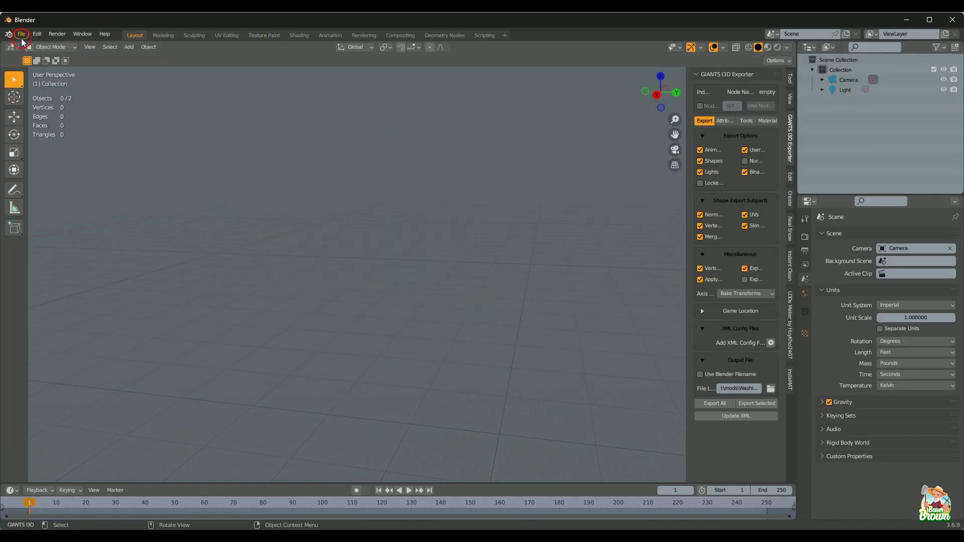
Step: Switch to Blender and import the dirt-track spline's CSV into the empty scene
left_click(21, 34)
left_click(67, 203)
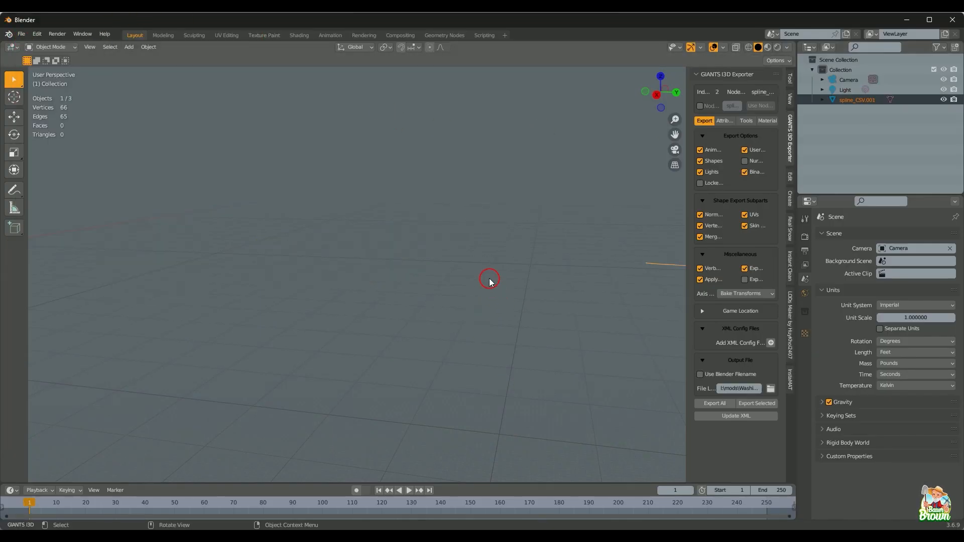
middle_click_drag(451, 267, 336, 227)
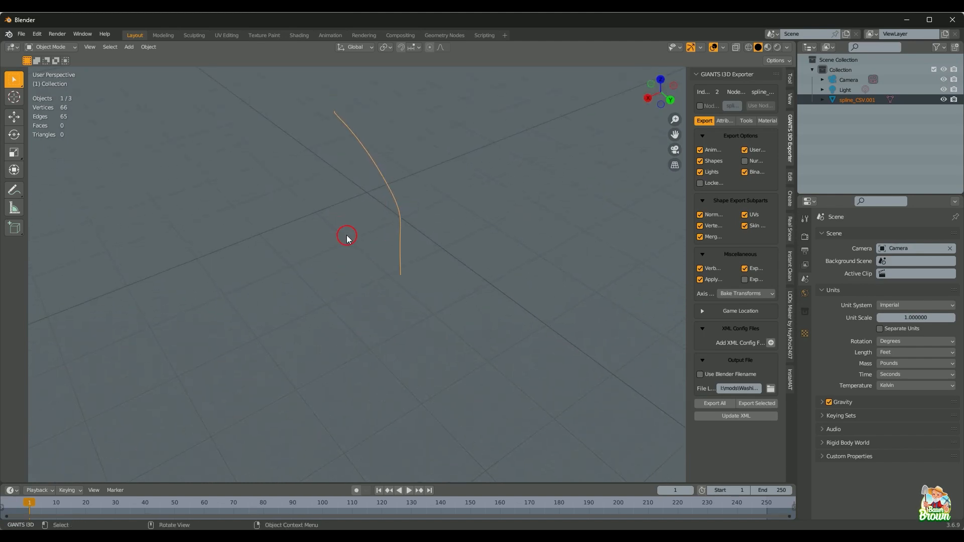
scroll(364, 312, "up", 2)
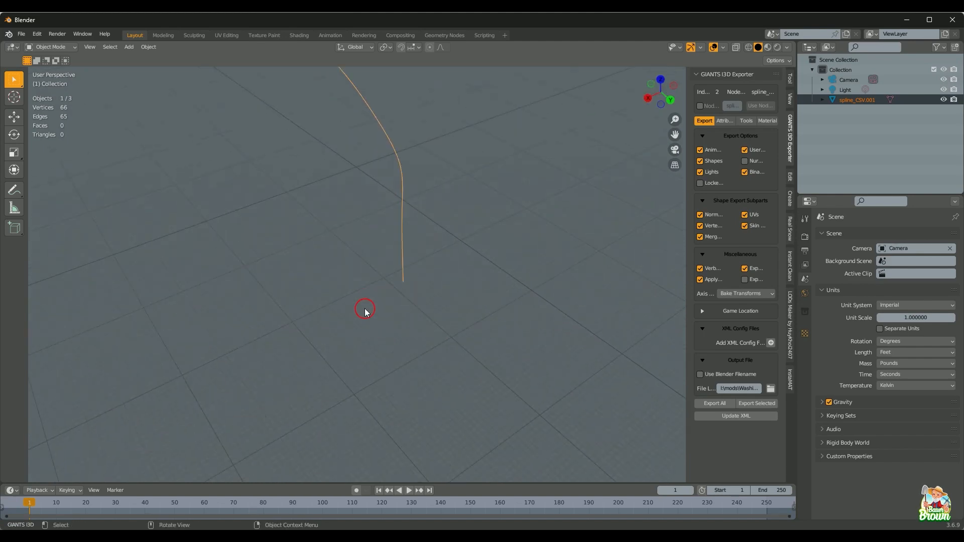
Step: Make the imported spline_CSV.001 object active and open it in Edit Mode
left_click(860, 101)
middle_click_drag(550, 247, 397, 313)
key("Tab")
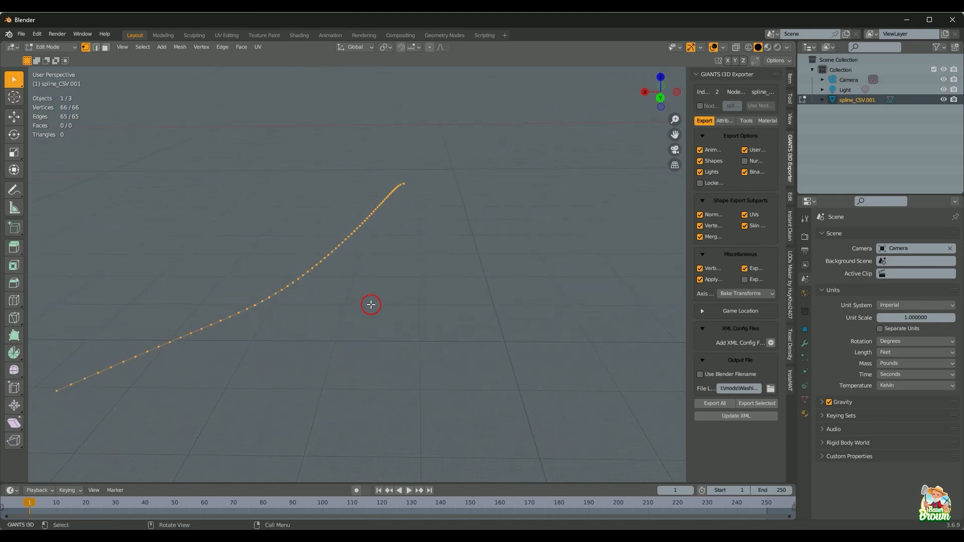
key("Tab")
right_click(336, 256)
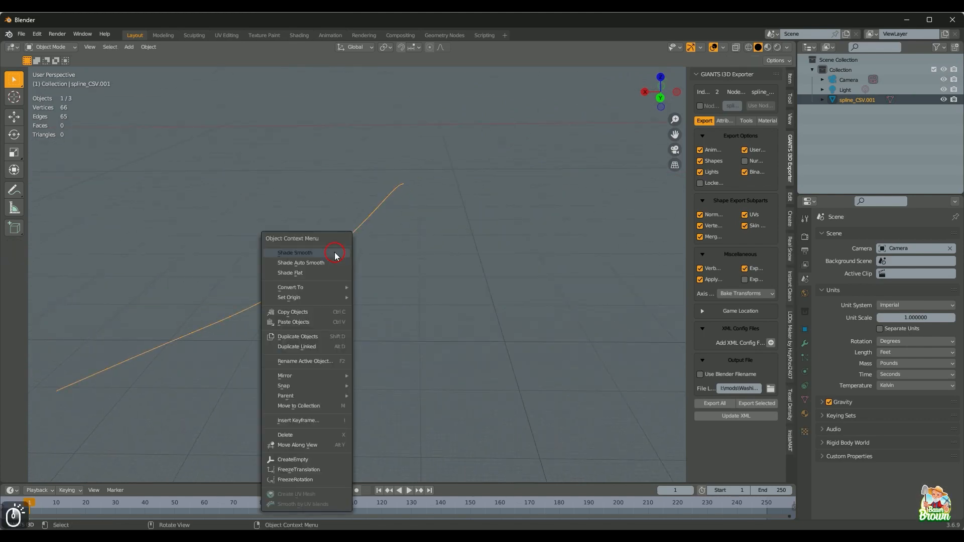
left_click(485, 229)
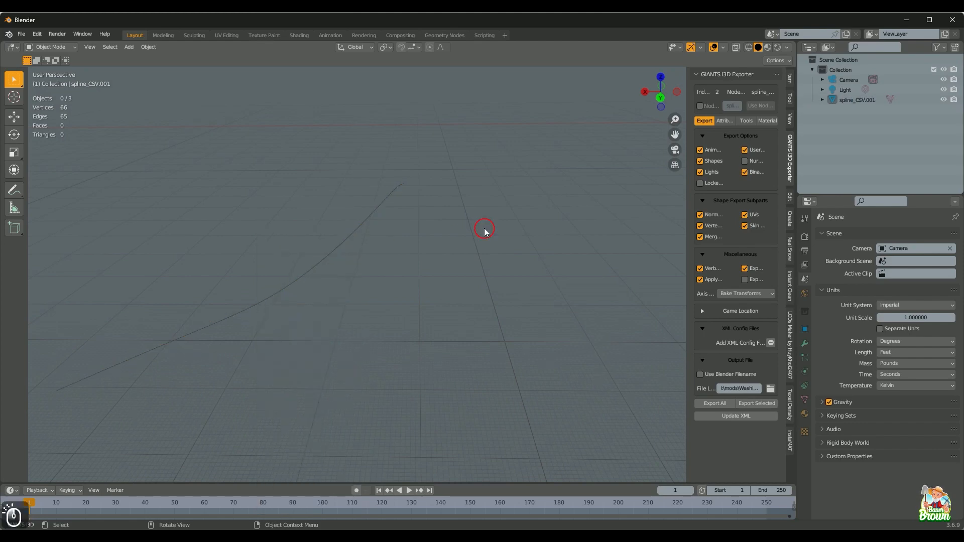
left_click(273, 290)
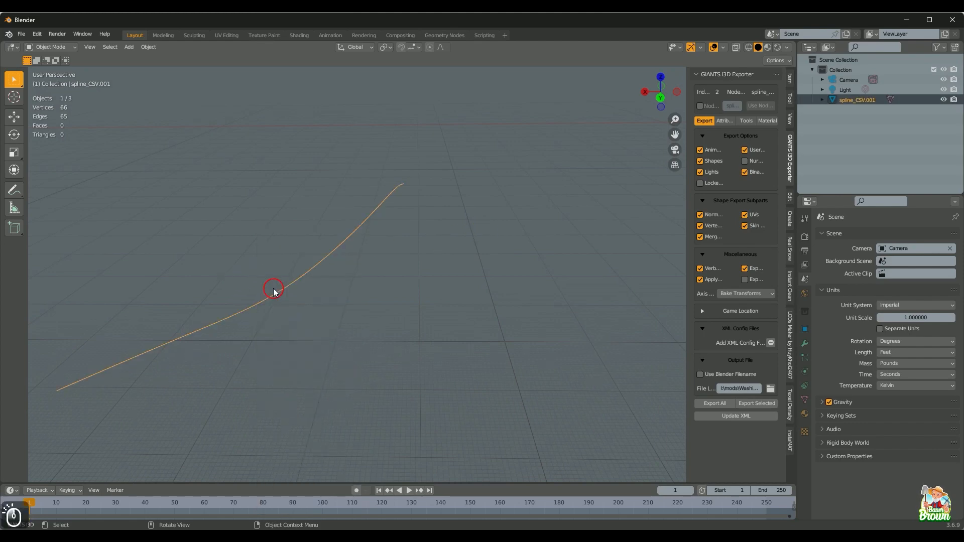
key("Tab")
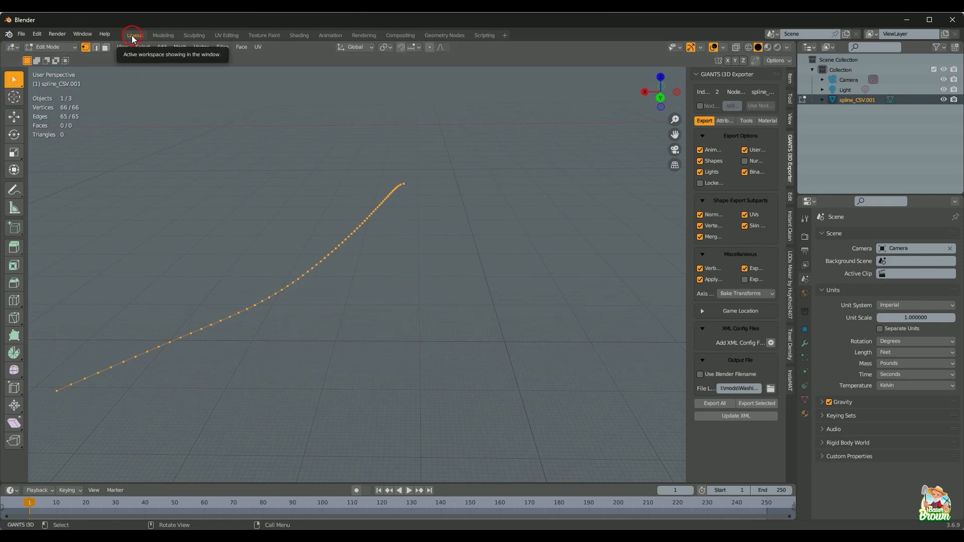
Step: Thin out the spline mesh by applying Checker Deselect and dissolving the vertices that remain selected
left_click(143, 47)
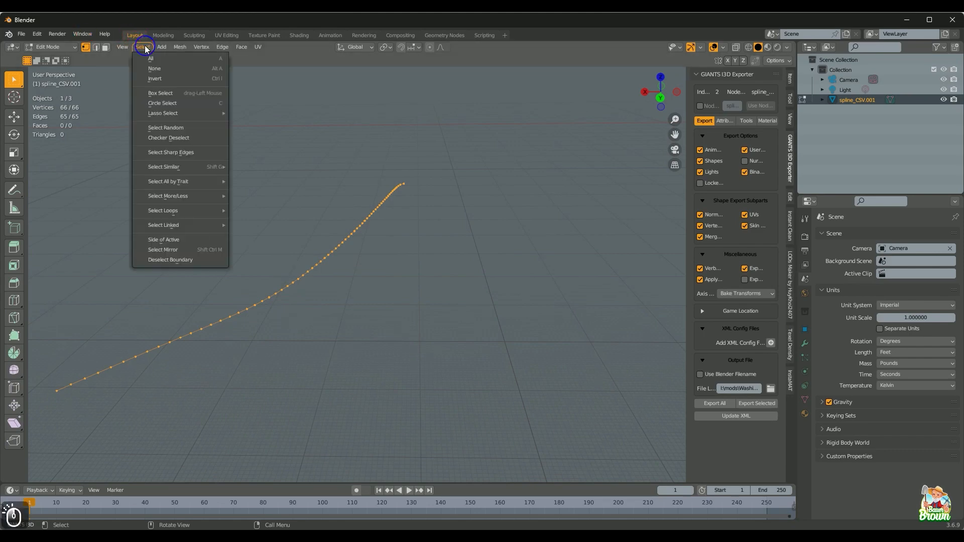
left_click(159, 138)
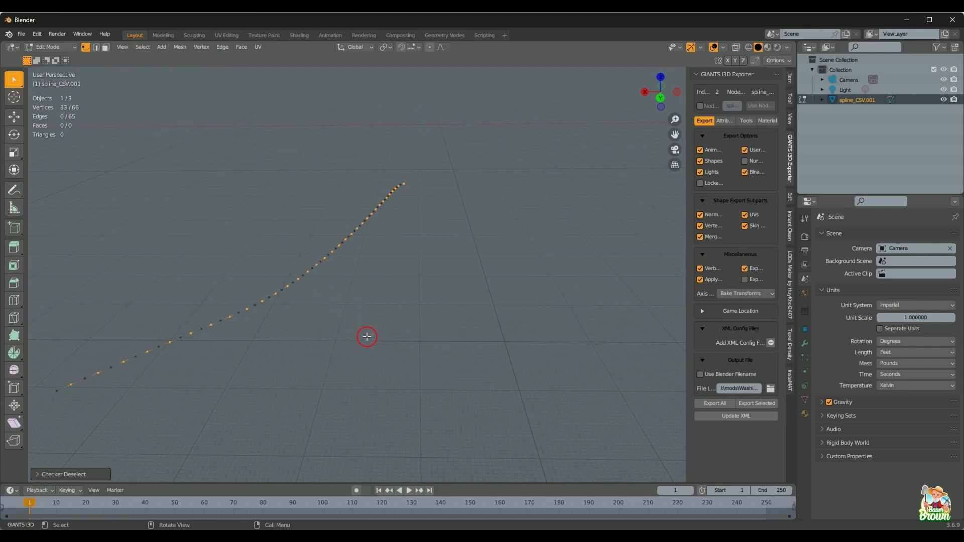
right_click(366, 337)
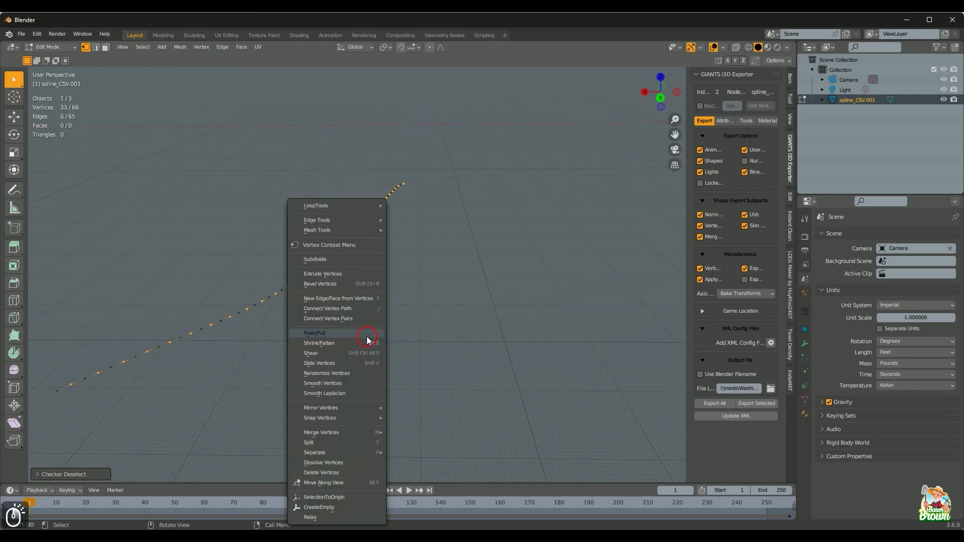
left_click(367, 337)
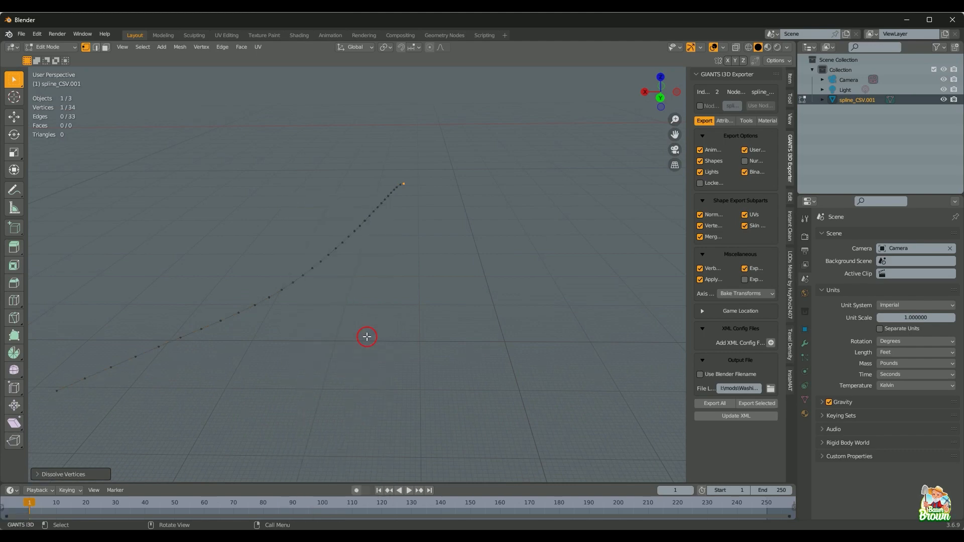
Step: Select all remaining vertices, return to Object Mode and convert the spline_CSV.001 mesh to a curve
middle_click_drag(367, 337, 391, 303)
key("a")
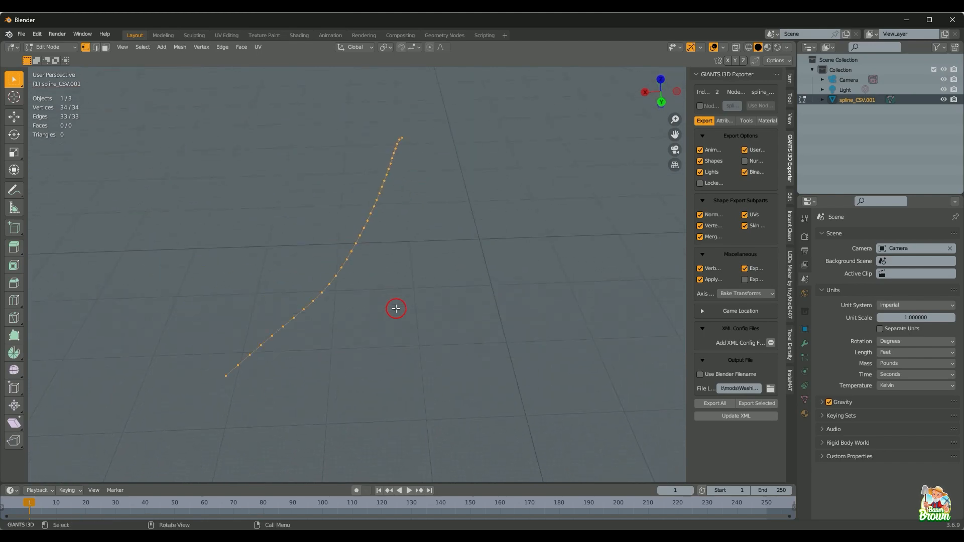
key("Tab")
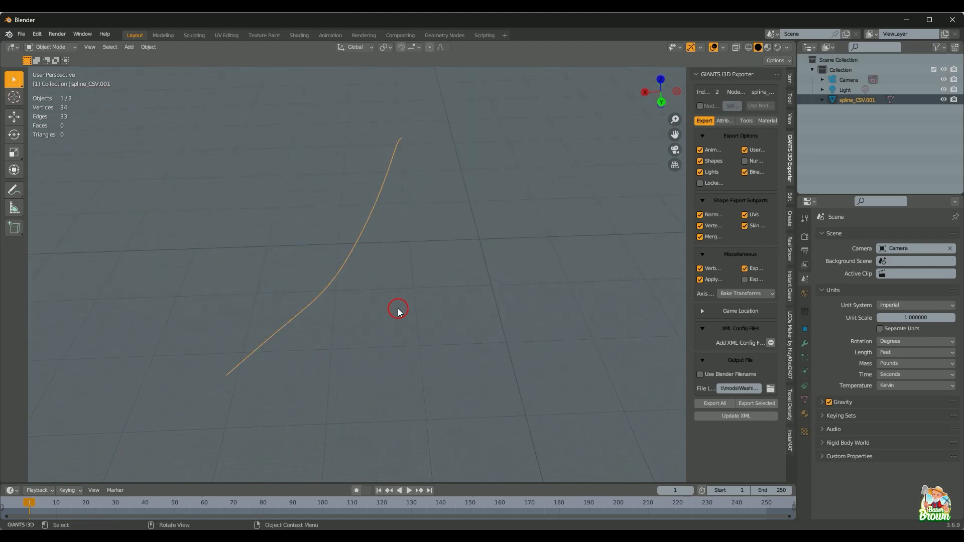
right_click(372, 210)
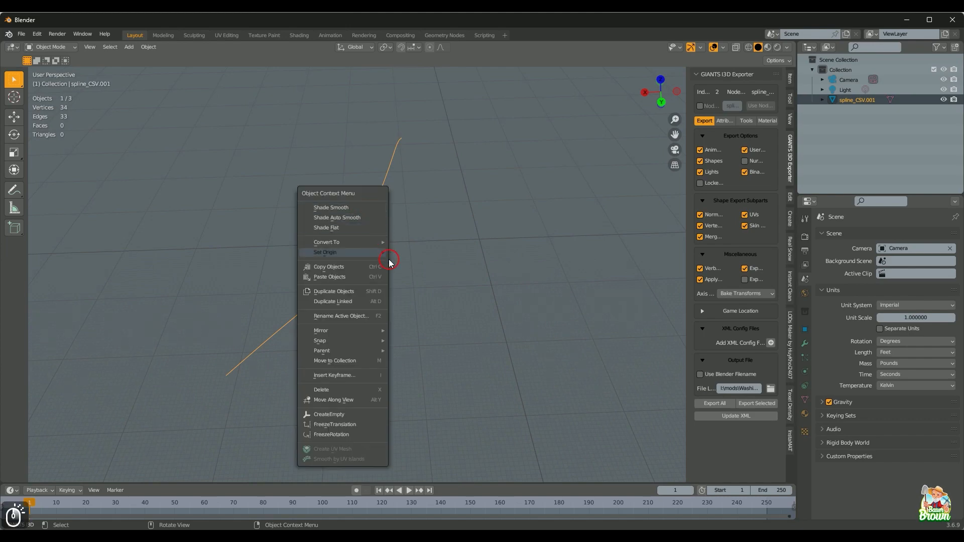
mouse_move(388, 253)
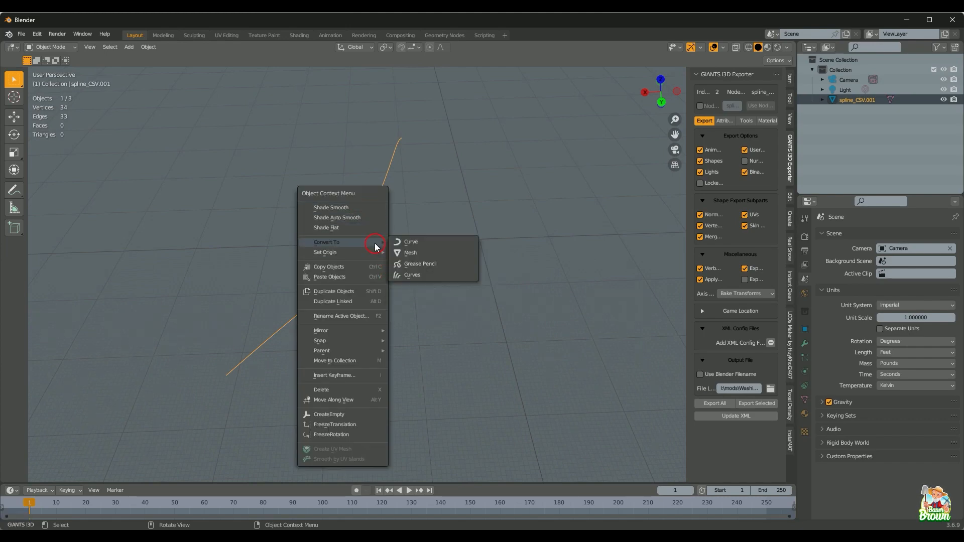
left_click(423, 243)
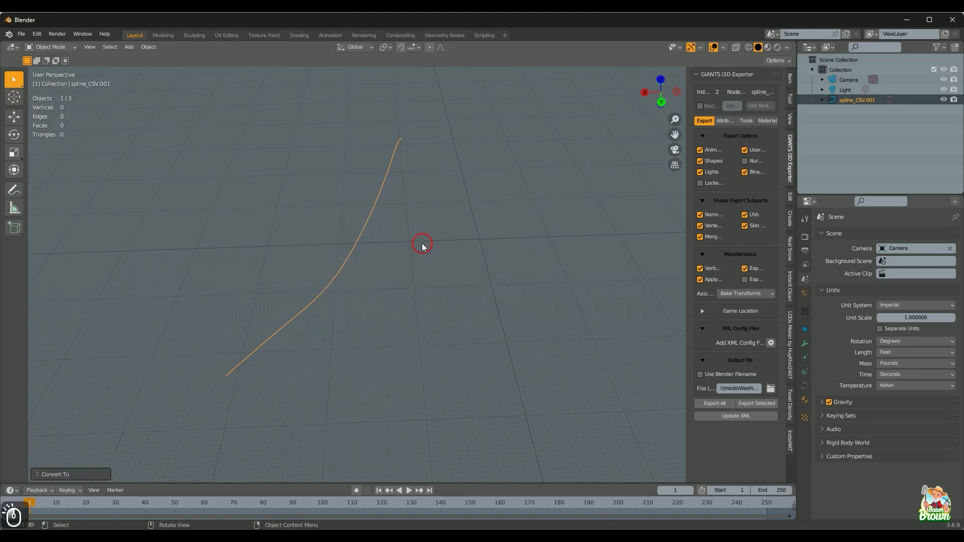
Step: Set the curve's geometry Extrude to 5' to widen the line into a flat ribbon
middle_click_drag(511, 341, 544, 310)
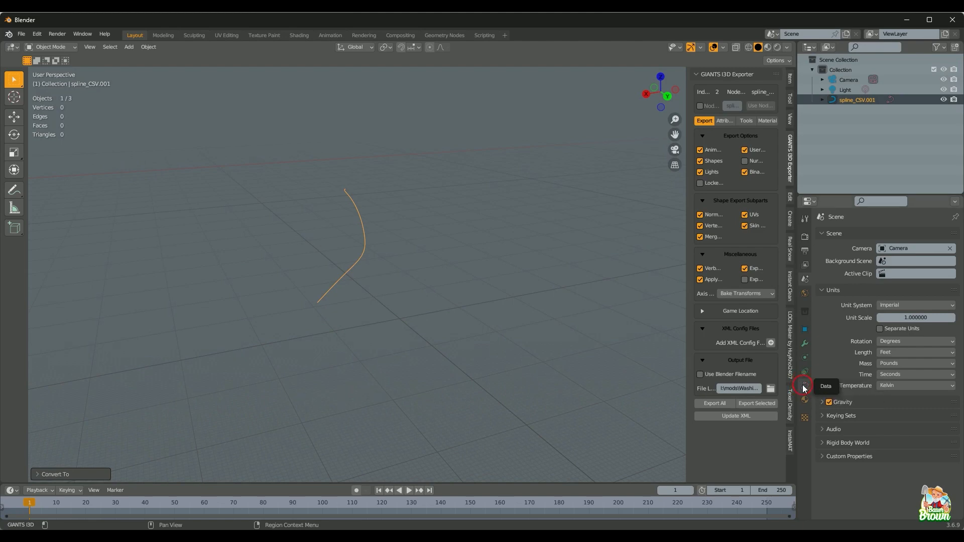
left_click(805, 387)
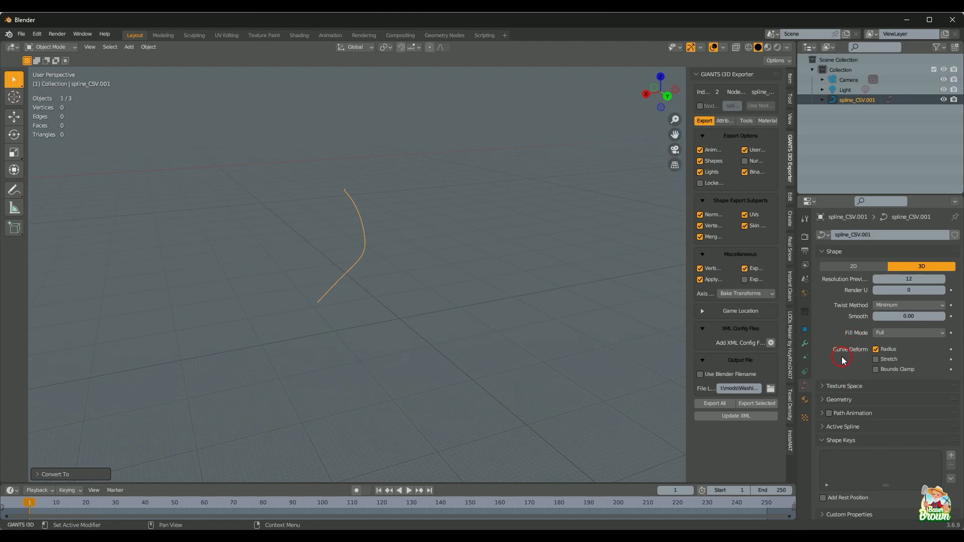
left_click(839, 400)
scroll(847, 385, "down", 4)
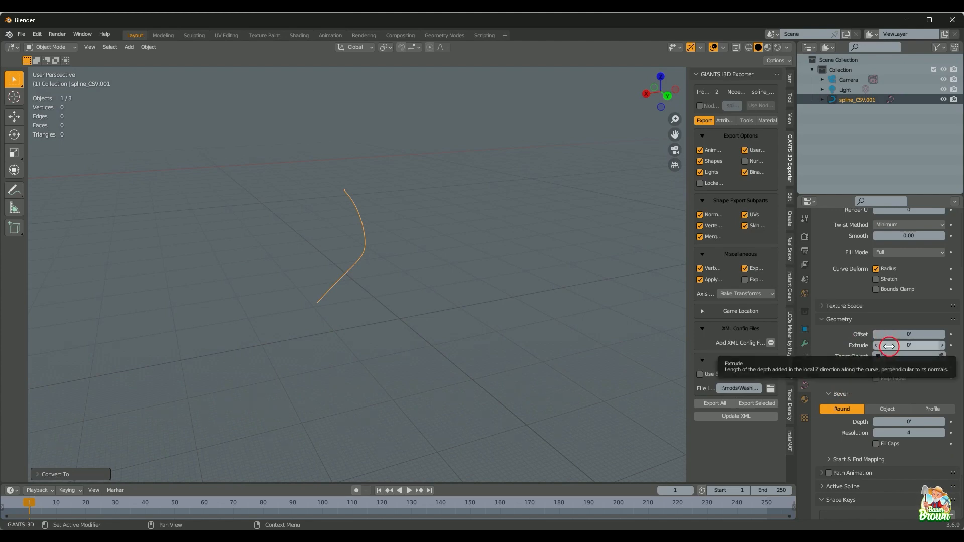
left_click(888, 346)
left_click_drag(888, 347, 910, 346)
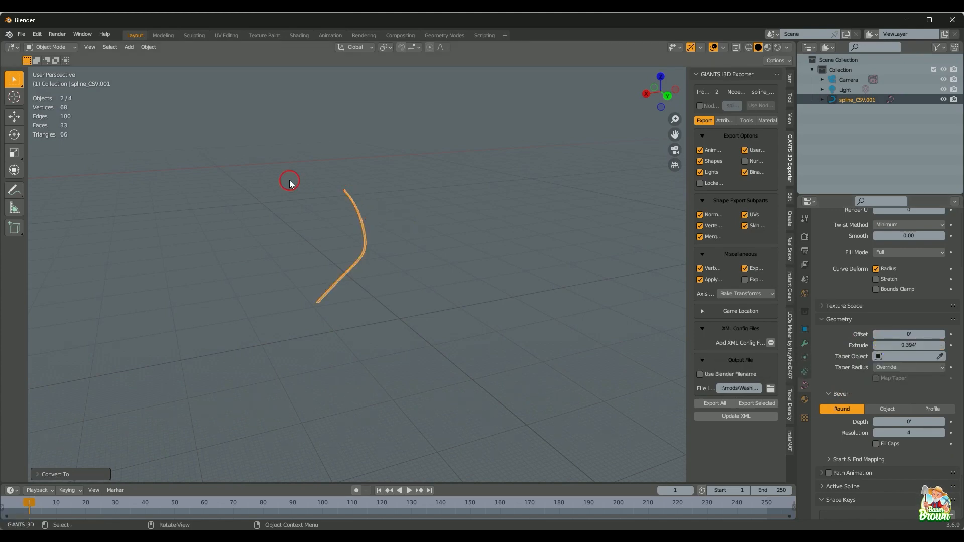
middle_click_drag(397, 255, 404, 303)
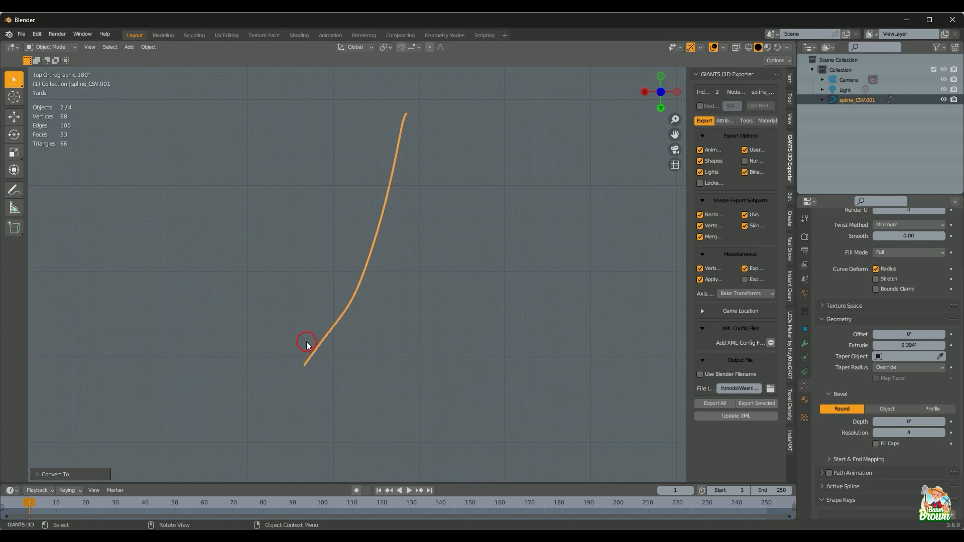
middle_click_drag(308, 344, 371, 279)
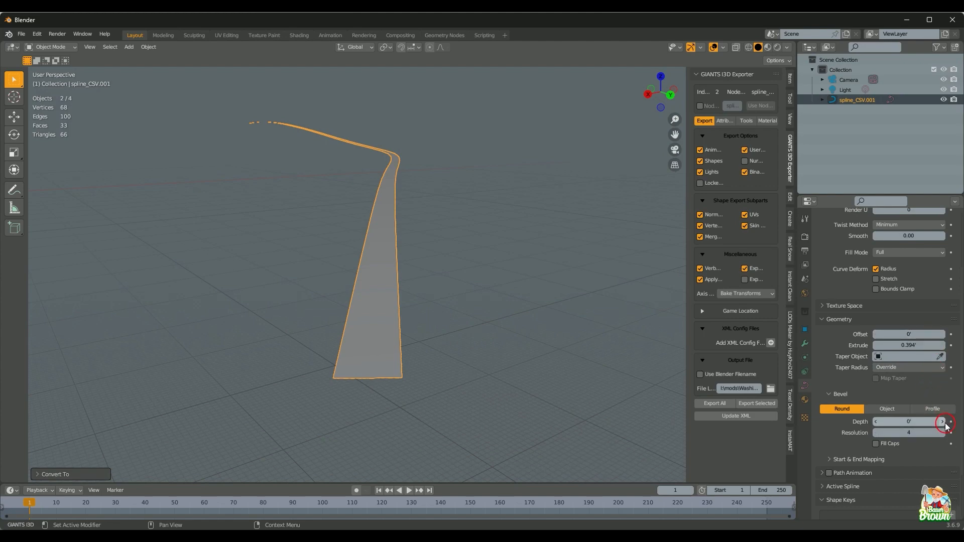
left_click(923, 348)
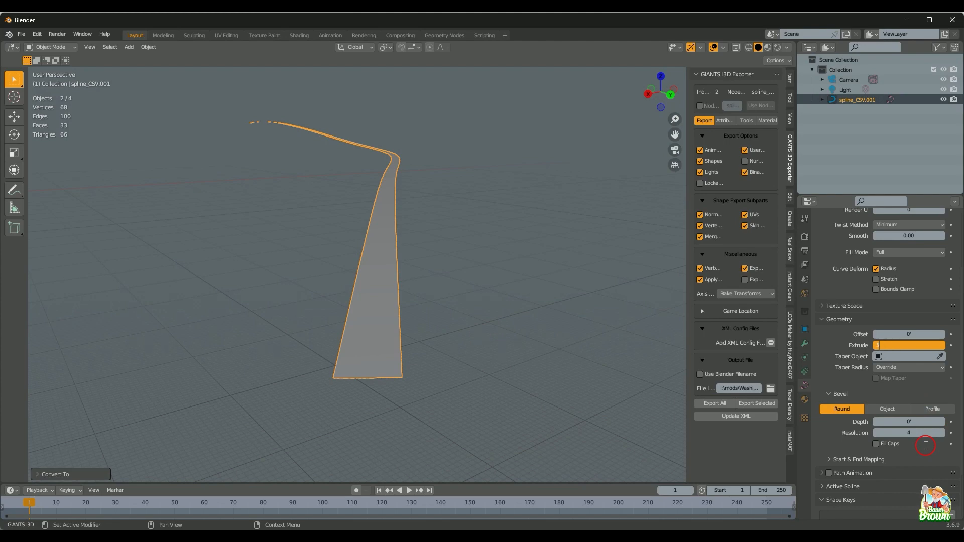
key("Return")
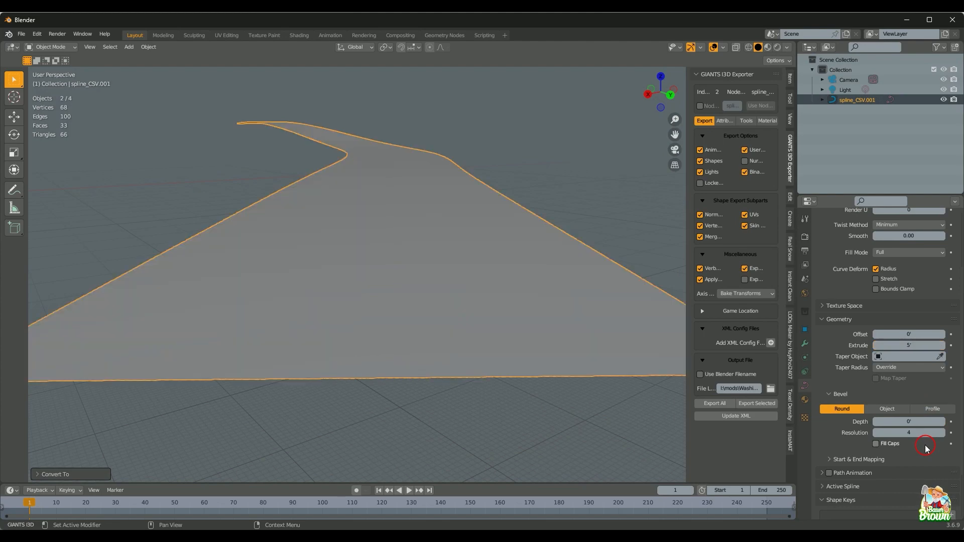
Step: Examine the extruded ribbon's shape and width along its whole length
middle_click_drag(390, 318, 372, 323, "alt")
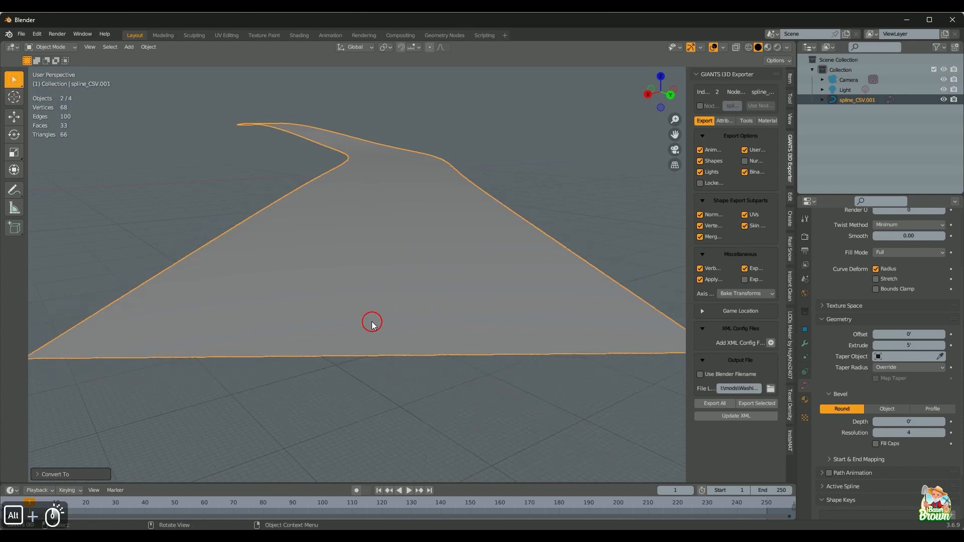
scroll(372, 322, "down", 3)
middle_click_drag(470, 262, 512, 251)
scroll(505, 254, "down", 2)
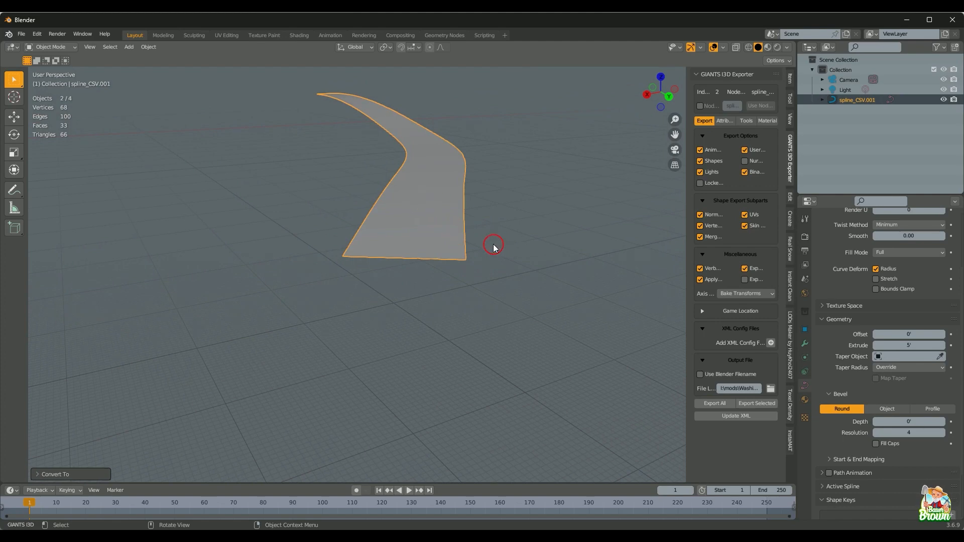
scroll(472, 256, "up", 6)
scroll(475, 266, "down", 1)
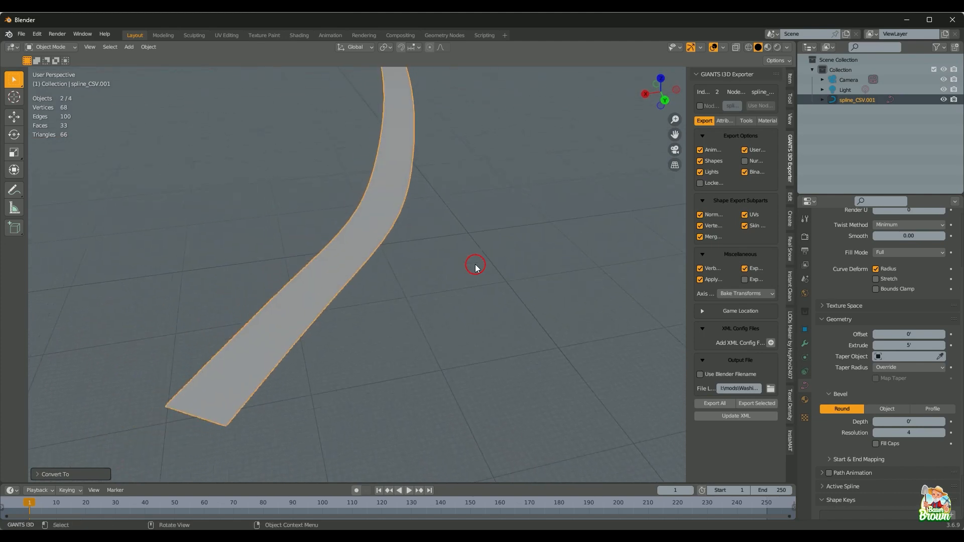
Step: Reduce the ribbon curve's bevel Resolution to 0
mouse_move(477, 257)
middle_mouse_down()
mouse_move(509, 221)
mouse_move(499, 215)
mouse_move(487, 243)
middle_mouse_up()
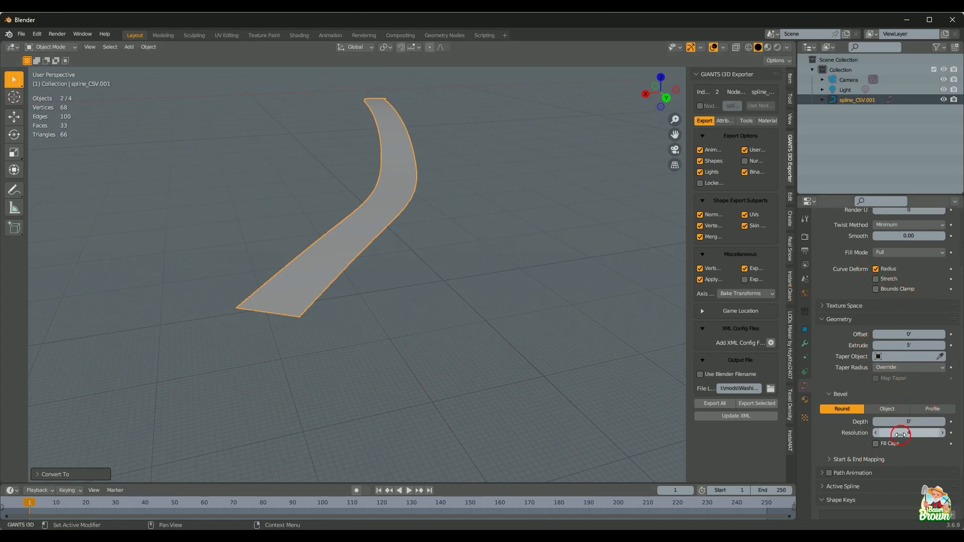
left_click_drag(875, 432, 830, 317)
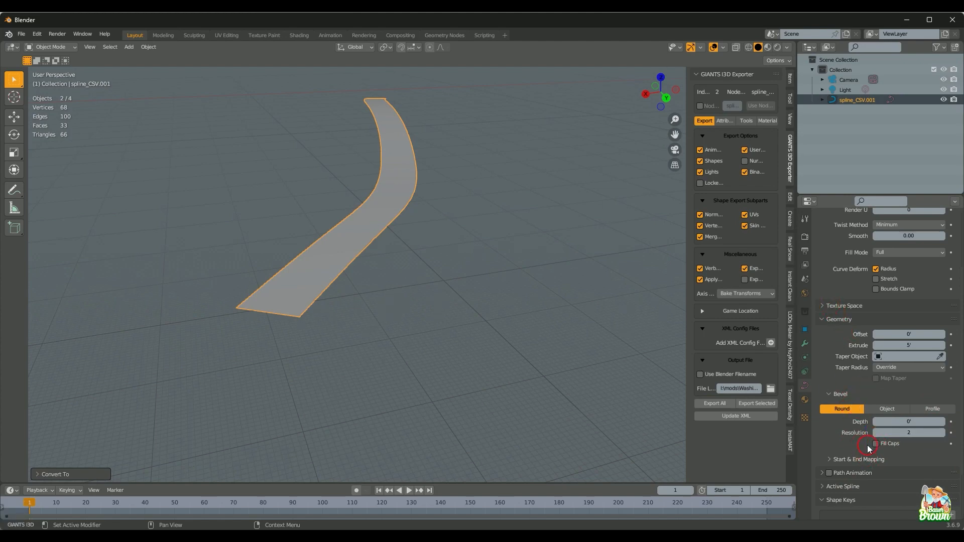
left_click_drag(875, 431, 872, 388)
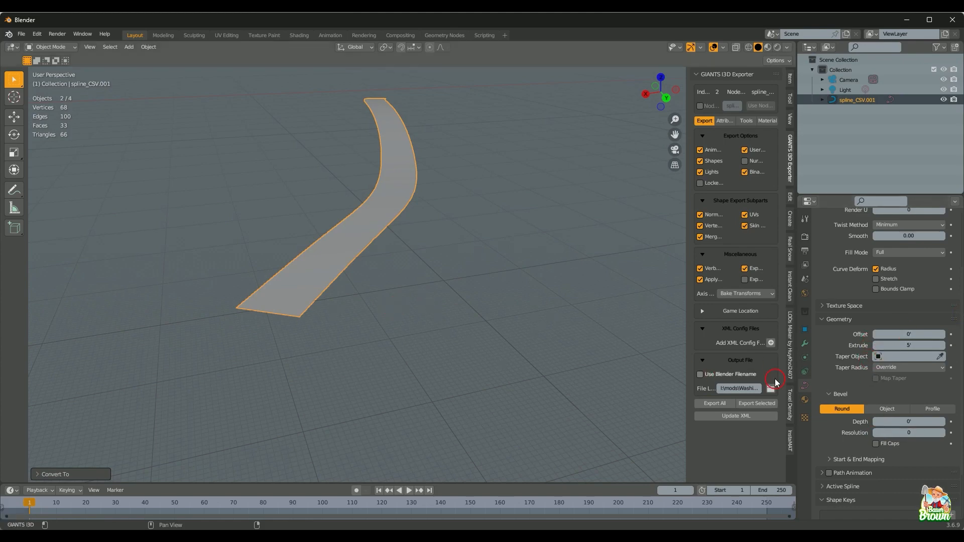
Step: Convert the ribbon curve to a mesh, inspect its faces in Edit Mode, and return to Object Mode
middle_click_drag(578, 310, 428, 303)
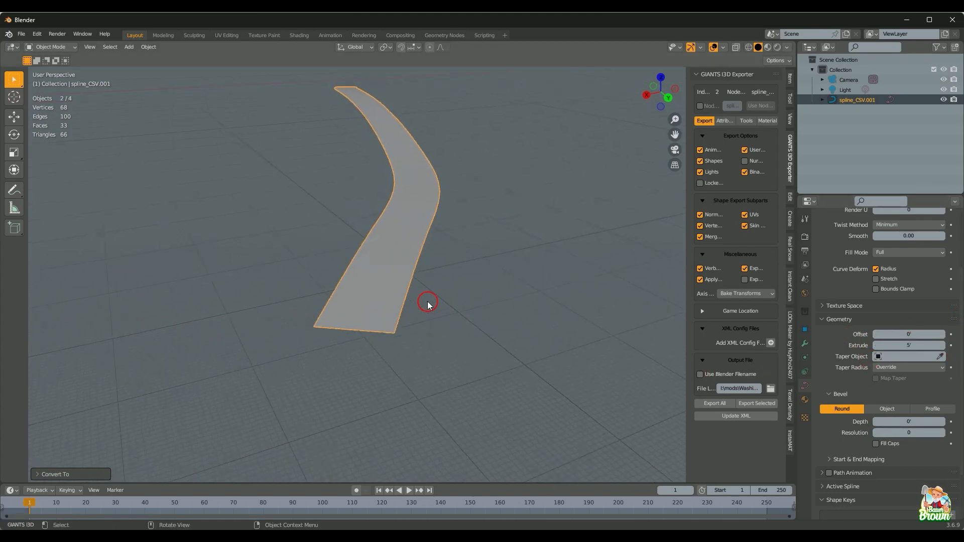
right_click(366, 277)
mouse_move(370, 275)
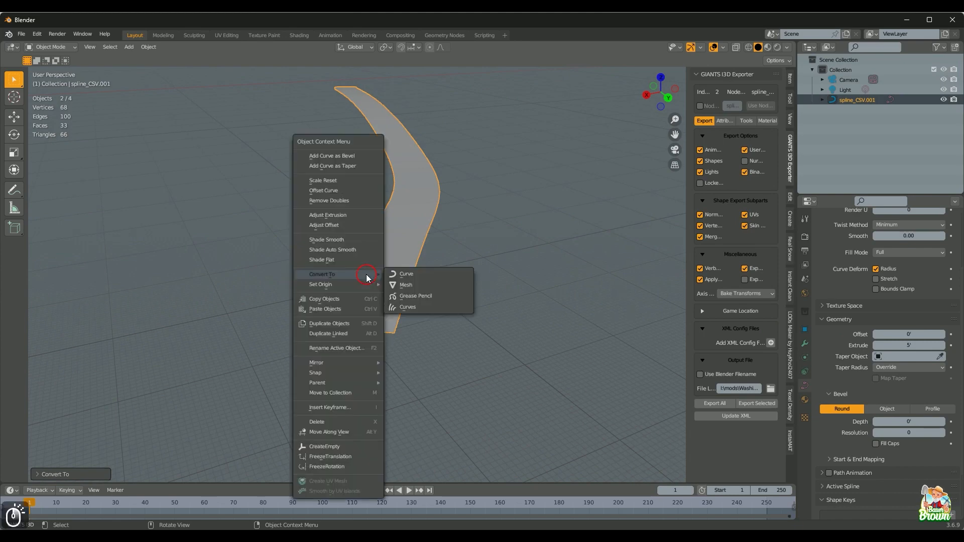
left_click(436, 285)
middle_click_drag(436, 281, 408, 326)
key("Tab")
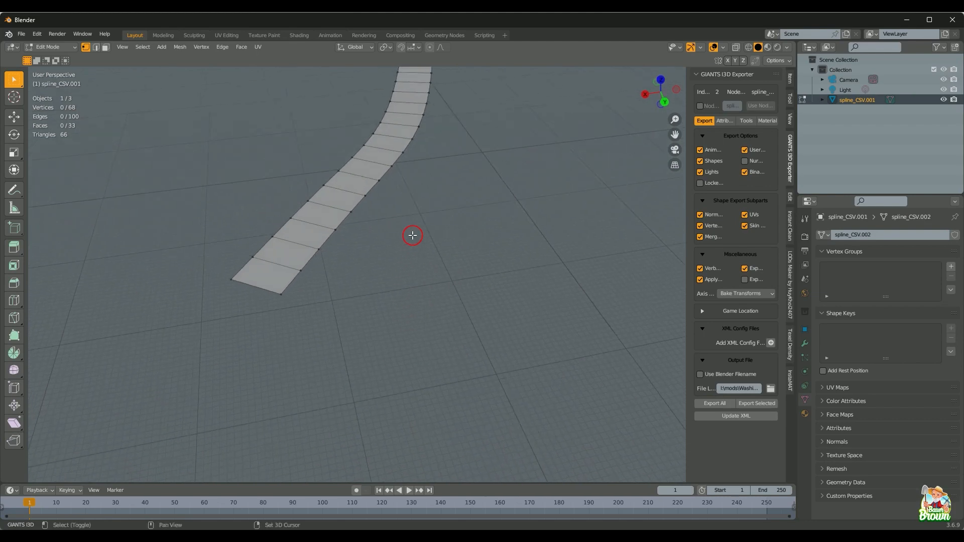
middle_click_drag(412, 236, 393, 308, "shift")
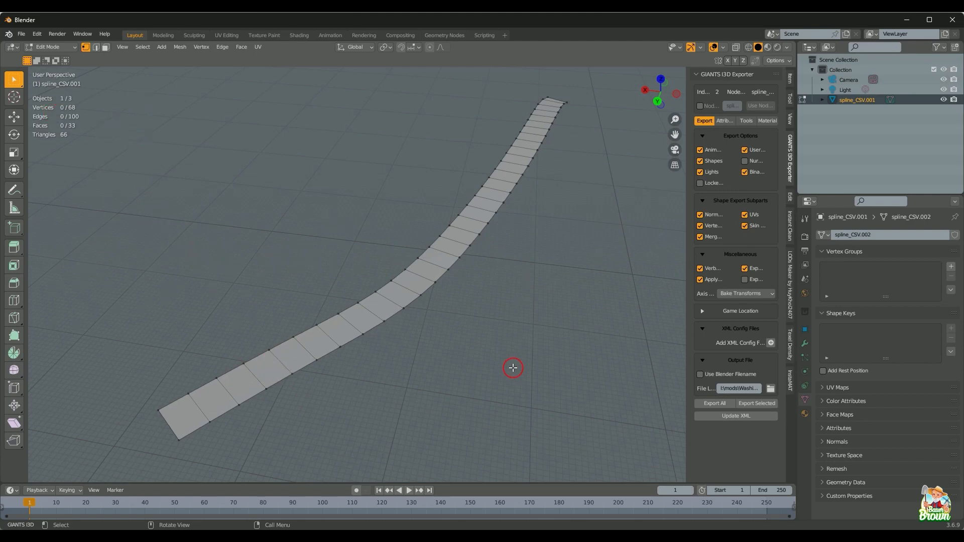
key("Tab")
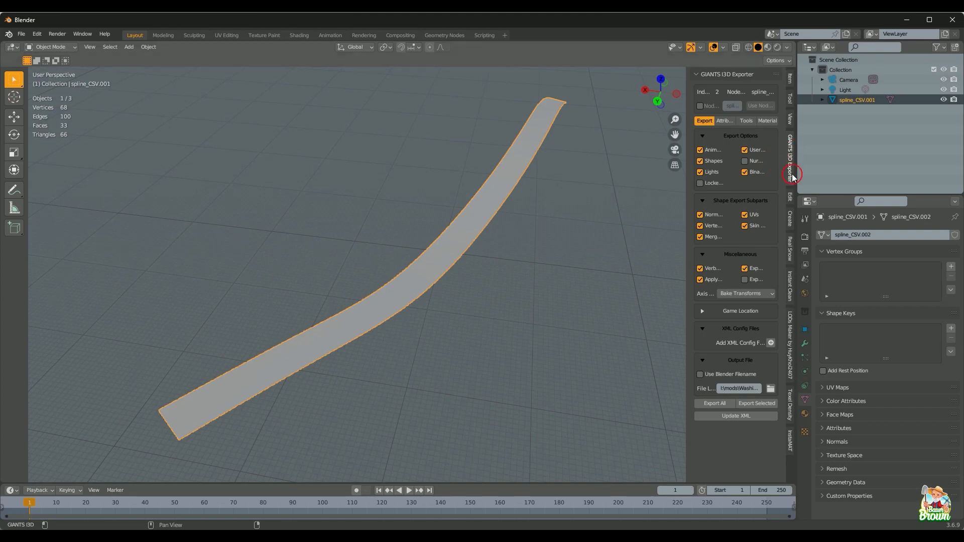
Step: Export the selected ribbon mesh with the GIANTS I3D Exporter
left_click(753, 418)
middle_click_drag(430, 299, 410, 285)
middle_click_drag(390, 317, 428, 305)
scroll(428, 304, "down", 1)
scroll(428, 306, "up", 3)
scroll(427, 306, "down", 2)
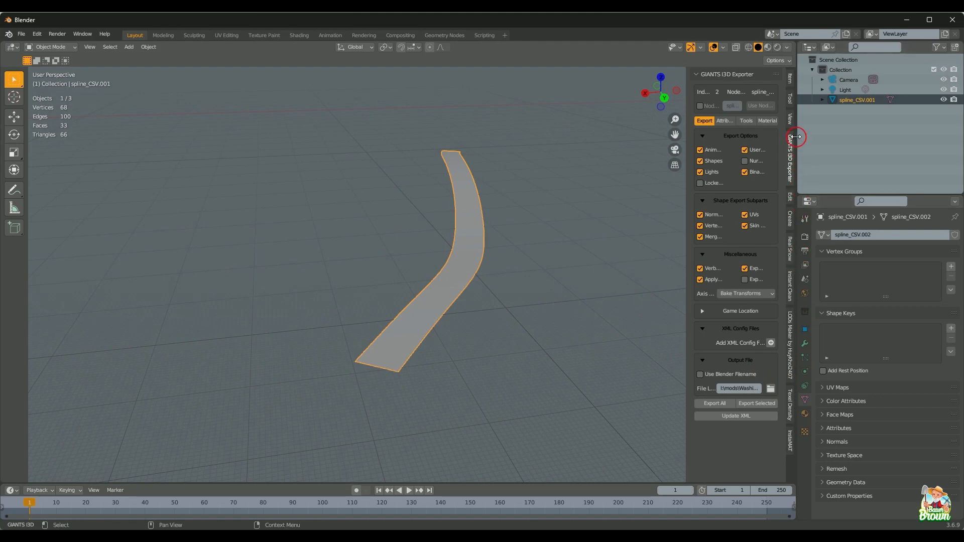
left_click(753, 407)
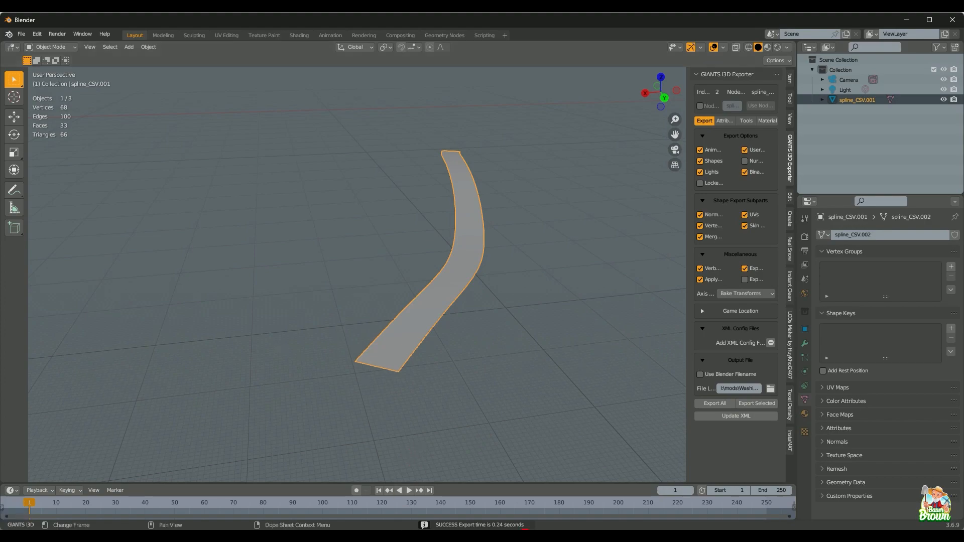
Step: Switch to GIANTS Editor and close the CSV Creator window
left_click(526, 538)
left_click(465, 536)
left_click(466, 533)
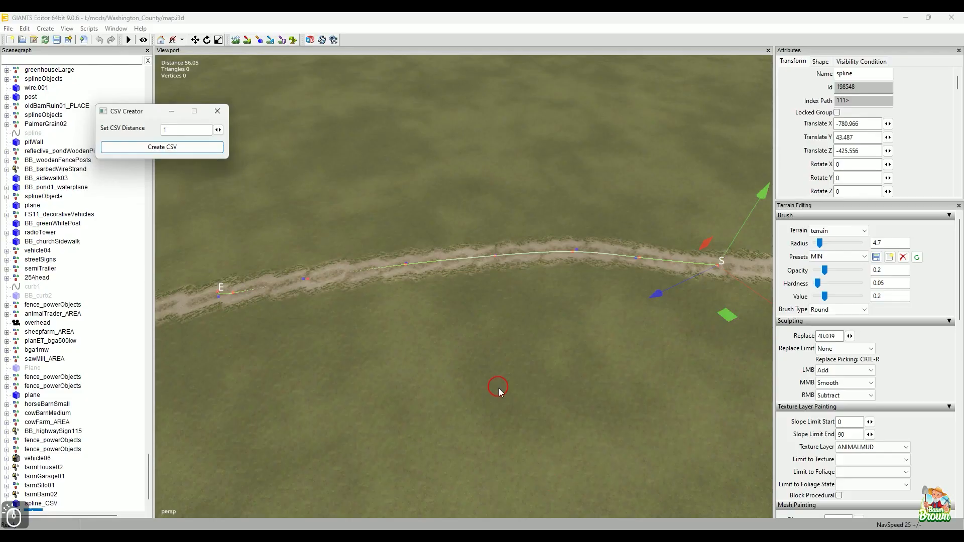
left_click(217, 111)
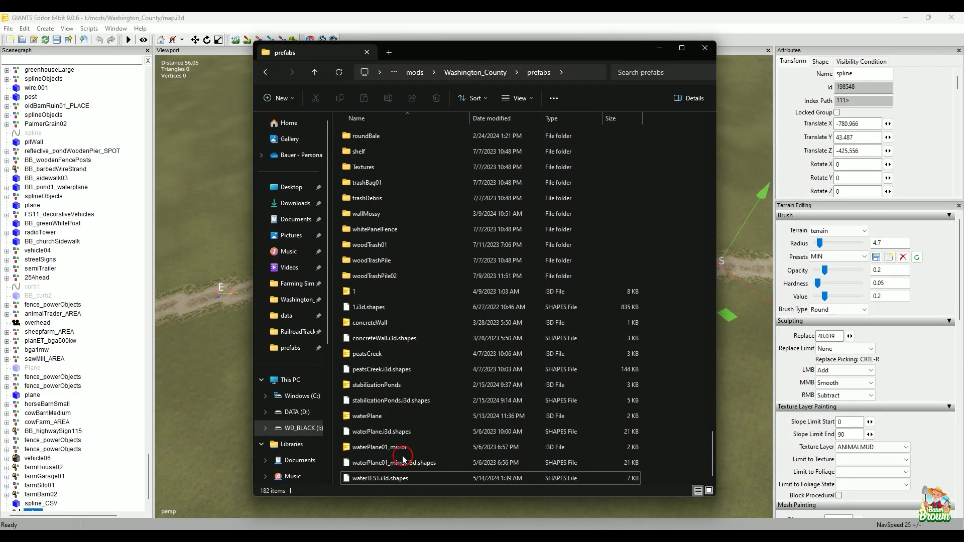
Step: Import the waterTEST I3D file from the prefabs folder into the Washington_County map
scroll(401, 459, "down", 1)
left_click(391, 476)
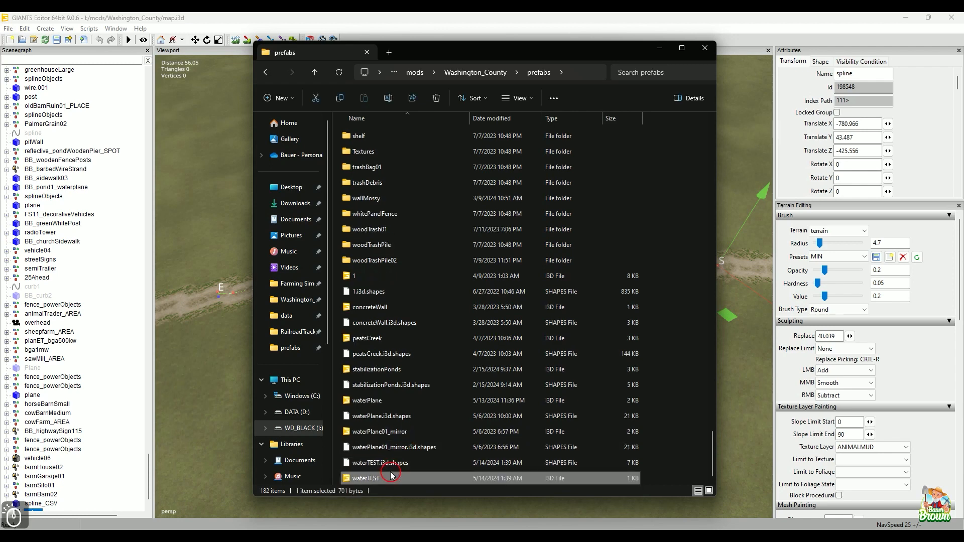
left_click_drag(392, 475, 223, 255)
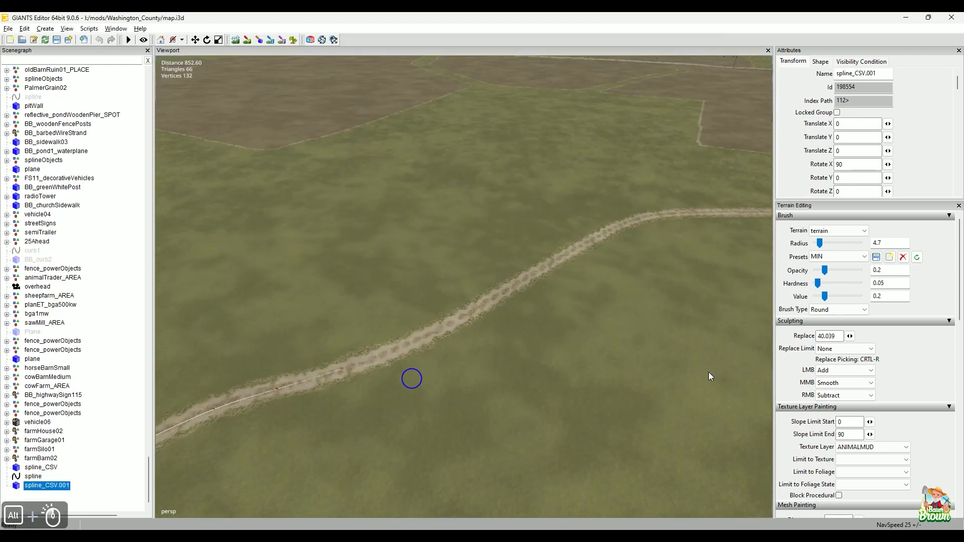
Step: Examine the dirt track and the transform attributes of spline_CSV.001 to find the imported ribbon
left_click_drag(709, 372, 570, 316, "alt")
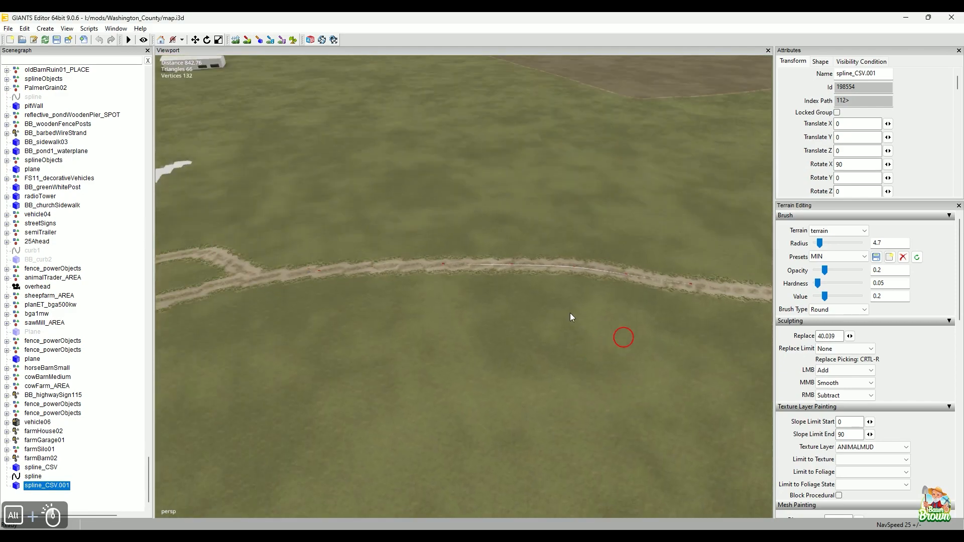
left_click(33, 476)
left_click(30, 487)
mouse_move(311, 346)
right_mouse_down("alt")
mouse_move(279, 352)
mouse_move(311, 348)
right_mouse_up("alt")
left_click_drag(311, 348, 383, 304, "alt")
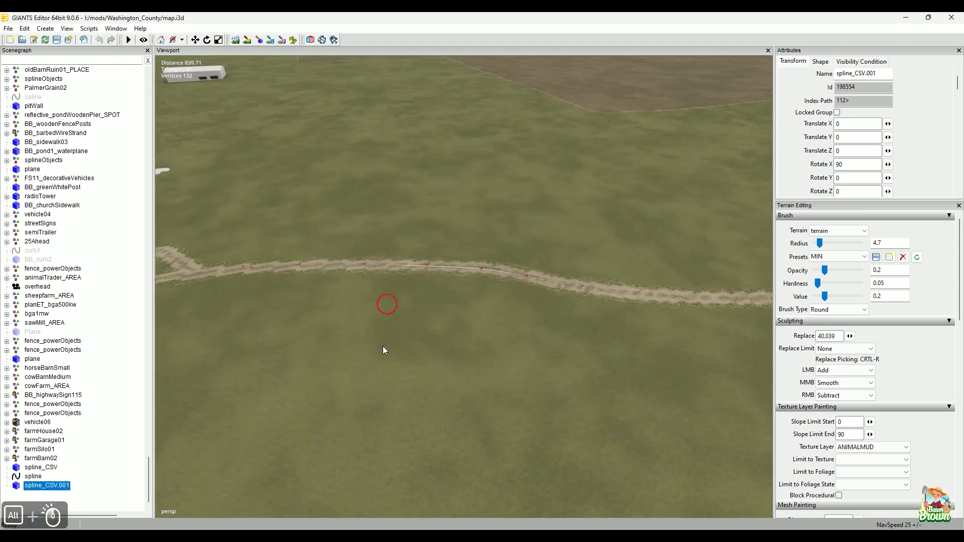
scroll(883, 133, "down", 2)
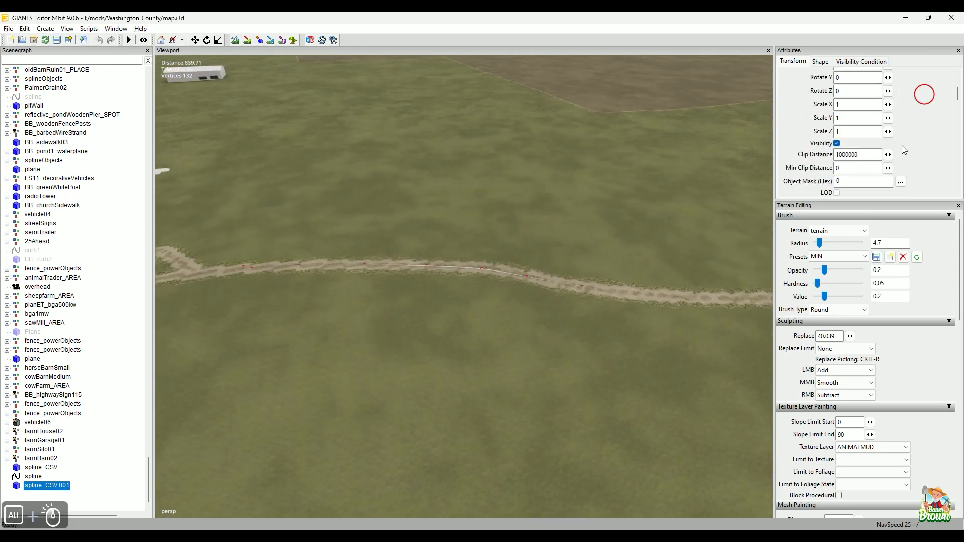
scroll(904, 148, "down", 3)
scroll(902, 147, "up", 5)
scroll(902, 147, "down", 2)
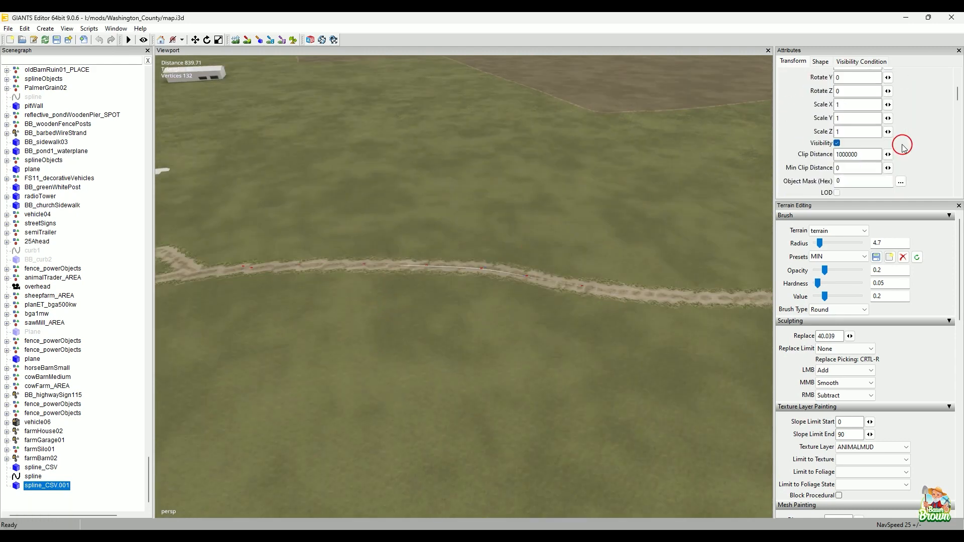
Step: Try to bring the ribbon into view by raising the Translate Y of spline_CSV.001 to 1685.391
scroll(902, 147, "up", 2)
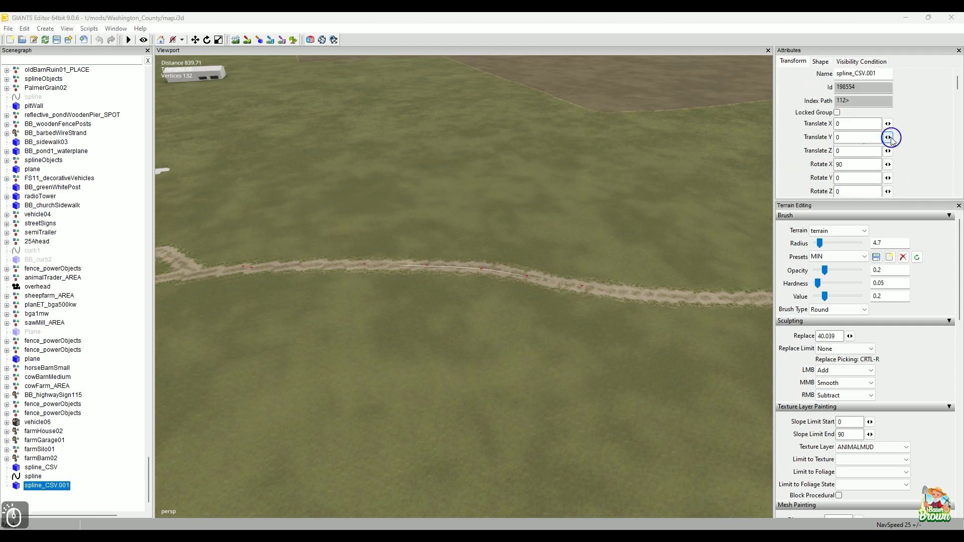
left_click_drag(887, 137, 841, 165)
left_click_drag(527, 309, 673, 329, "alt")
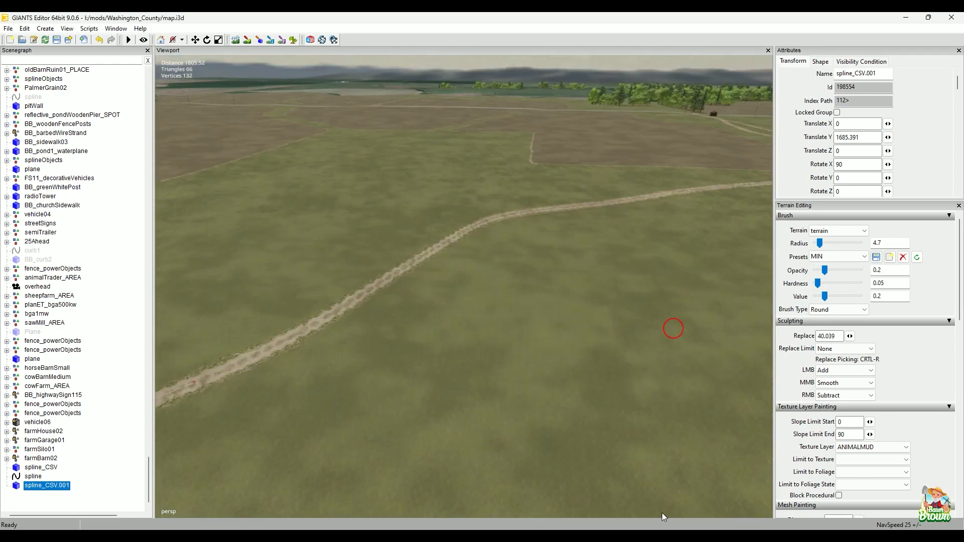
Step: Switch to Blender, flip the normals of all the ribbon's faces, and export the selected mesh again
left_click(540, 527)
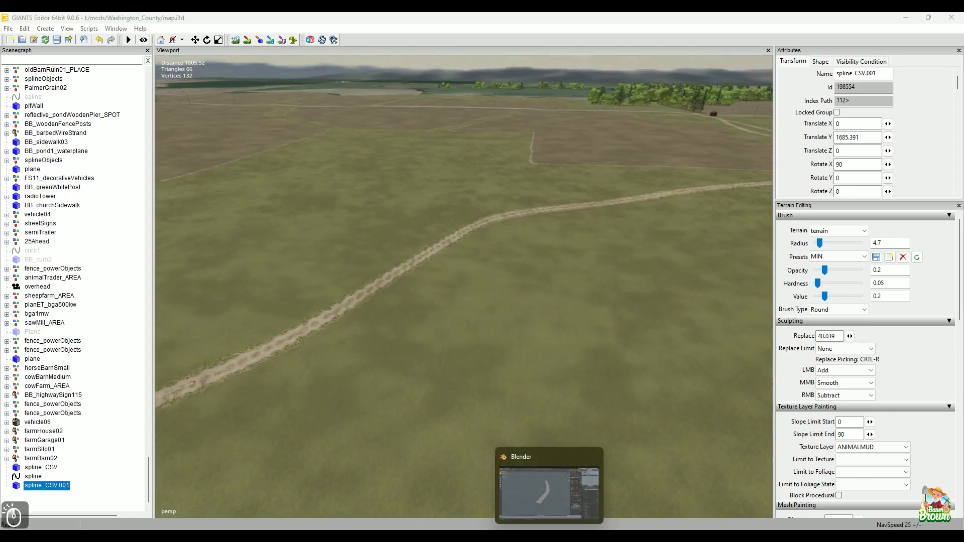
left_click(549, 481)
key("a")
key("alt+n")
left_click(529, 374)
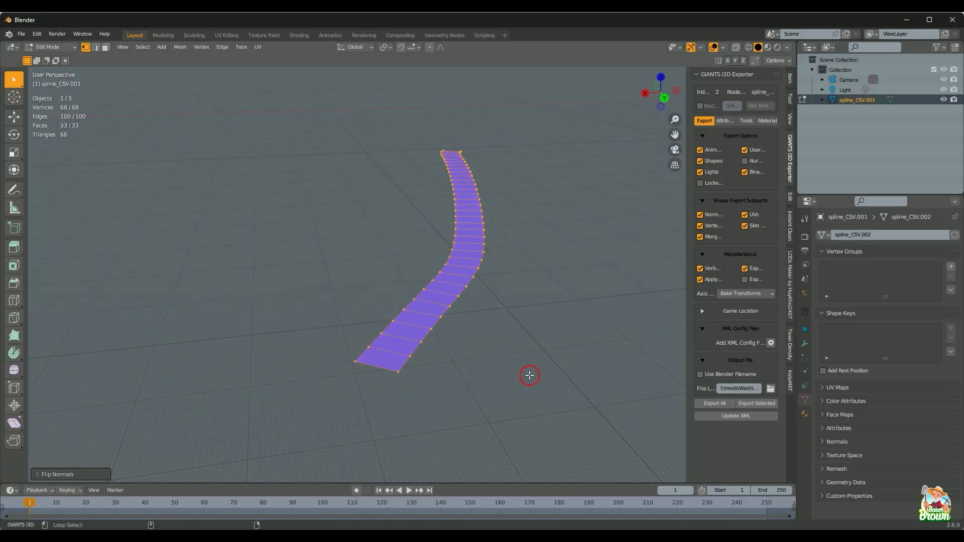
left_click(549, 350)
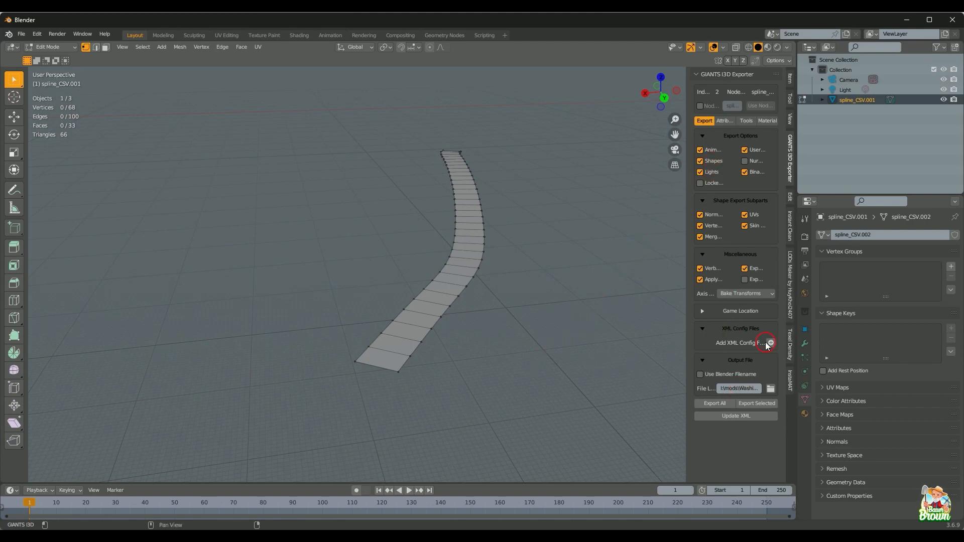
left_click(753, 408)
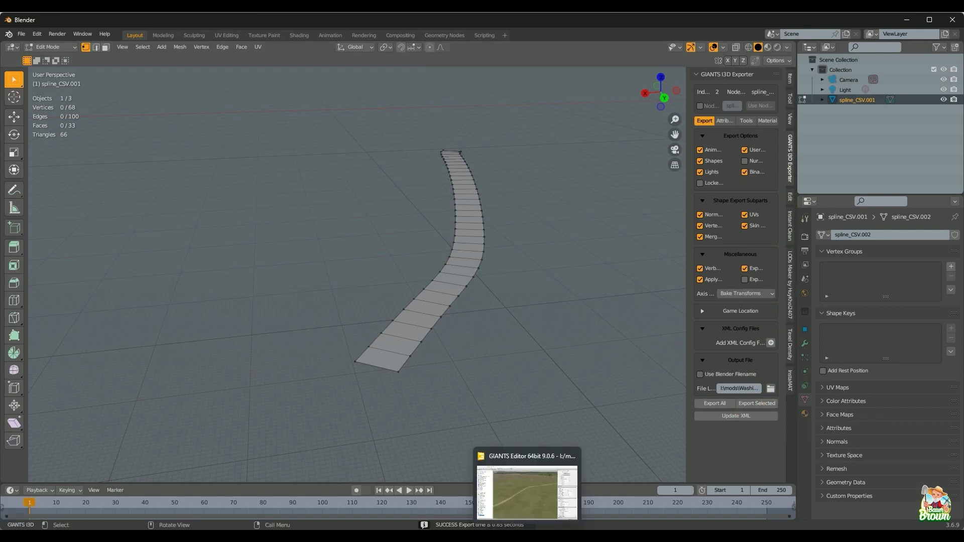
Step: Switch back to GIANTS Editor and delete the previously imported spline_CSV.001 object
left_click(527, 537)
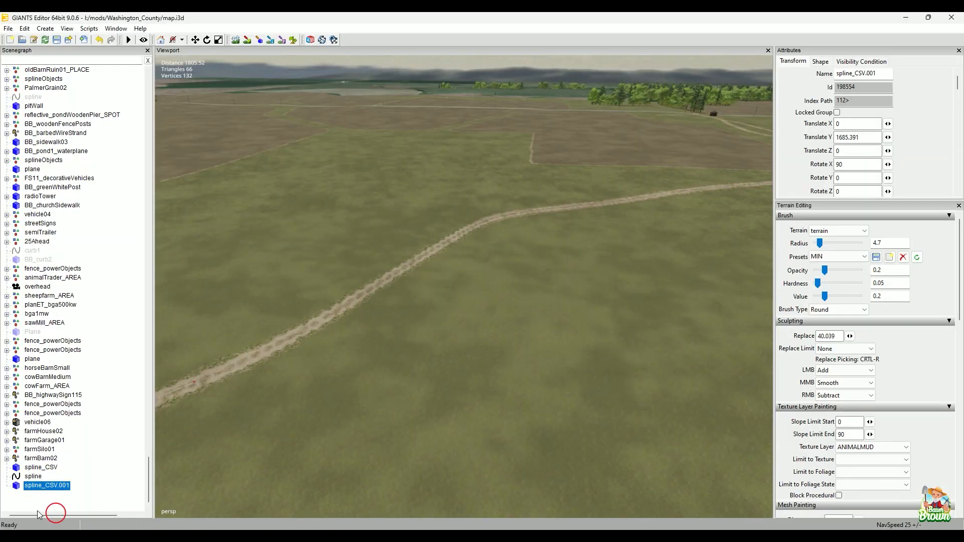
left_click(37, 484)
right_click(55, 490)
key("Delete")
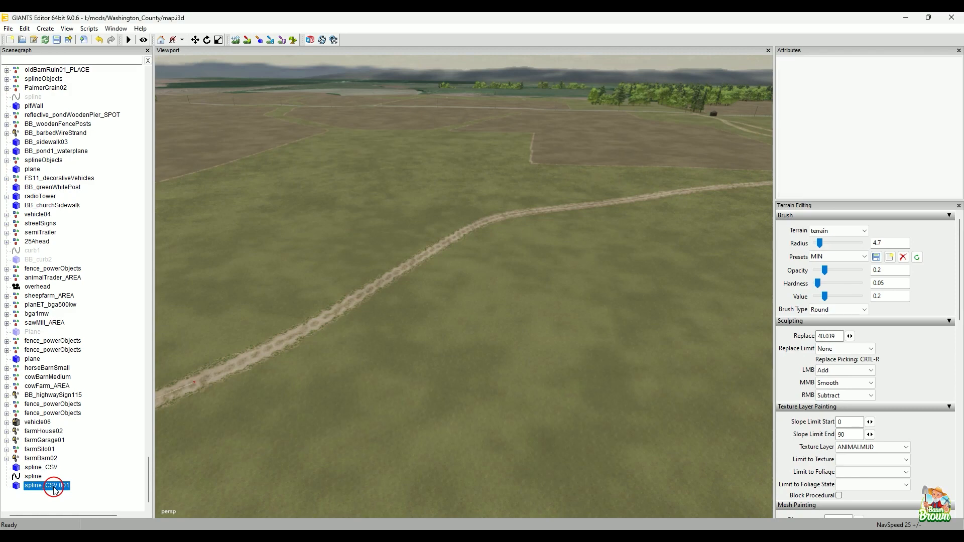
Step: Import the re-exported waterTEST I3D file from the prefabs folder into the map
key("alt+Tab")
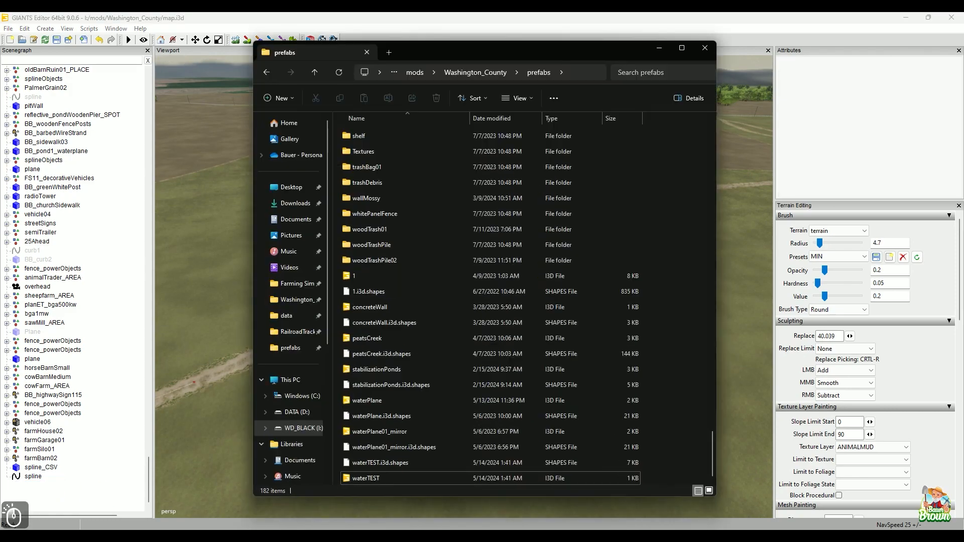
left_click(390, 476)
left_click_drag(390, 475, 237, 319)
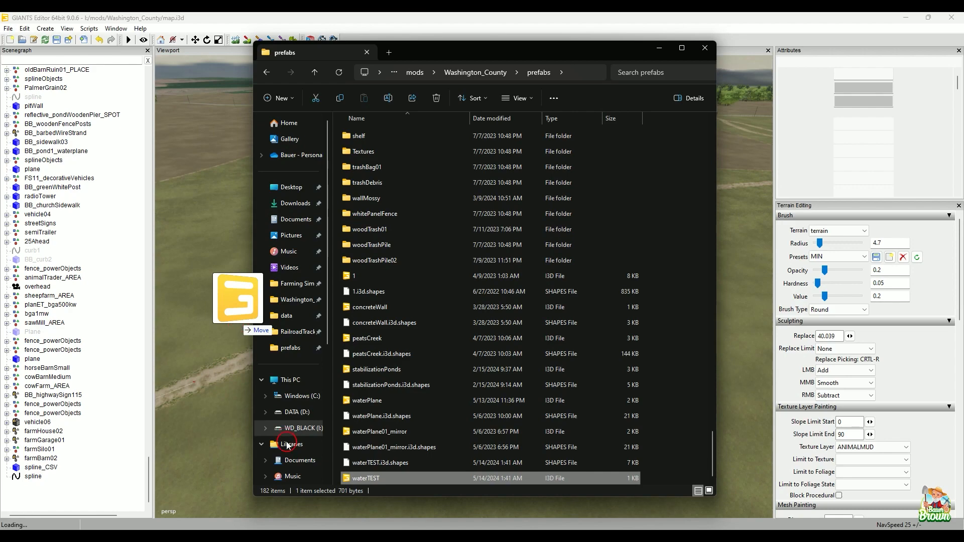
left_click(659, 49)
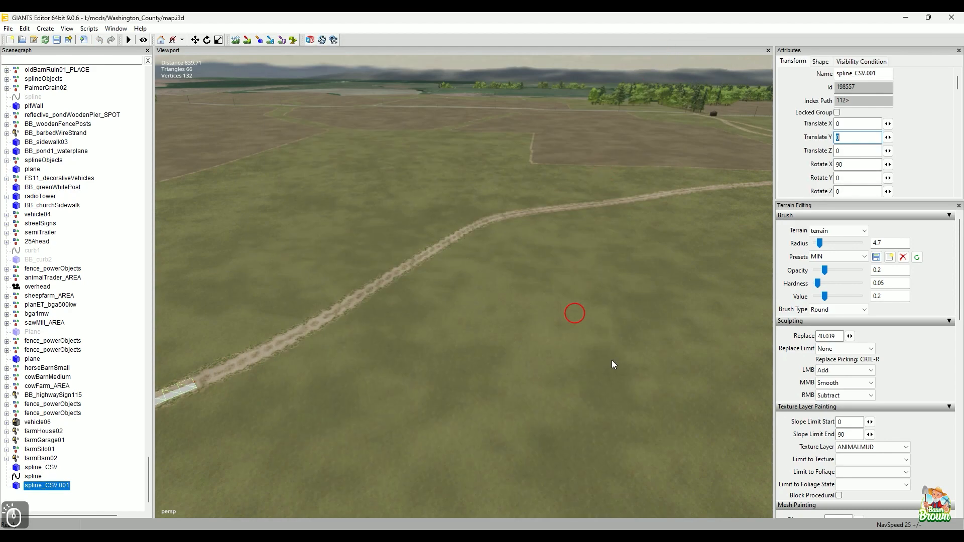
Step: Raise the imported ribbon above the dirt track by setting its Translate Y to 0.08
left_click_drag(611, 360, 644, 266, "alt")
left_click_drag(532, 276, 617, 269, "alt")
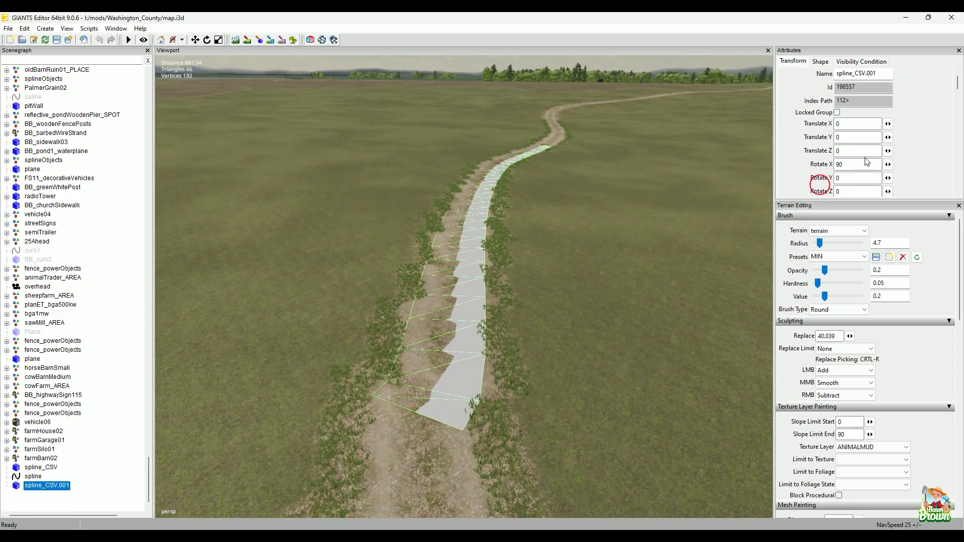
left_click(888, 137)
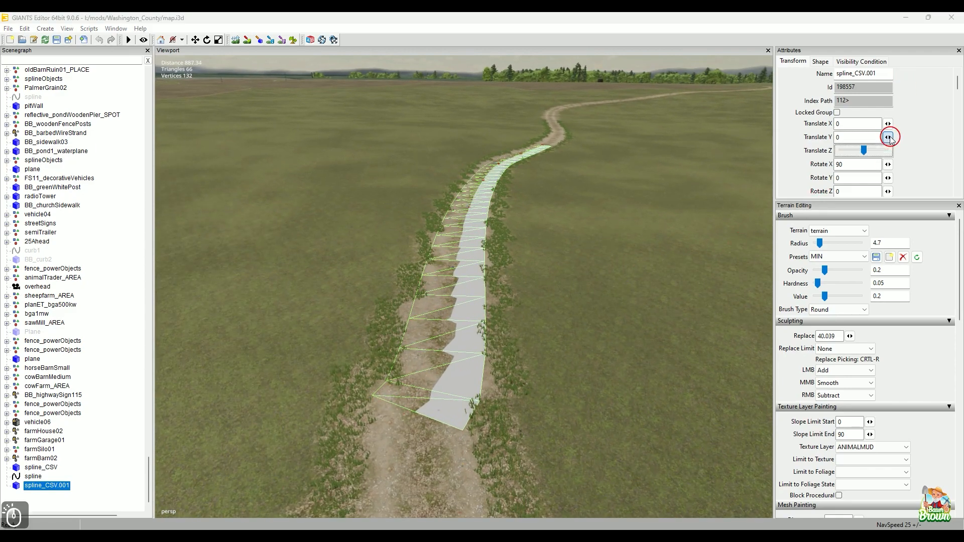
left_click(863, 151)
left_click_drag(863, 152, 863, 152)
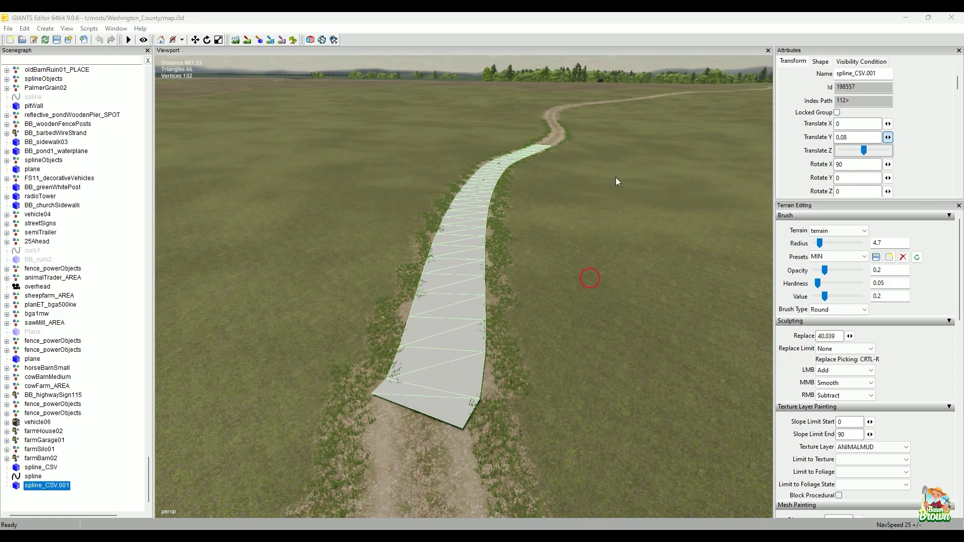
left_click(615, 194)
Step: Examine how the ribbon follows the dirt track's course and slope from one end to the other
middle_click_drag(637, 170, 551, 299, "alt")
mouse_move(551, 299)
left_mouse_down("alt")
mouse_move(424, 350)
mouse_move(432, 294)
mouse_move(446, 300)
mouse_move(565, 272)
mouse_move(615, 228)
mouse_move(562, 258)
mouse_move(570, 231)
mouse_move(546, 234)
mouse_move(559, 230)
mouse_move(493, 264)
mouse_move(460, 250)
mouse_move(400, 247)
mouse_move(307, 289)
mouse_move(497, 266)
mouse_move(570, 239)
left_mouse_up("alt")
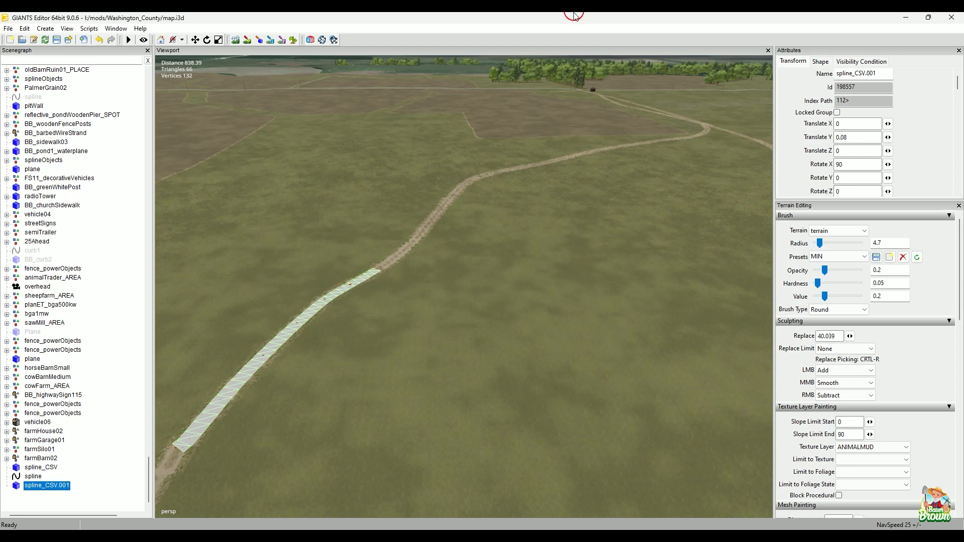
left_click(475, 180)
middle_click_drag(416, 293, 310, 375, "alt")
mouse_move(450, 280)
left_mouse_down("alt")
mouse_move(364, 284)
mouse_move(364, 335)
mouse_move(487, 215)
mouse_move(384, 246)
mouse_move(379, 217)
mouse_move(380, 274)
mouse_move(419, 217)
mouse_move(420, 266)
mouse_move(378, 223)
mouse_move(444, 249)
mouse_move(429, 287)
mouse_move(456, 294)
mouse_move(414, 294)
mouse_move(425, 286)
left_mouse_up("alt")
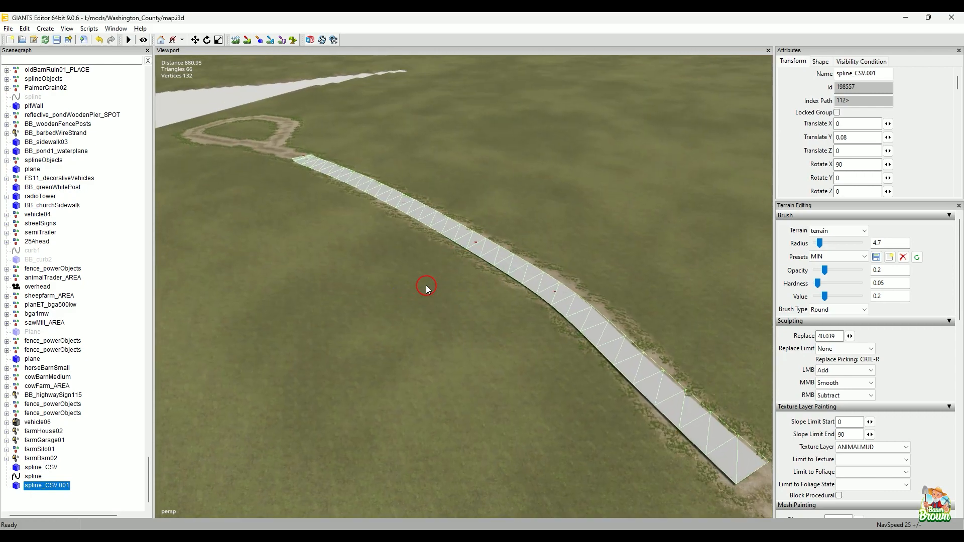
left_click_drag(609, 337, 585, 281, "alt")
middle_click_drag(584, 278, 574, 336, "alt")
left_click_drag(572, 334, 572, 329, "alt")
right_click_drag(572, 329, 595, 313, "alt")
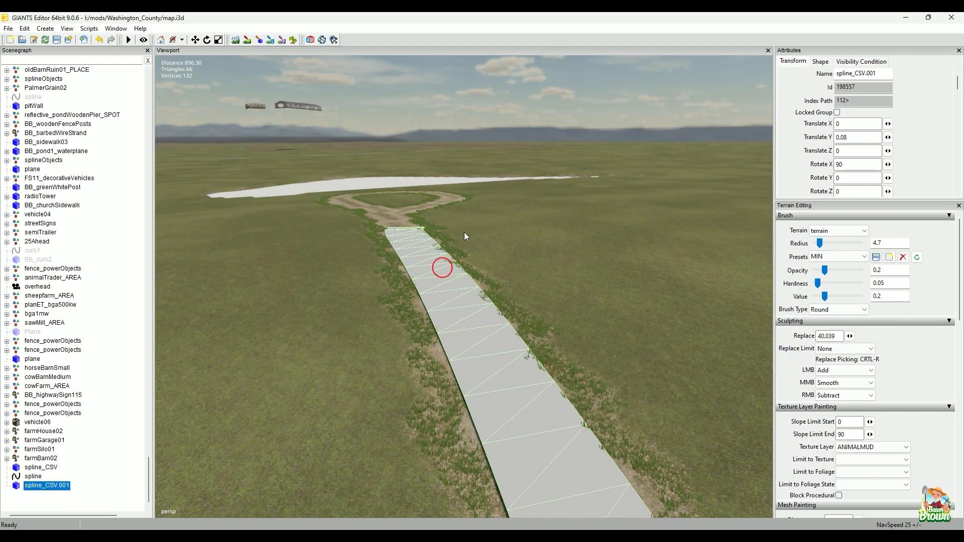
Step: Delete the spline_CSV, spline and spline_CSV.001 objects from the map
middle_click_drag(511, 191, 497, 302, "alt")
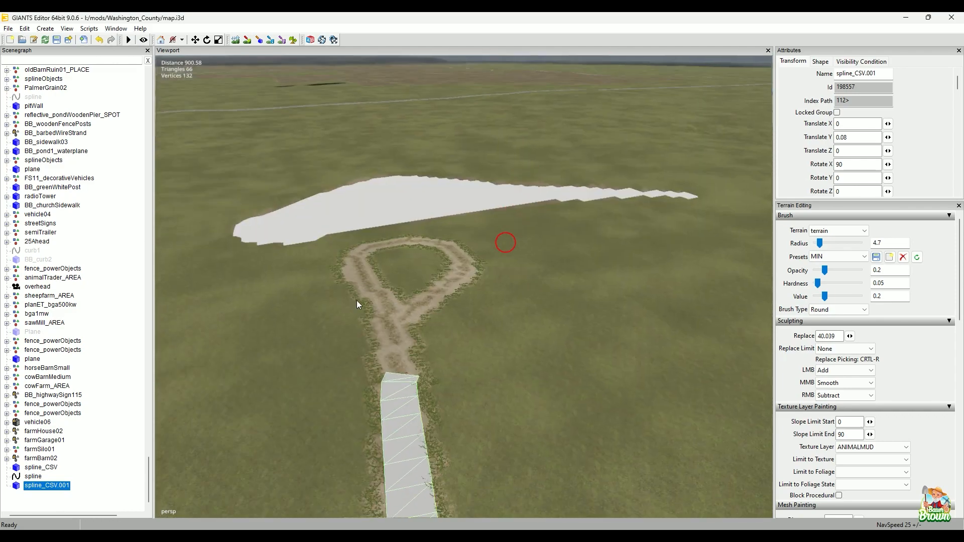
left_click(48, 467)
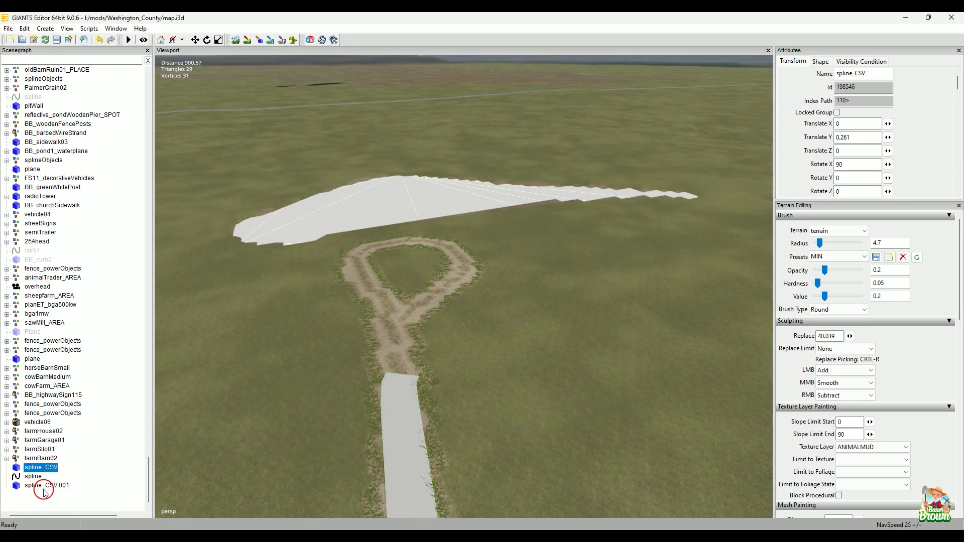
left_click(44, 486, "shift")
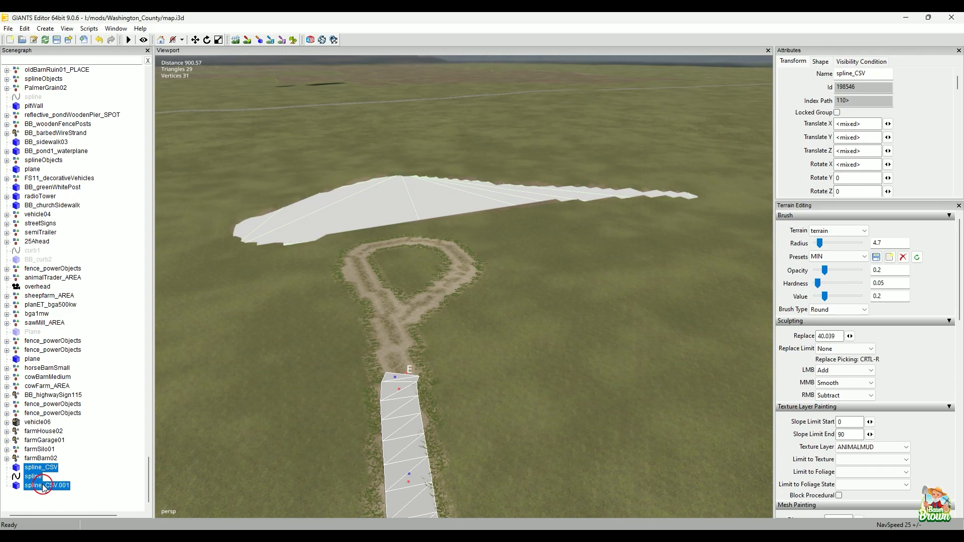
key("Delete")
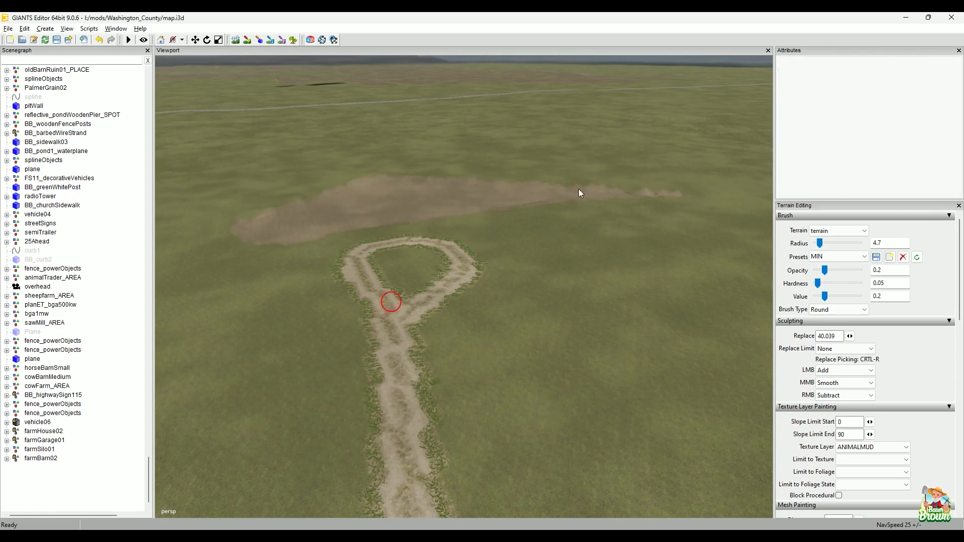
Step: Frame the open grass area beside the looped end of the dirt track
scroll(579, 189, "down", 3)
middle_click_drag(436, 272, 435, 359, "alt")
left_click_drag(471, 283, 495, 286, "alt")
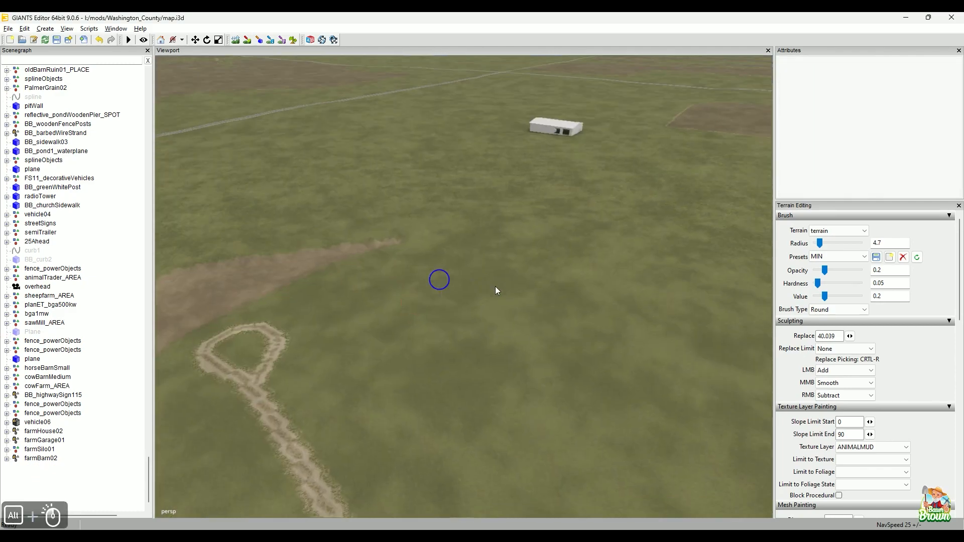
middle_click_drag(495, 286, 572, 316, "alt")
left_click_drag(452, 278, 570, 305, "alt")
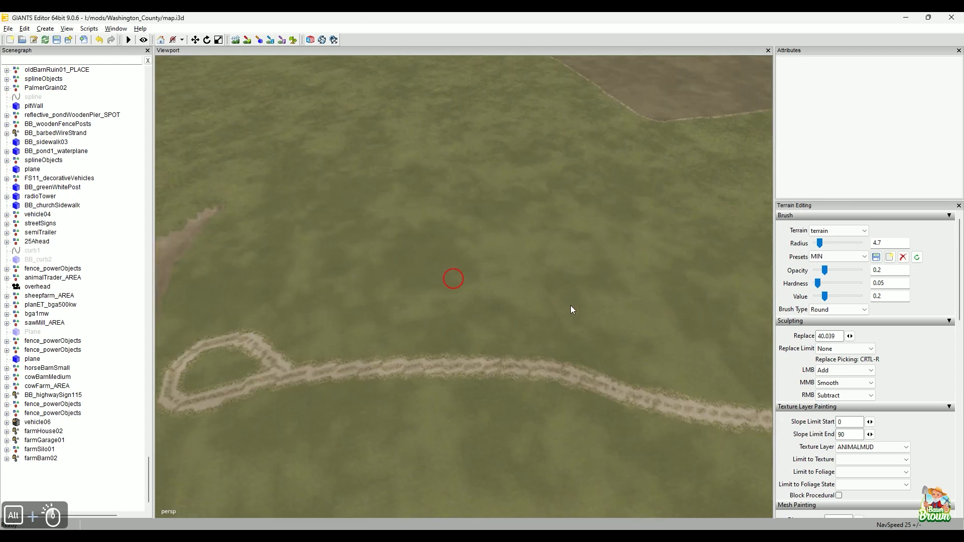